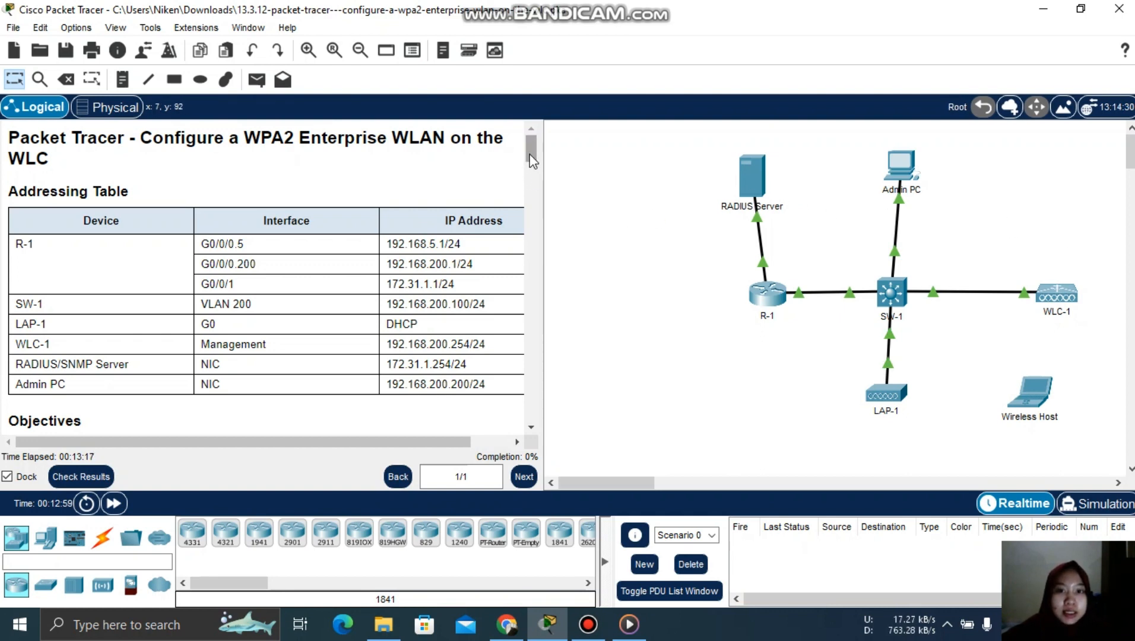
- Scroll through the lab instructions to review the WLAN configuration steps
scroll(533, 161, down, 3)
scroll(534, 160, up, 2)
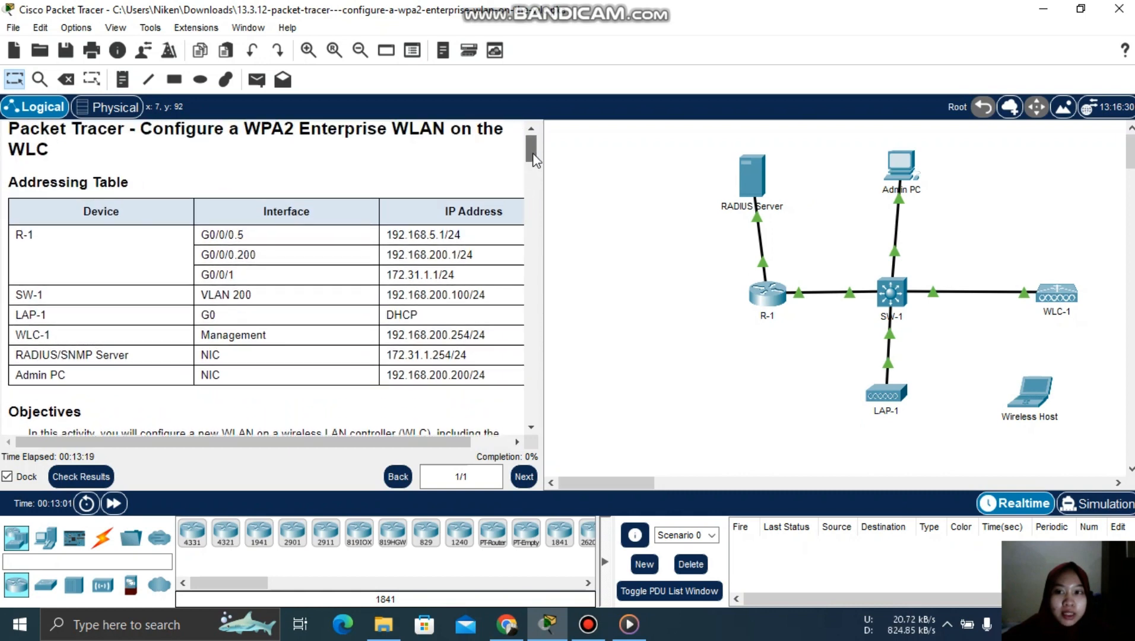
scroll(533, 160, up, 1)
drag(530, 152, 538, 176)
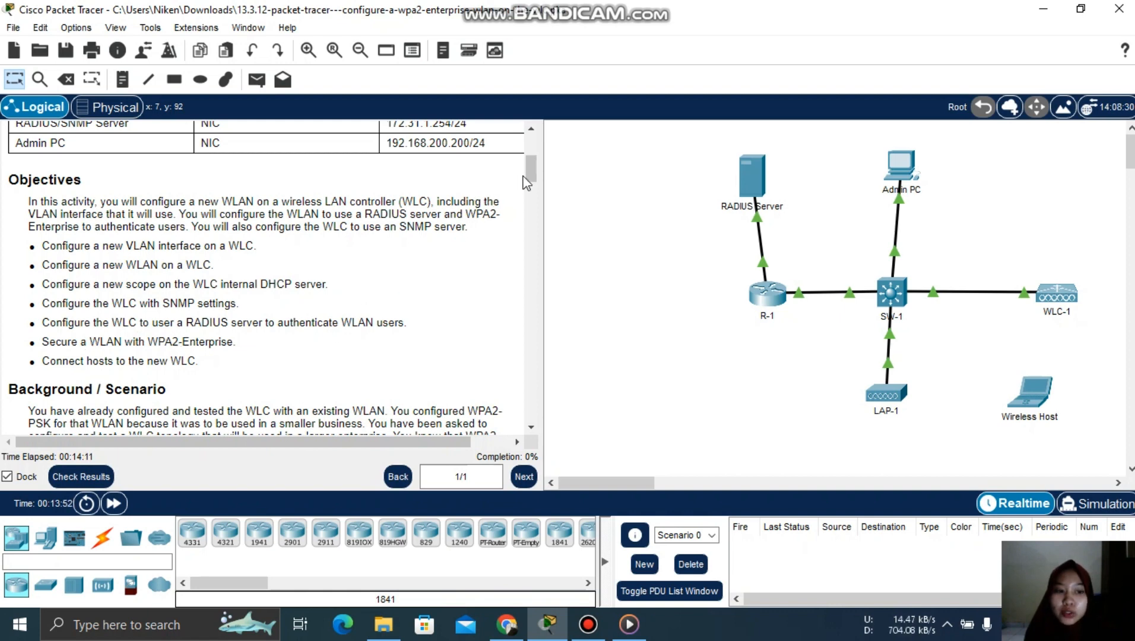
drag(526, 175, 531, 185)
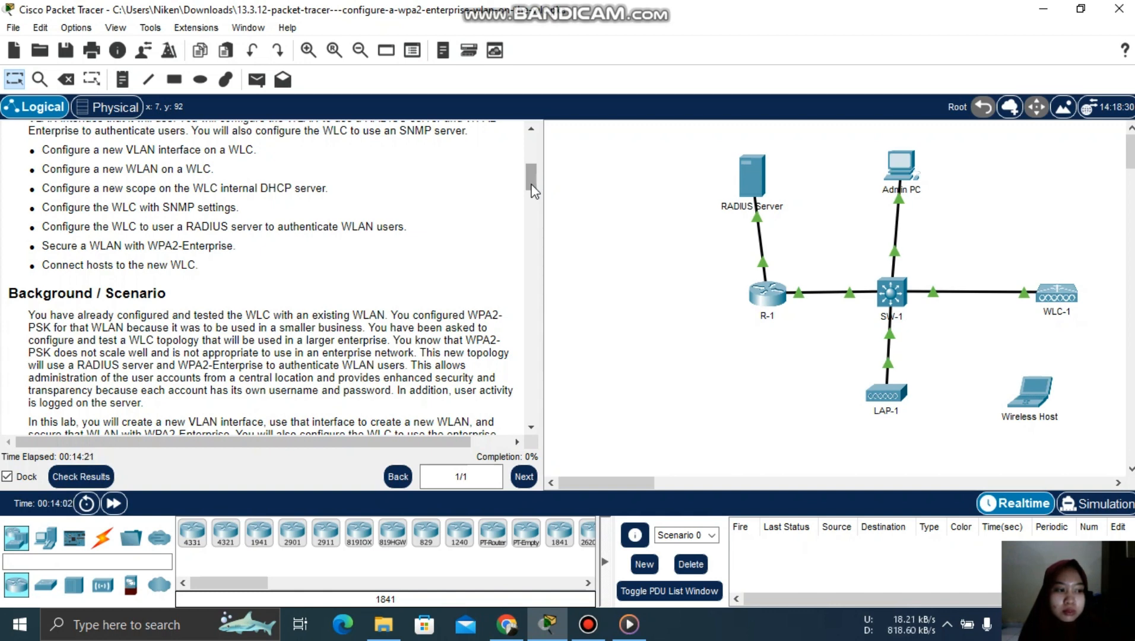
scroll(525, 158, up, 1)
scroll(523, 137, up, 10)
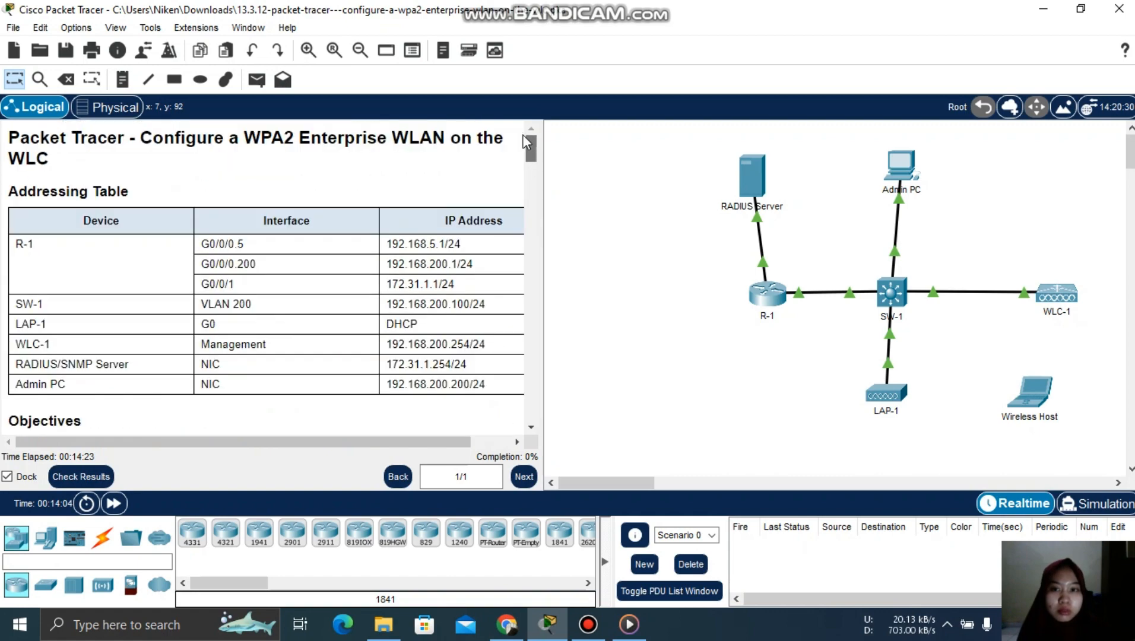
scroll(530, 190, down, 14)
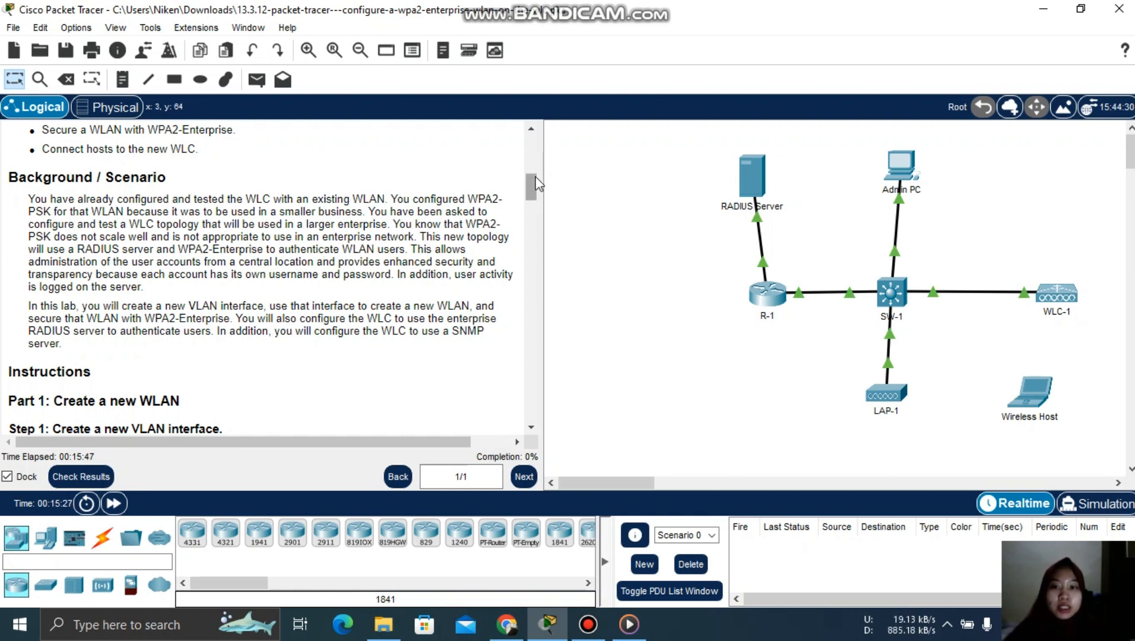
drag(536, 178, 538, 205)
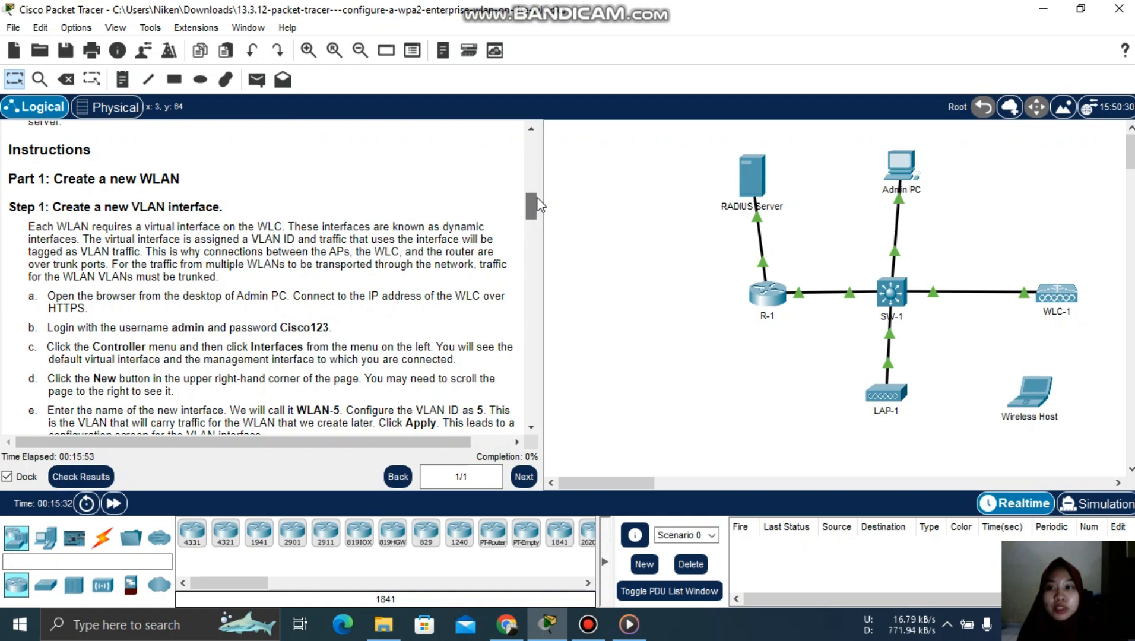
drag(537, 201, 537, 203)
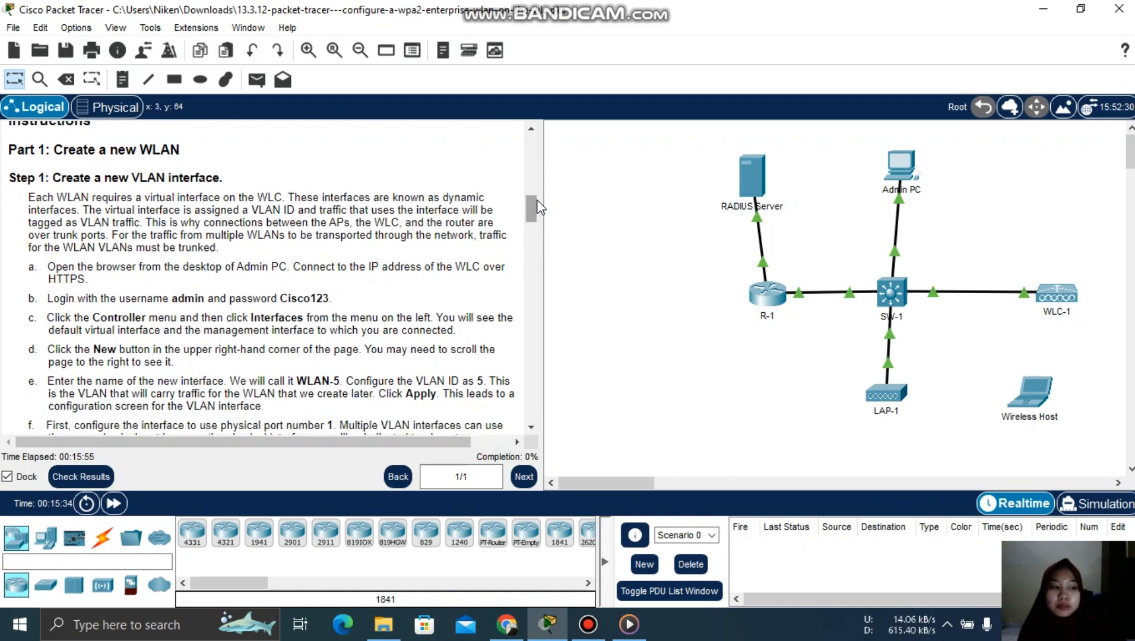
drag(538, 200, 538, 203)
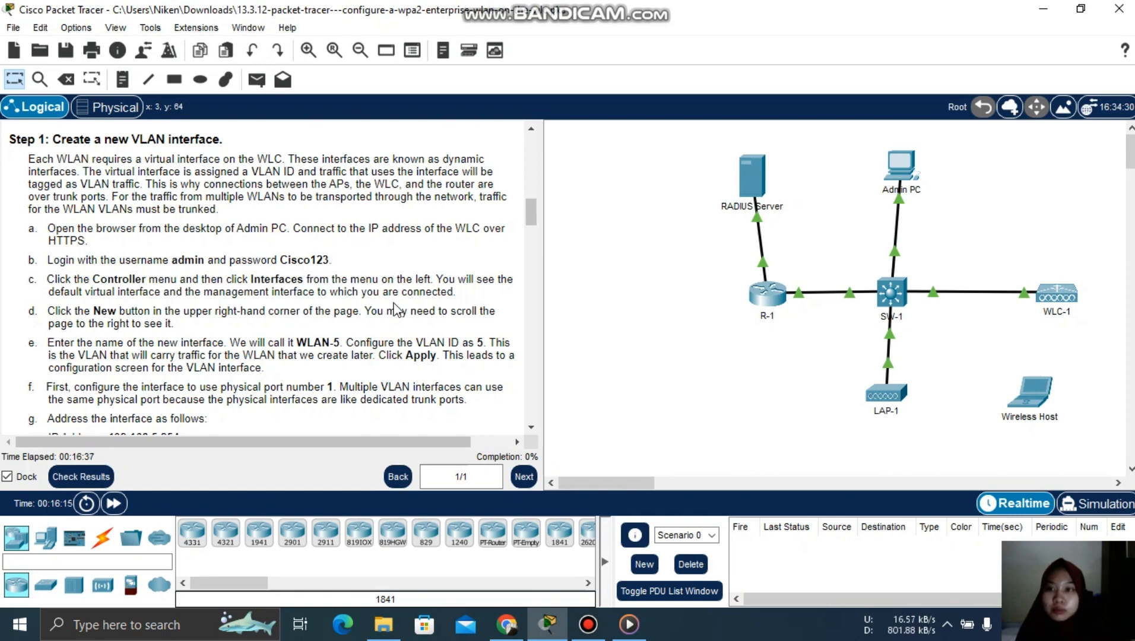
drag(534, 217, 533, 223)
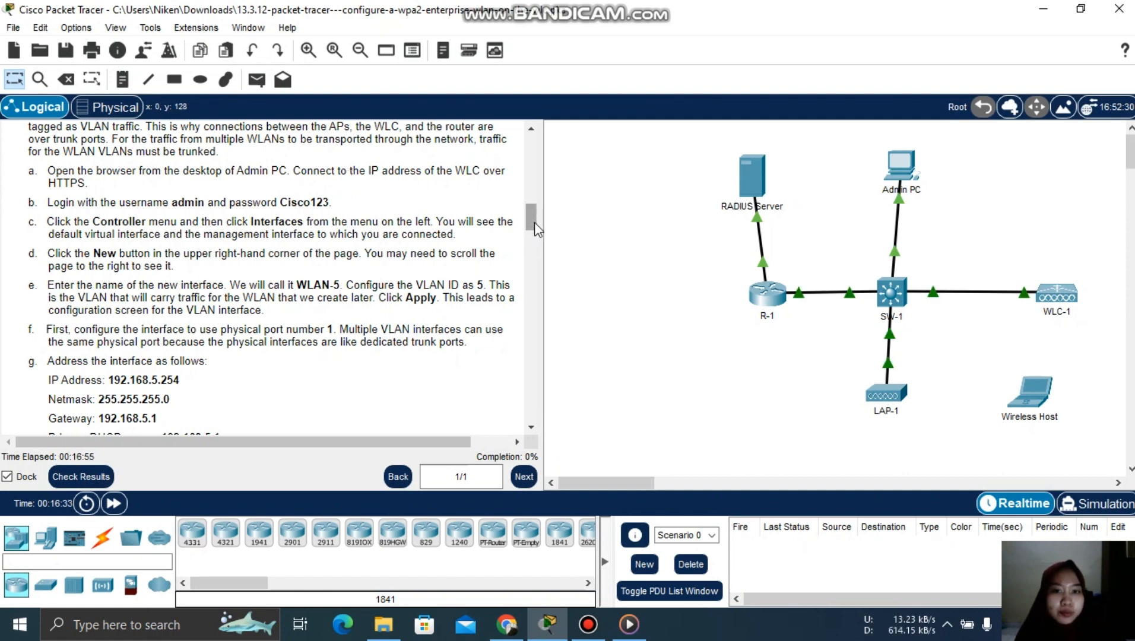
drag(531, 220, 529, 149)
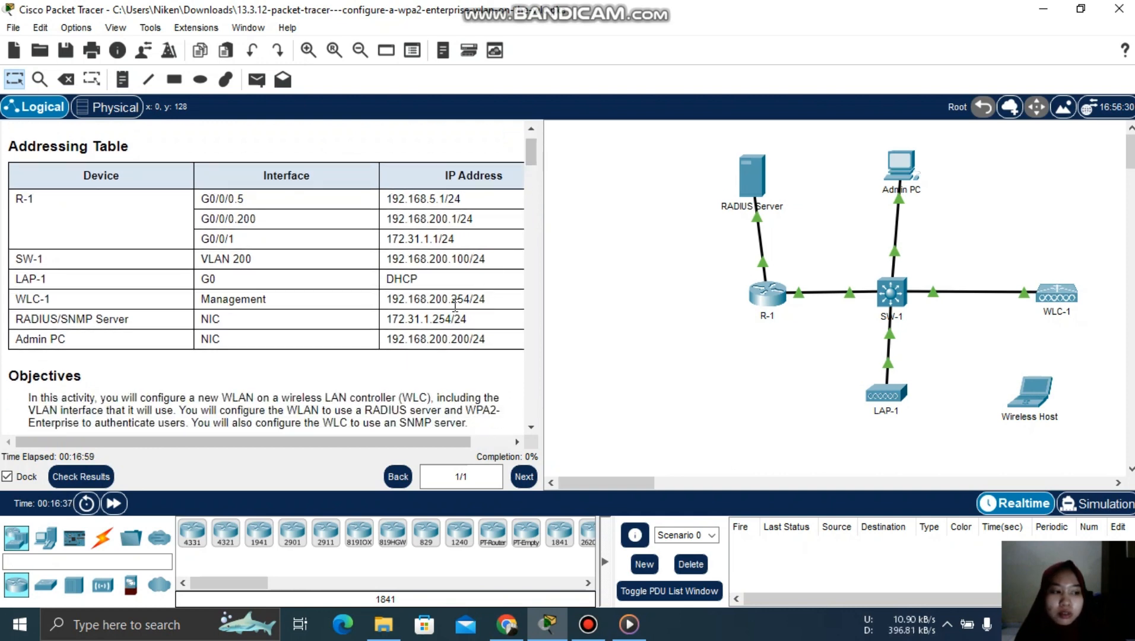
- Open the Admin PC's Desktop Web Browser with an empty address bar
click(901, 175)
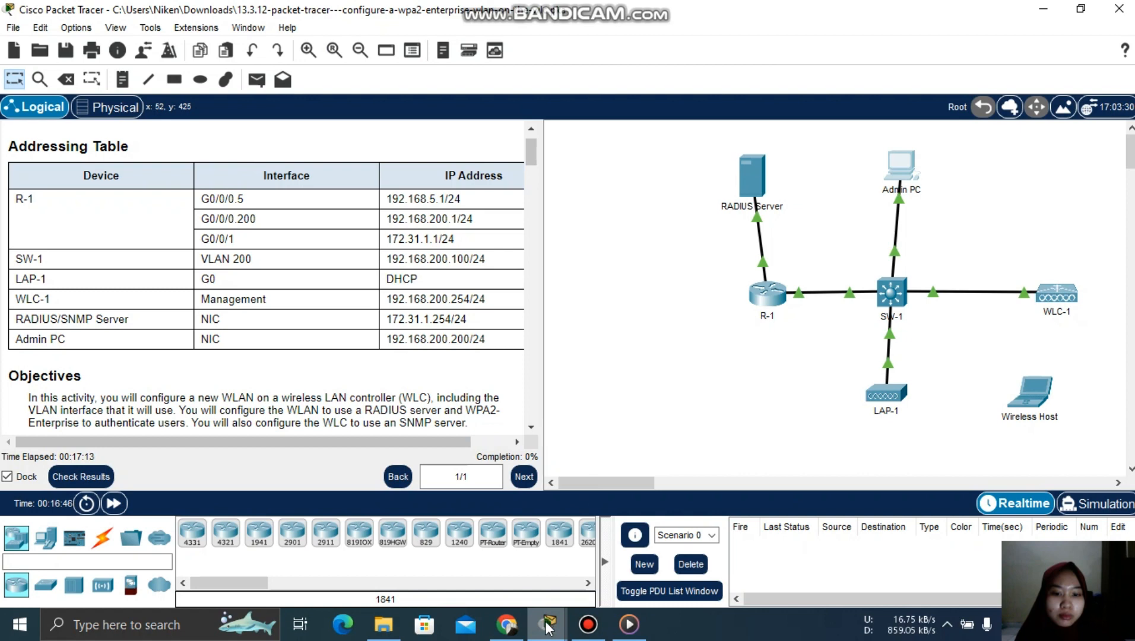
mouse_move(547, 626)
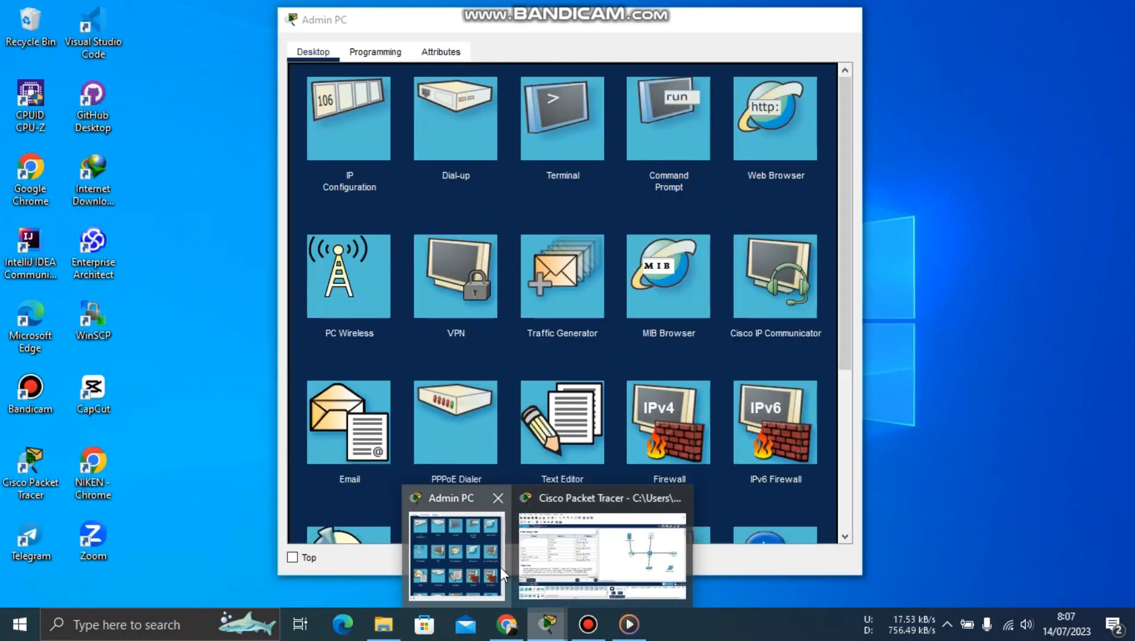
click(500, 567)
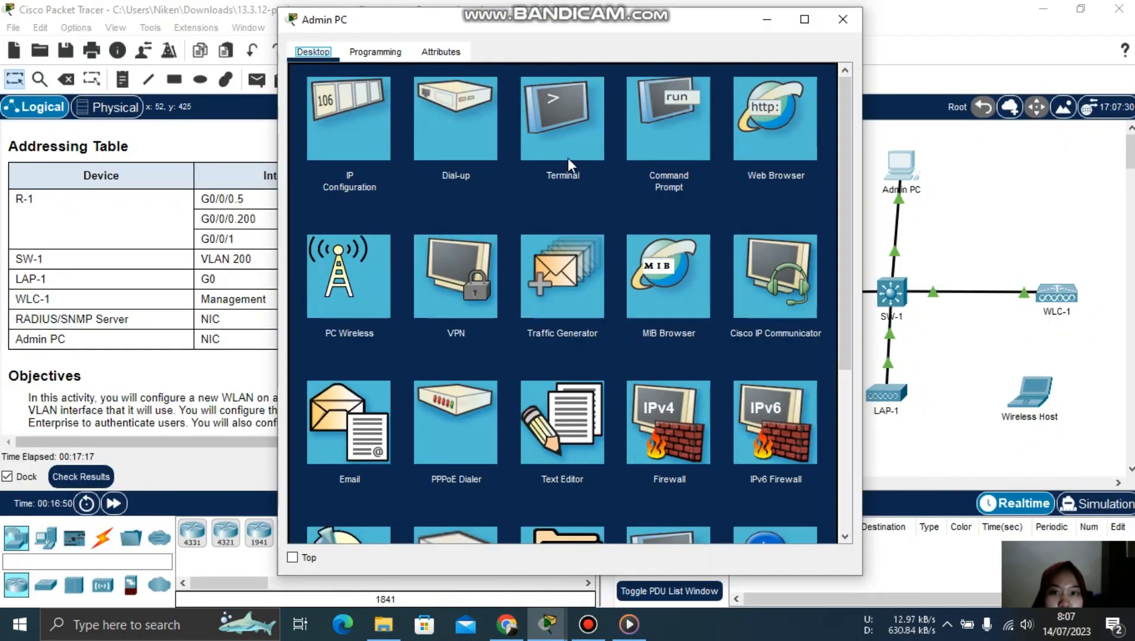
click(747, 128)
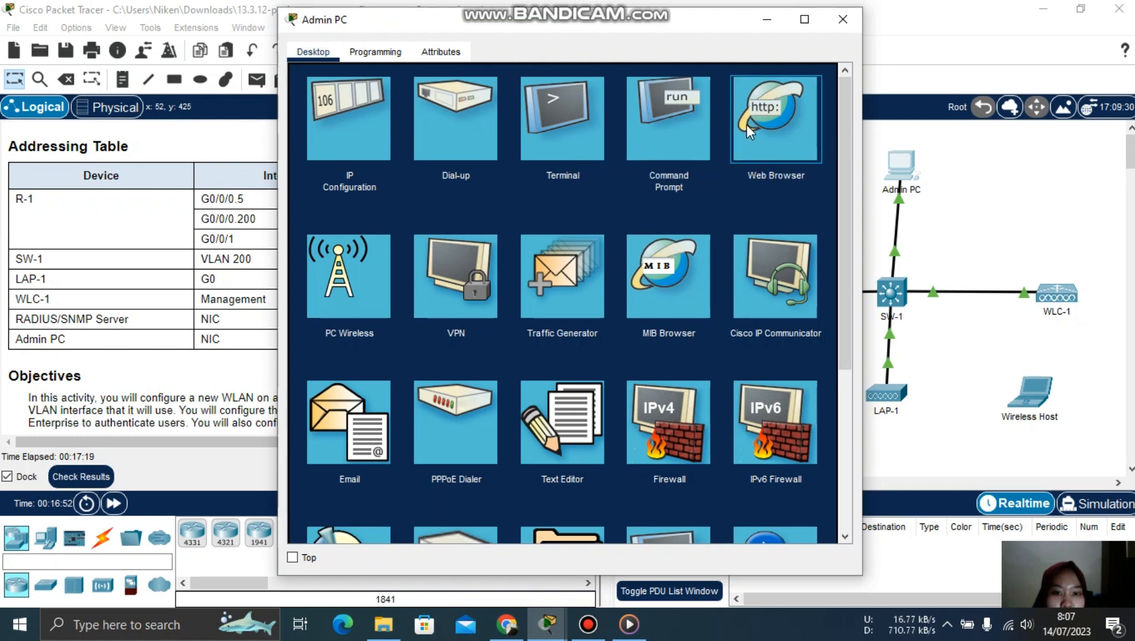
click(1023, 579)
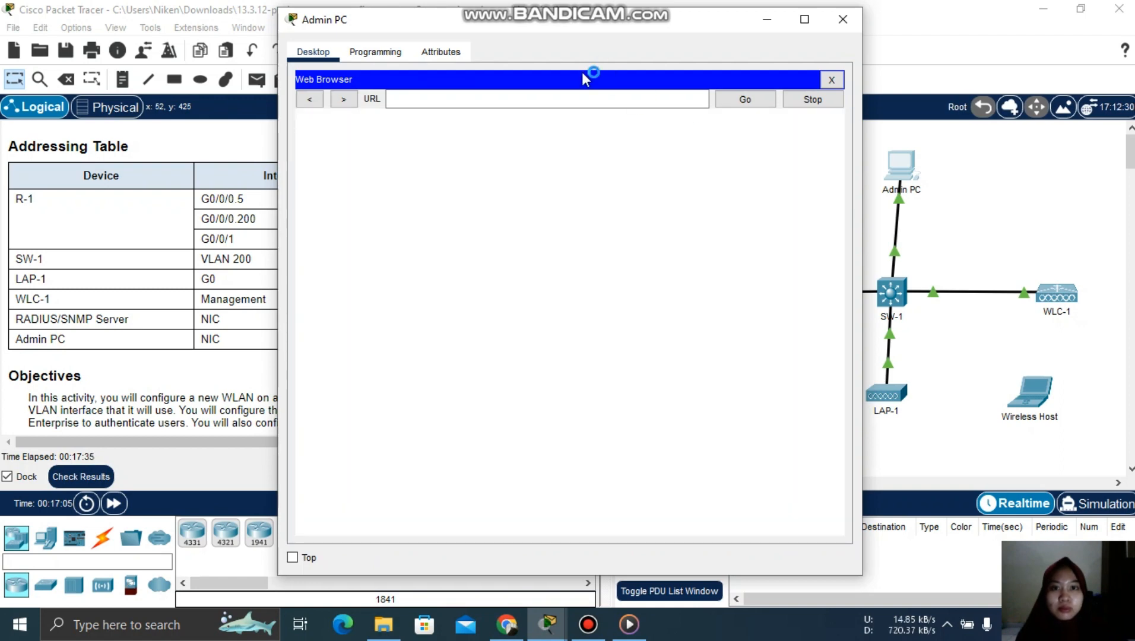
click(573, 98)
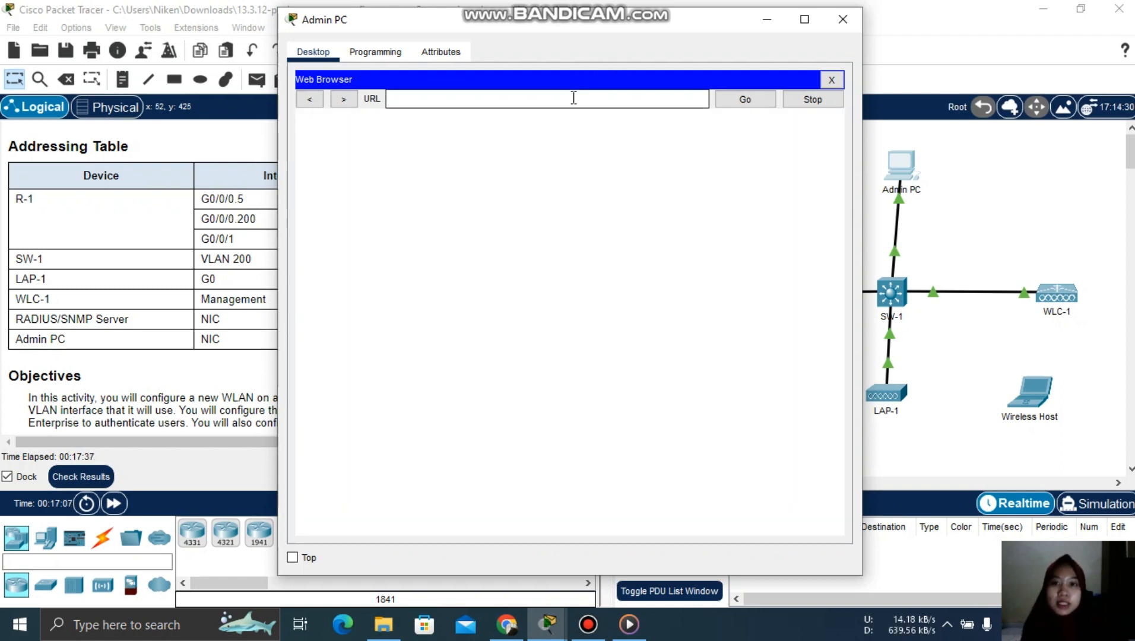
drag(610, 24, 773, 13)
text(h)
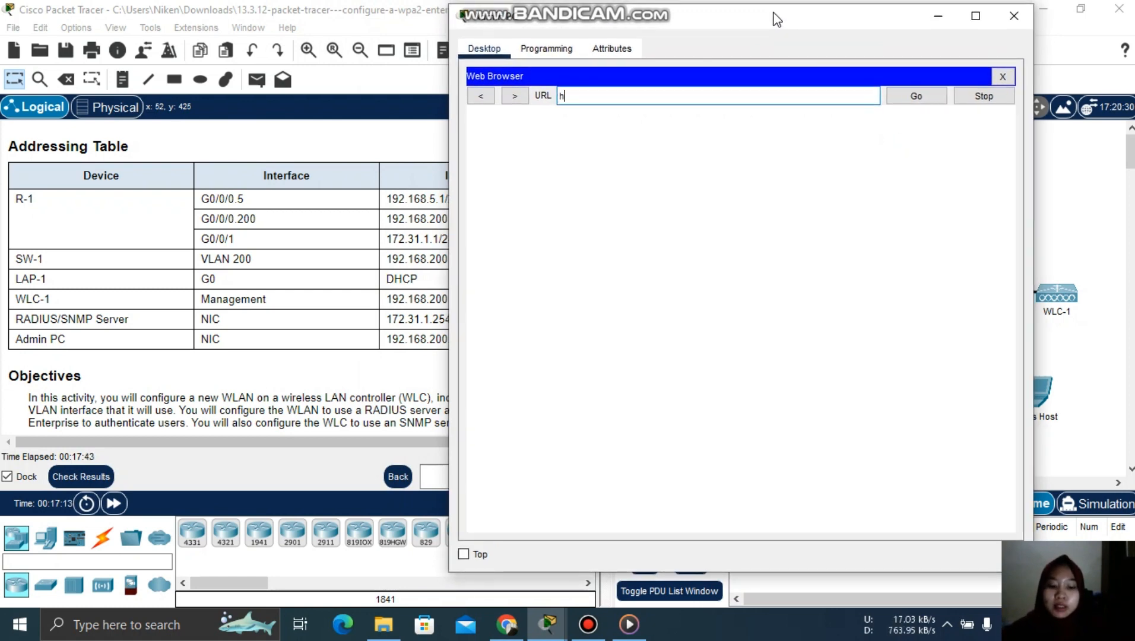
text(ttps)
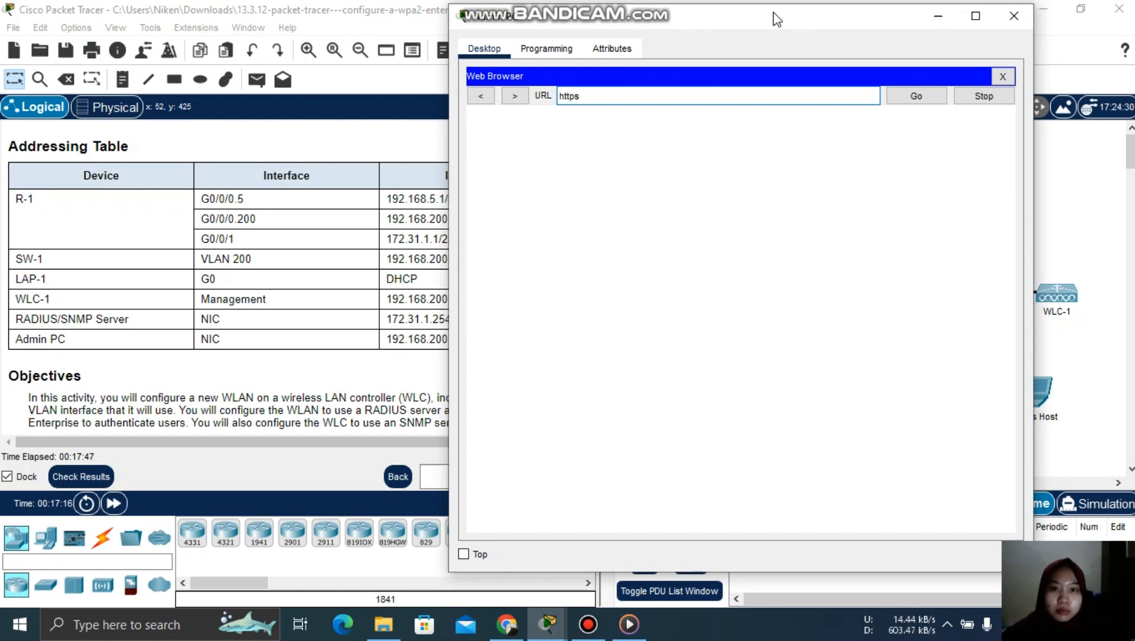
text(://)
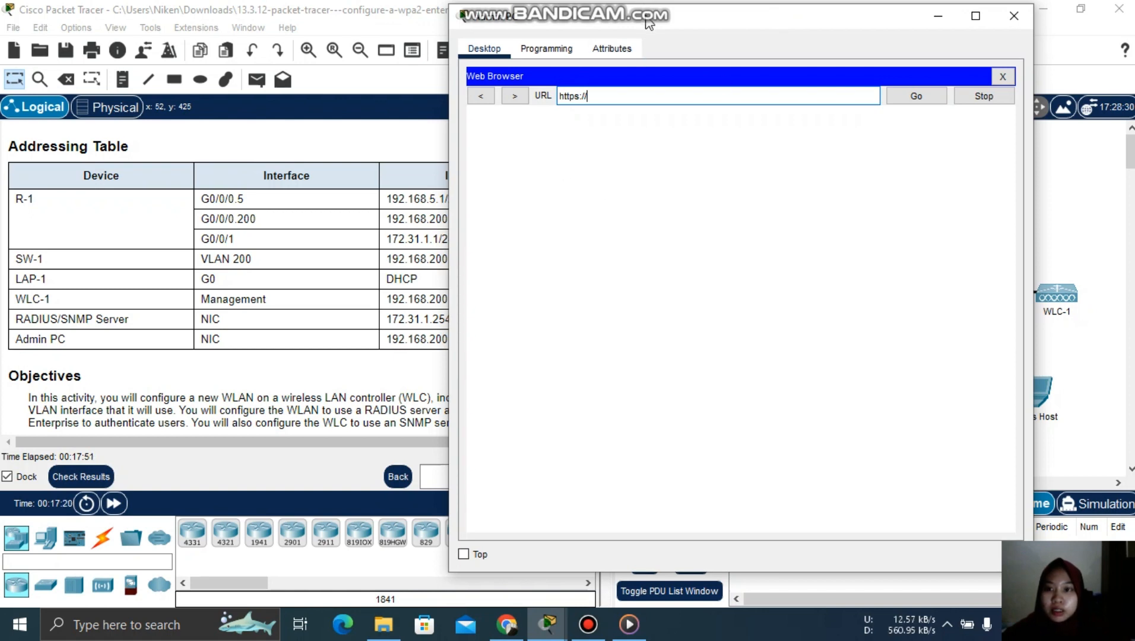
drag(647, 17, 712, 21)
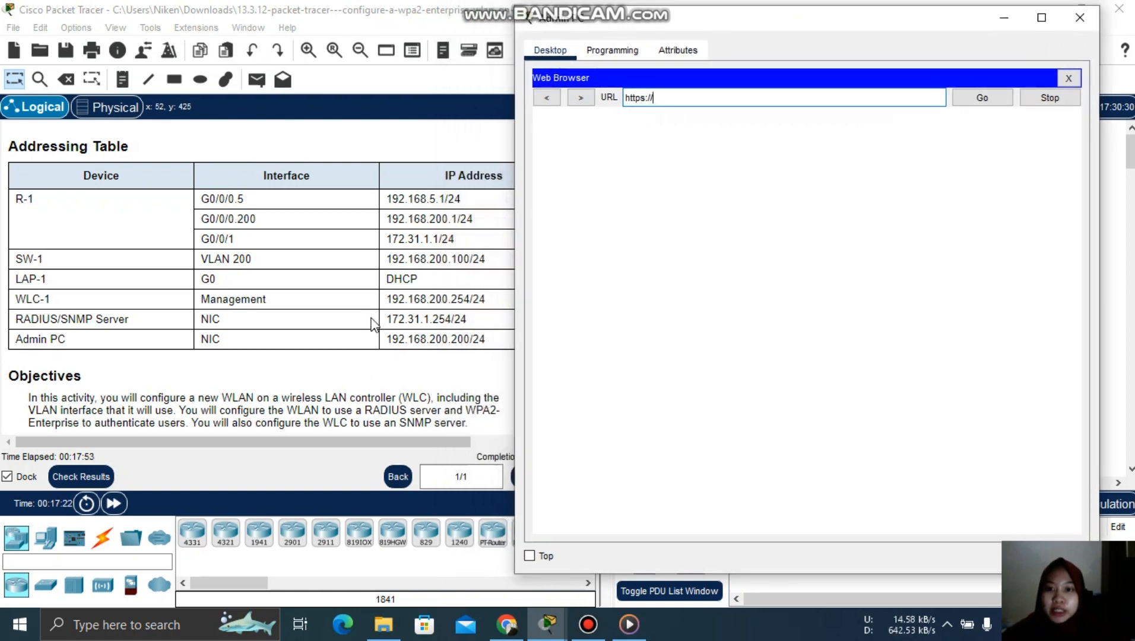
click(677, 99)
text(192)
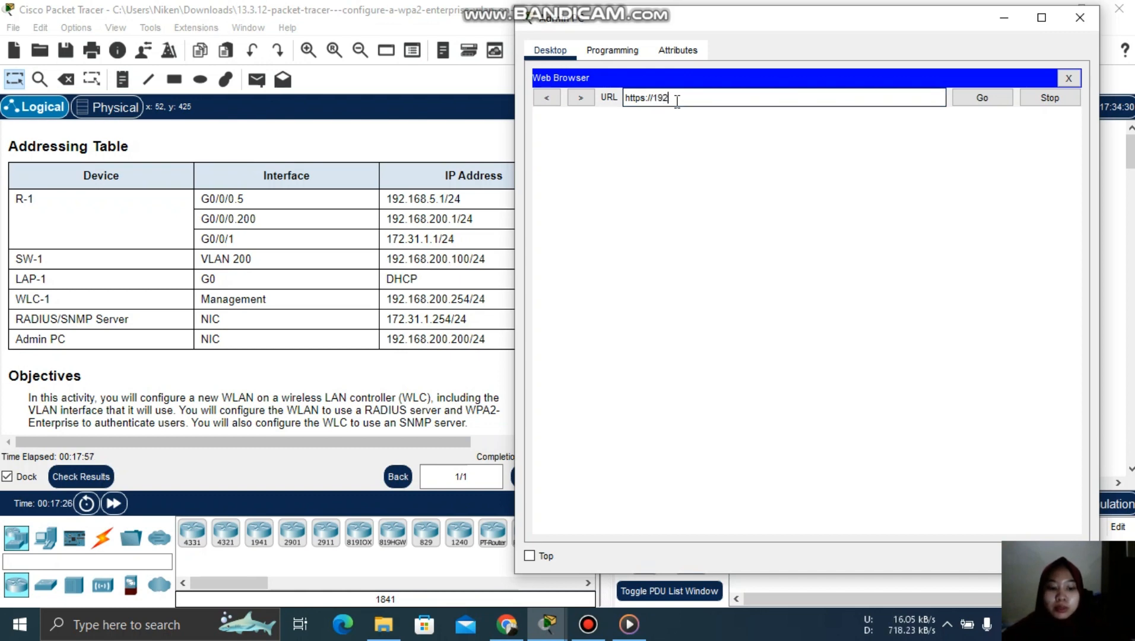
text(.168)
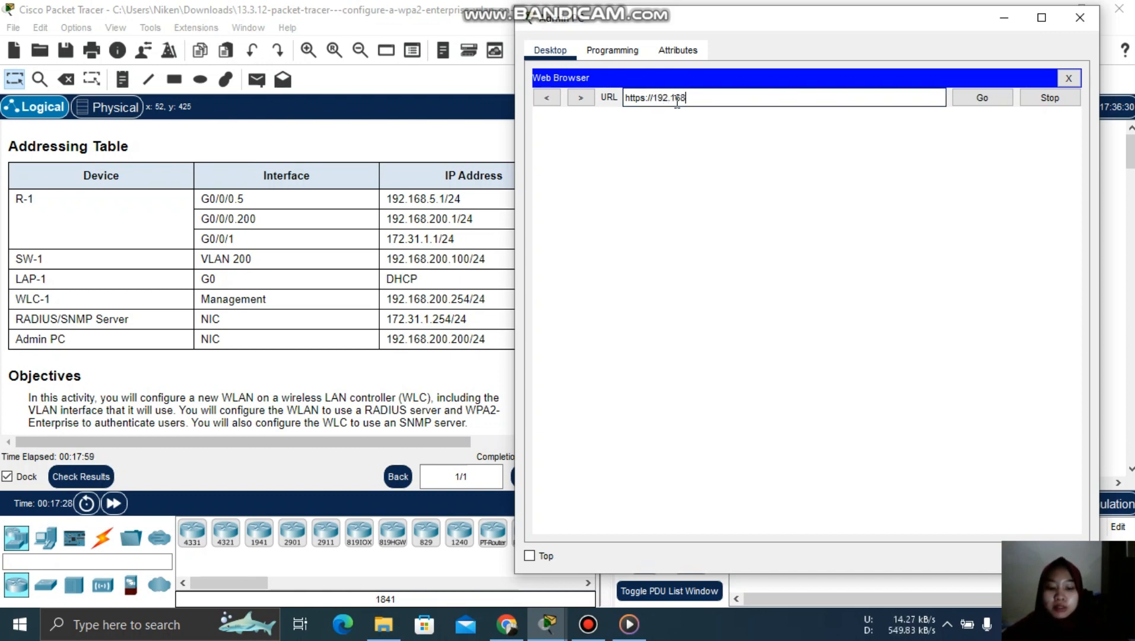
text(.200.)
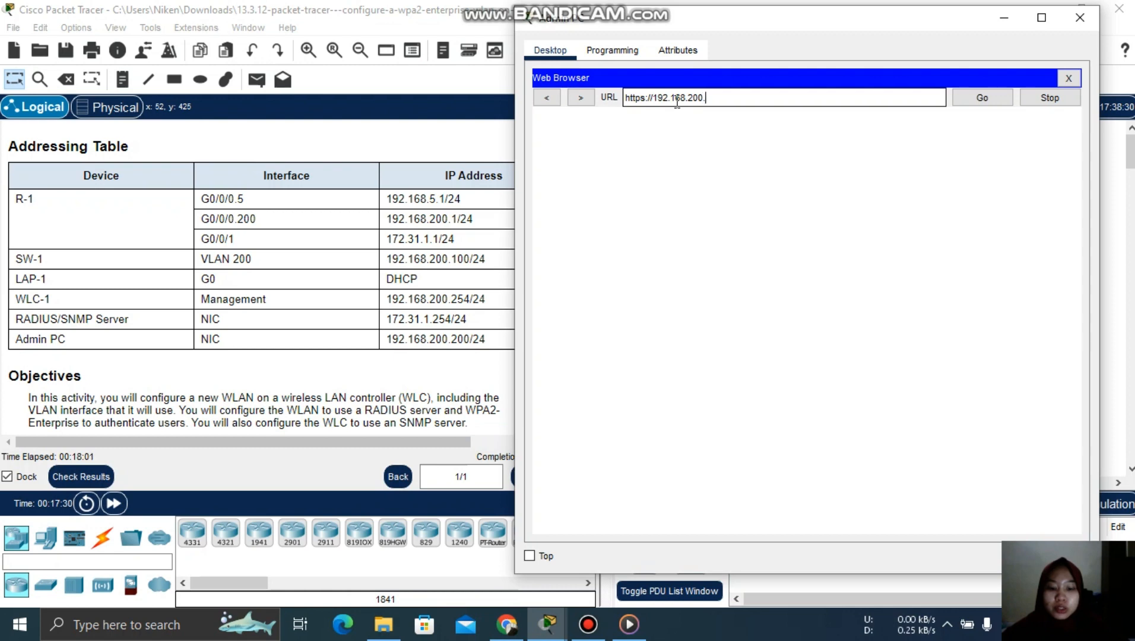
text(254)
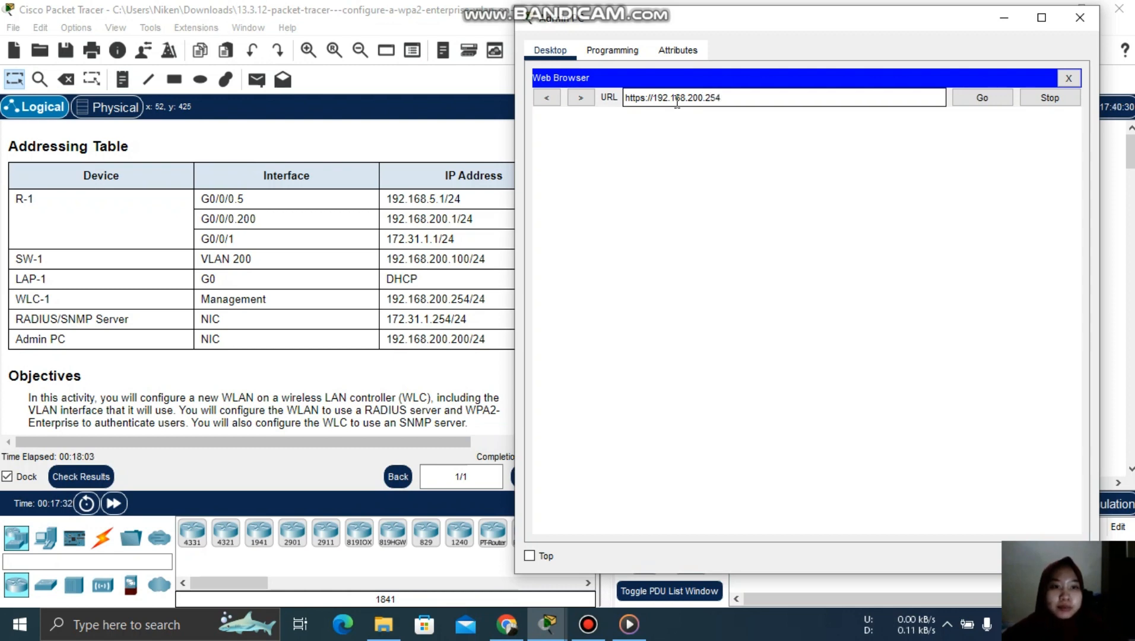
click(975, 104)
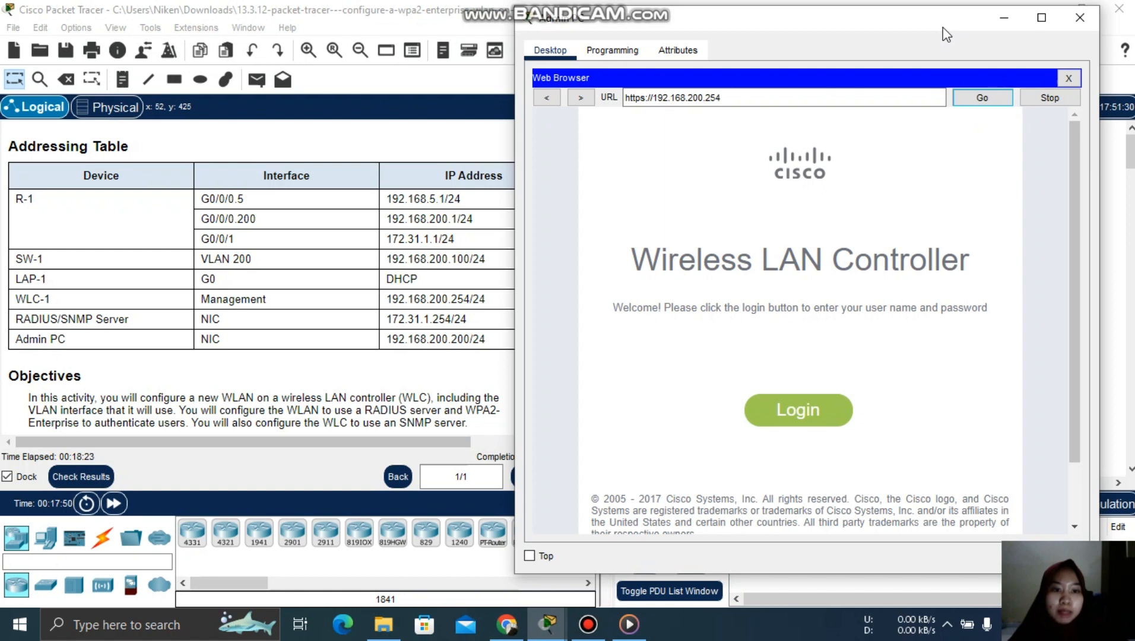
- Check the lab instructions, then bring the Admin PC browser back to the front
drag(912, 31, 974, 36)
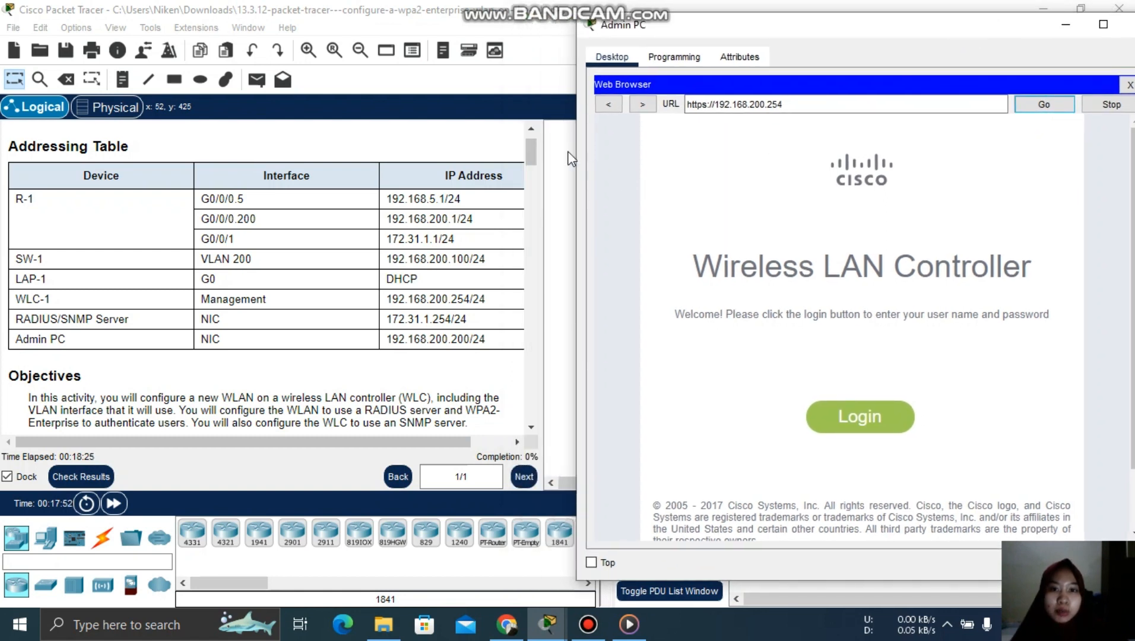
click(532, 148)
drag(532, 147, 547, 214)
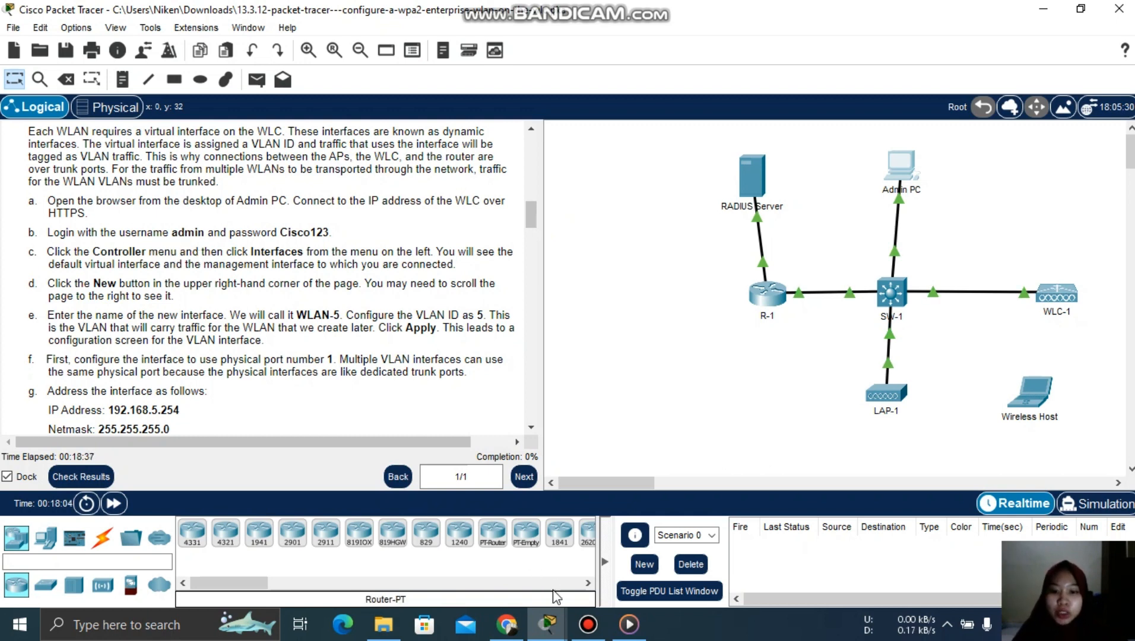
mouse_move(547, 624)
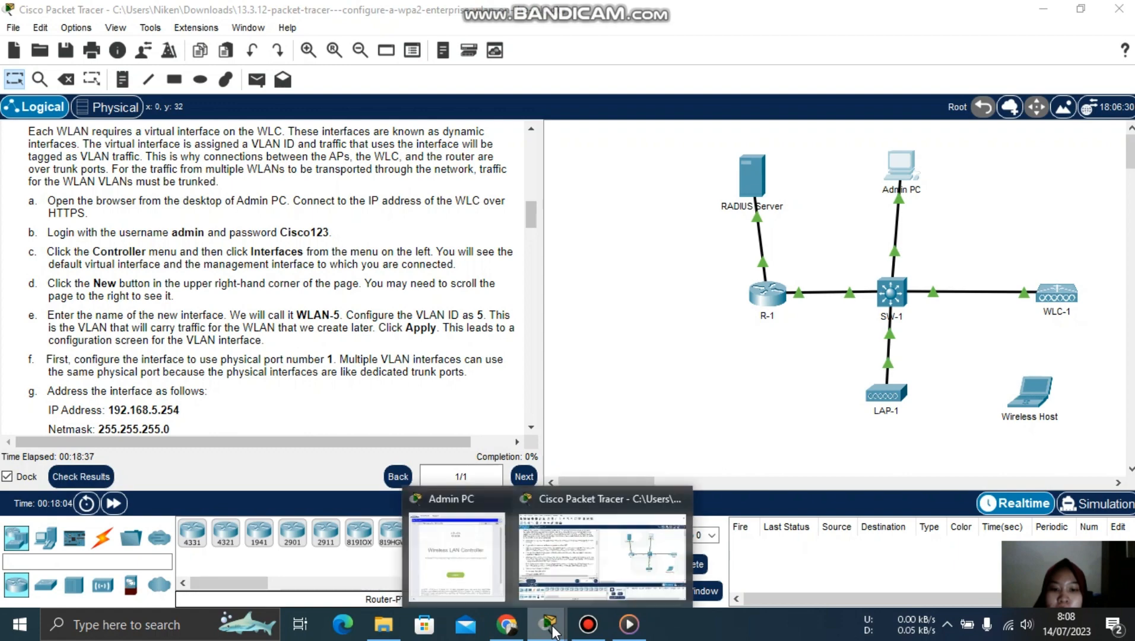
click(488, 551)
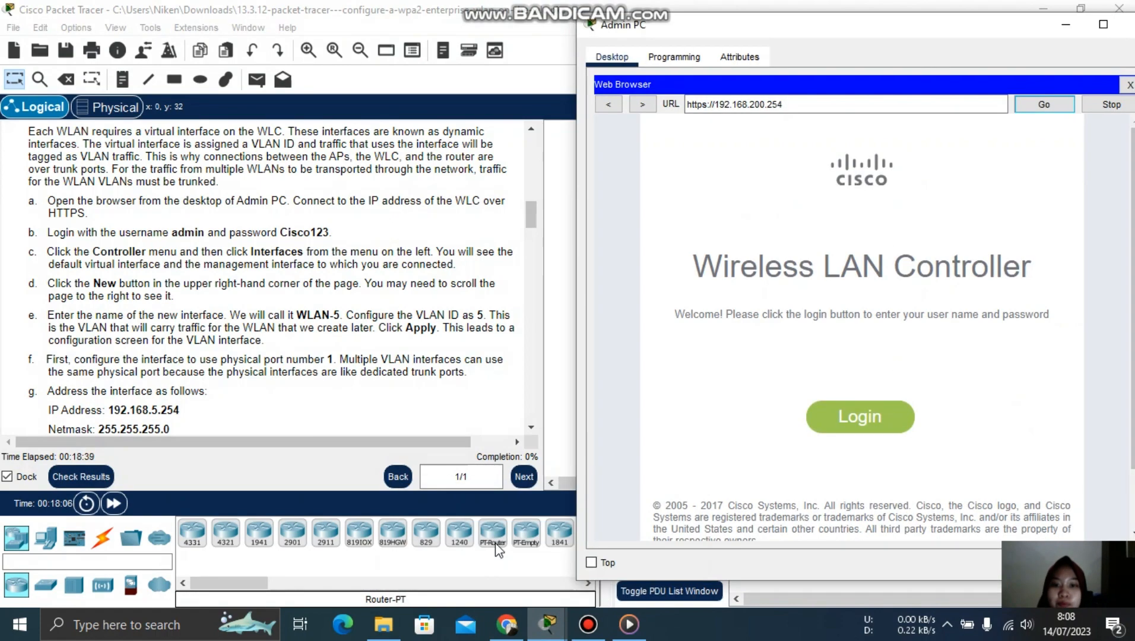
- Log in to the WLC with the administrator user name and password
click(856, 418)
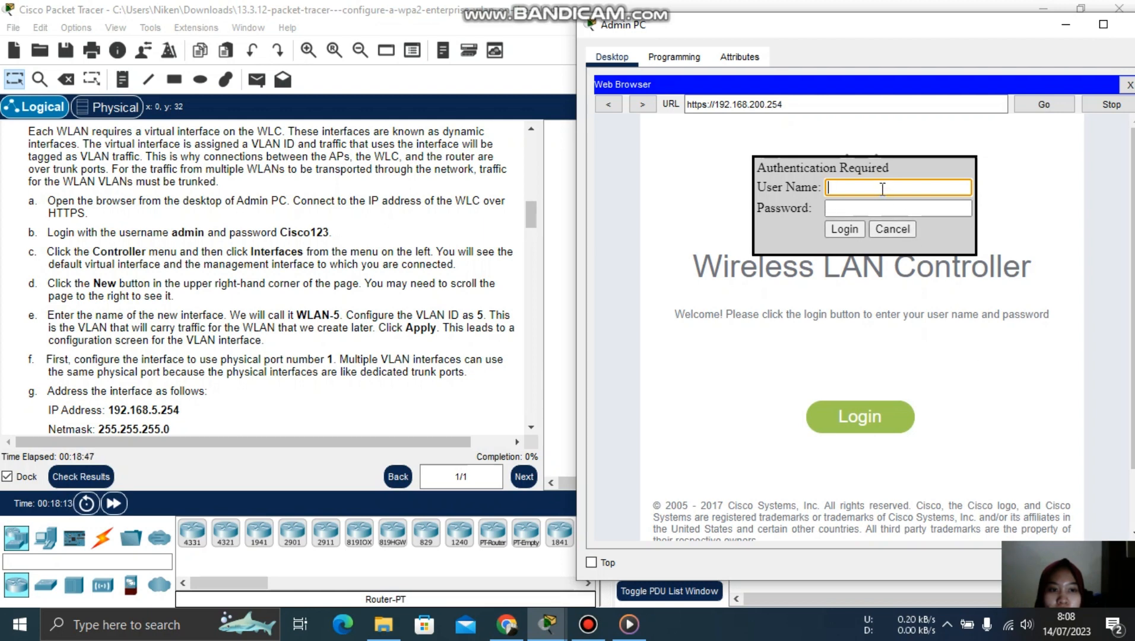
text(ad)
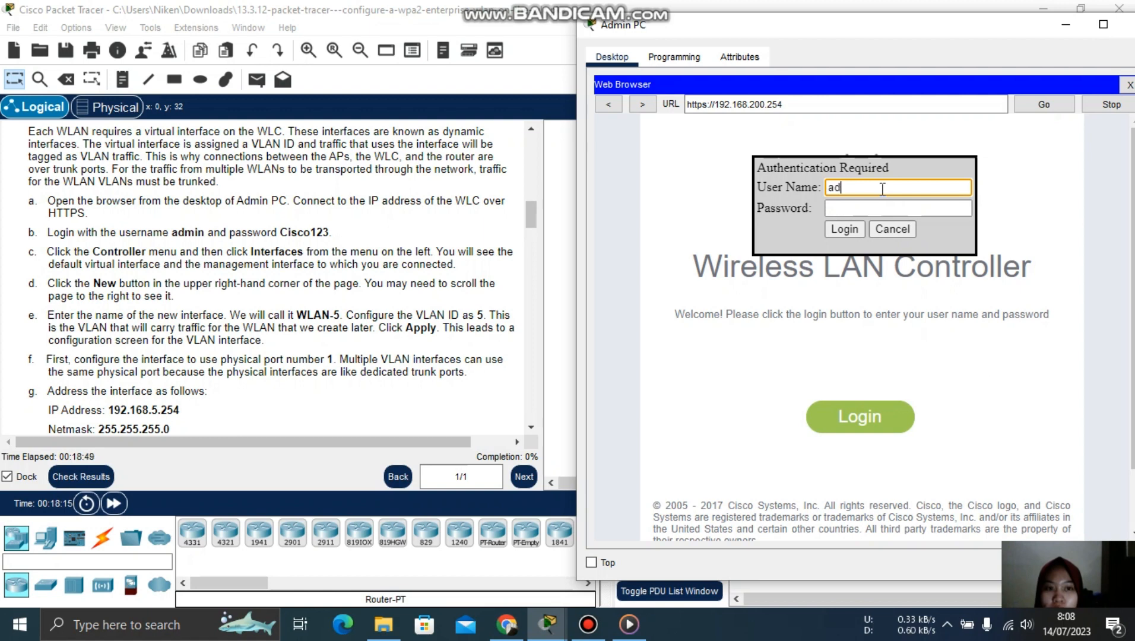
text(min)
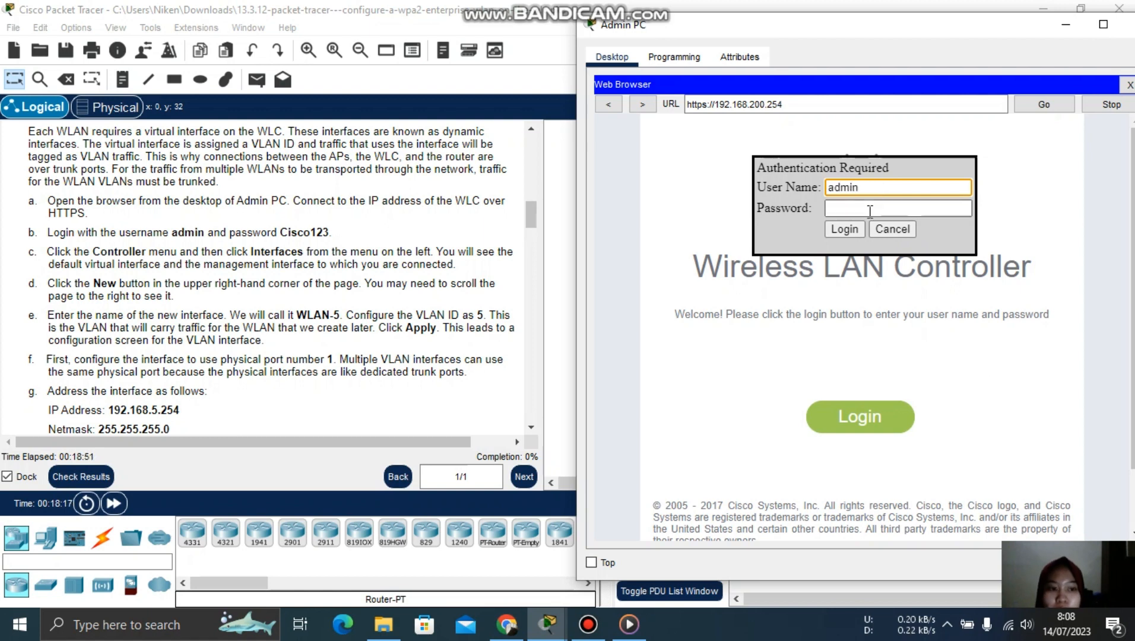
click(869, 211)
text(Cisco)
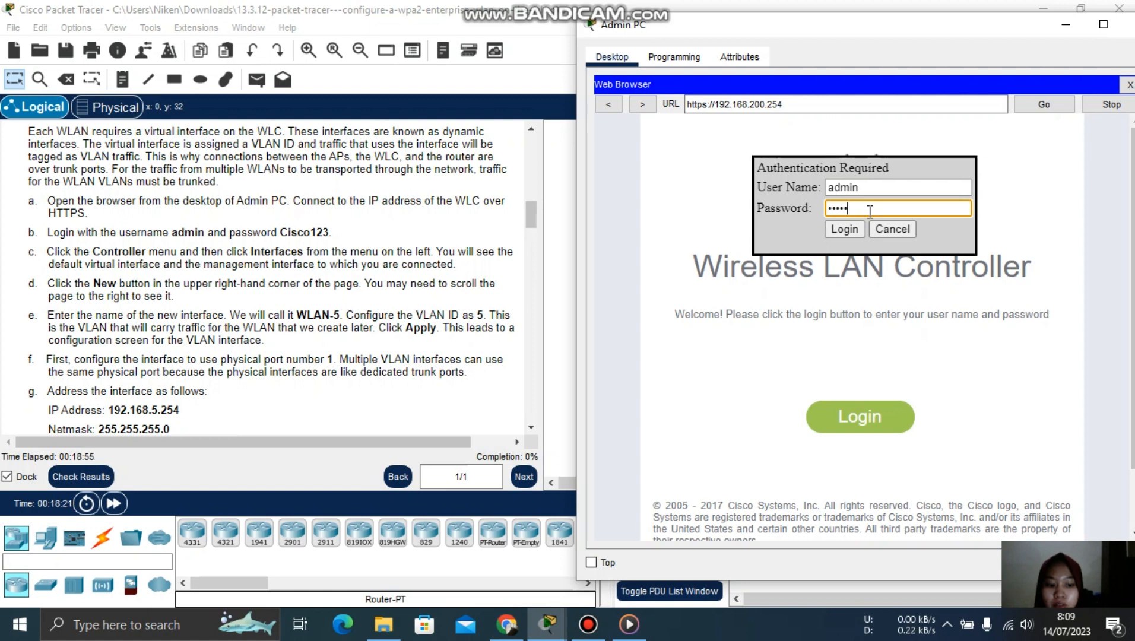
key(BackSpace)
key(BackSpace)
key(BackSpace)
key(BackSpace)
text(isco123)
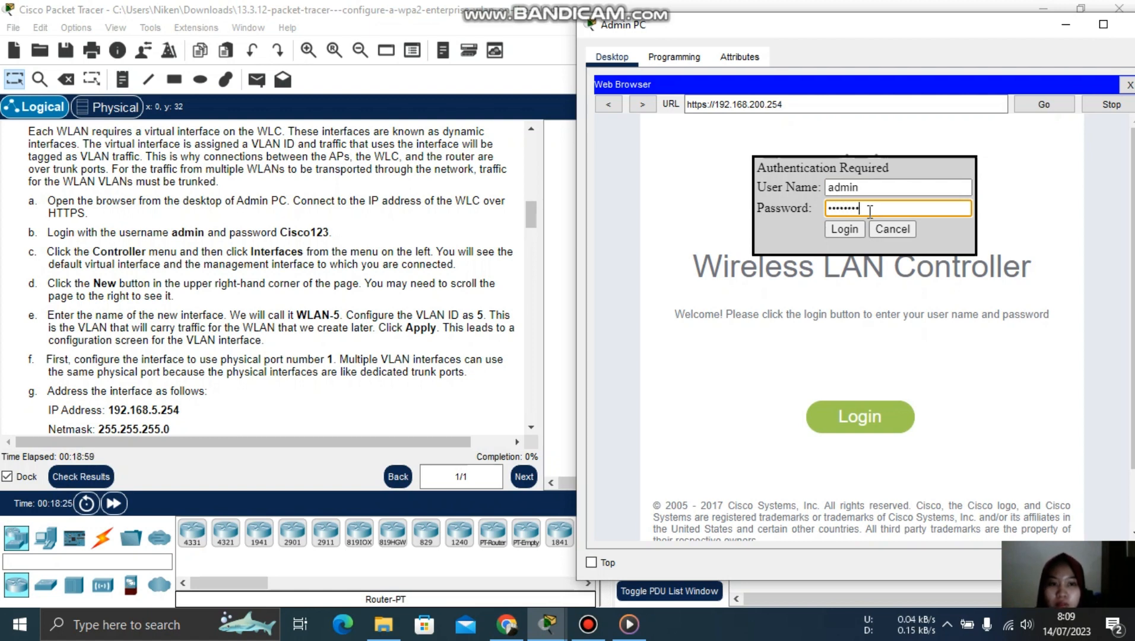
click(844, 229)
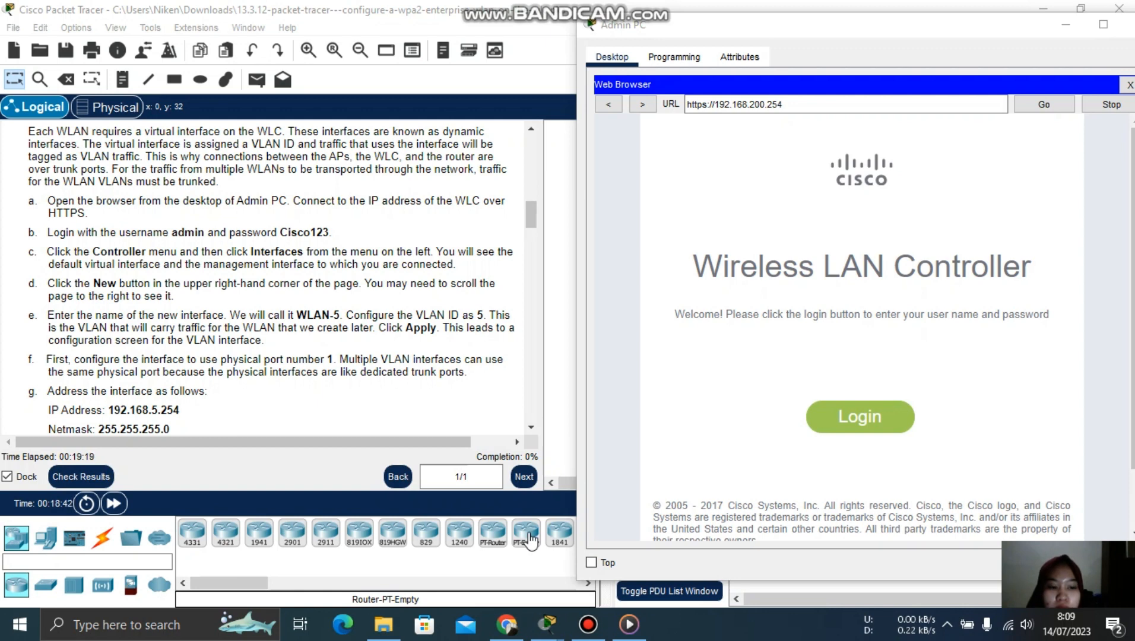
- Bring back the Admin PC browser showing the WLC-1 Monitor Summary page
click(549, 587)
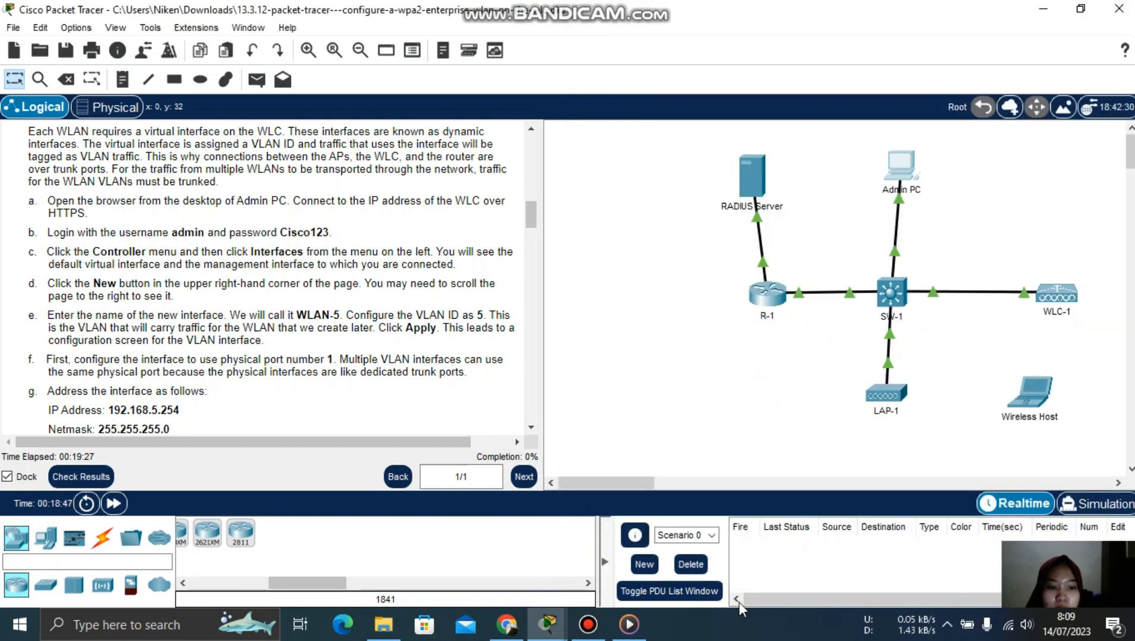
mouse_move(1035, 565)
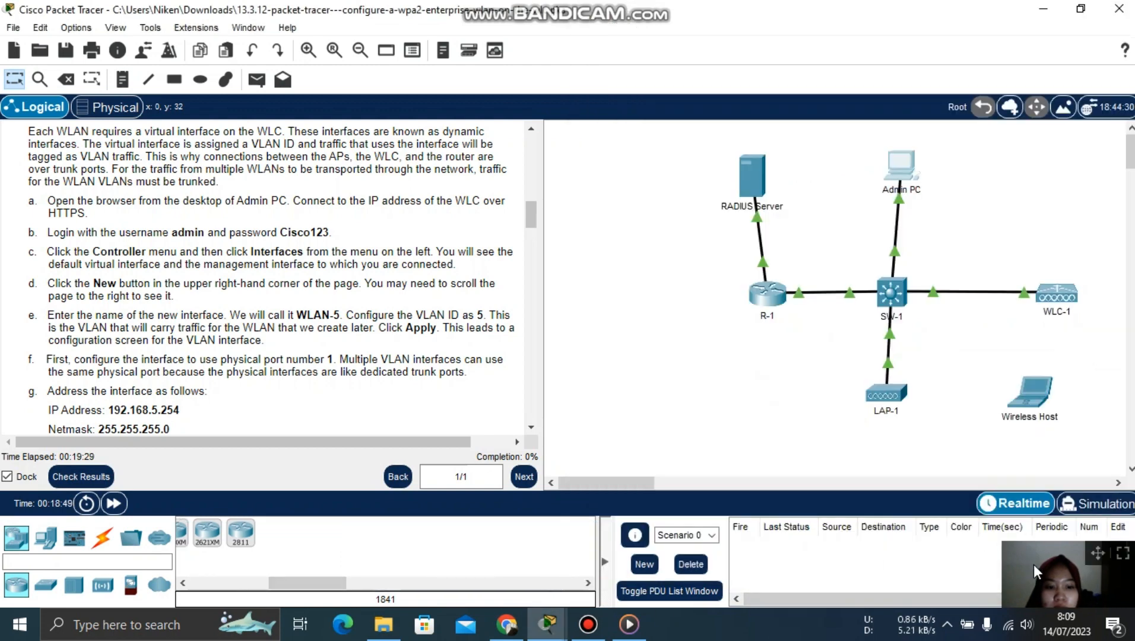
click(553, 620)
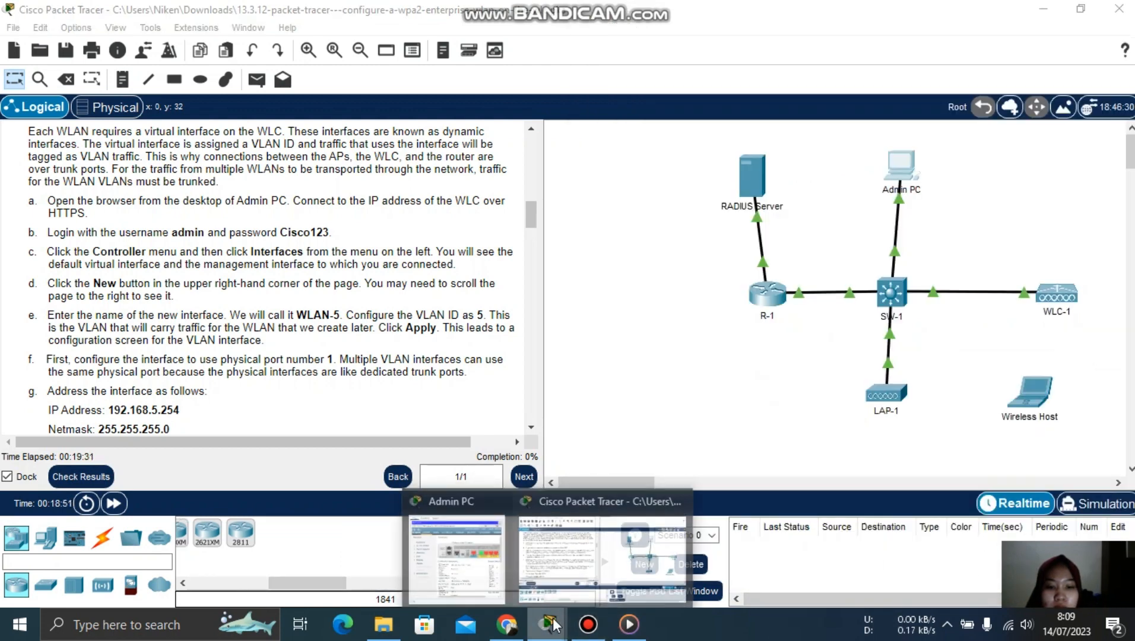
click(495, 542)
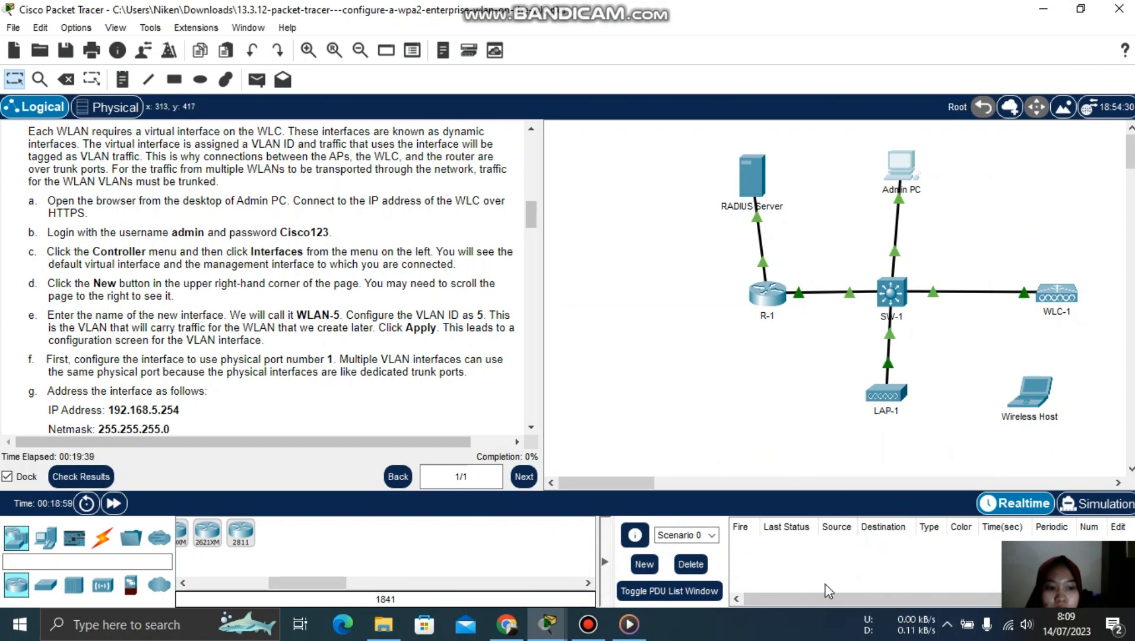
click(581, 633)
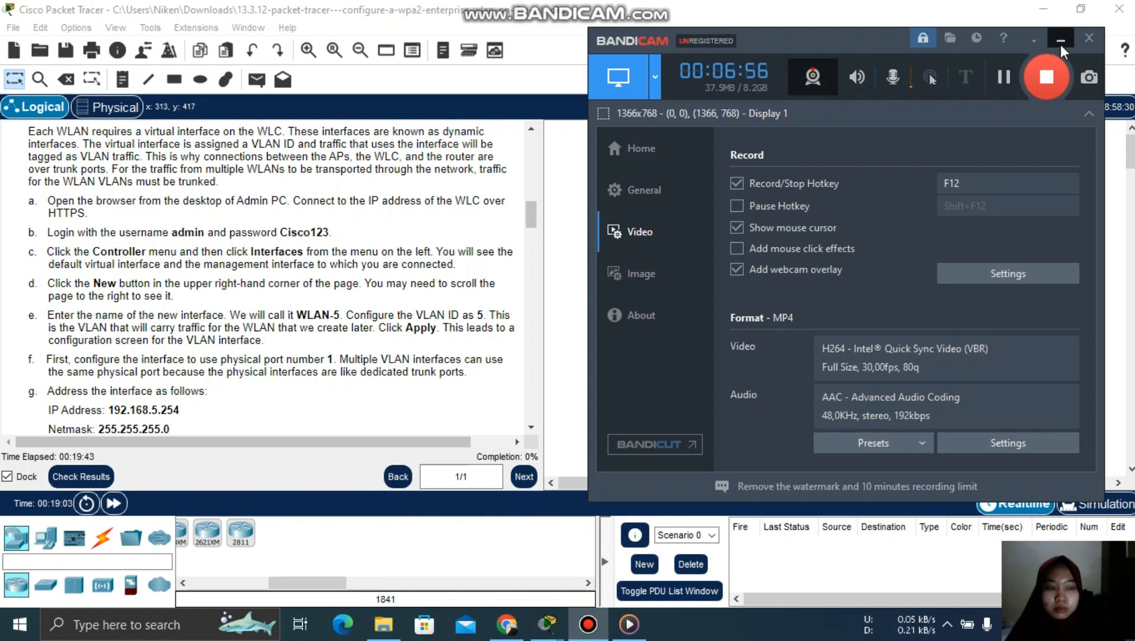
click(1061, 40)
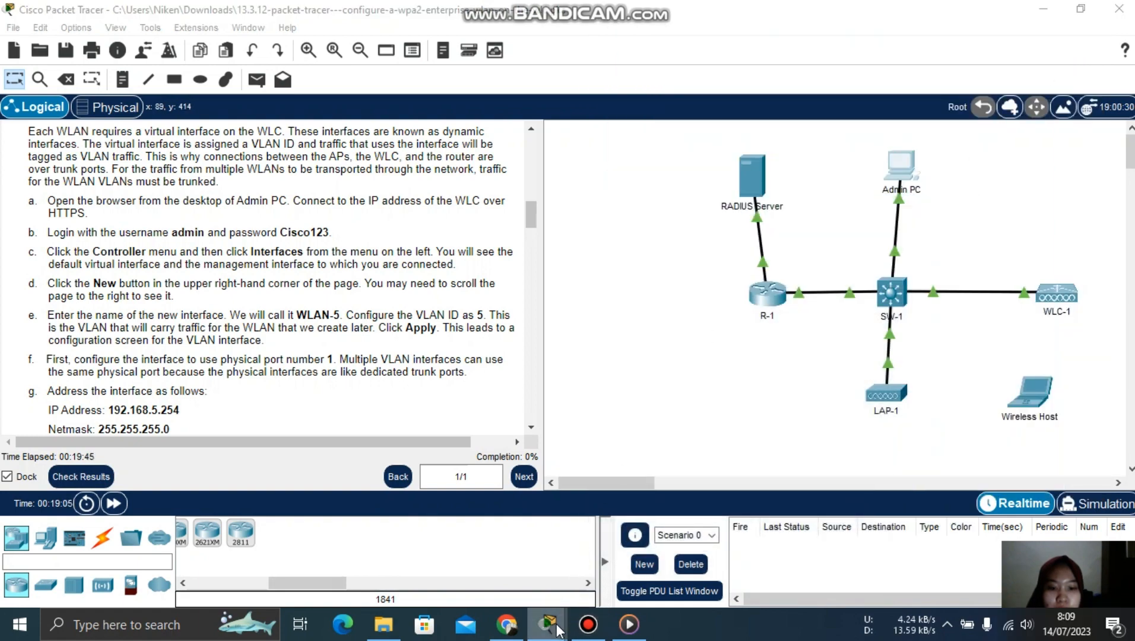
mouse_move(558, 629)
click(489, 527)
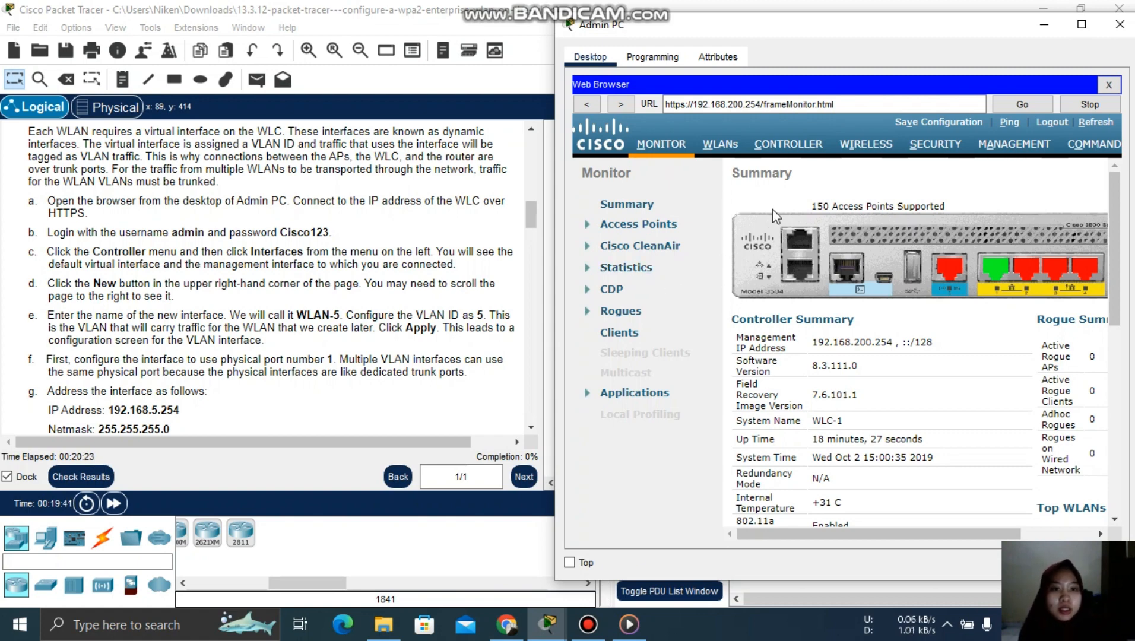
- Show CONTROLLER > Interfaces, scrolled right to reveal the New... button
click(786, 148)
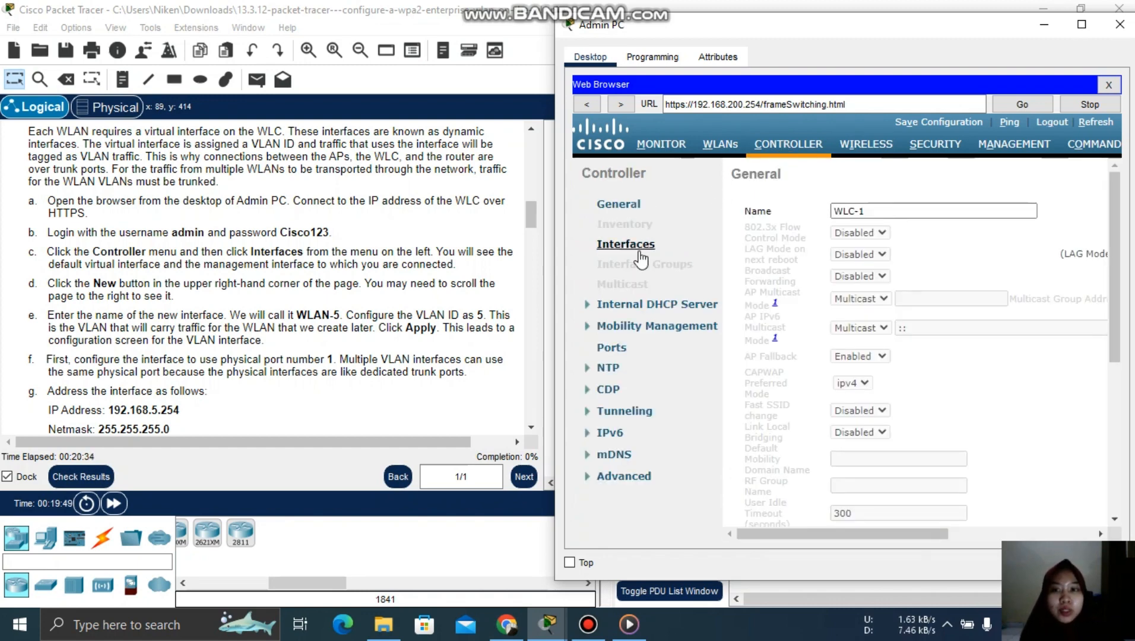
click(630, 248)
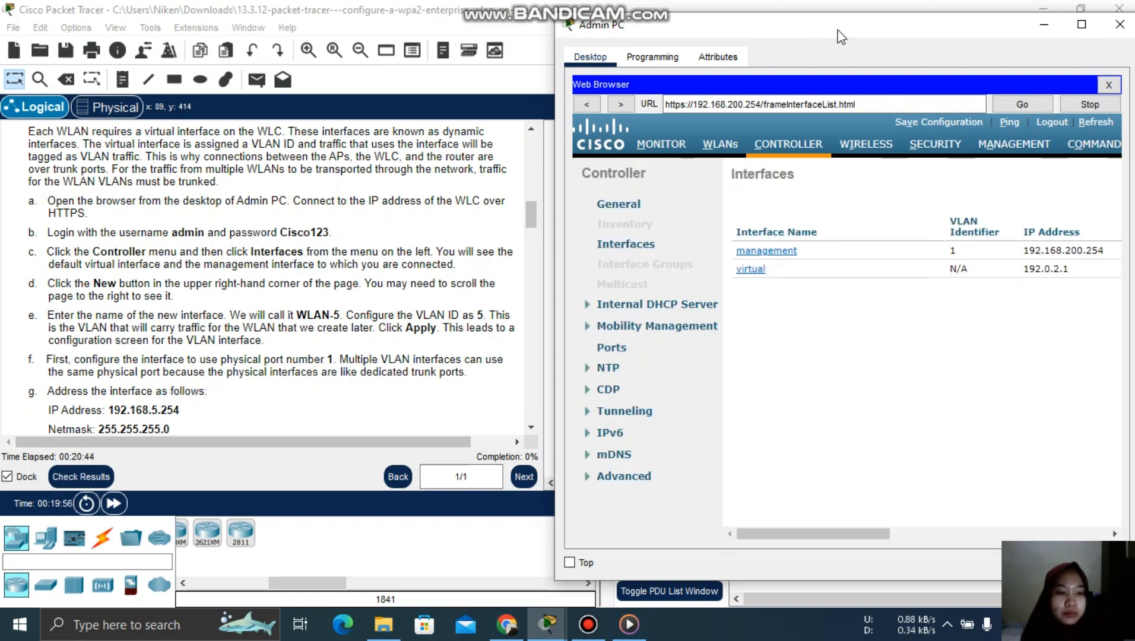
drag(837, 38, 805, 37)
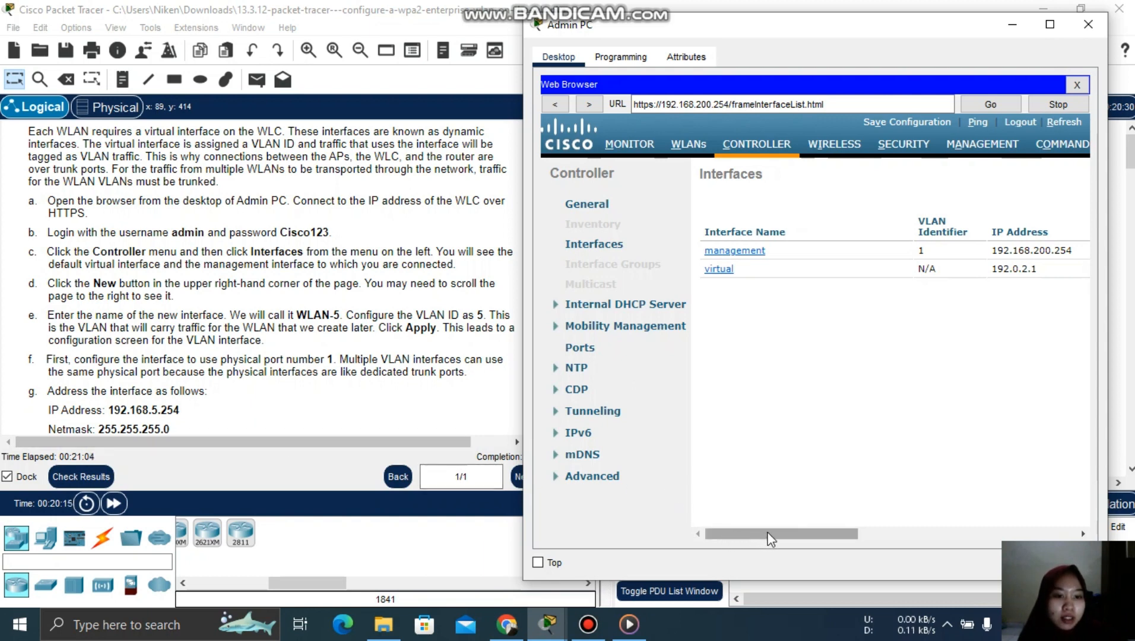
drag(770, 539, 998, 529)
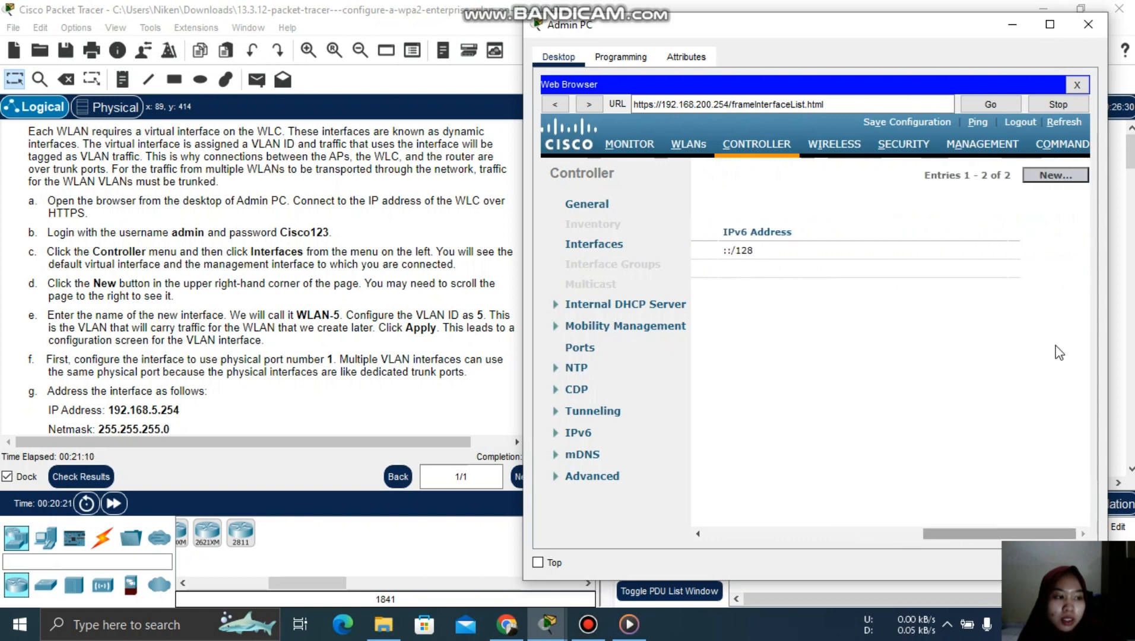
- Start a new controller interface named WLAN-5 with VLAN Id 5
click(1060, 176)
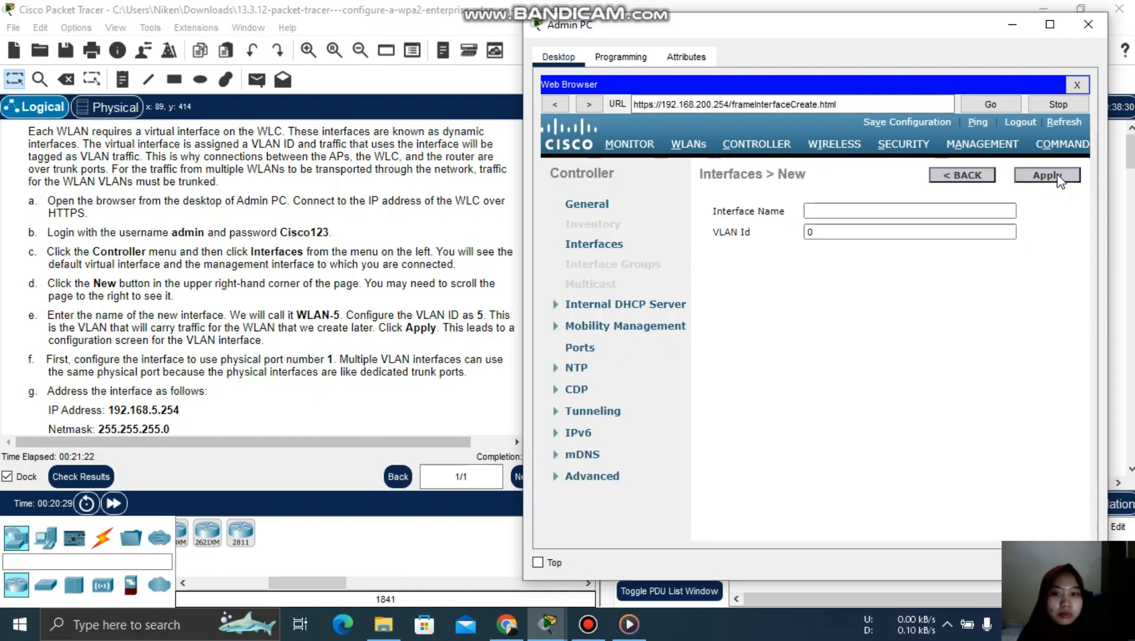
mouse_move(651, 39)
mouse_down()
mouse_move(675, 36)
mouse_move(669, 27)
mouse_up()
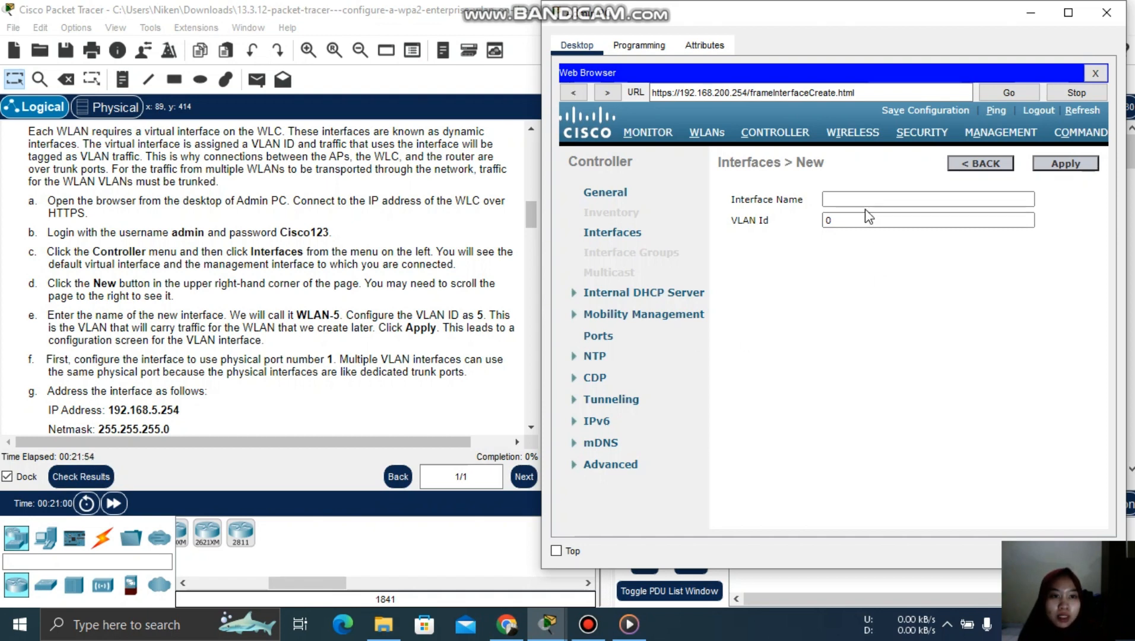
click(850, 200)
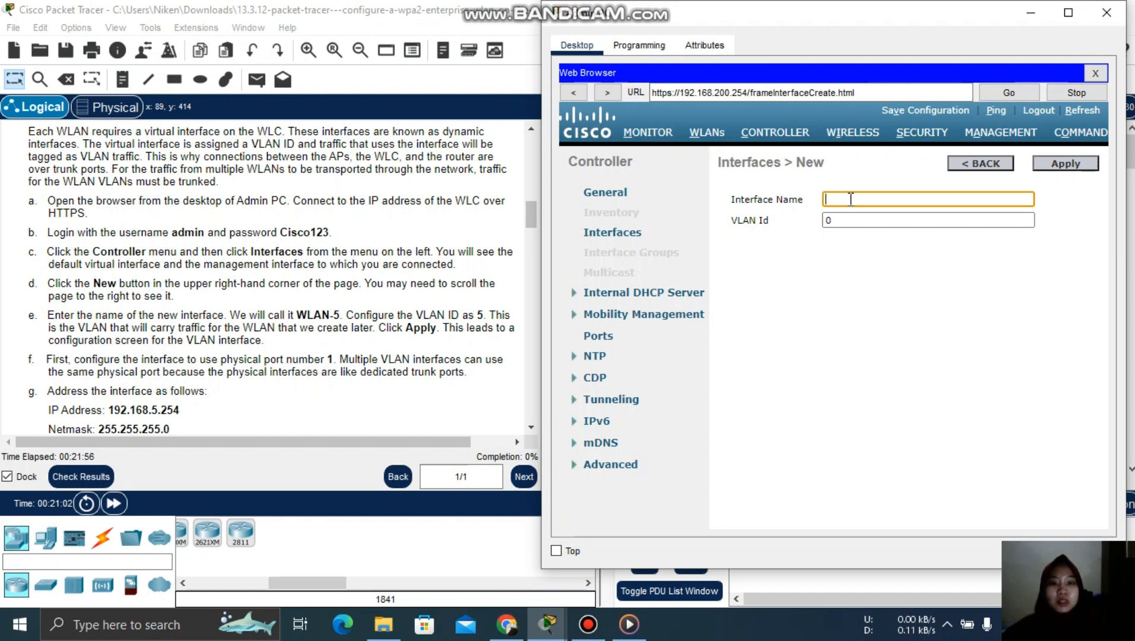
text(WLA)
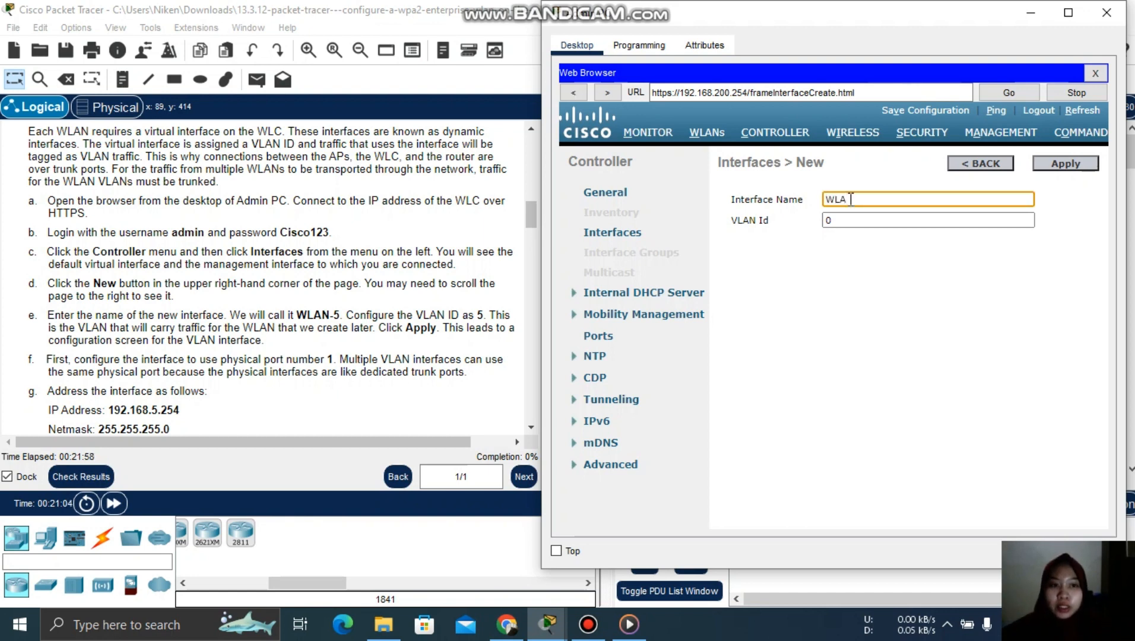
text(N-5)
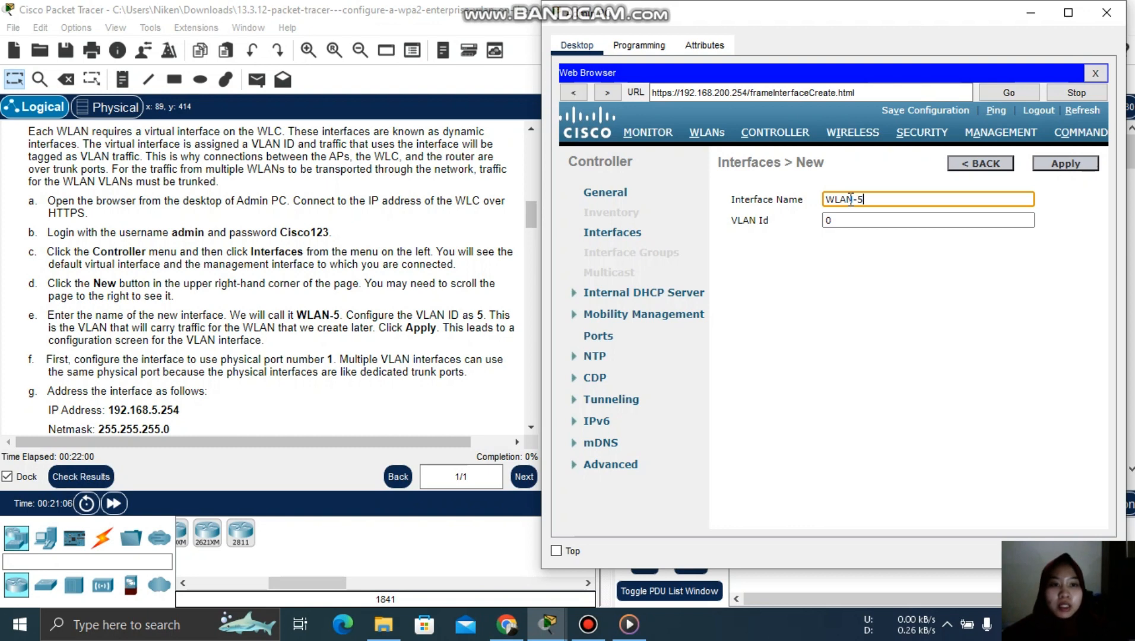
click(861, 218)
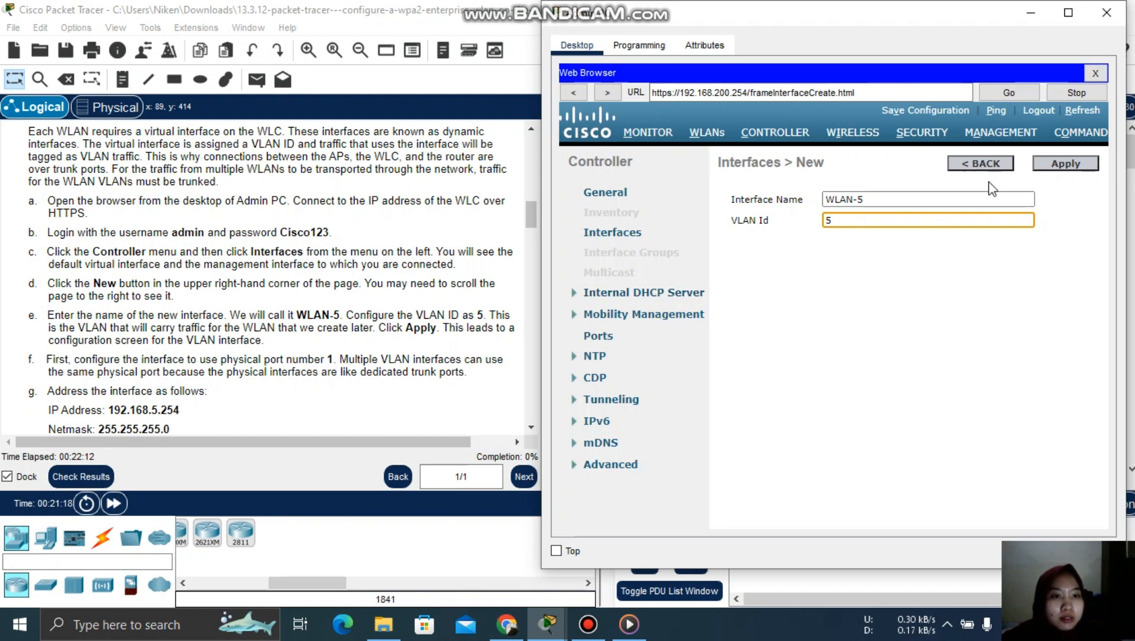
- Apply the WLAN-5 interface and set its Port Number to 1
click(1065, 166)
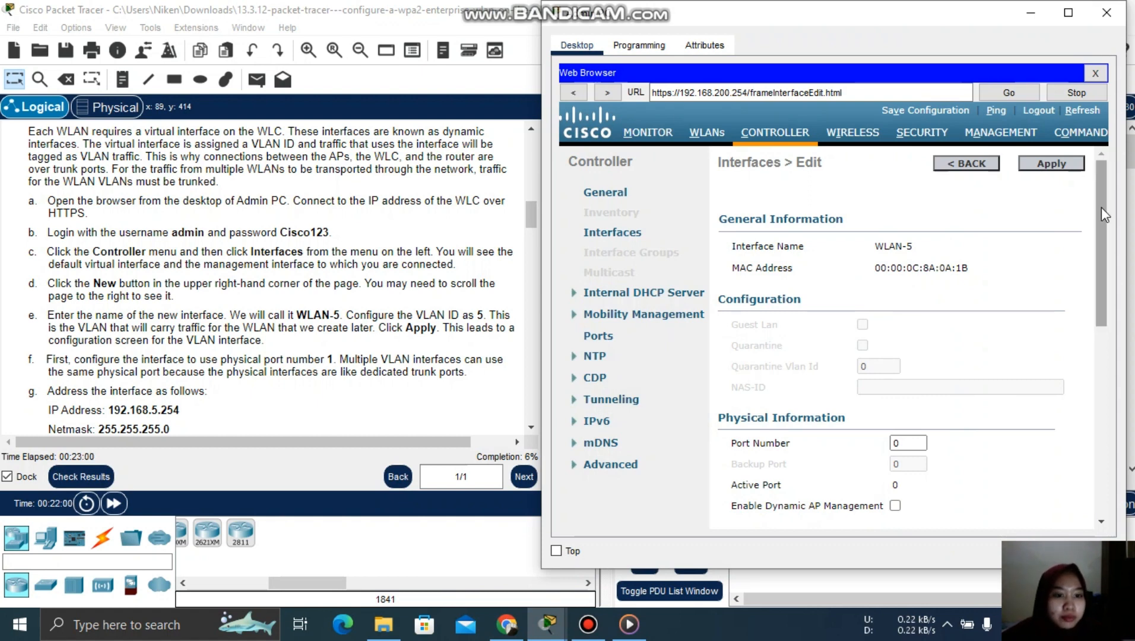
drag(1102, 215, 1100, 279)
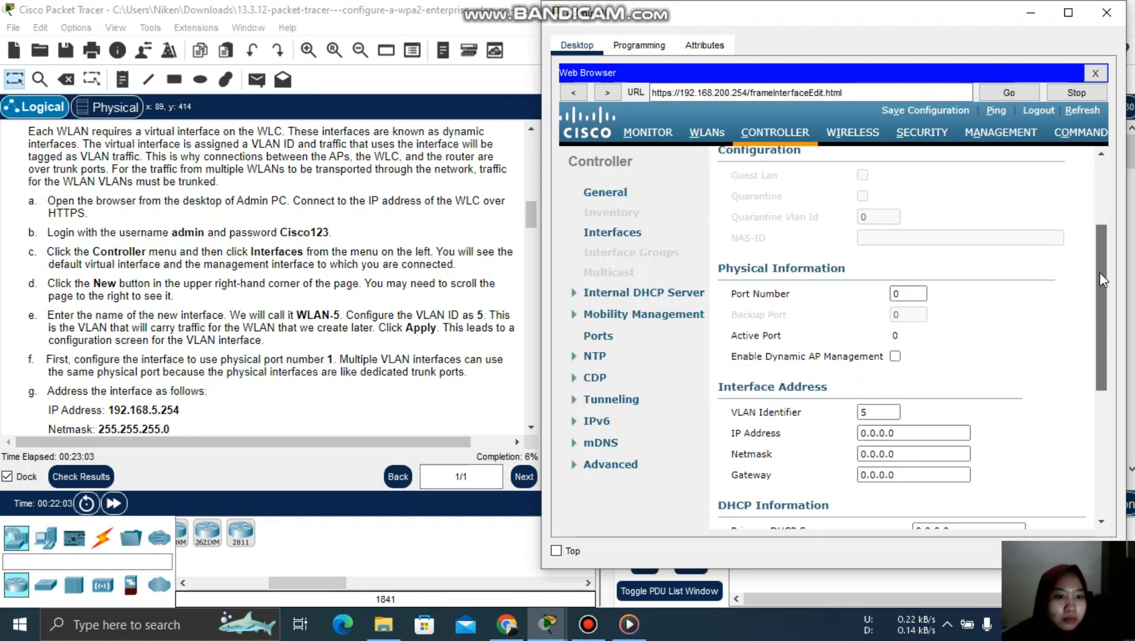
double_click(914, 293)
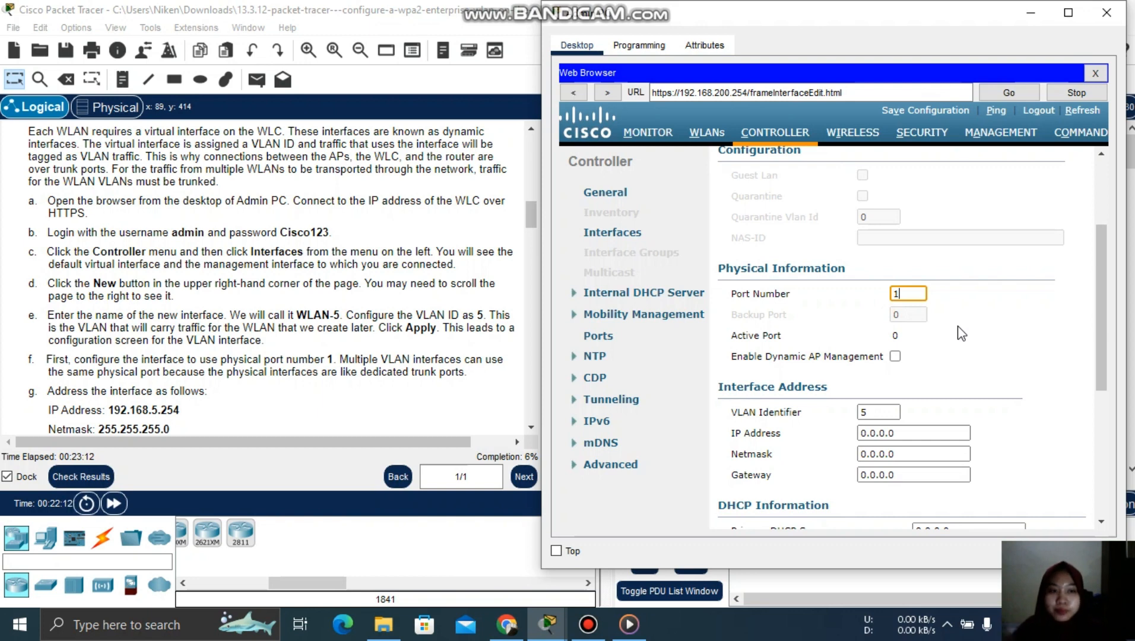
drag(535, 214, 537, 226)
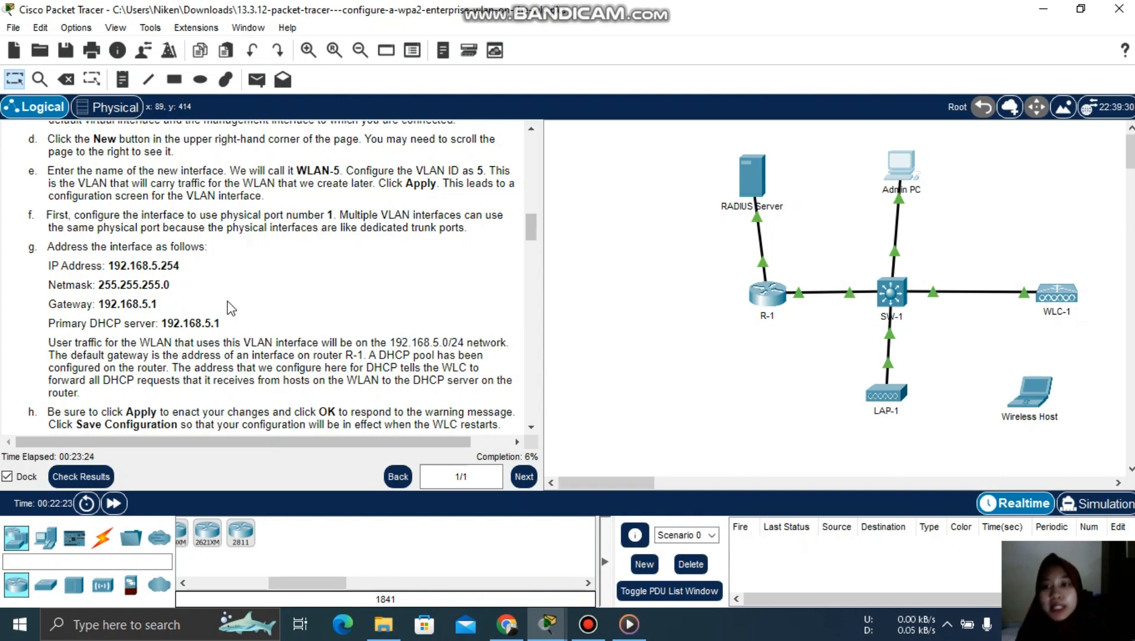
- Give WLAN-5 IP 192.168.5.254, netmask 255.255.255.0 and gateway 192.168.5.1
click(546, 624)
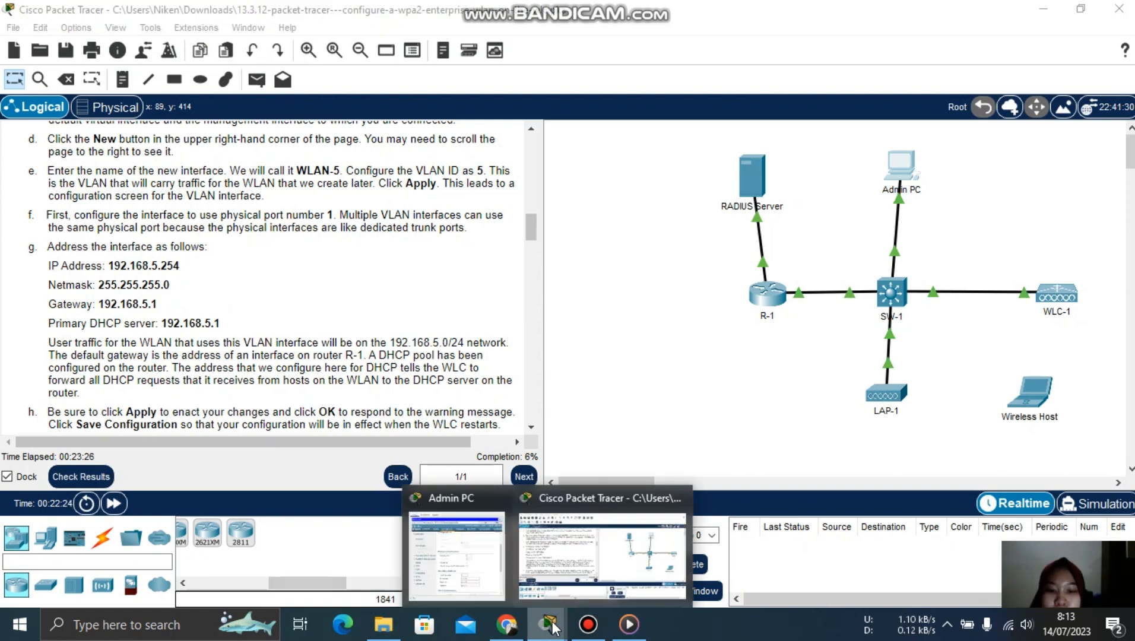
click(491, 566)
click(909, 436)
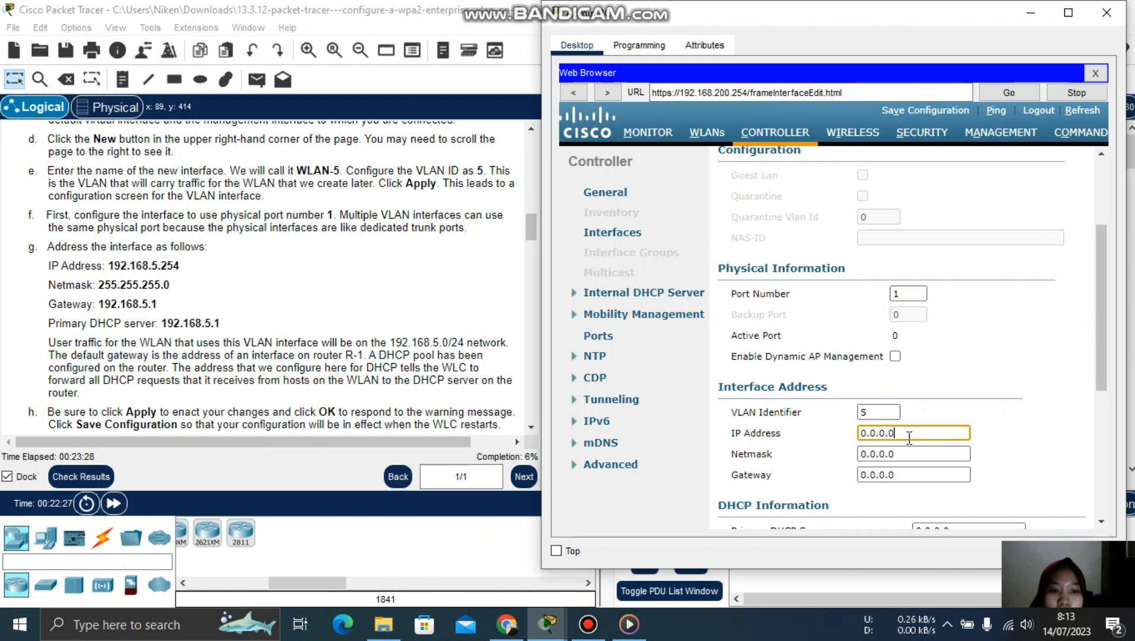
drag(909, 438, 862, 435)
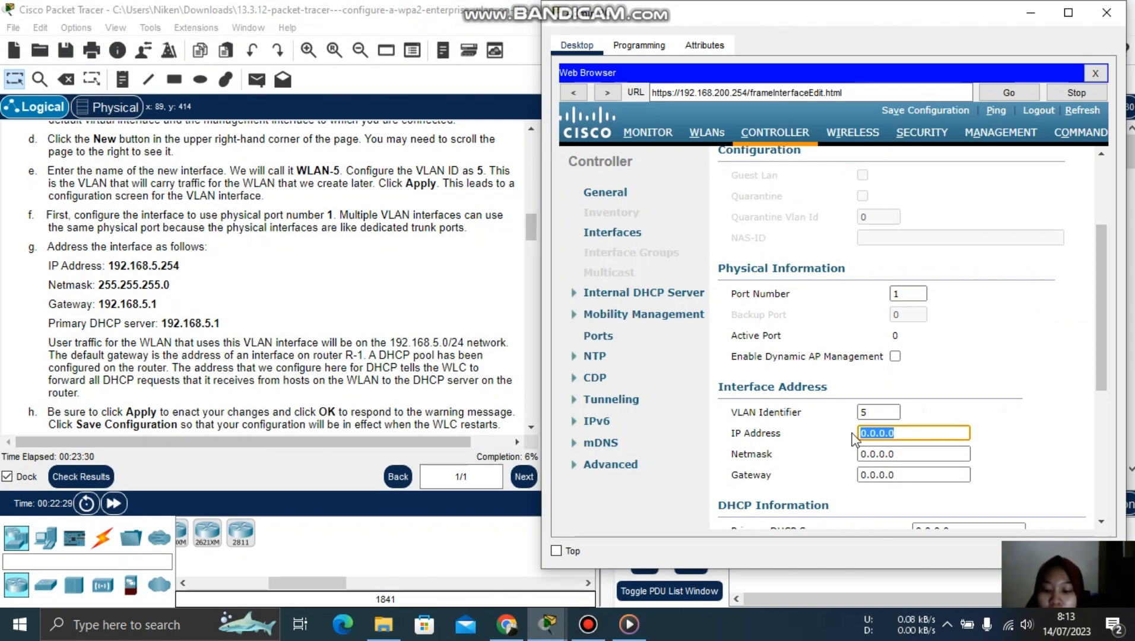
text(192.168.5.254)
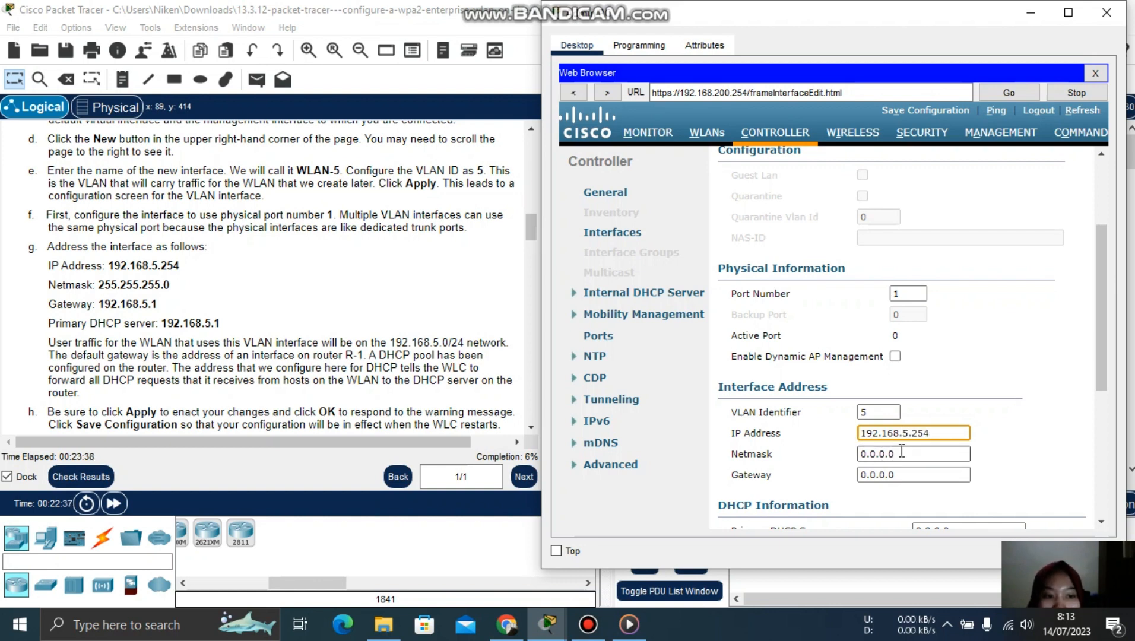
key(Tab)
text(255)
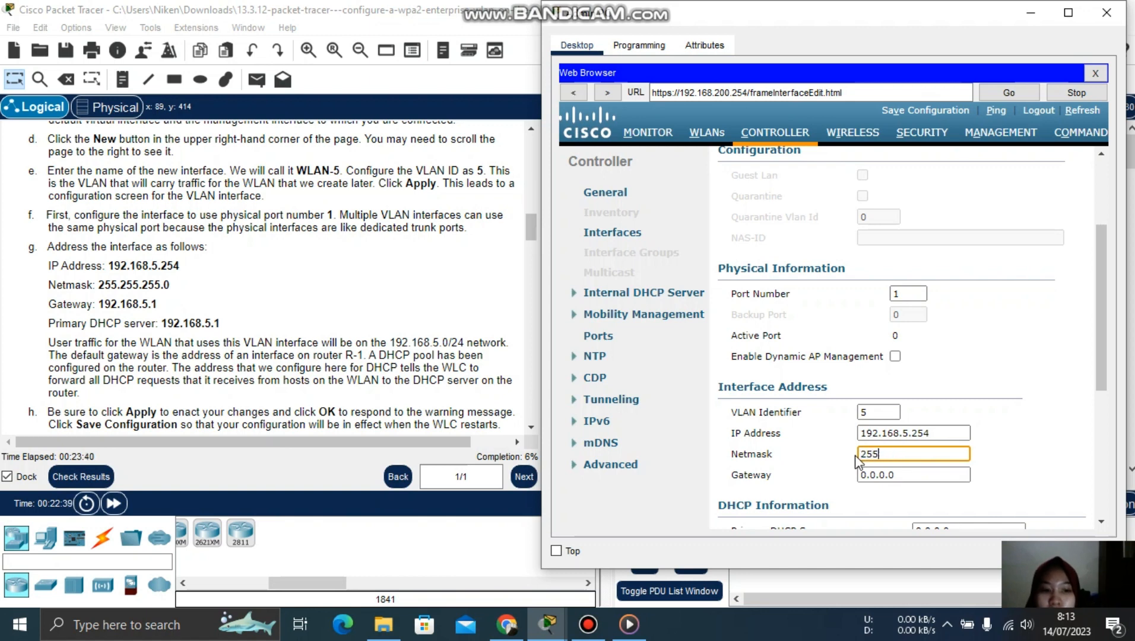
text(.255.2)
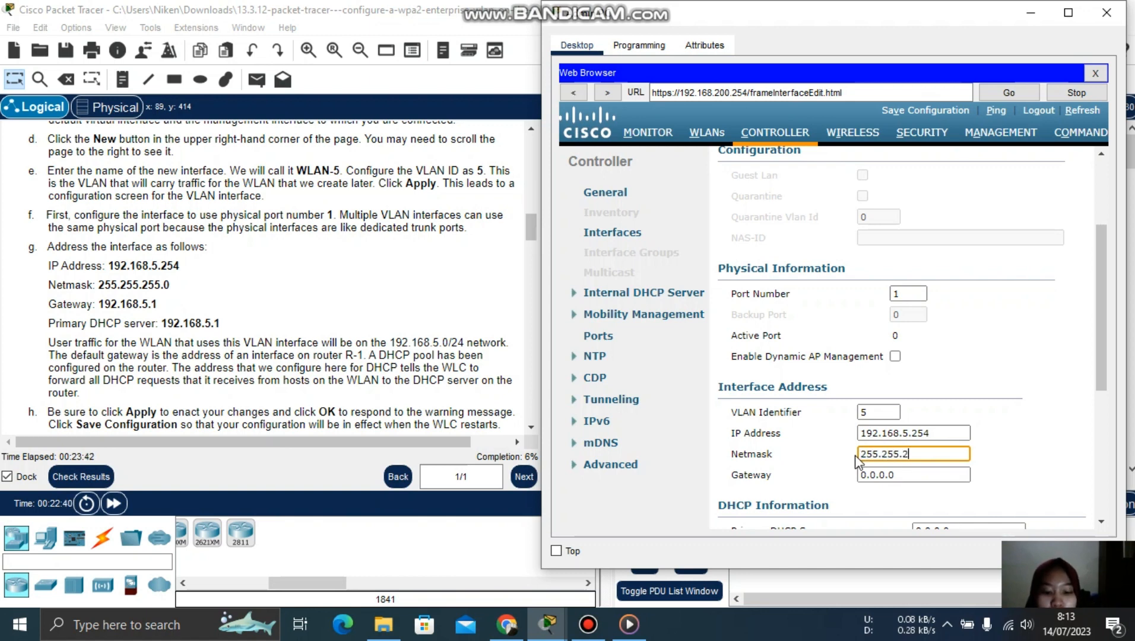
text(55.0)
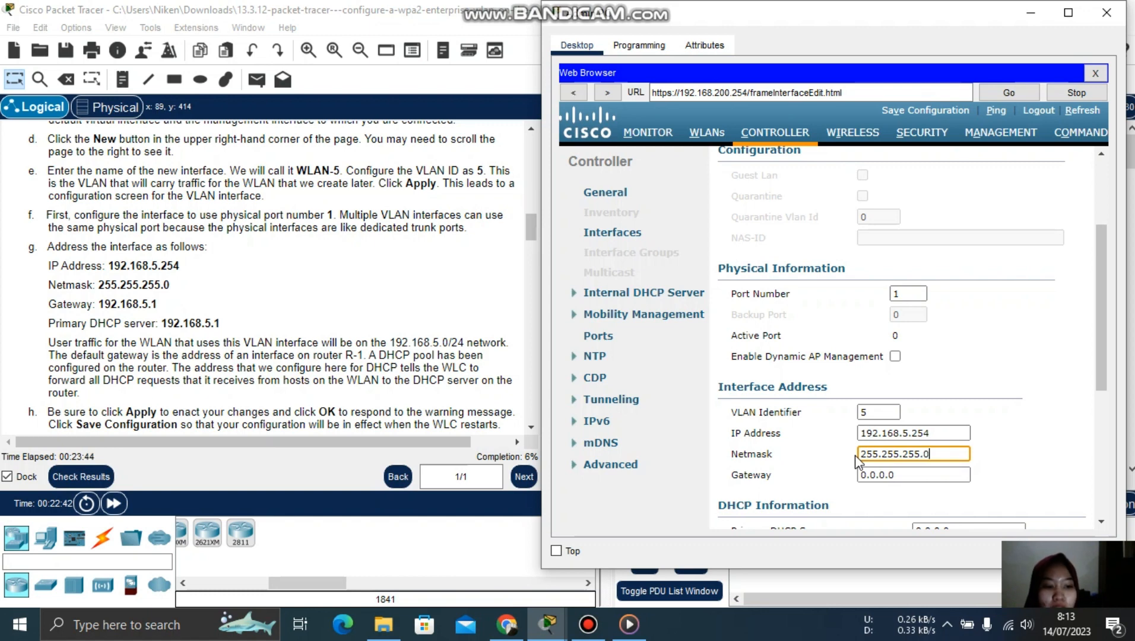
key(Tab)
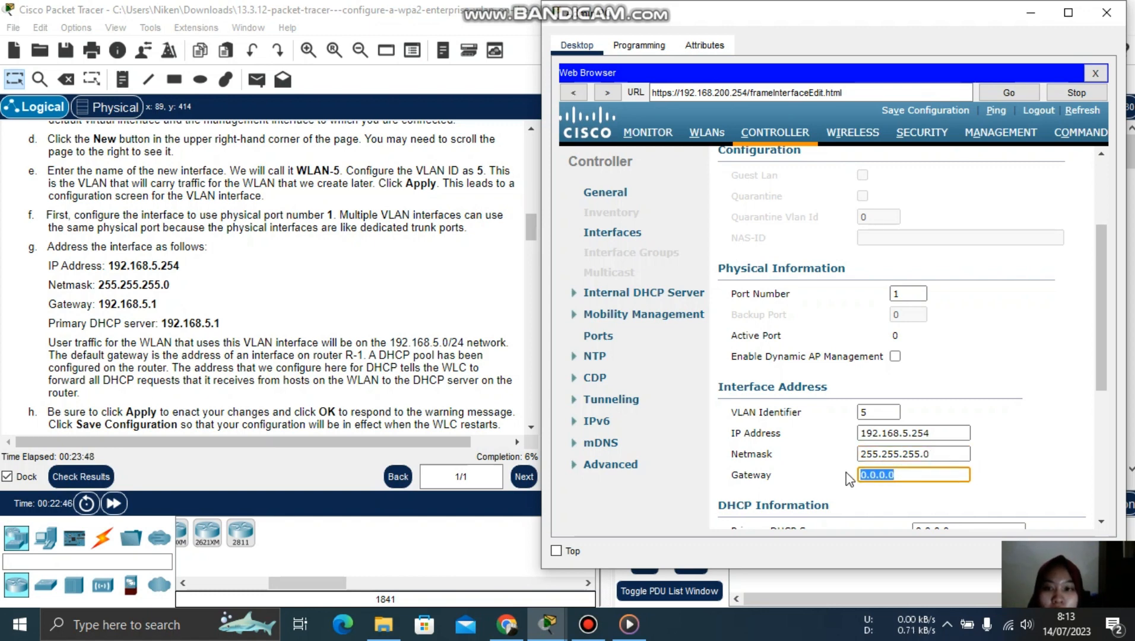
text(192)
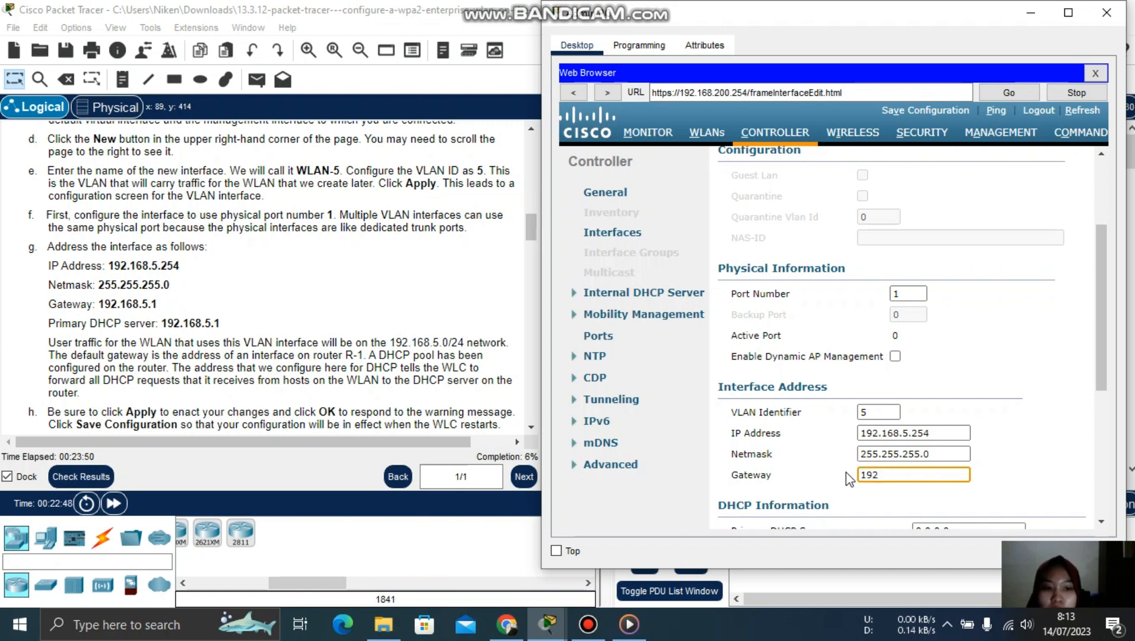
text(.168)
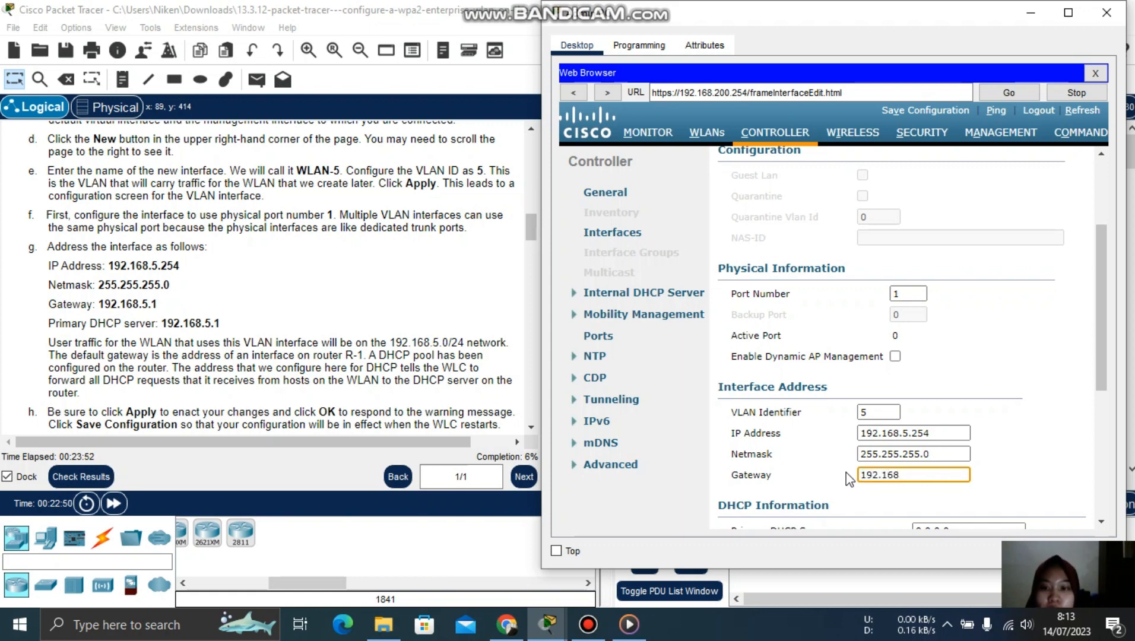
text(.5.1)
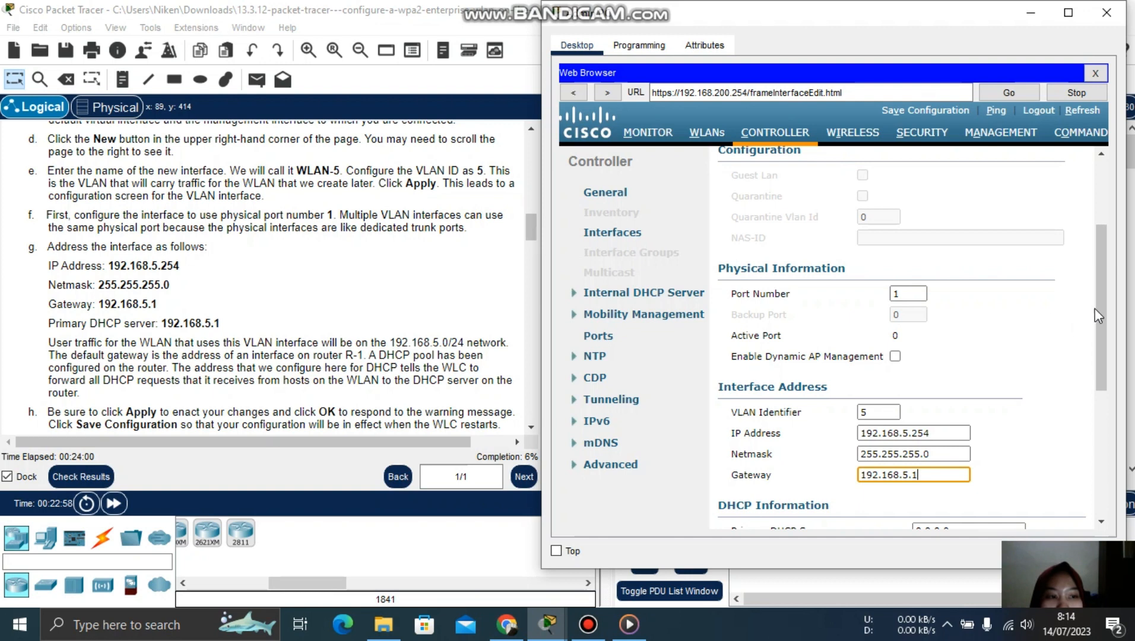
- Enter 192.168.5.1 as WLAN-5's primary DHCP server
drag(1099, 308, 1100, 365)
click(953, 398)
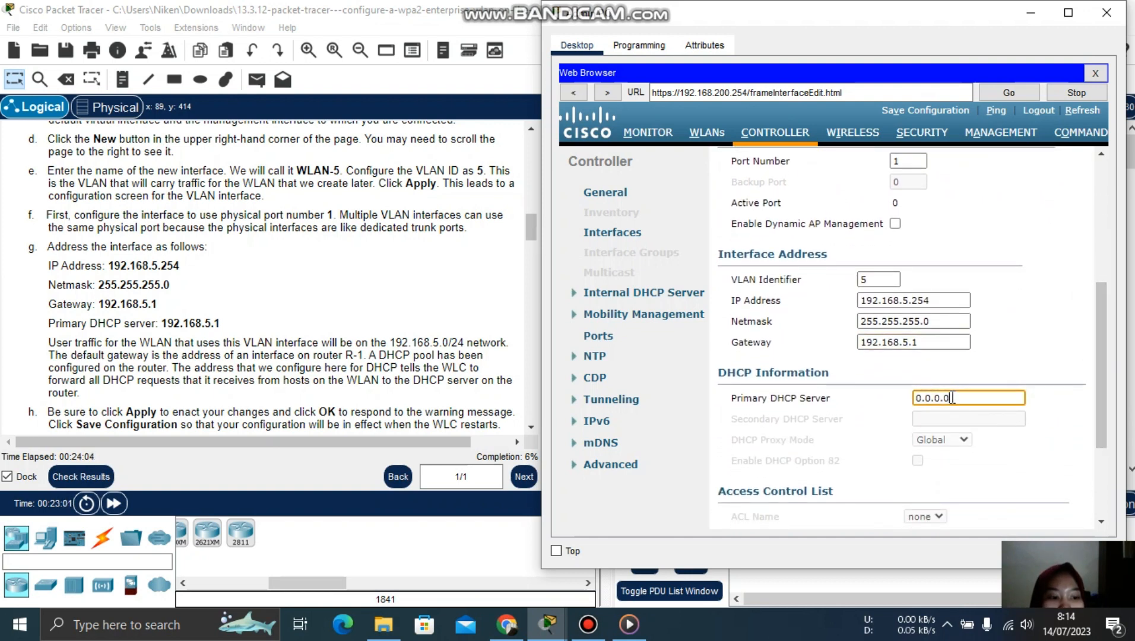
drag(952, 398, 912, 404)
text(192)
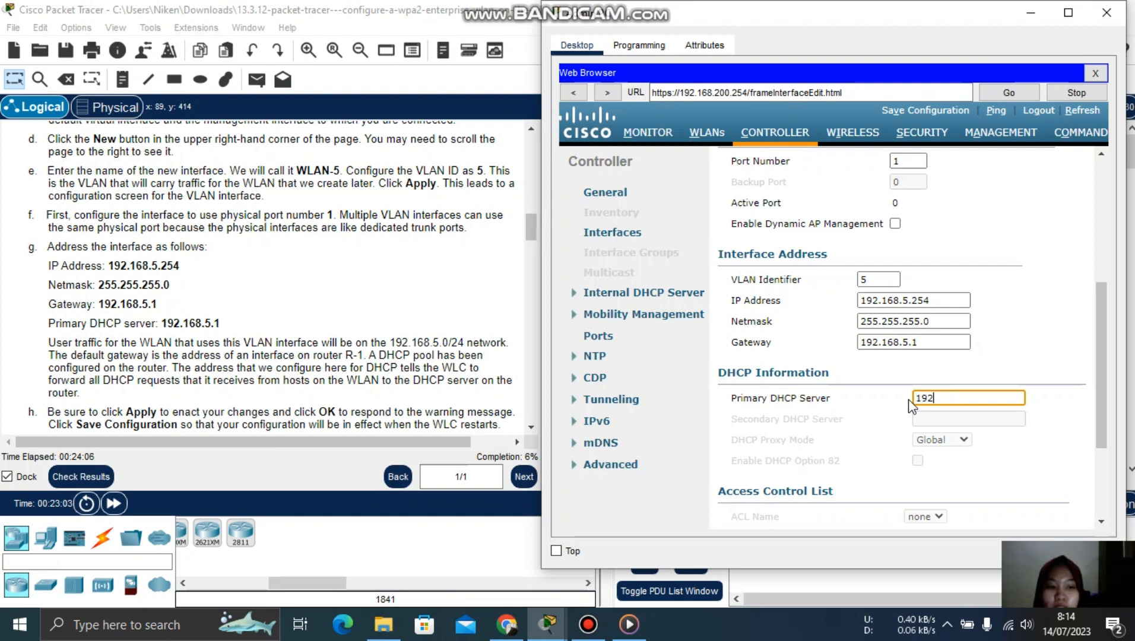
text(.1)
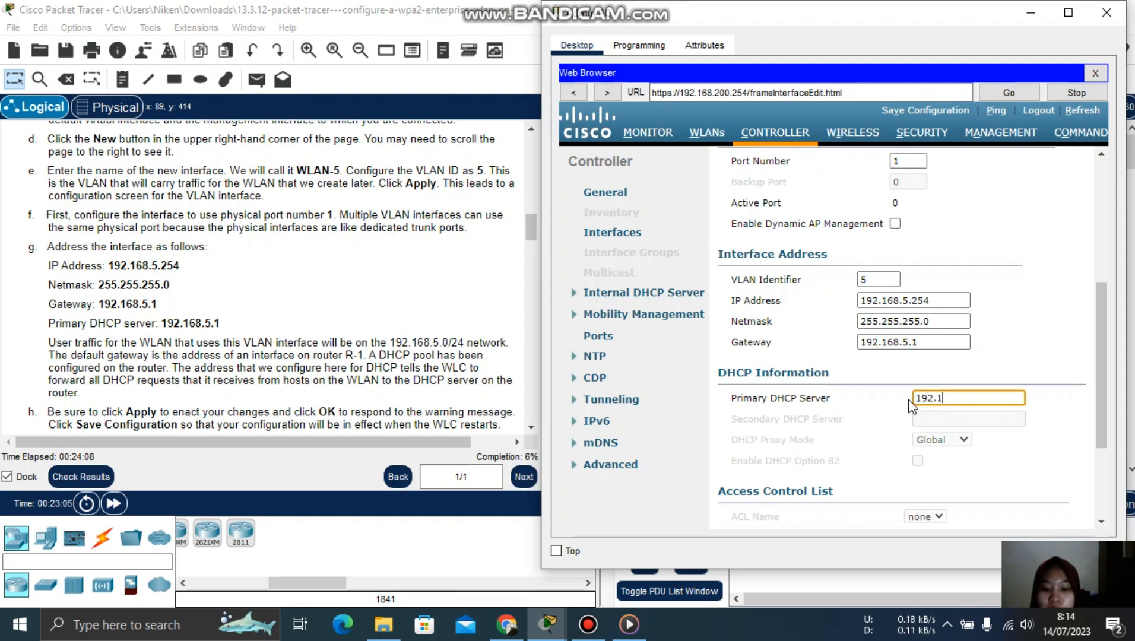
text(68.5.1)
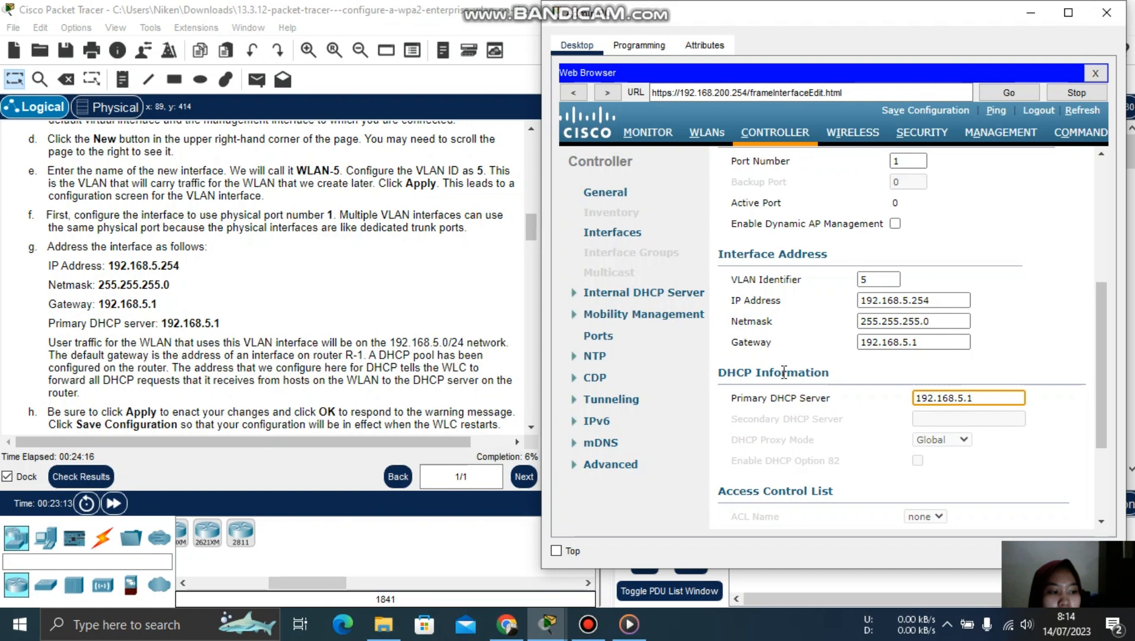
- Scroll the lab instructions down to Step 2 on RADIUS server setup
click(534, 234)
drag(534, 234, 537, 248)
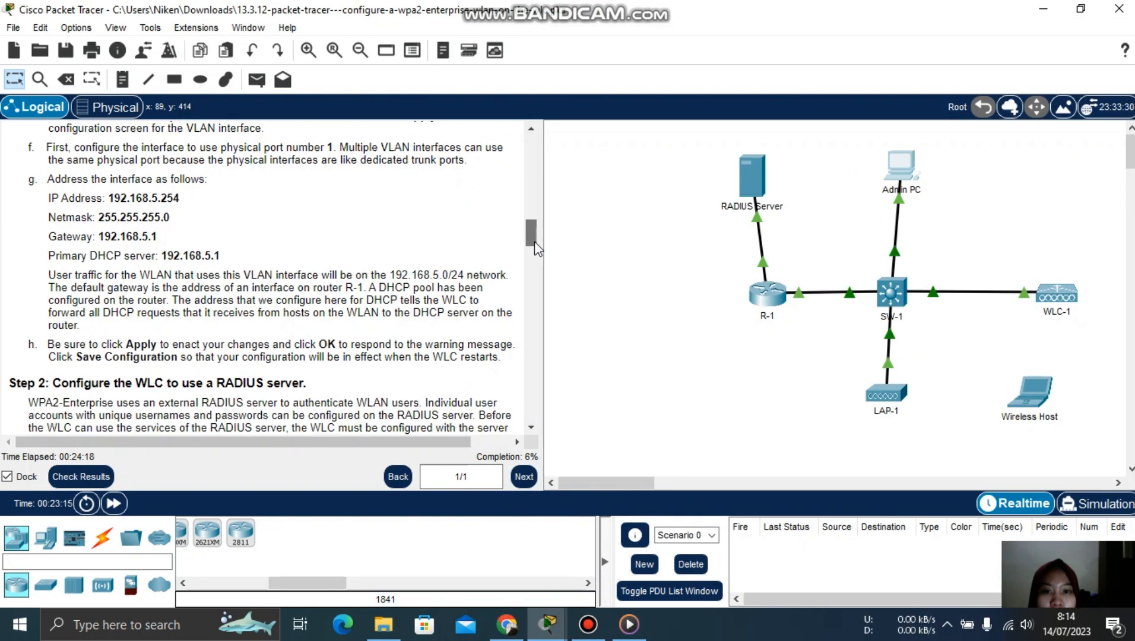
scroll(536, 247, down, 2)
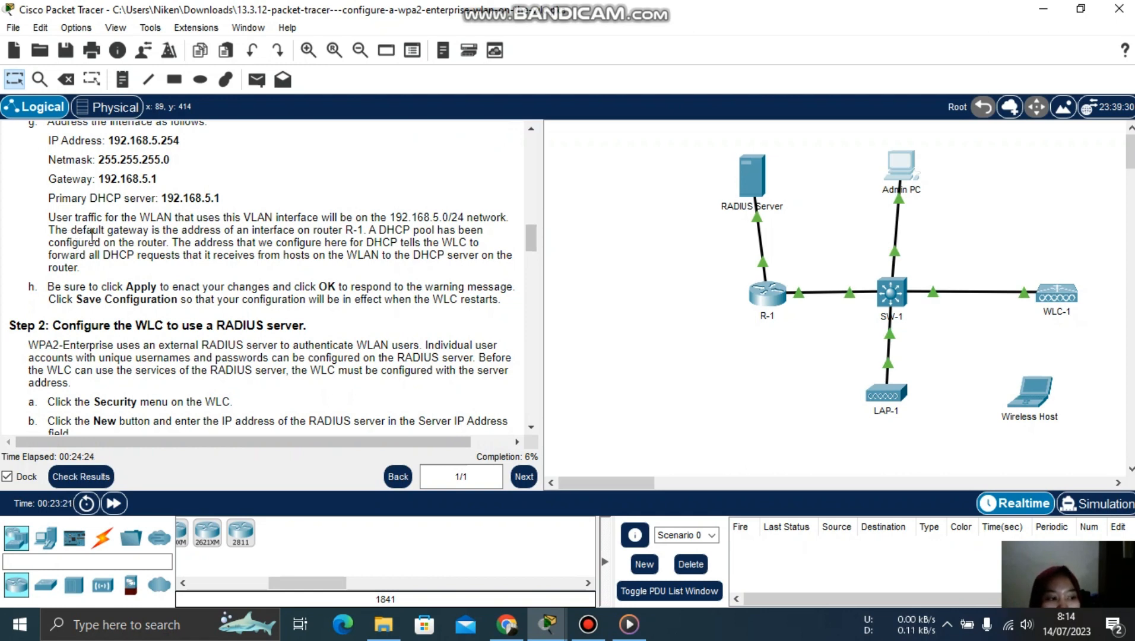
mouse_move(1028, 557)
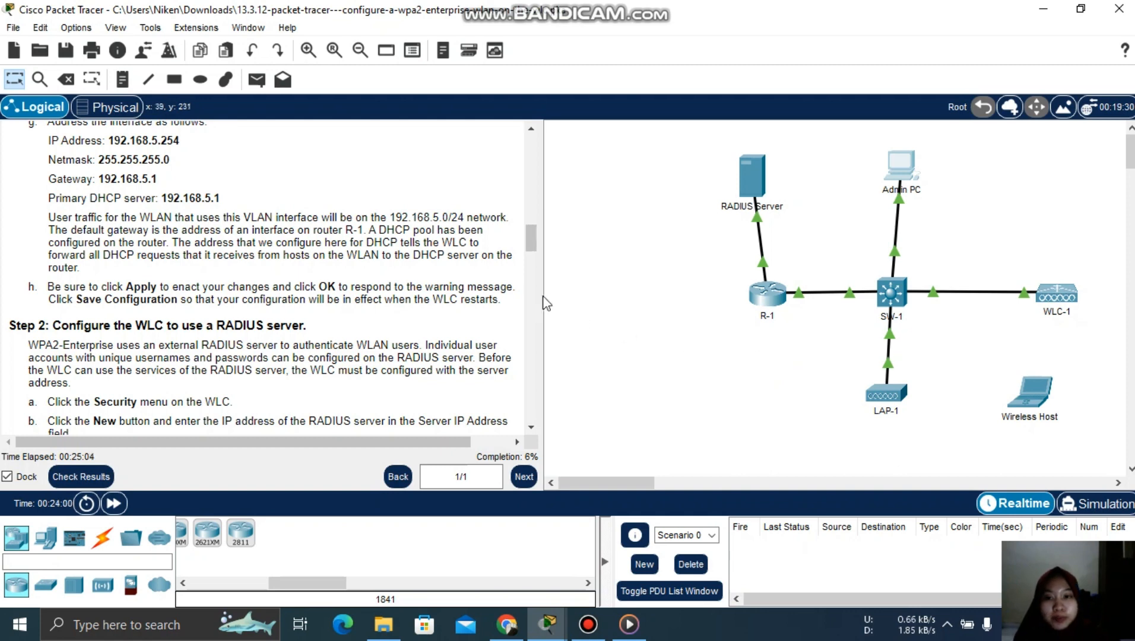
scroll(531, 253, down, 2)
mouse_move(530, 248)
mouse_down()
mouse_move(534, 261)
mouse_move(535, 245)
mouse_up()
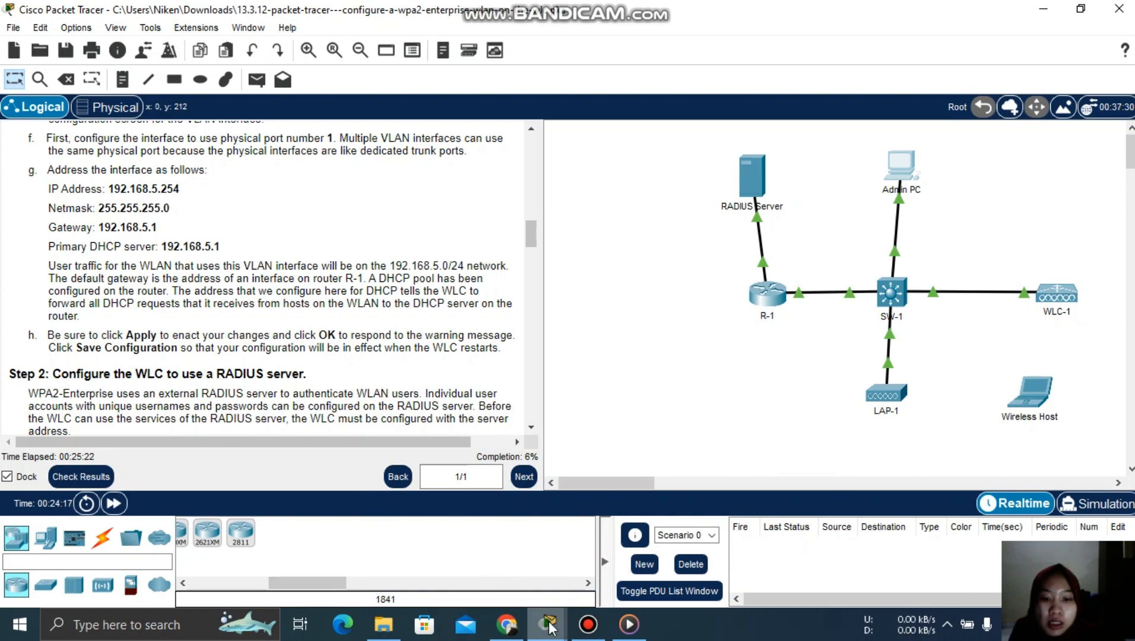
- Apply WLAN-5's interface settings and accept the WLAN-disable warning with OK
mouse_move(547, 624)
click(481, 552)
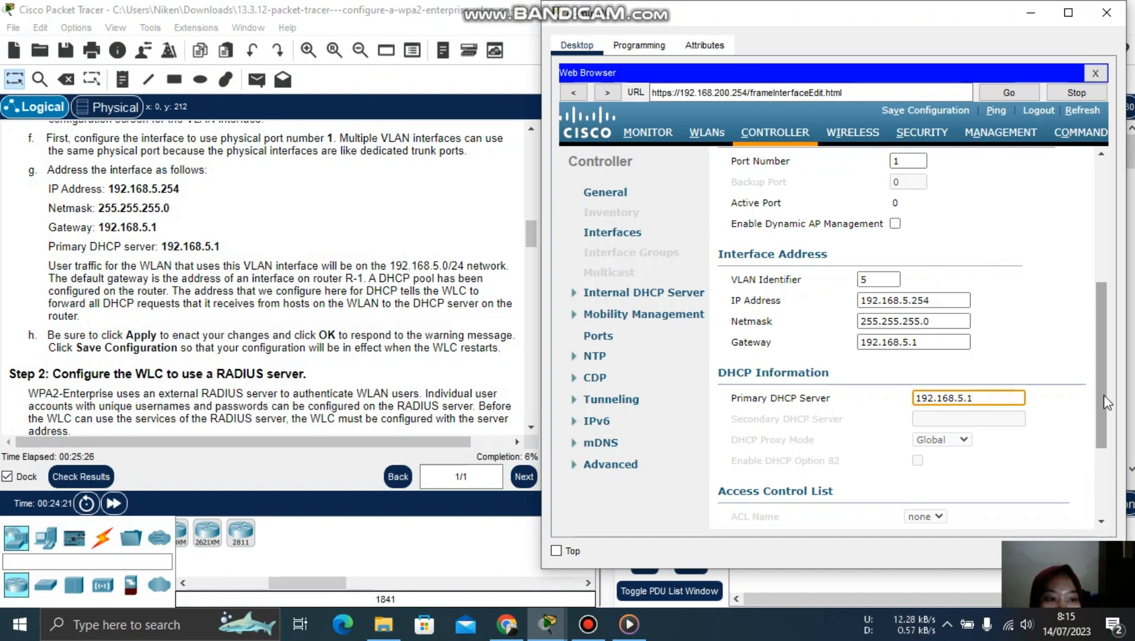
drag(1104, 394, 1096, 274)
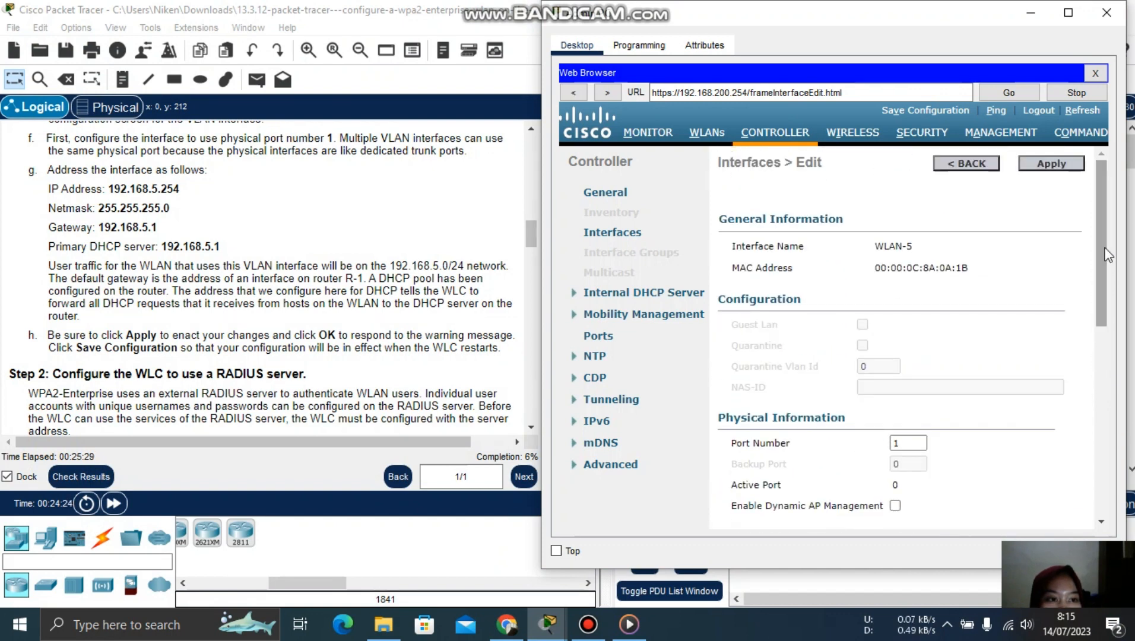
click(1061, 166)
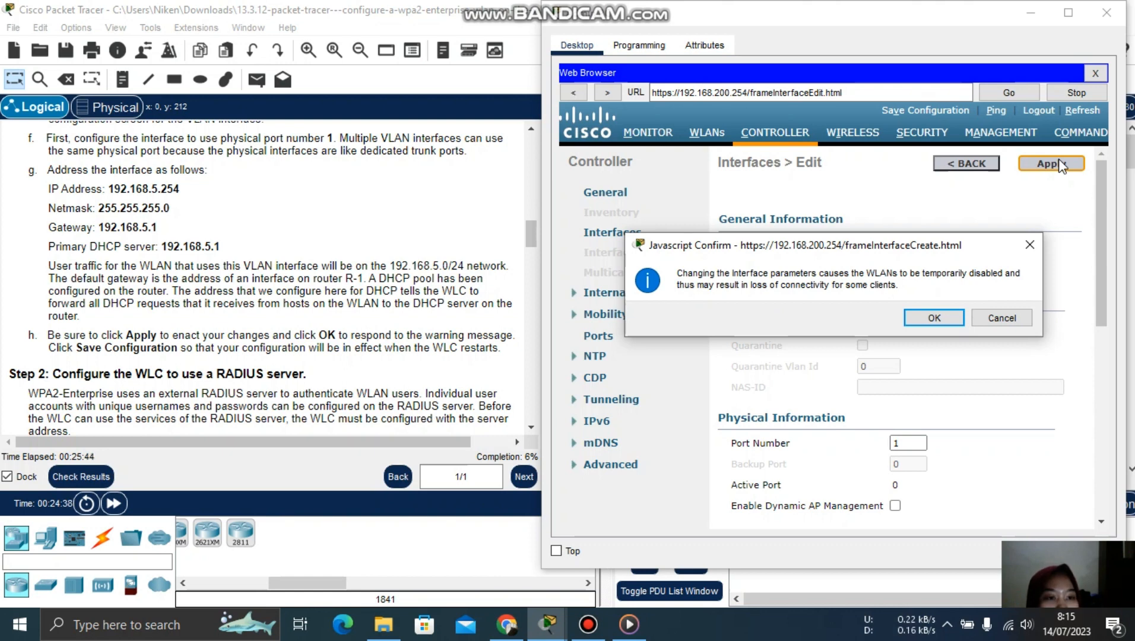
click(934, 322)
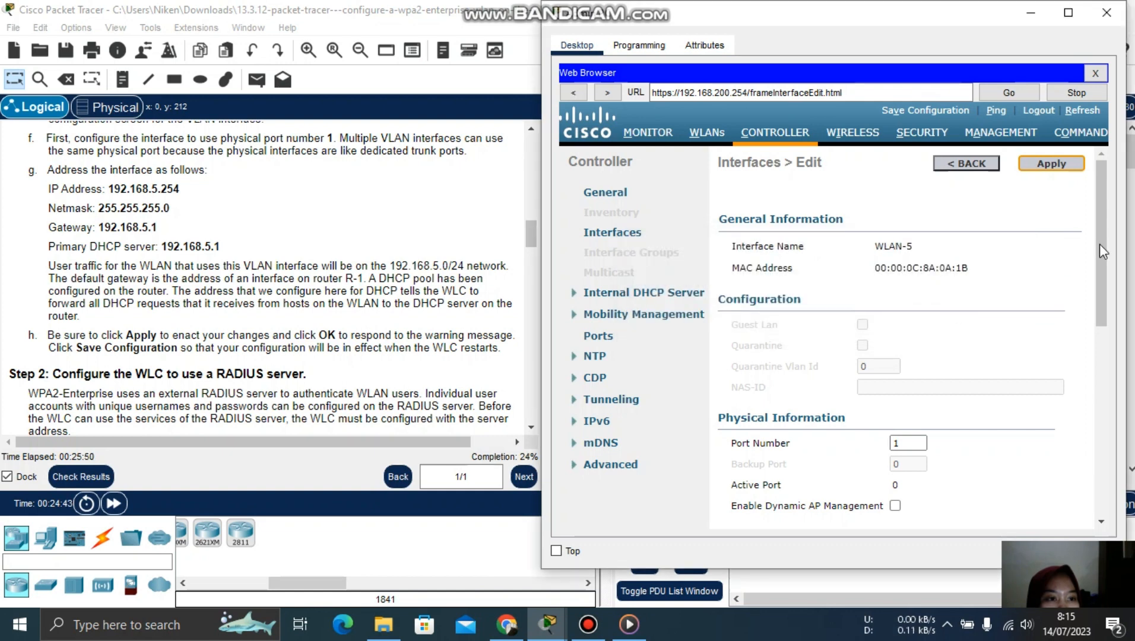
drag(1104, 285, 1117, 418)
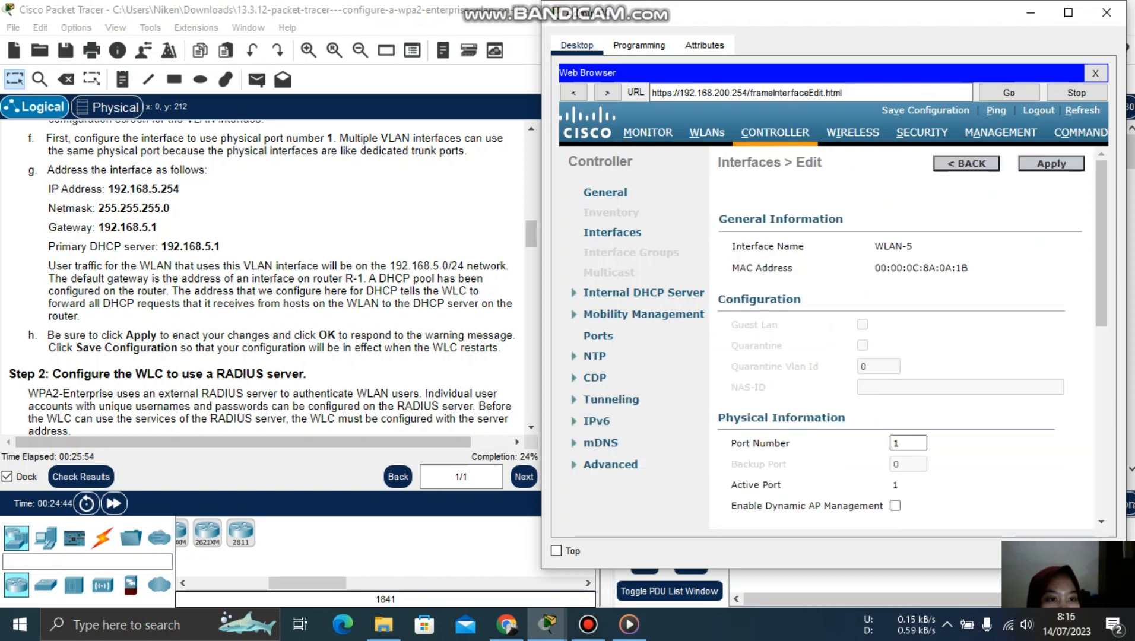
mouse_move(1103, 249)
mouse_down()
mouse_move(1106, 536)
mouse_move(1098, 259)
mouse_up()
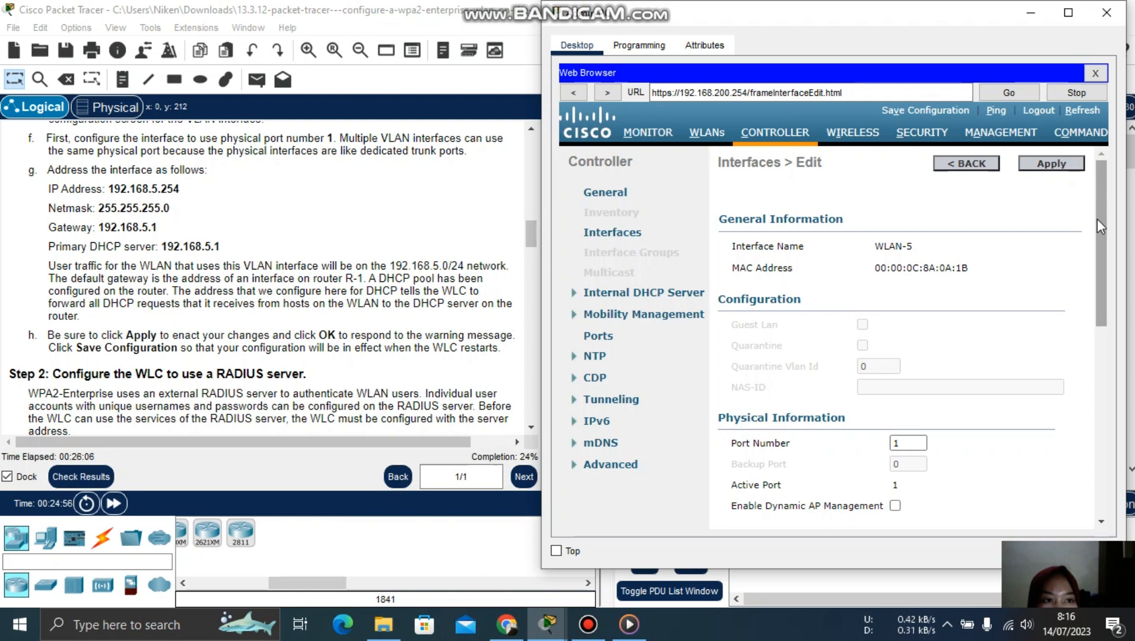
drag(1098, 219, 1099, 249)
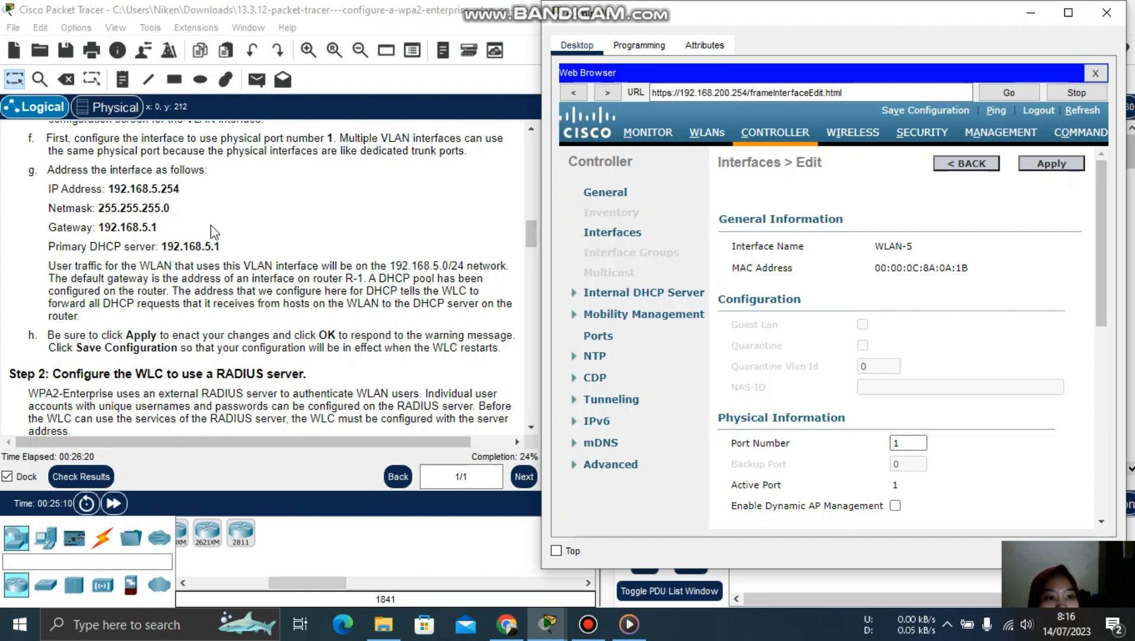
- Save the controller configuration to flash, then minimize the Admin PC browser to reveal the topology
click(928, 107)
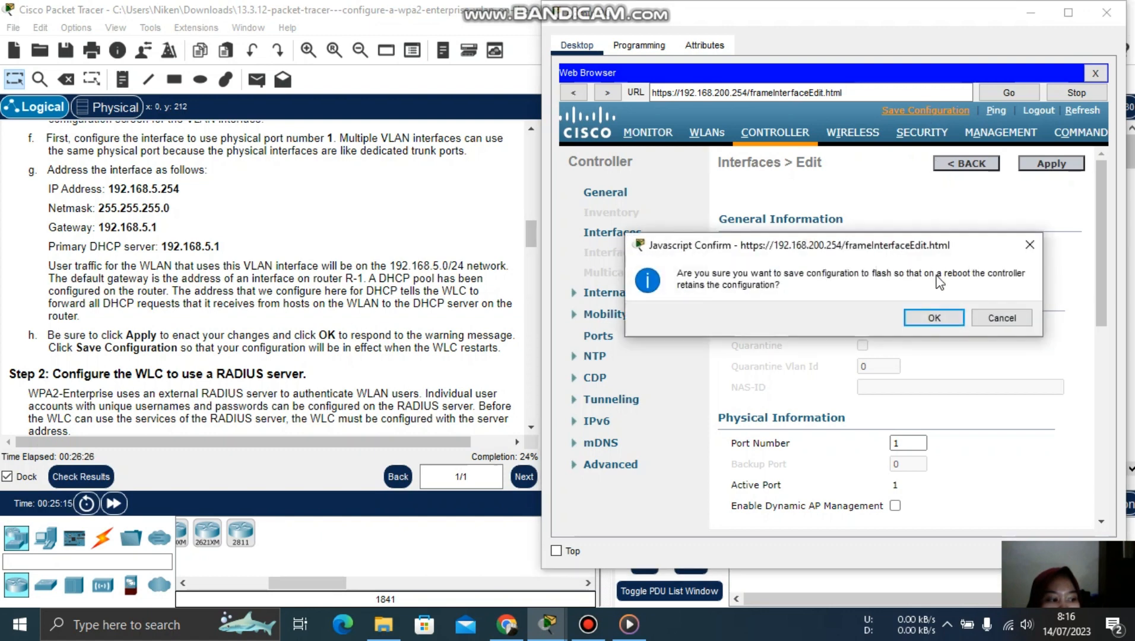
click(938, 320)
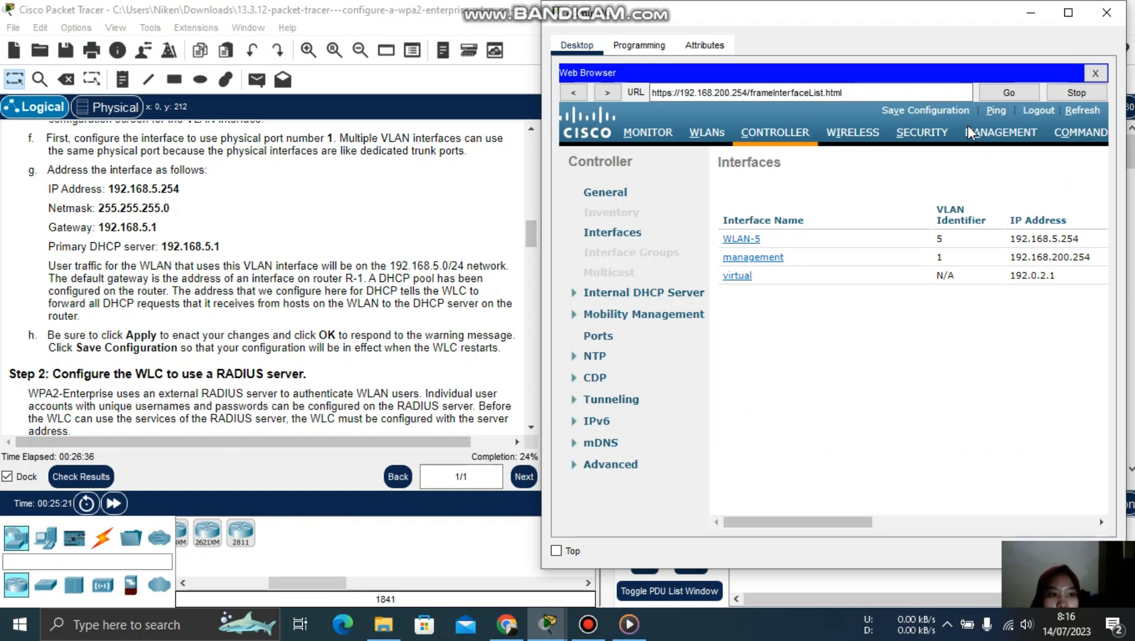
click(1022, 14)
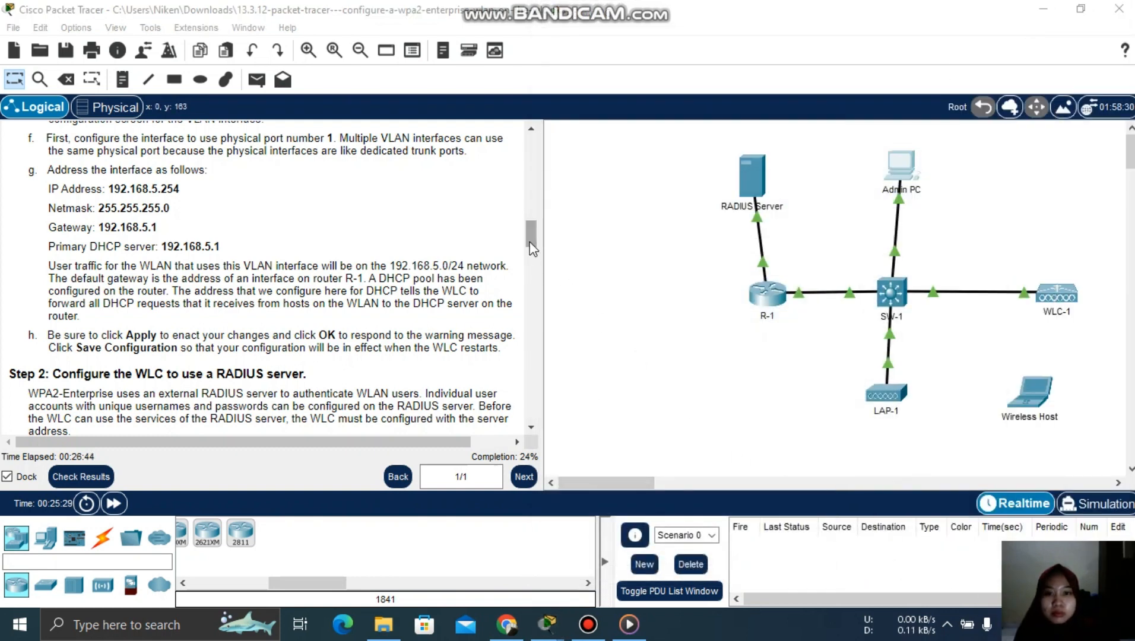
- Scroll the lab instructions to Step 2 on RADIUS and bring up the Packet Tracer window previews
drag(533, 249, 535, 261)
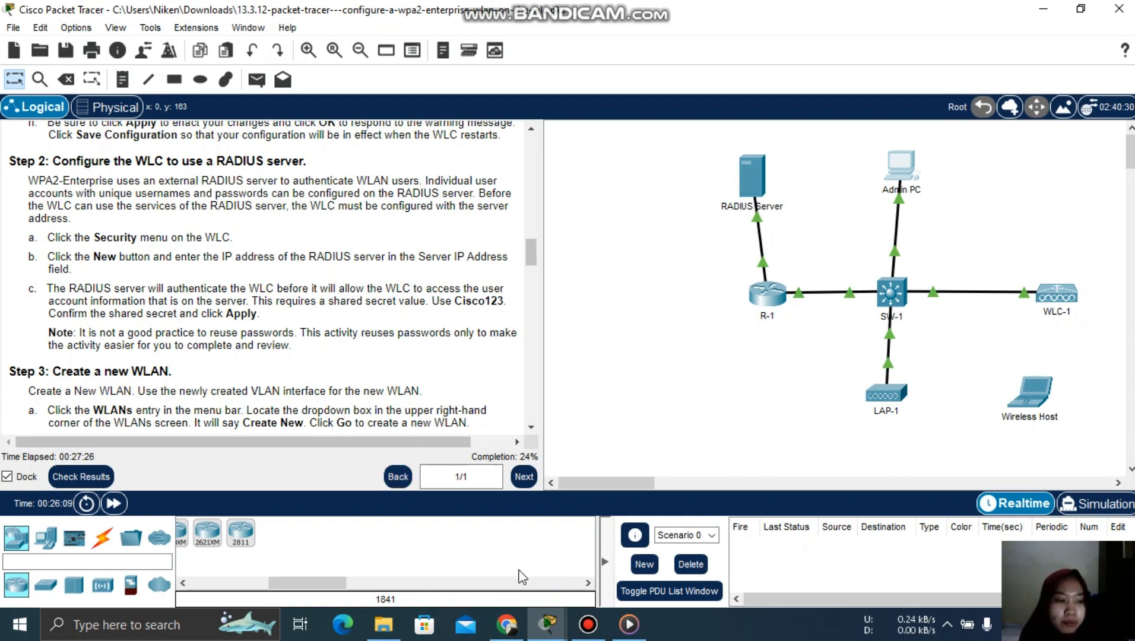
click(547, 623)
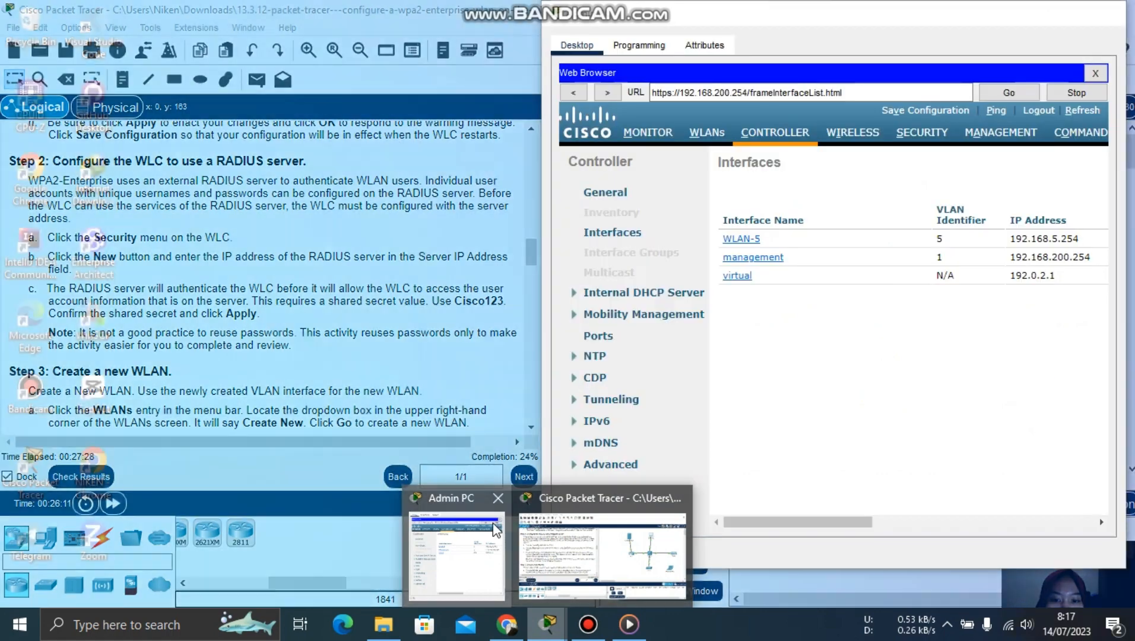
- Bring the Admin PC browser back and open WLC-1's RADIUS Authentication Servers page under SECURITY
click(457, 555)
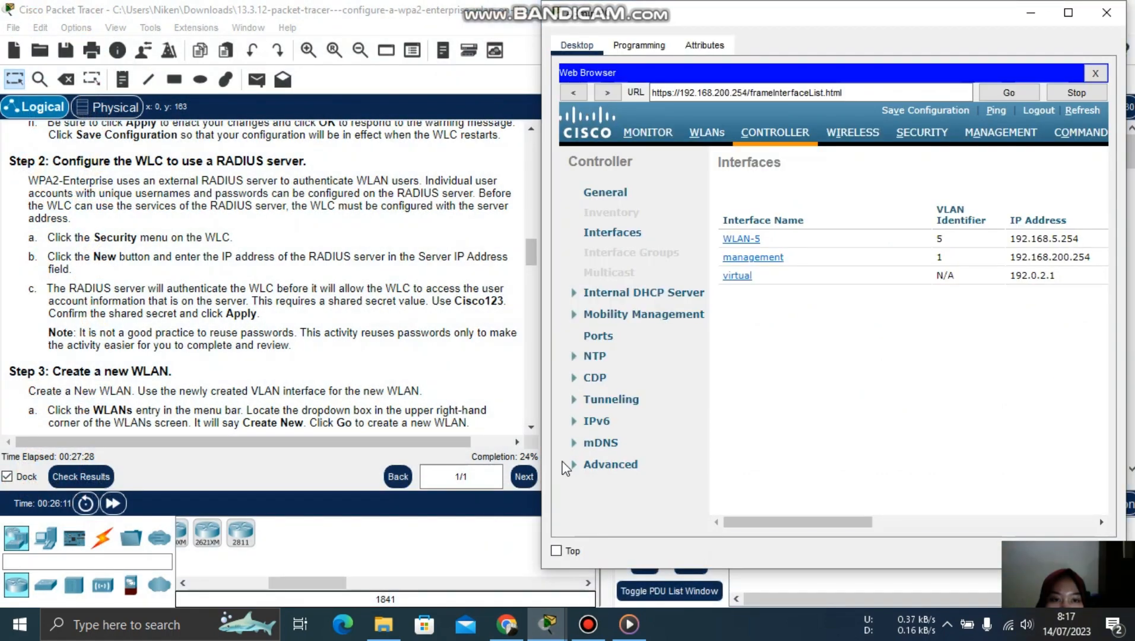
click(905, 132)
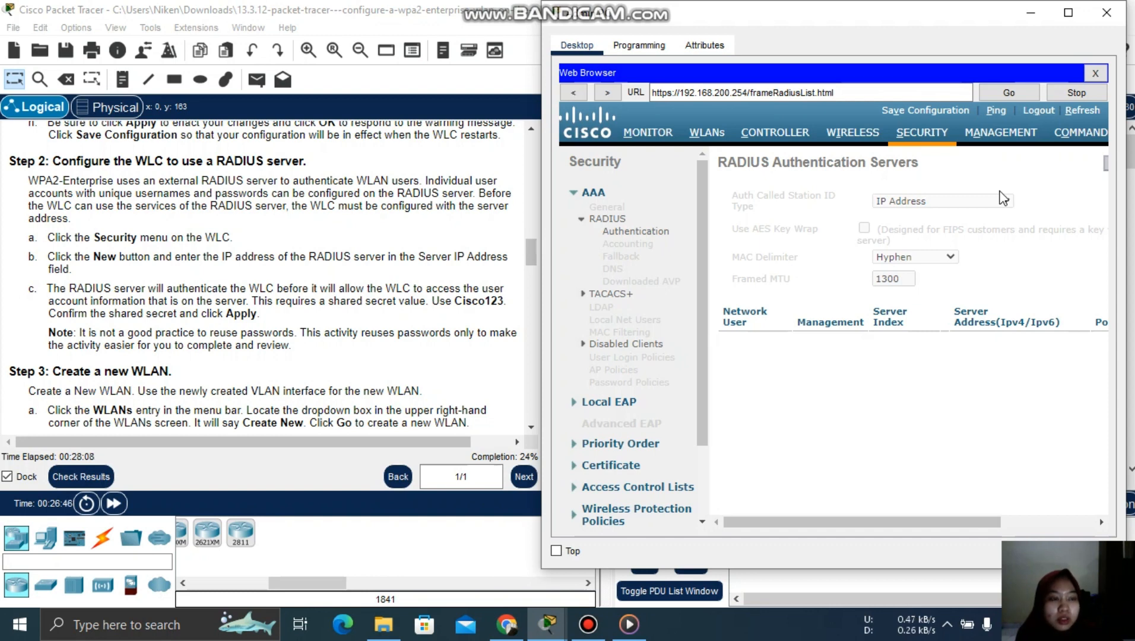
drag(875, 526, 1026, 525)
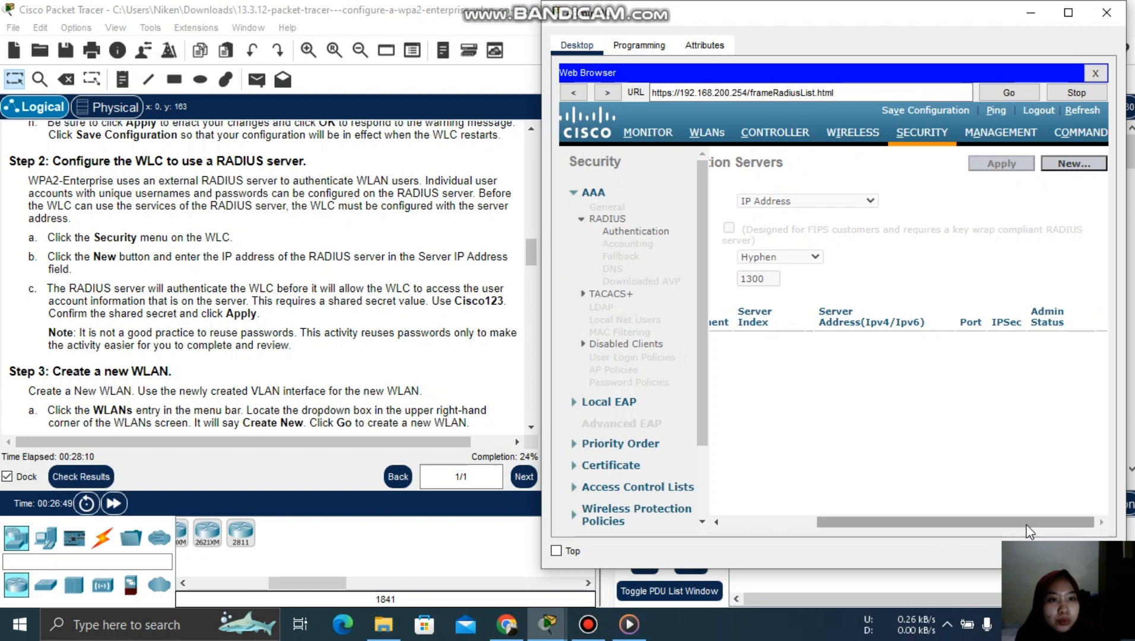
- Add RADIUS server 172.31.1.254 with the shared secret entered and confirmed, and apply it
click(1085, 171)
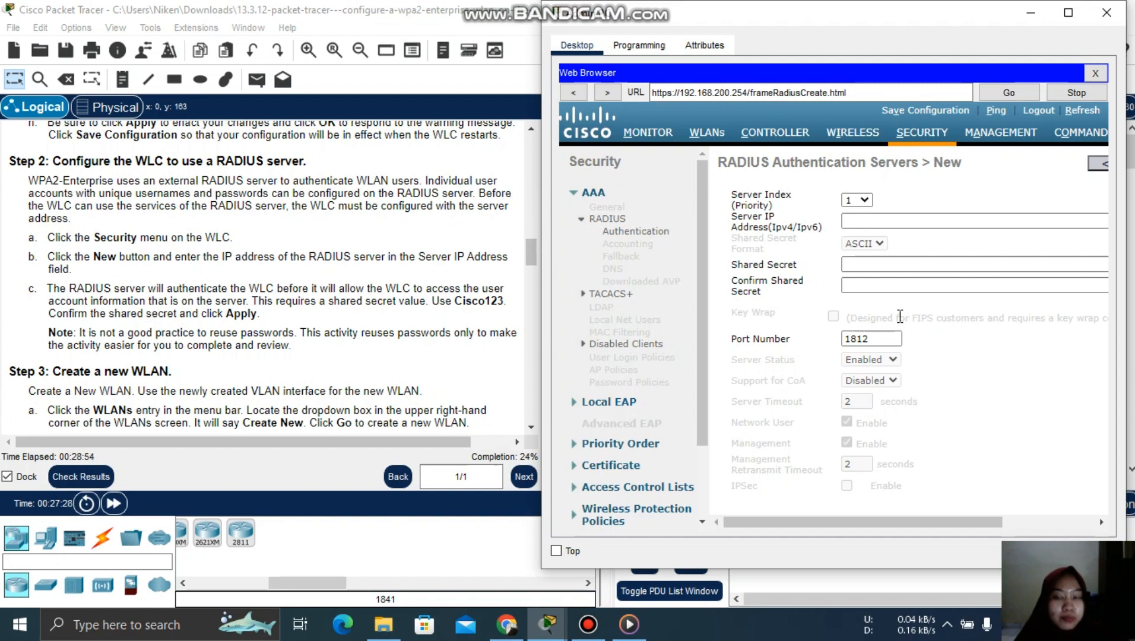
click(861, 220)
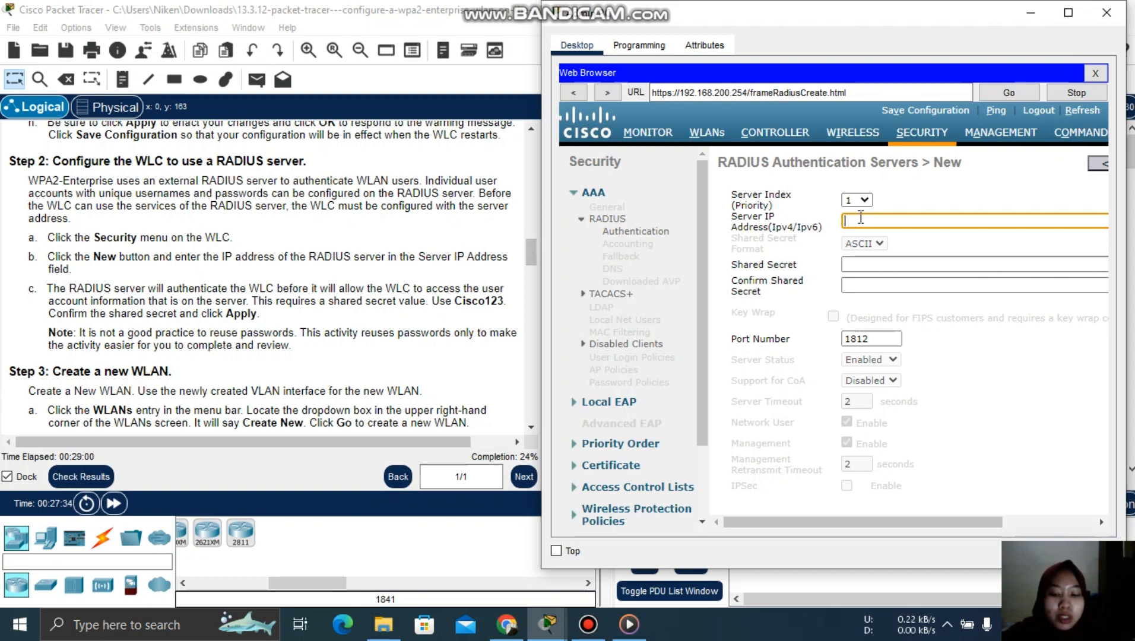
text(172)
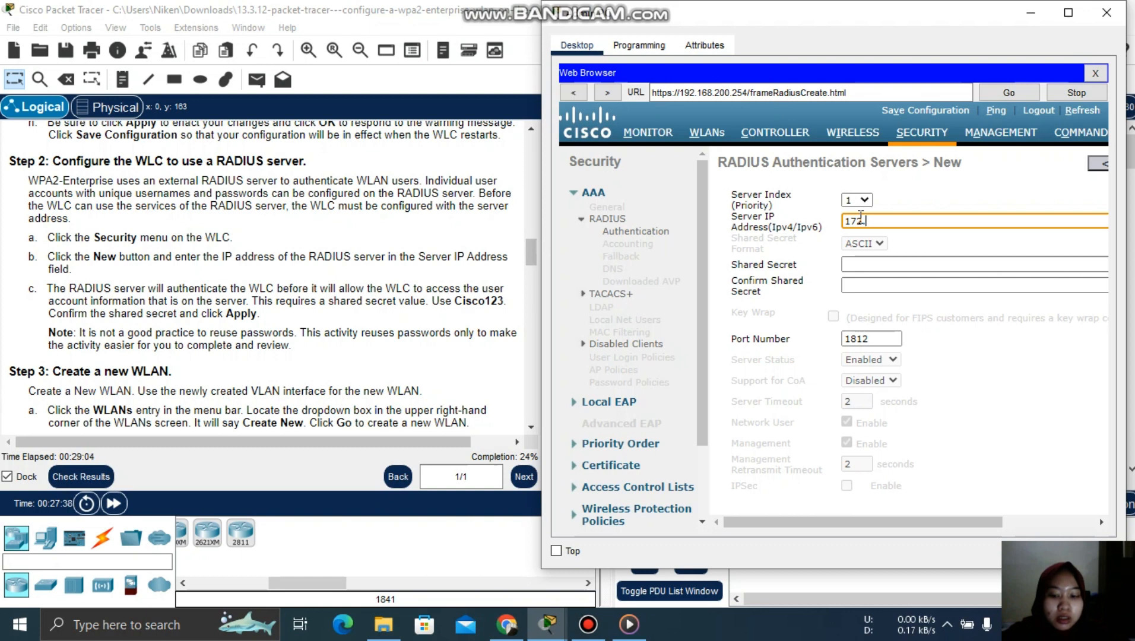
text(.31.1.)
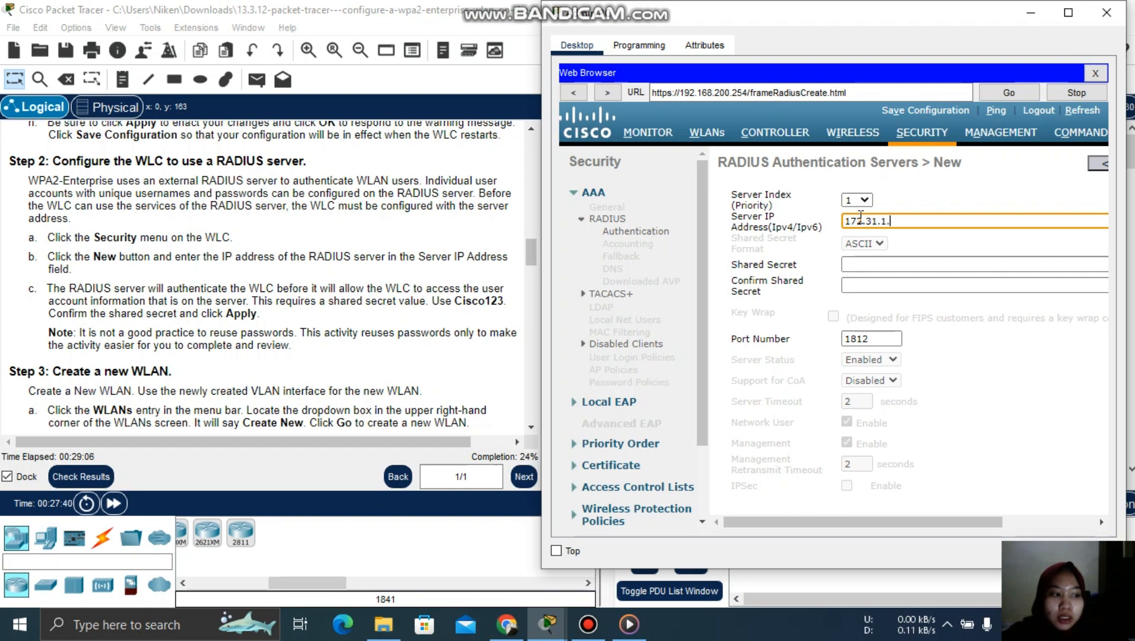
text(254)
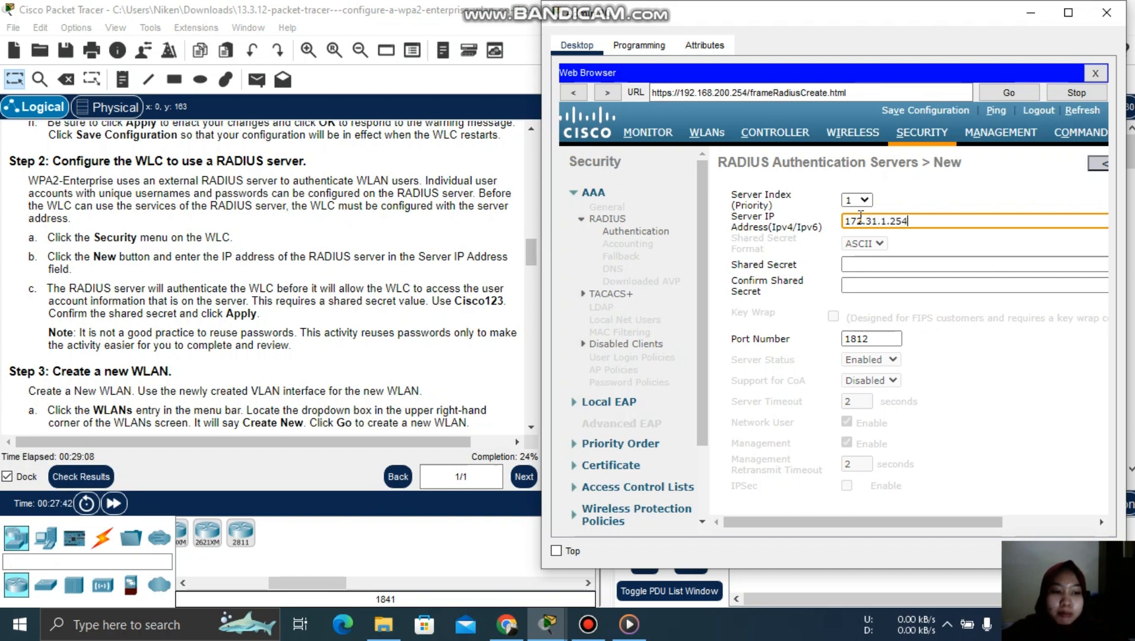
click(868, 265)
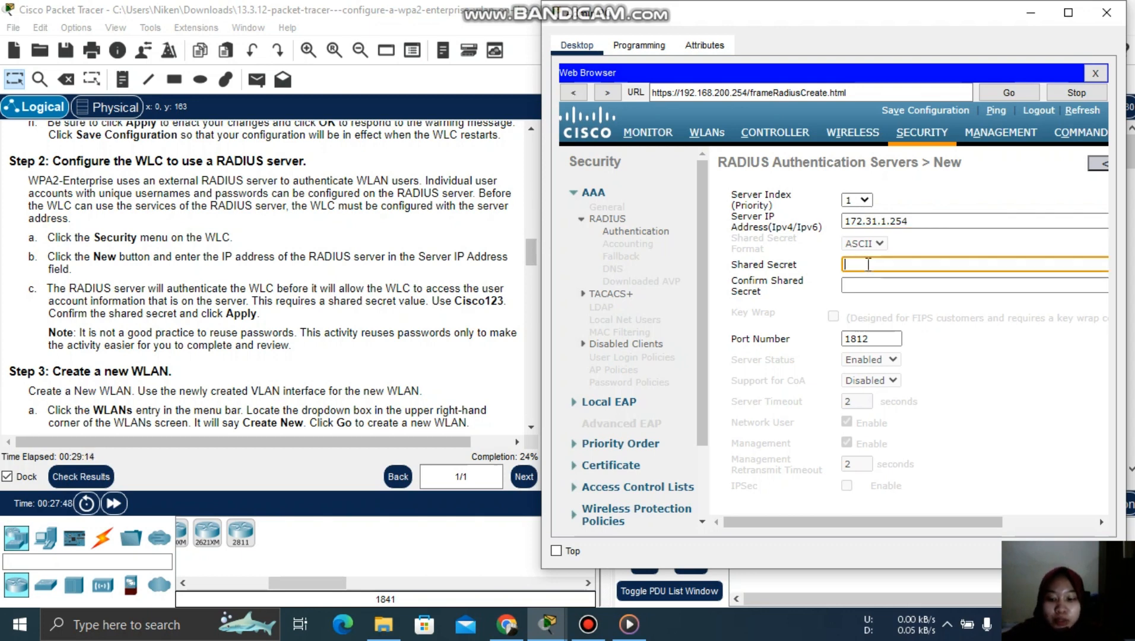
text(Cisc)
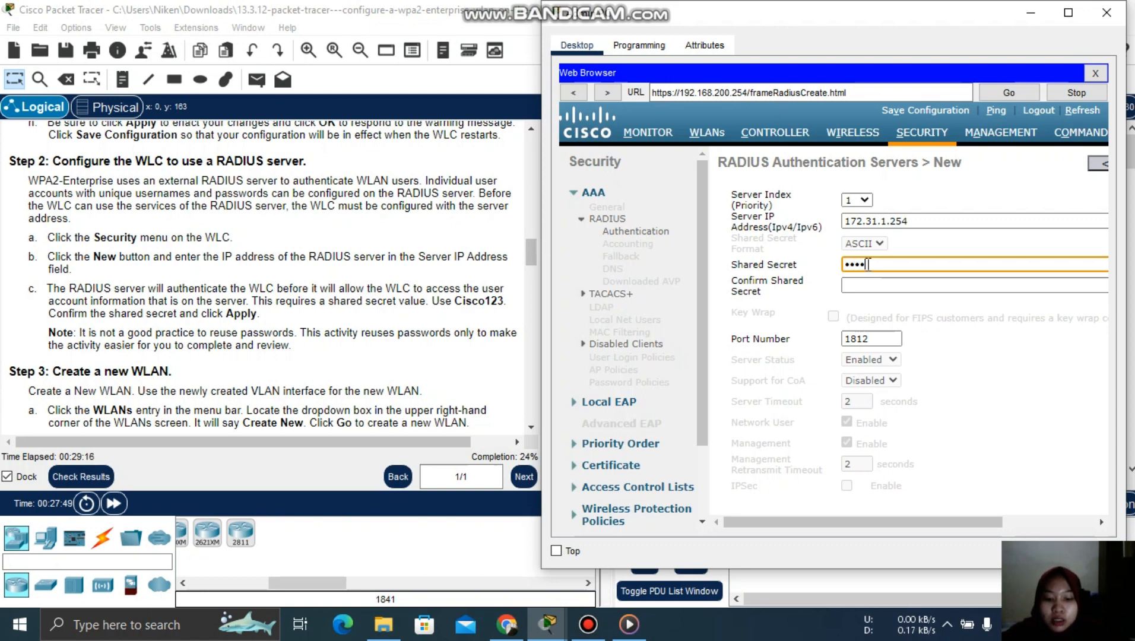
text(o123)
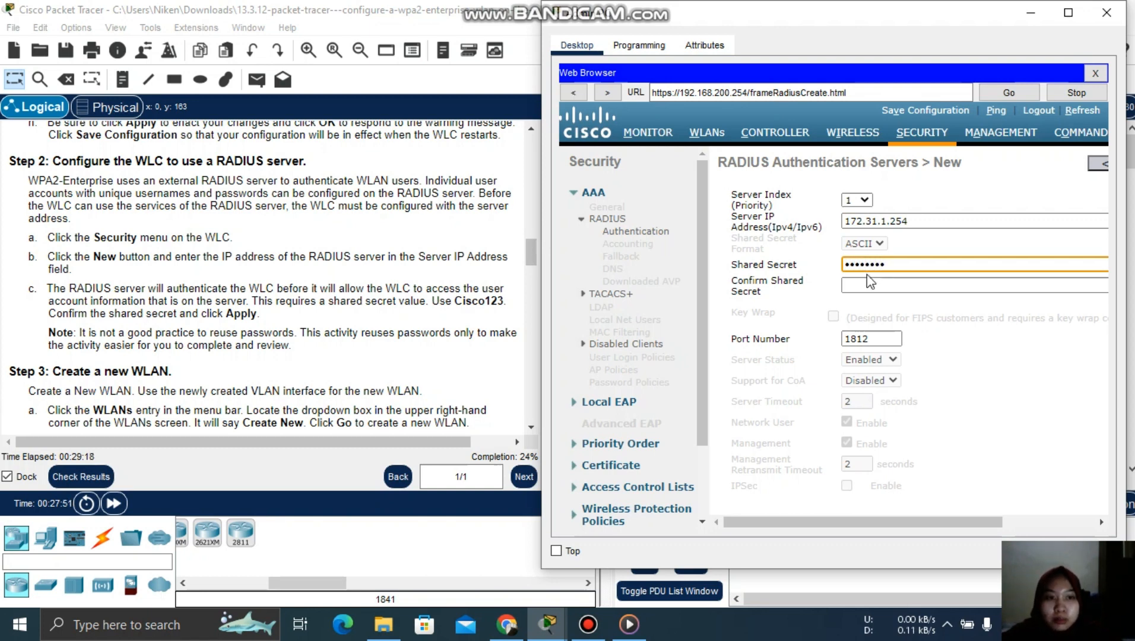
click(869, 282)
text(Cisc)
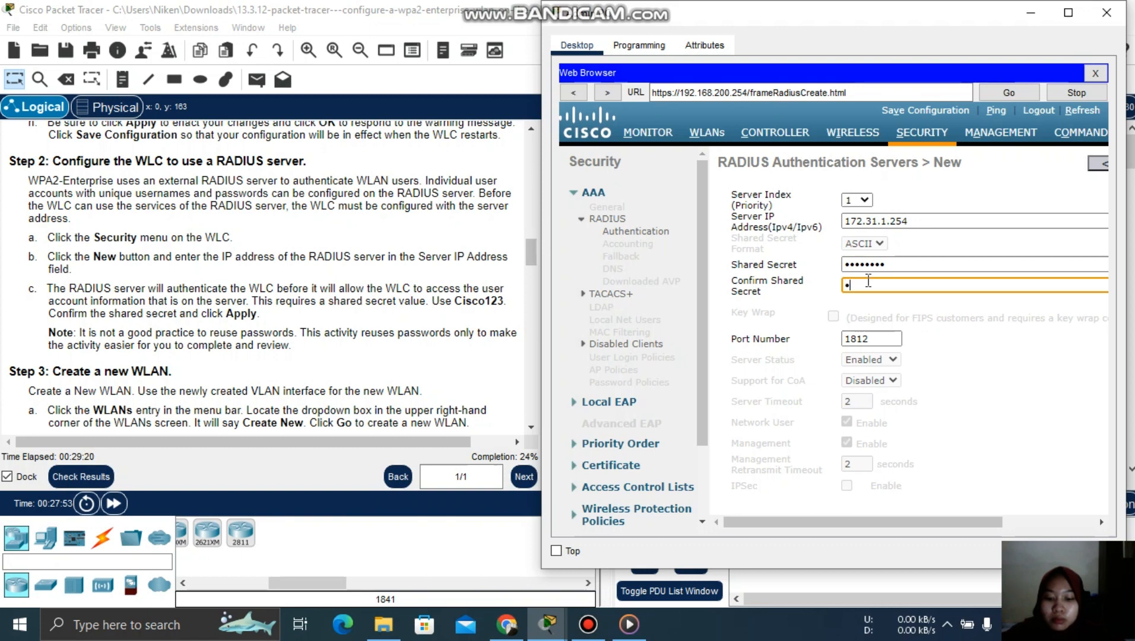
text(o123)
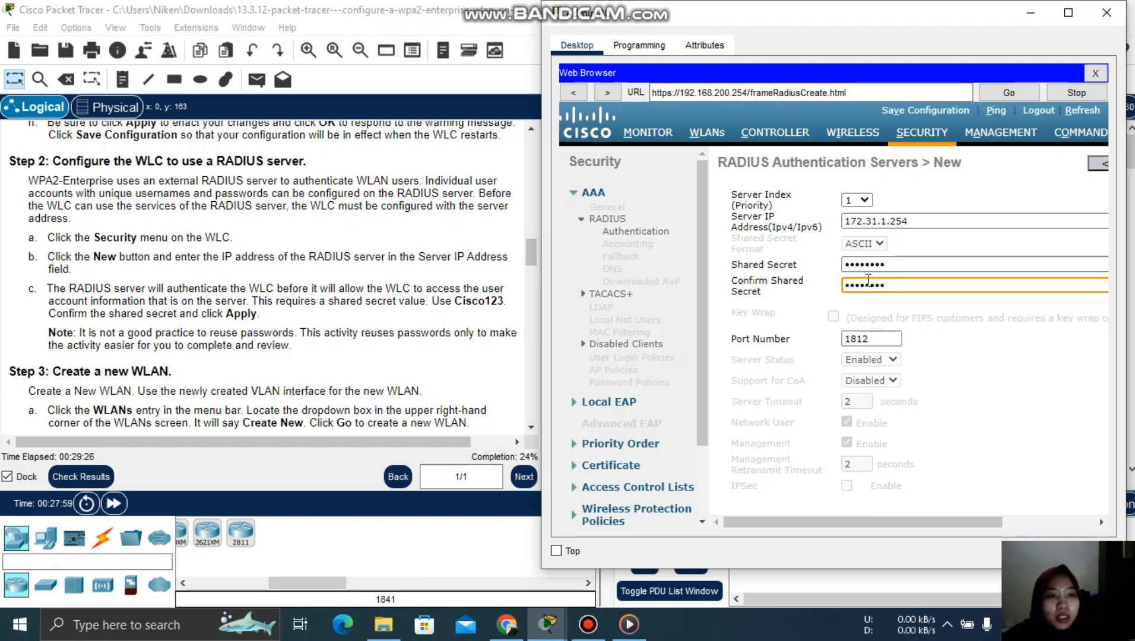
drag(818, 518, 974, 525)
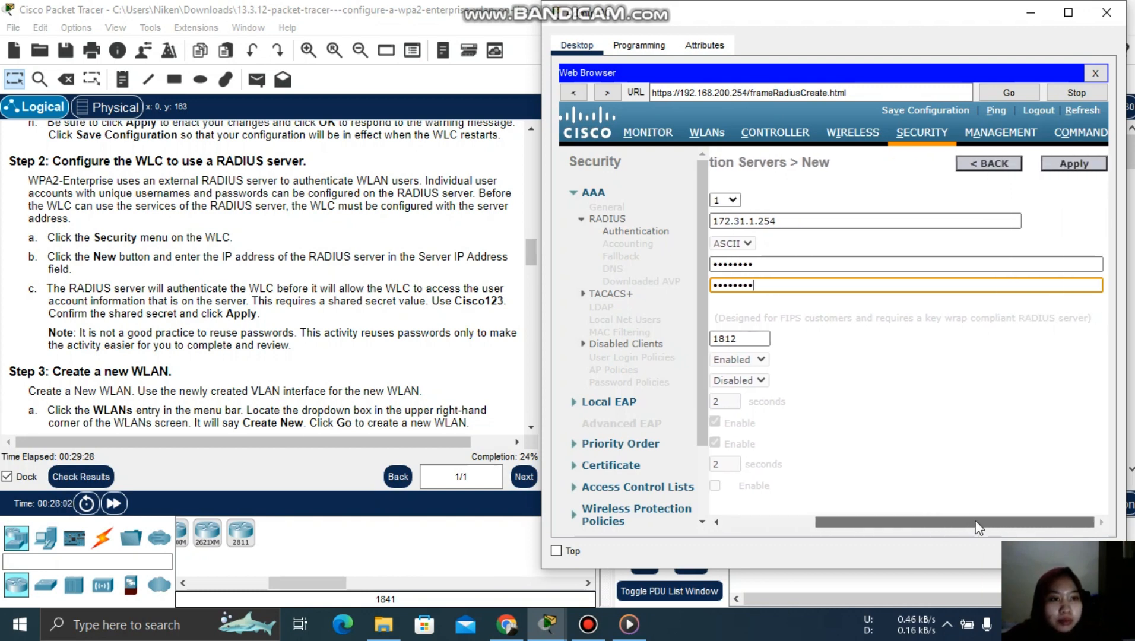
click(1062, 168)
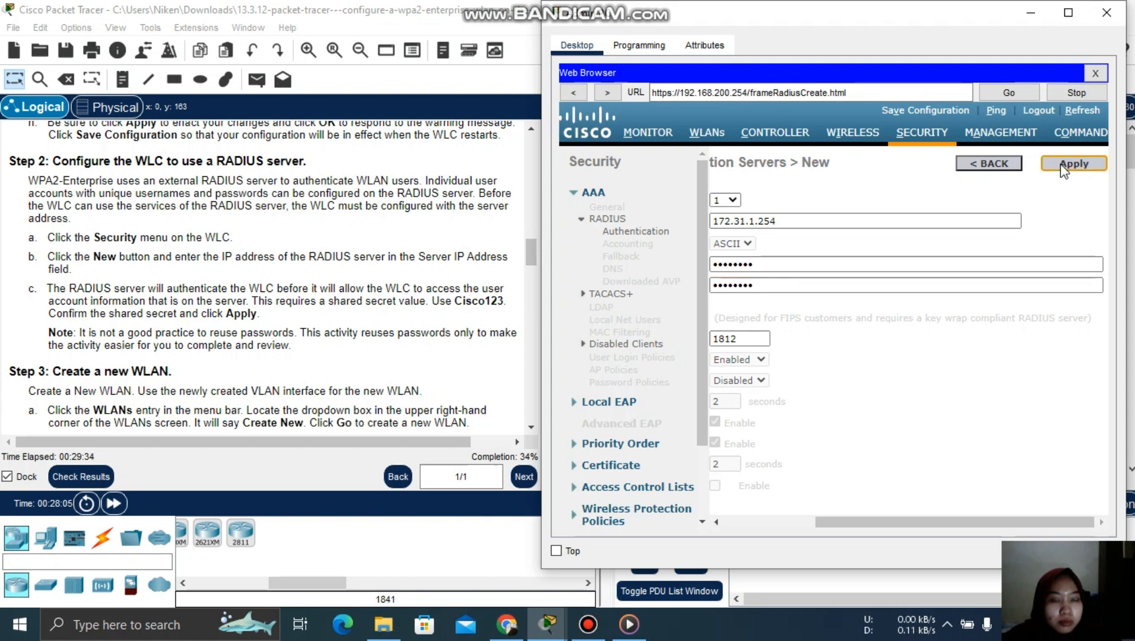
click(1063, 168)
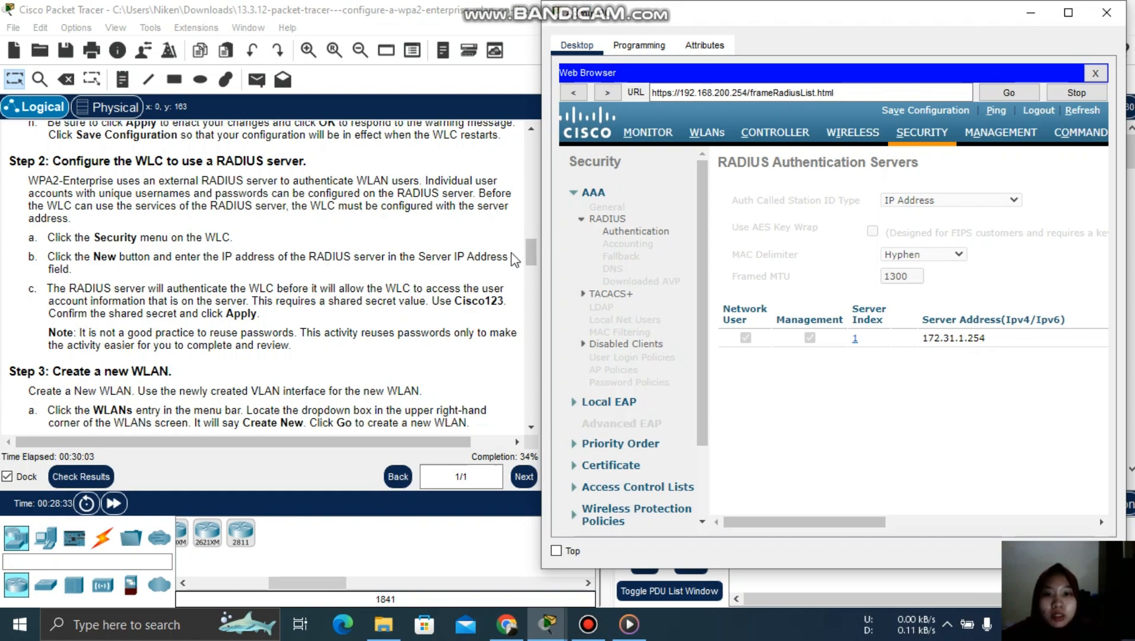
- Scroll the lab instructions to Step 3 and bring the Admin PC browser back to front
drag(529, 256, 538, 306)
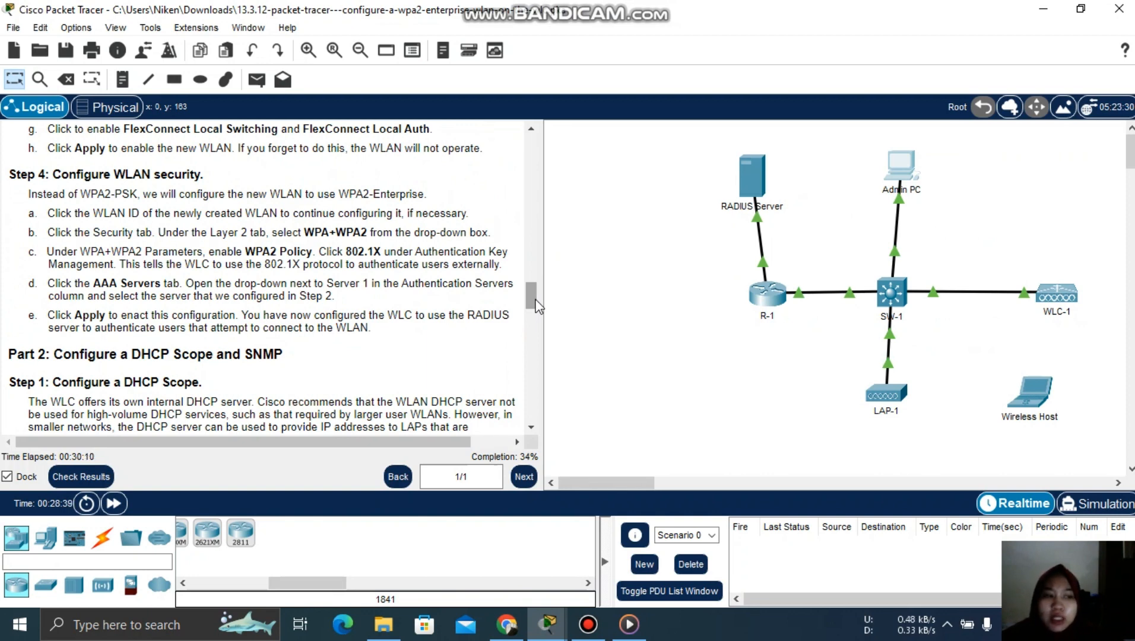
drag(537, 306, 534, 278)
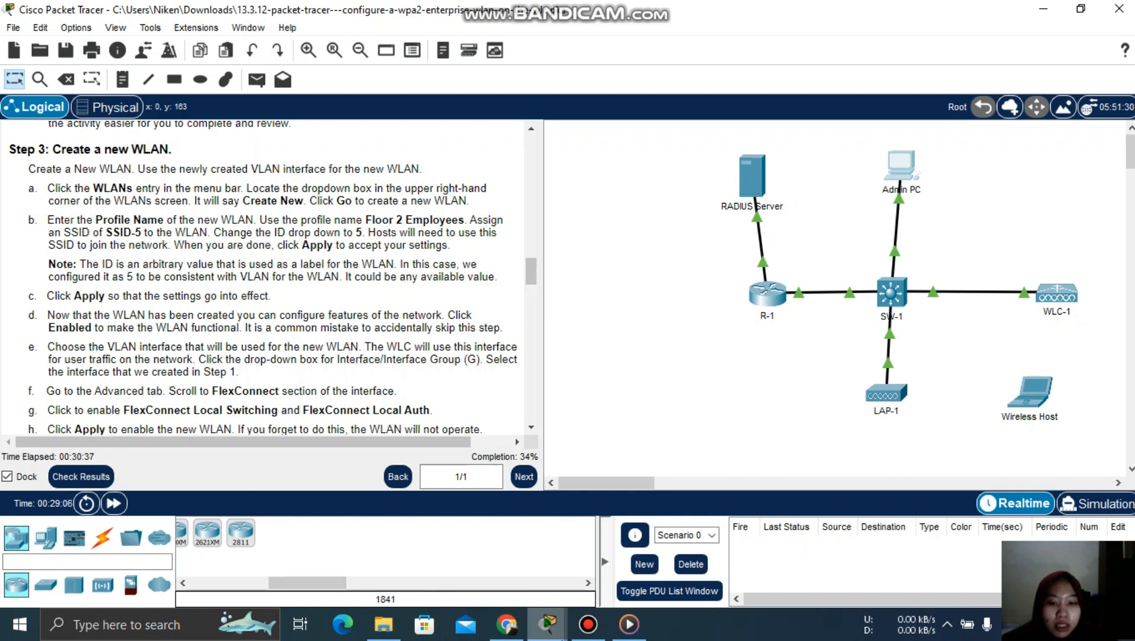
mouse_move(547, 624)
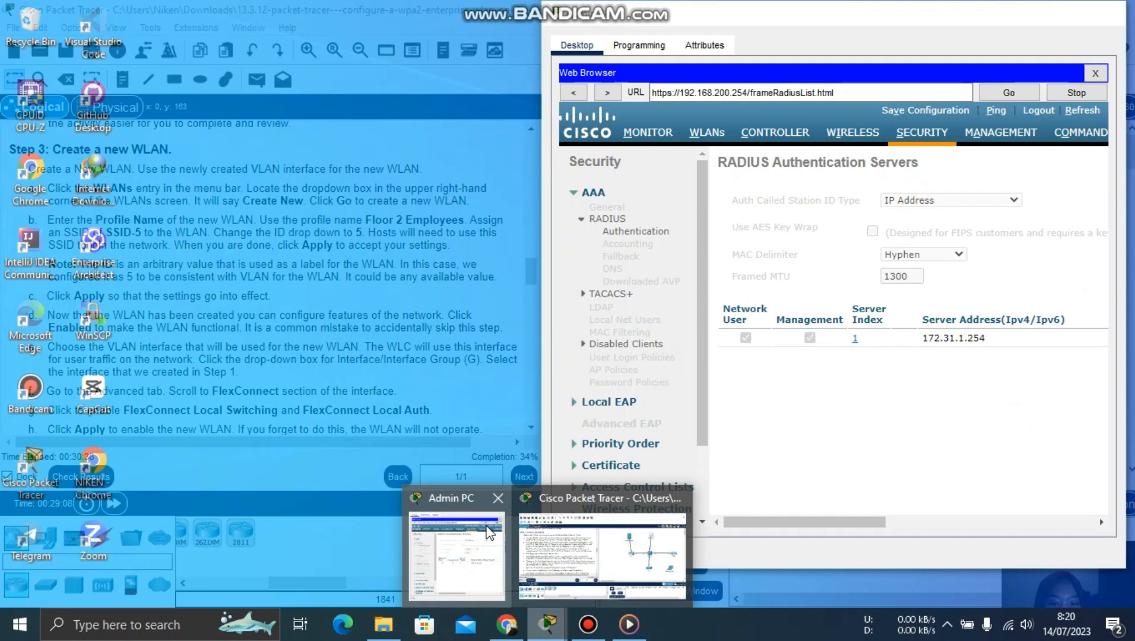
click(488, 532)
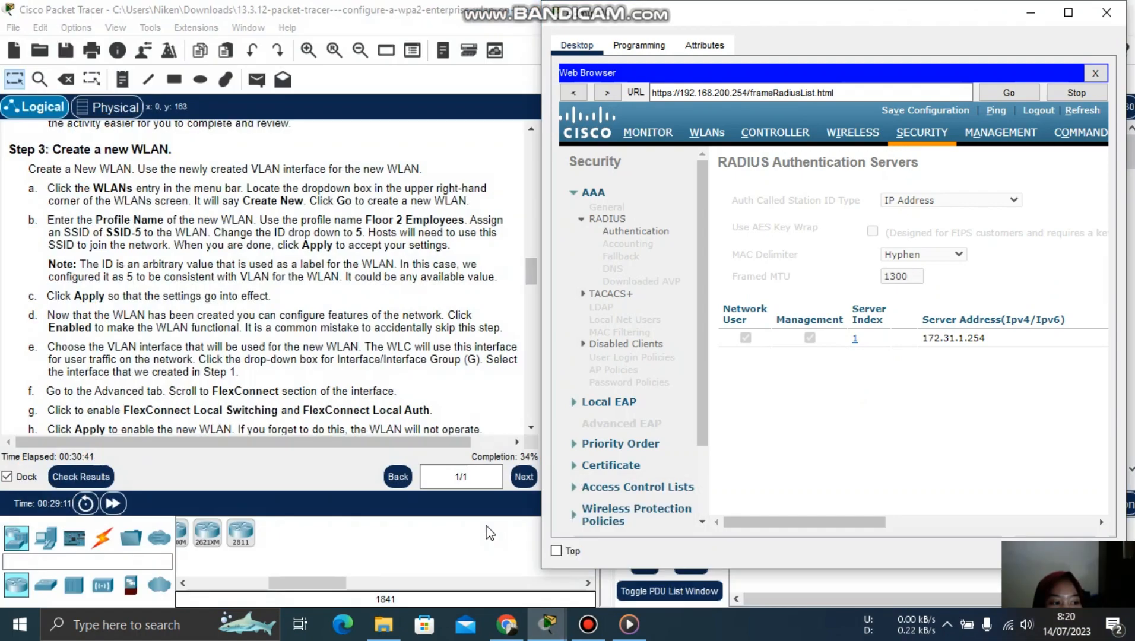
- Open WLC-1's WLANs page and start a new WLAN entry with Create New
click(718, 136)
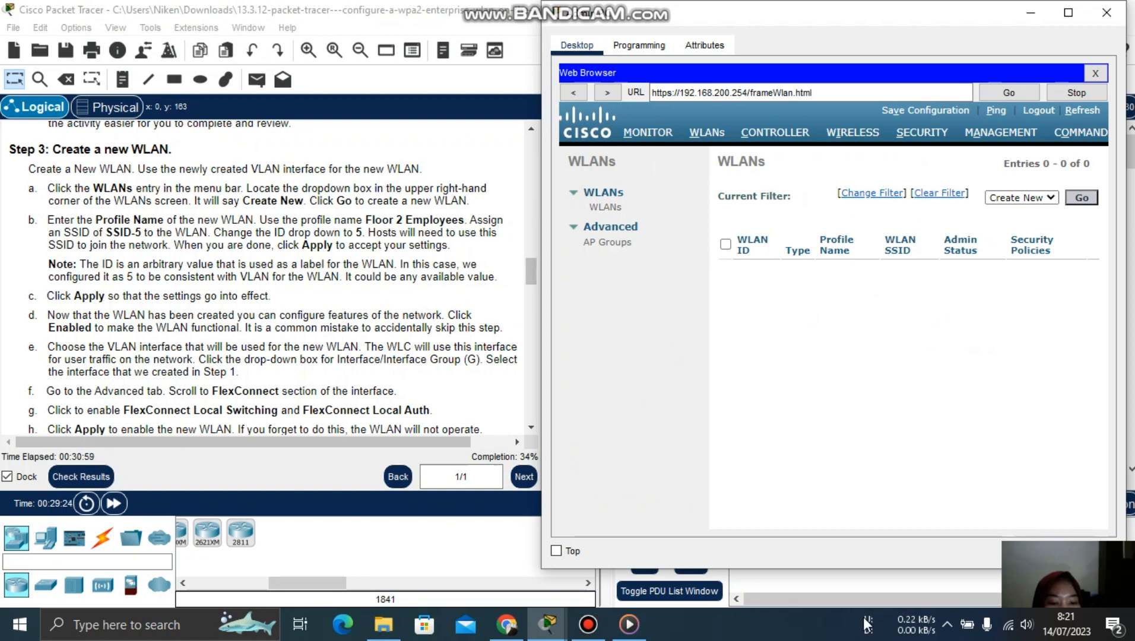
click(588, 625)
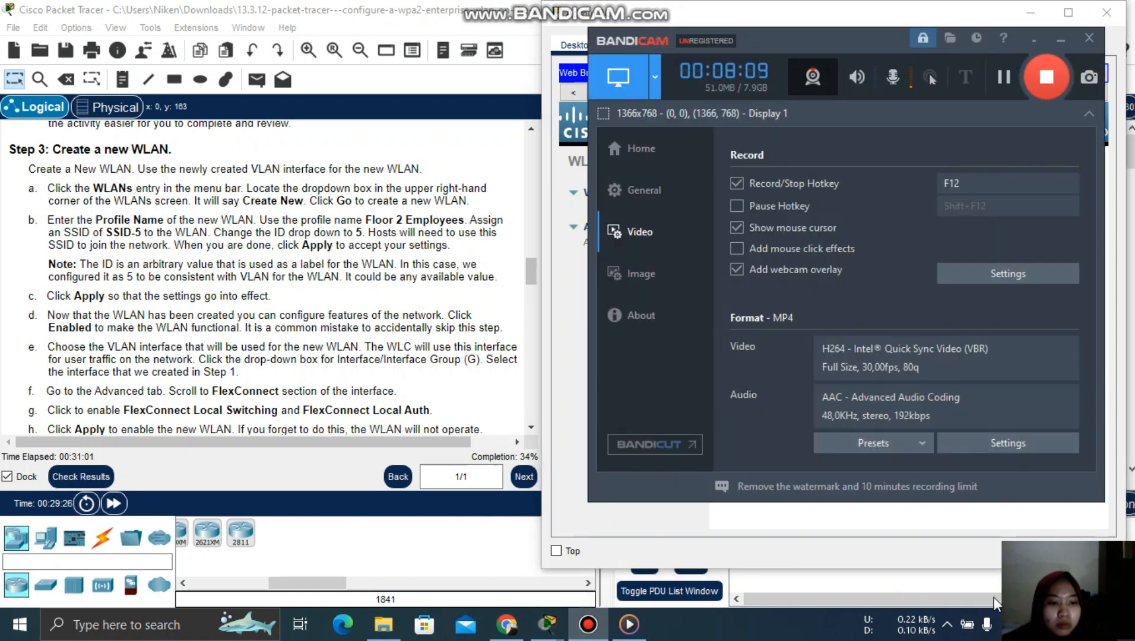
click(1063, 46)
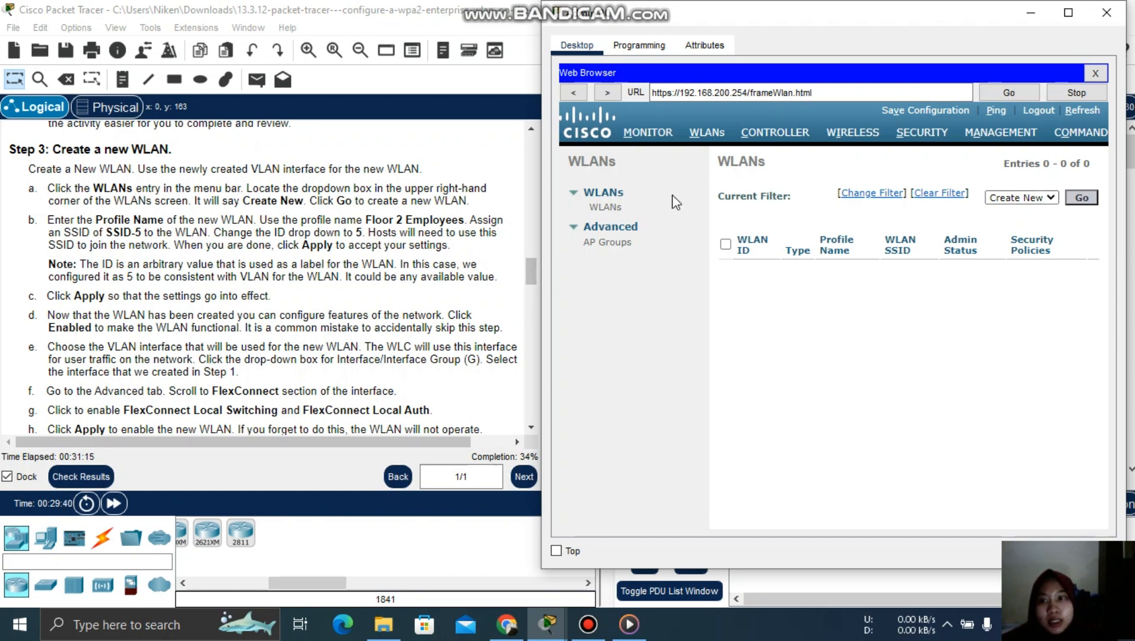
click(1082, 200)
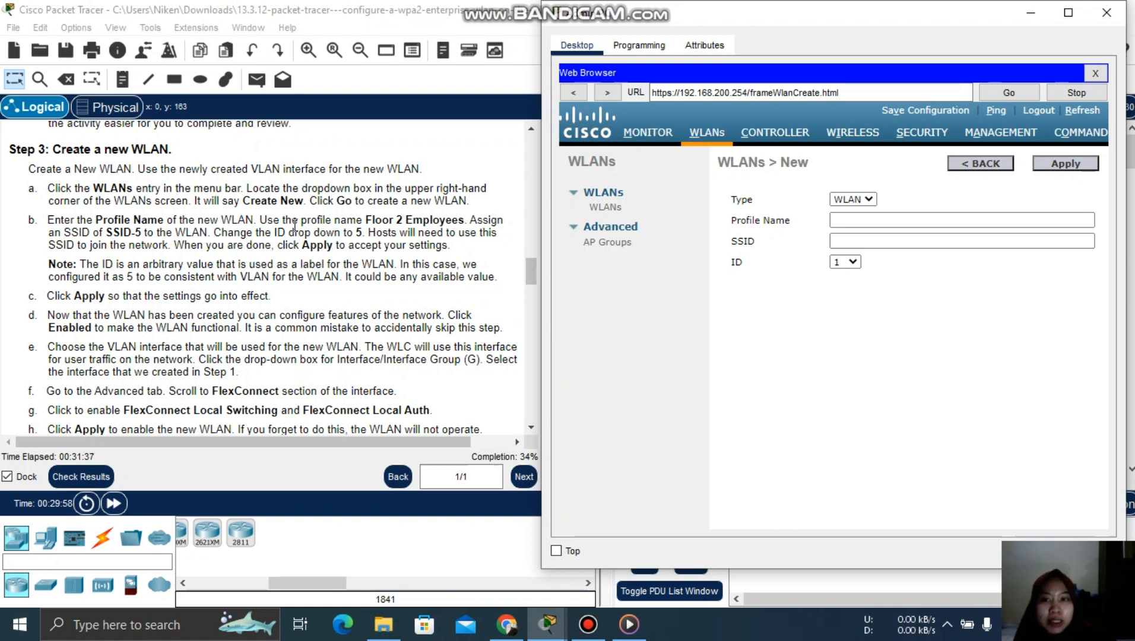
- Copy the profile name 'Floor 2 Employees' from the lab instructions
click(366, 220)
drag(366, 219, 462, 222)
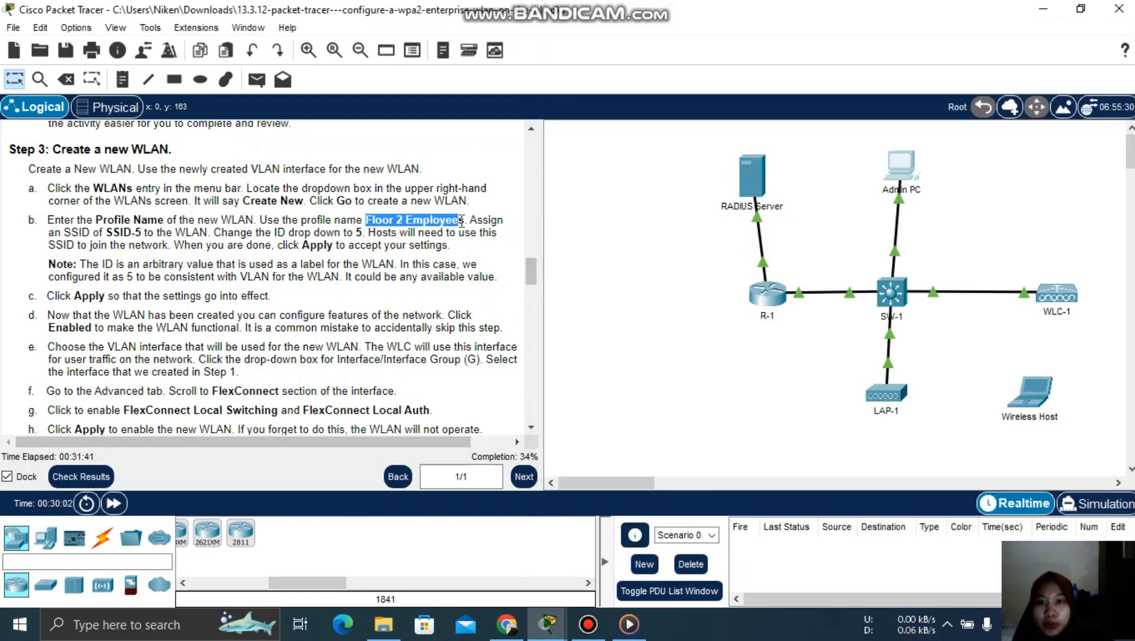
right_click(463, 222)
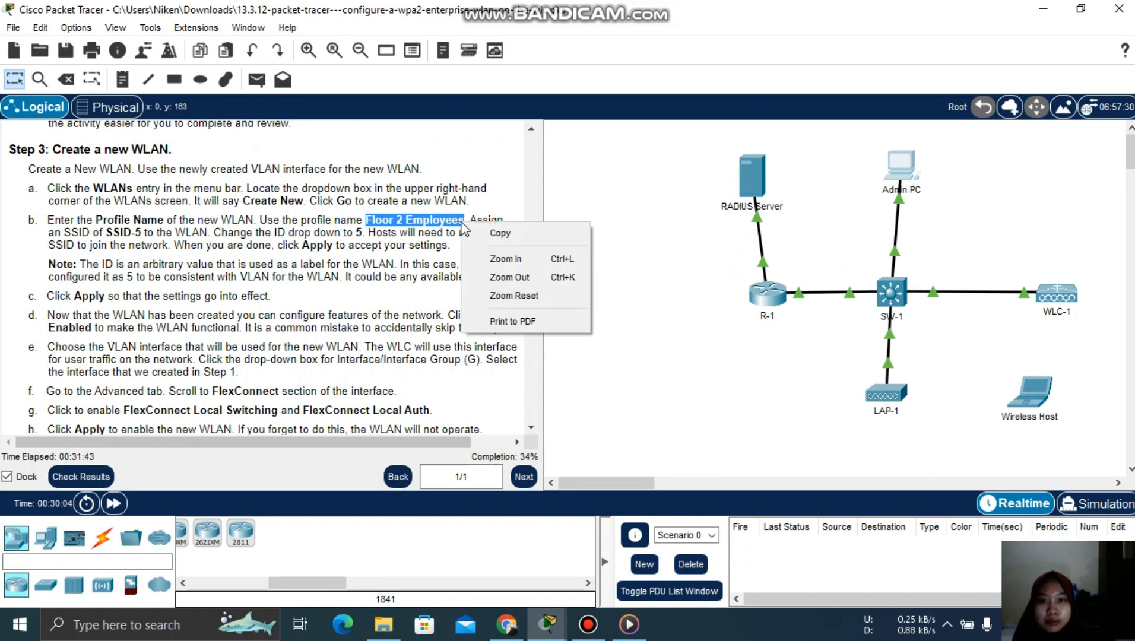
click(499, 234)
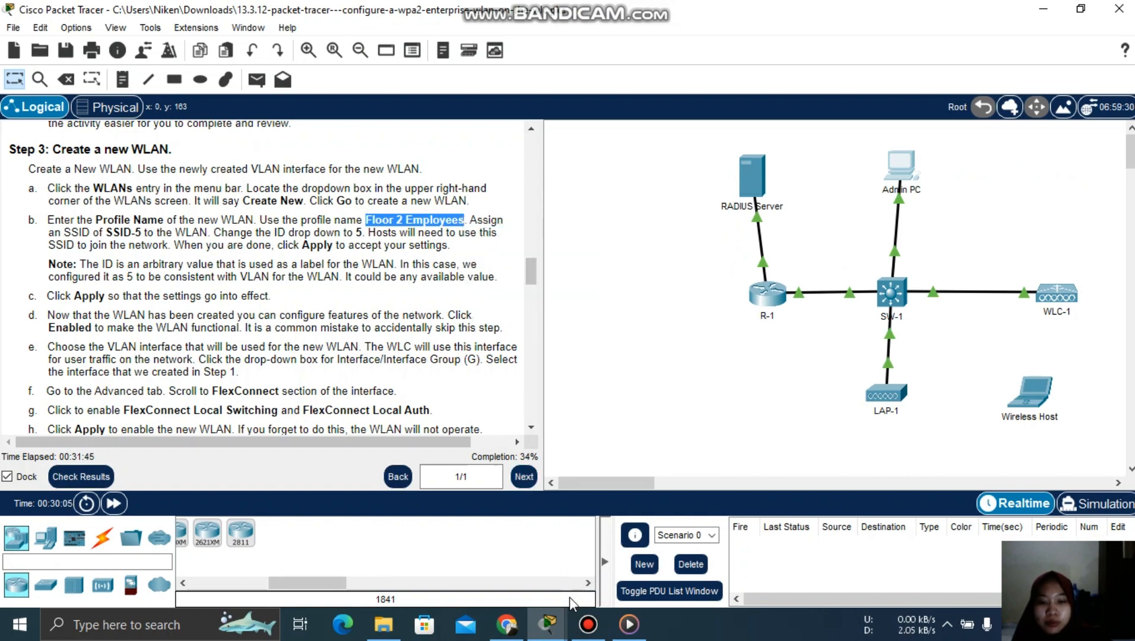
- Paste 'Floor 2 Employees' as the Profile Name and enter SSID-5 as the SSID
mouse_move(549, 630)
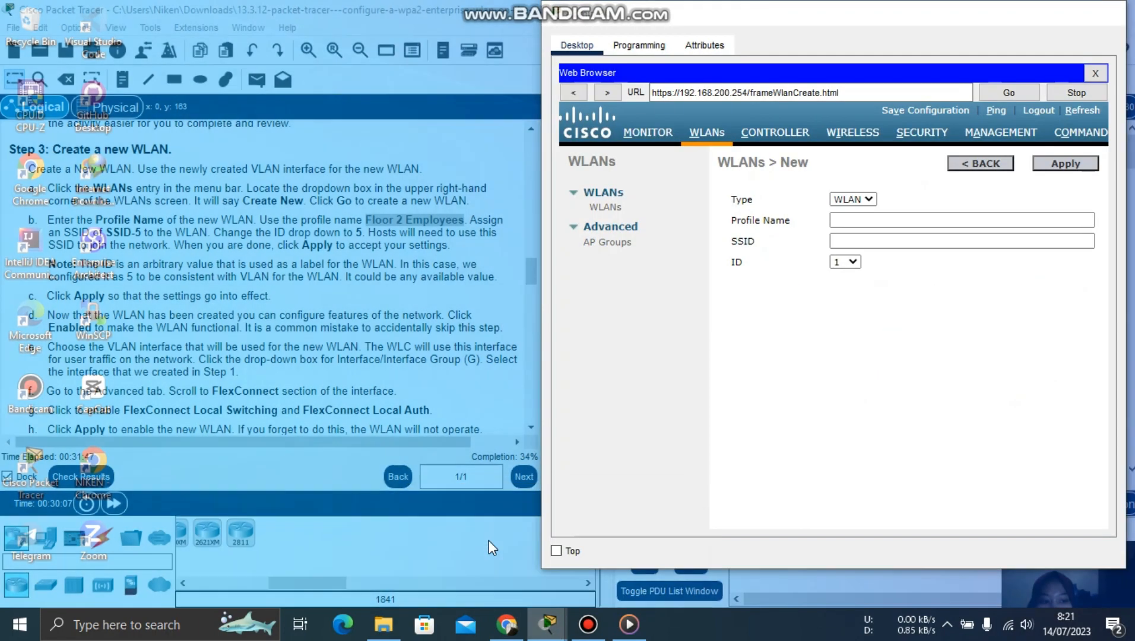
click(489, 540)
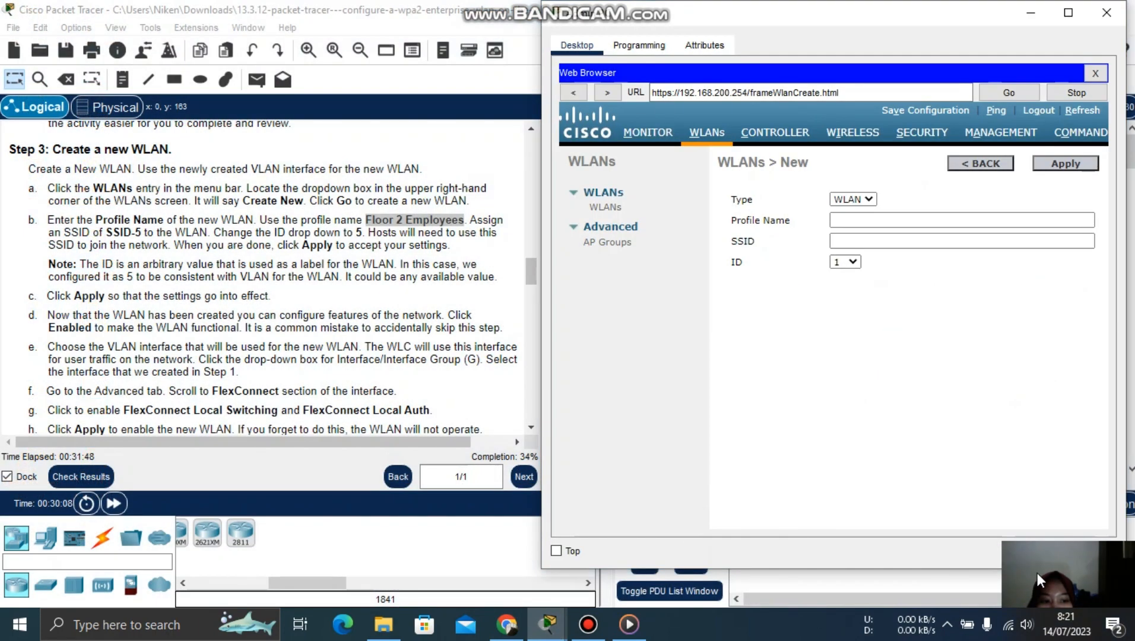
click(853, 220)
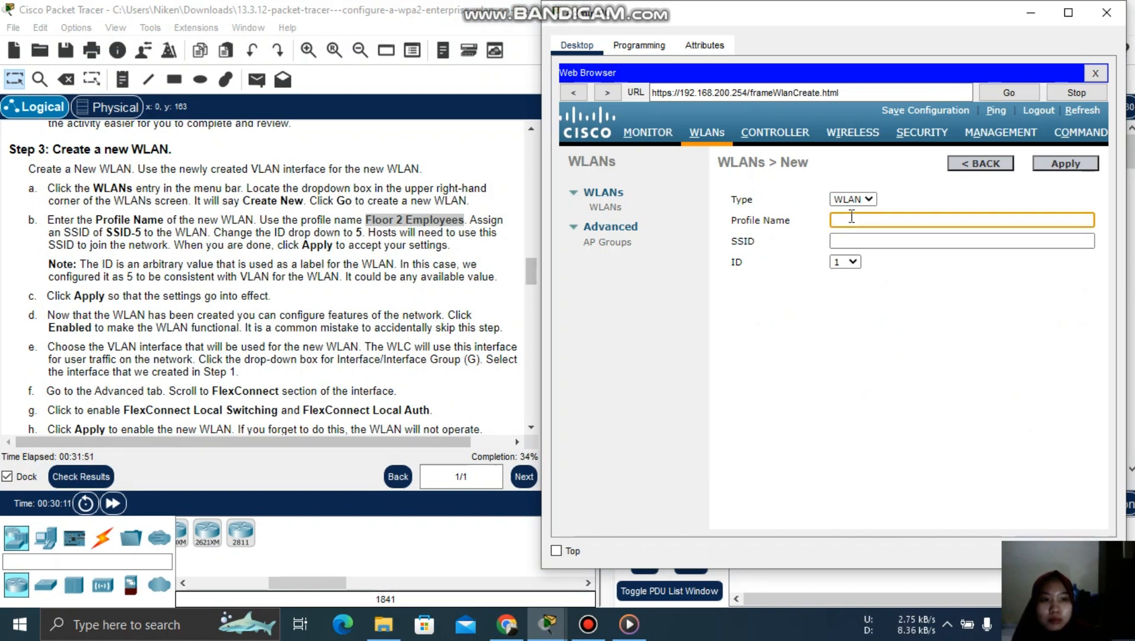
key(ctrl+v)
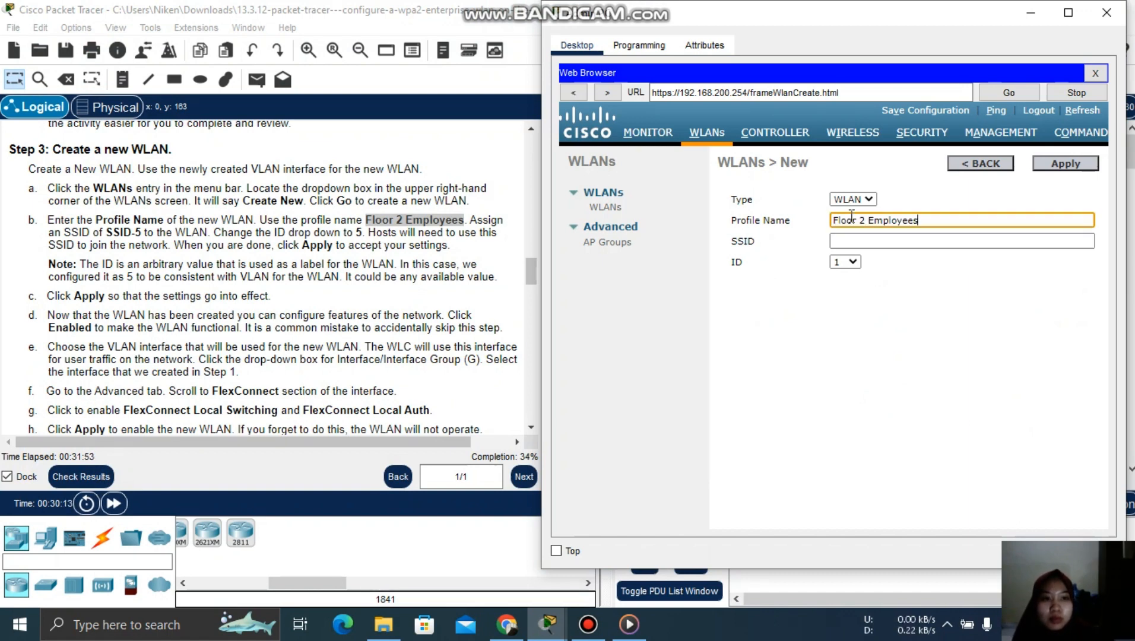
click(854, 237)
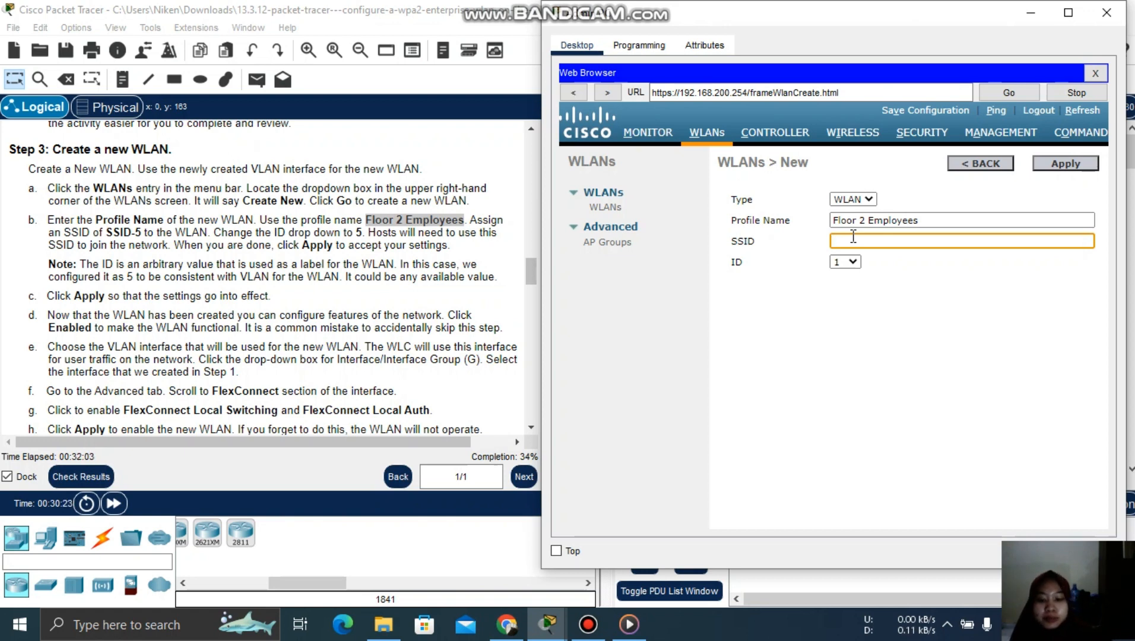
text(SSID)
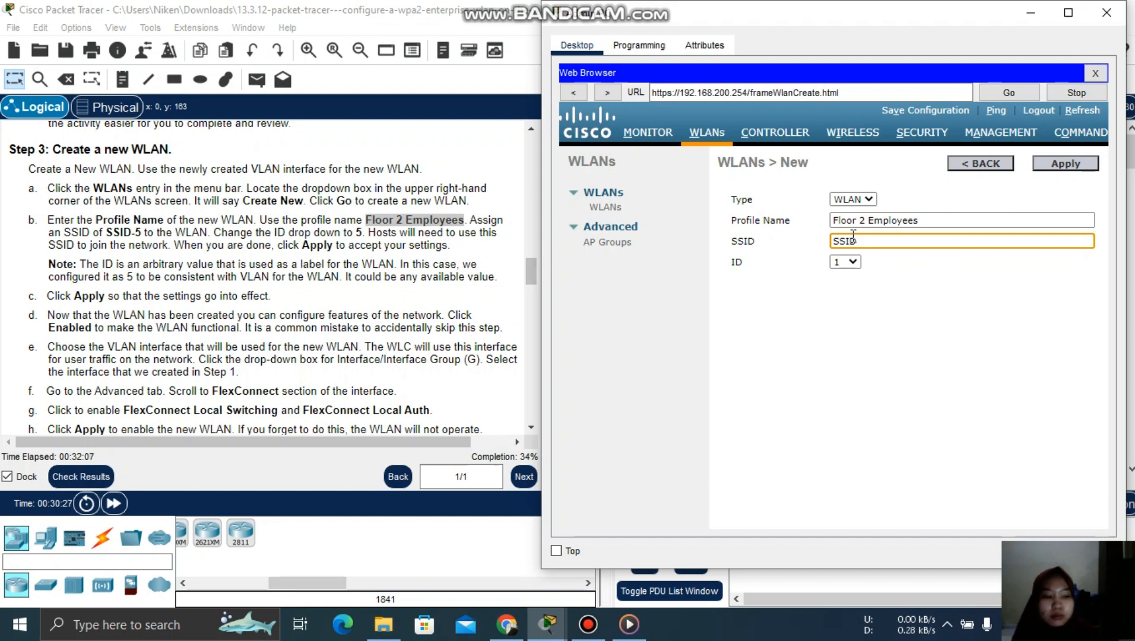
text(-5)
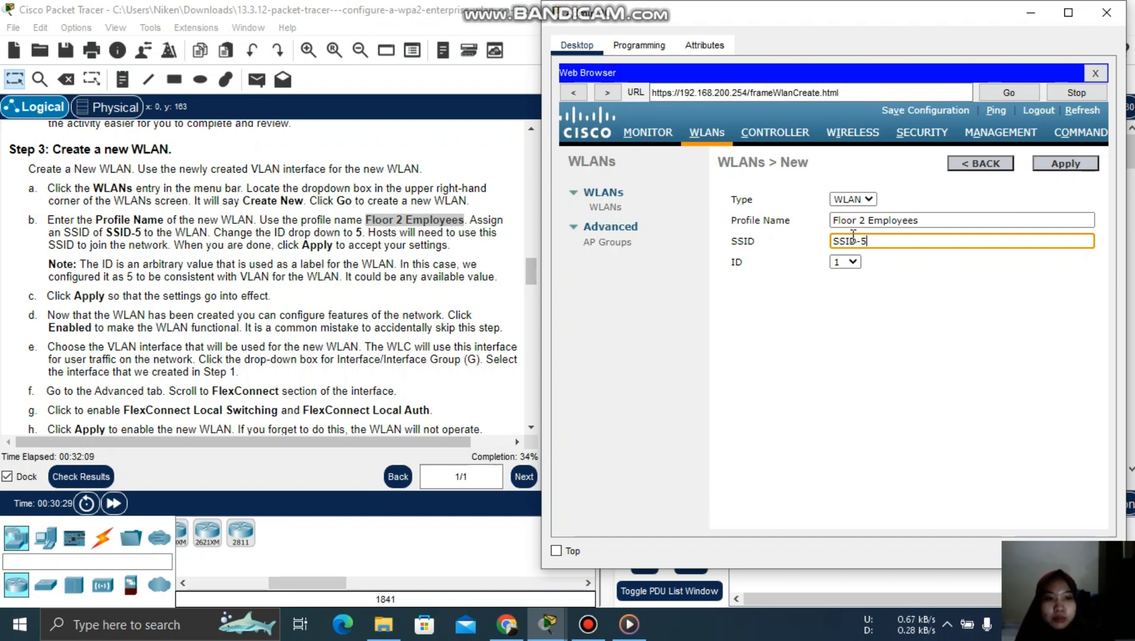
- Set the WLAN ID to 5 and submit the new WLAN form
click(344, 240)
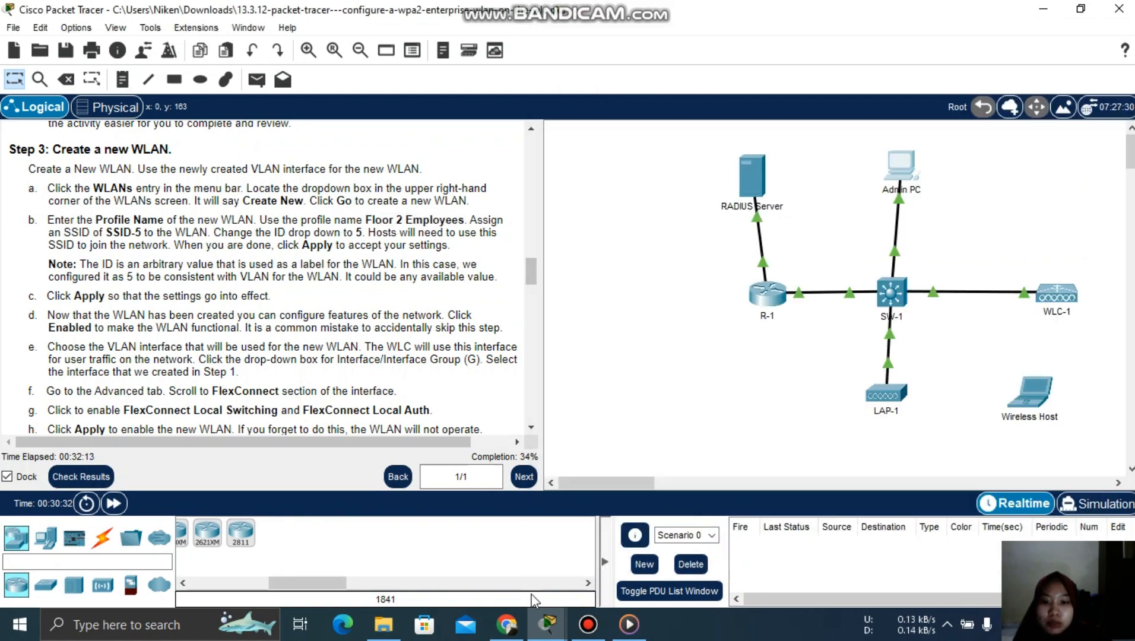
click(544, 622)
click(482, 580)
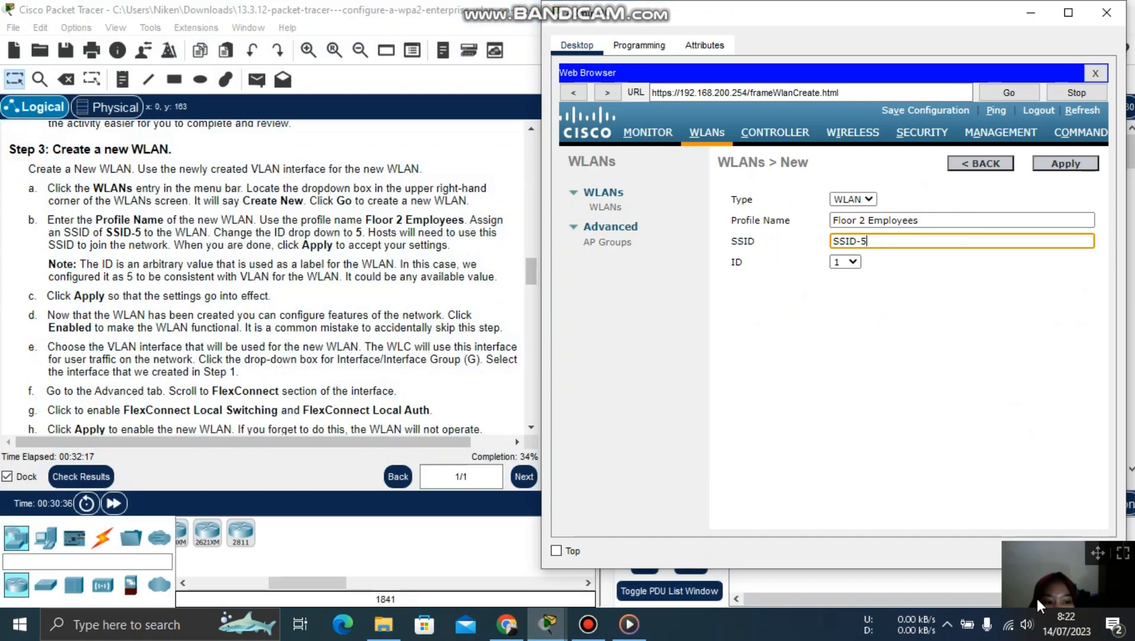
click(593, 626)
click(1061, 41)
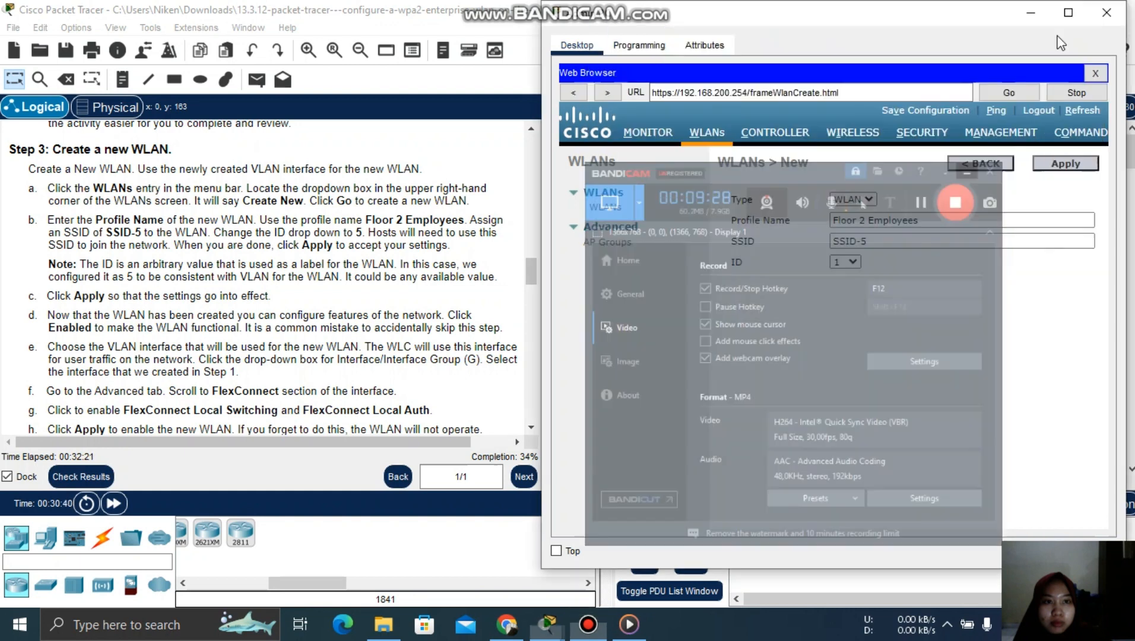
click(857, 265)
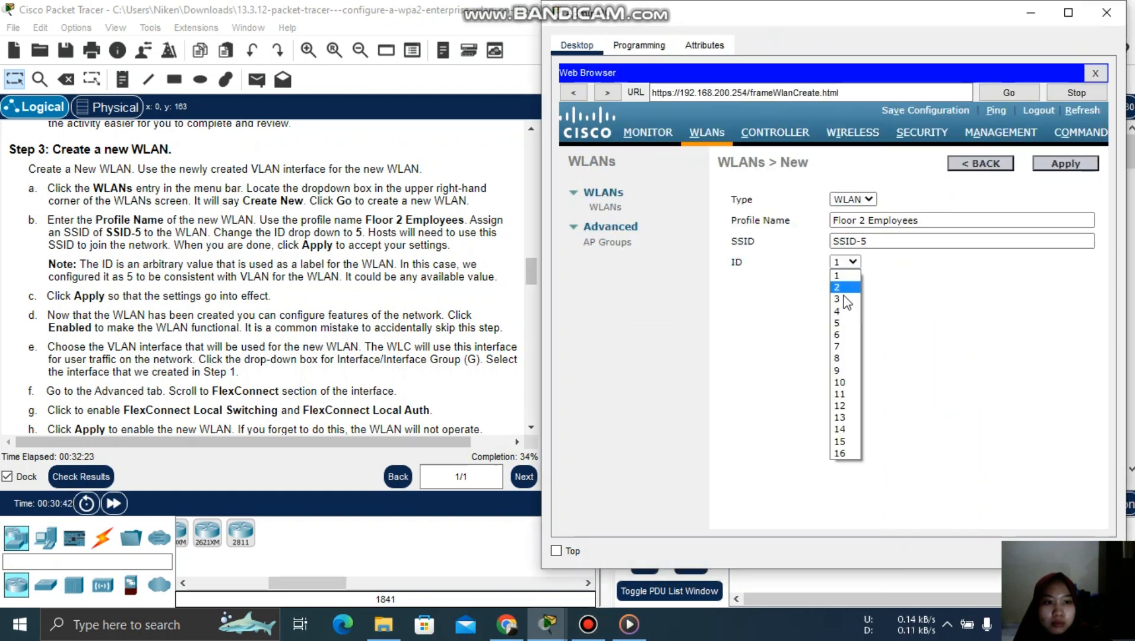
click(839, 321)
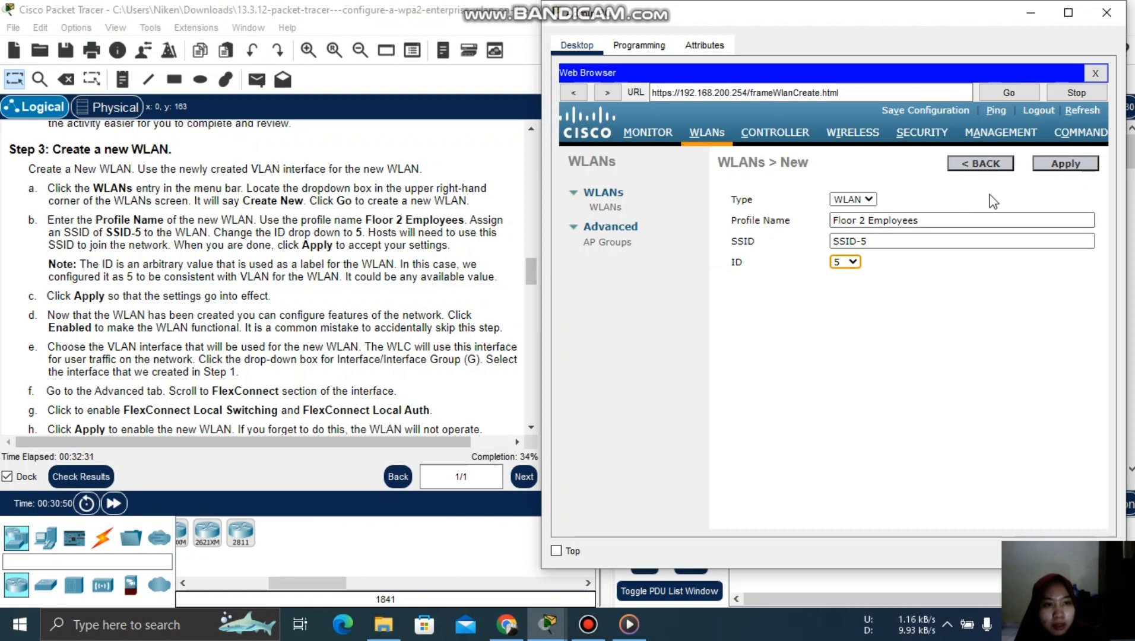
click(1061, 168)
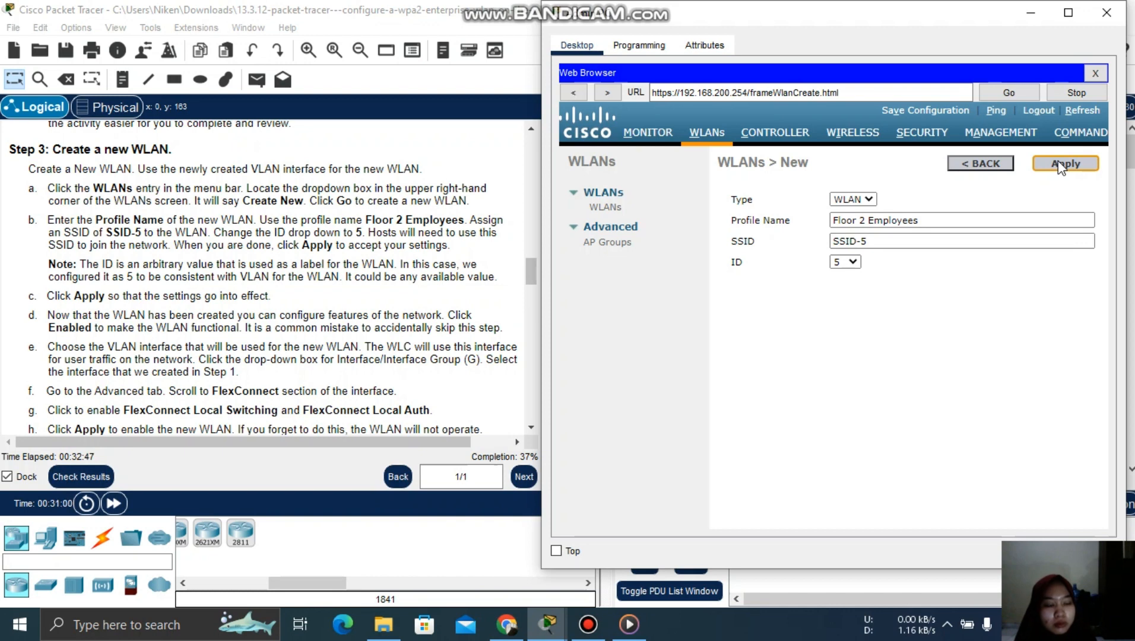
- Create the Floor 2 Employees WLAN, set its status to Enabled, and scroll instructions to Step 4
click(1061, 165)
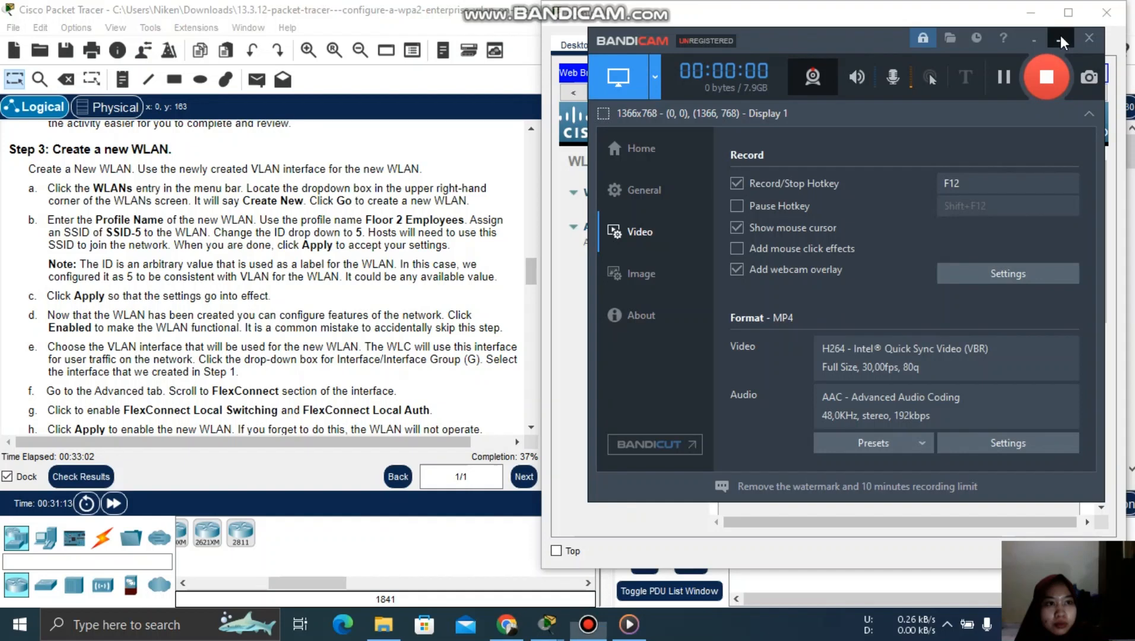
click(1062, 34)
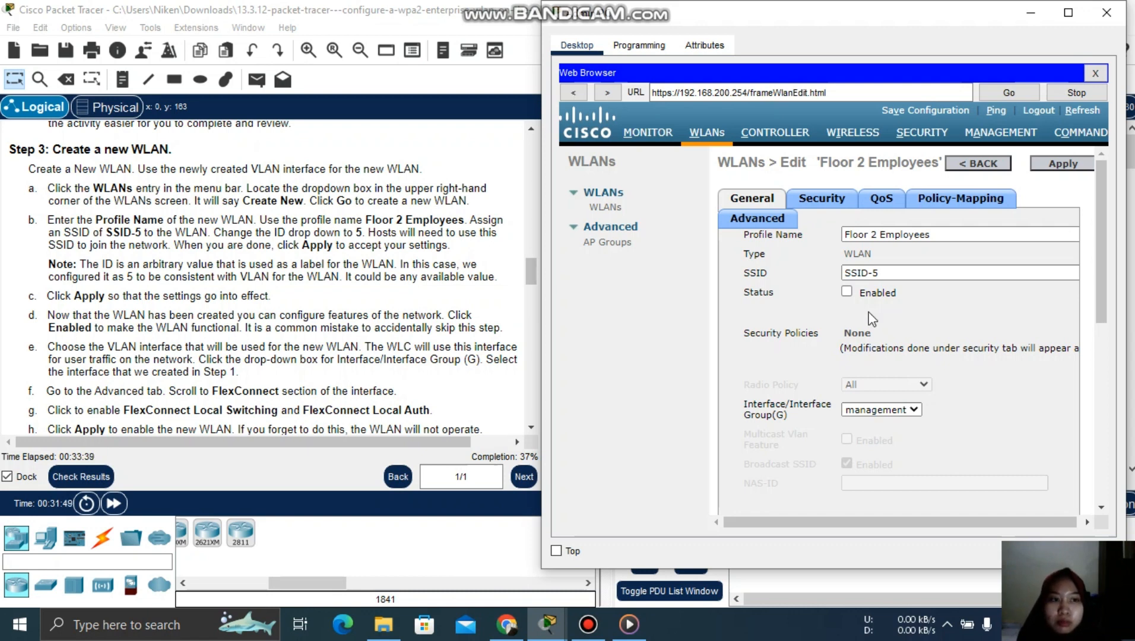
click(1060, 169)
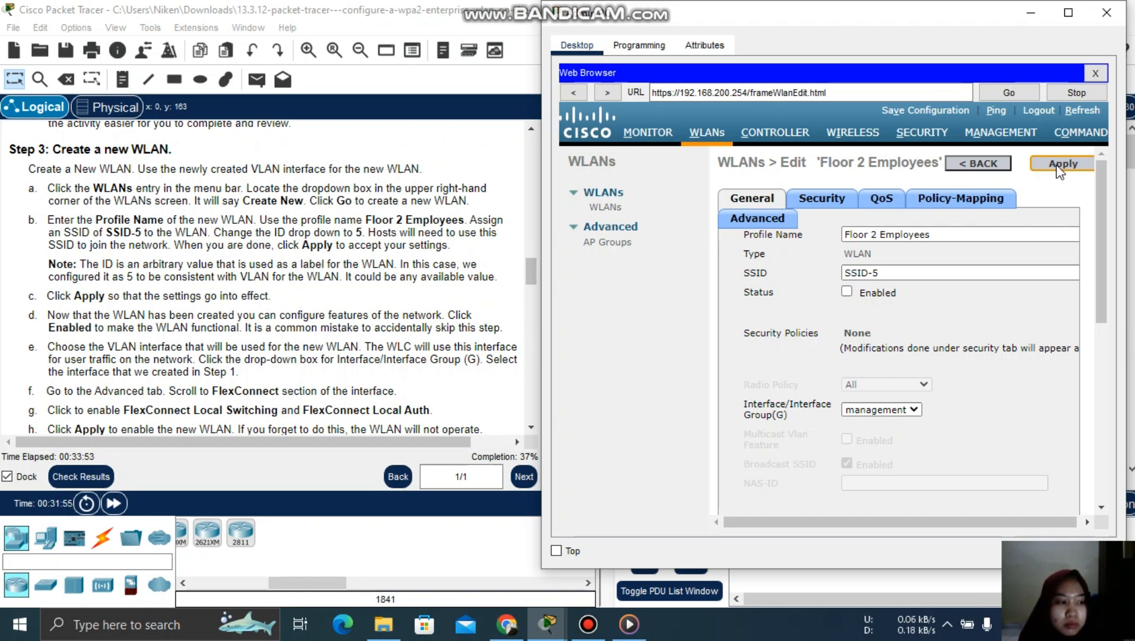
click(1060, 169)
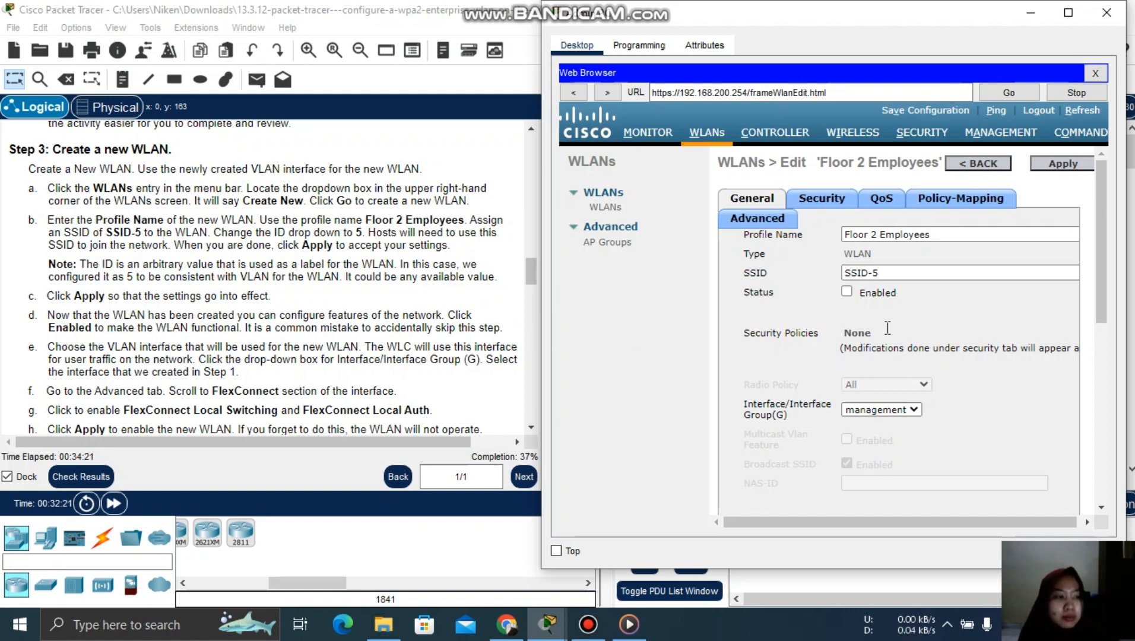
click(846, 294)
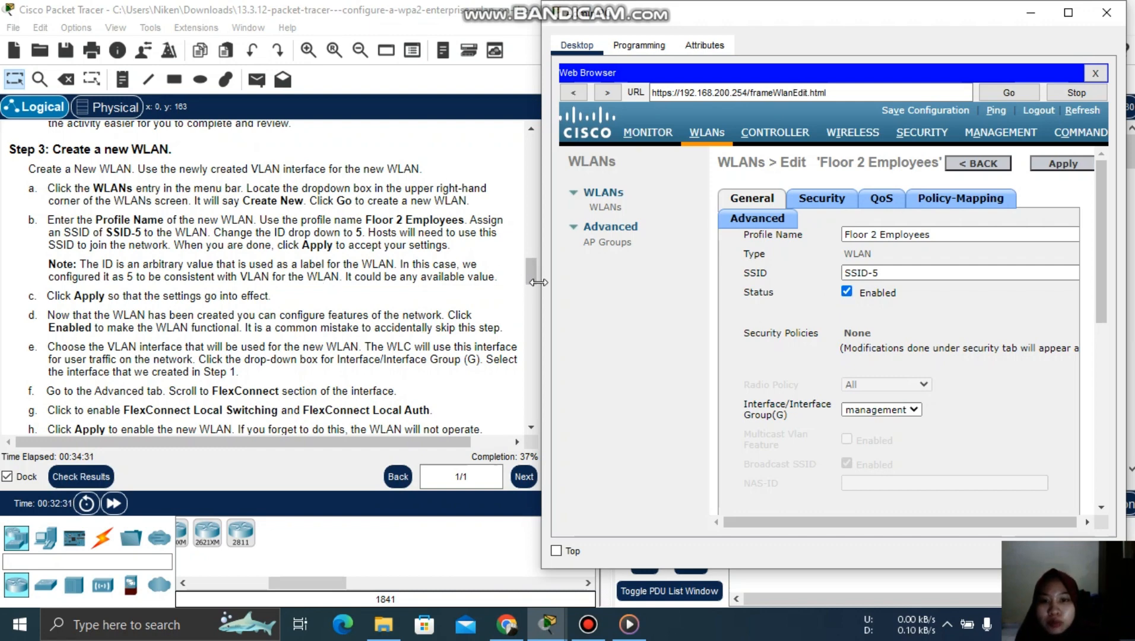
drag(532, 282, 533, 294)
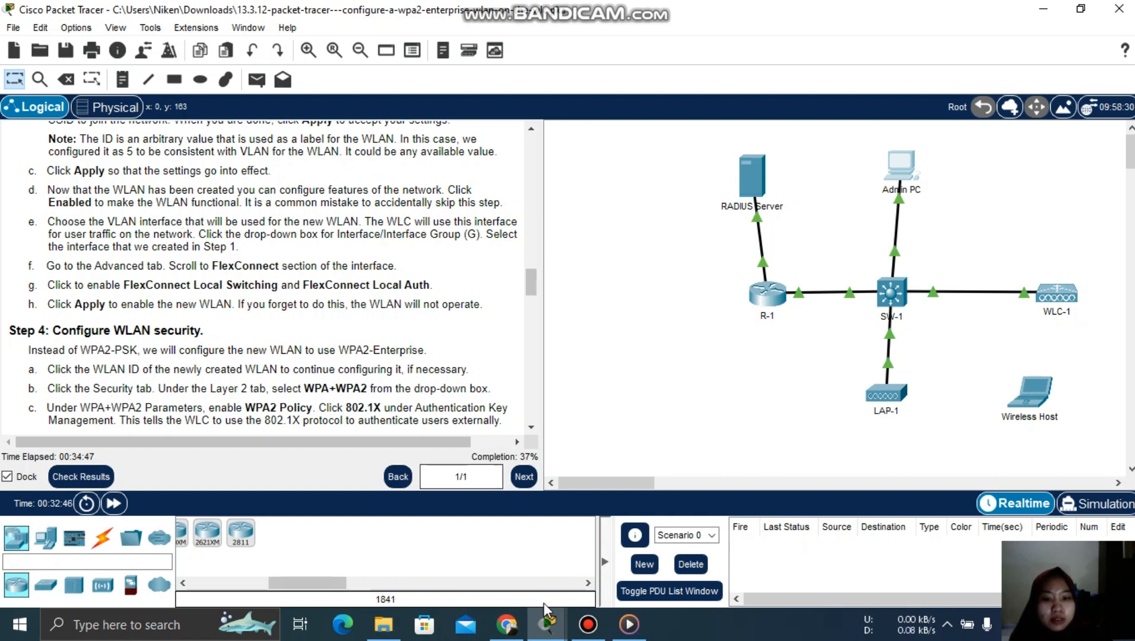
- Set the Floor 2 Employees WLAN's interface to WLAN-5 on the General tab
mouse_move(545, 611)
click(496, 560)
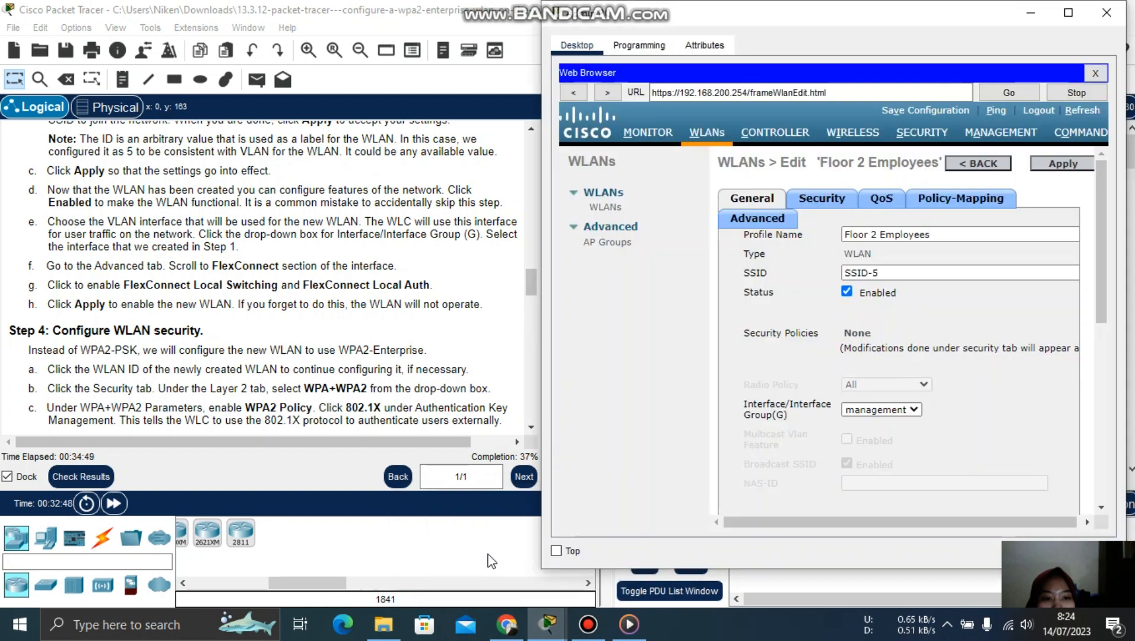
click(892, 411)
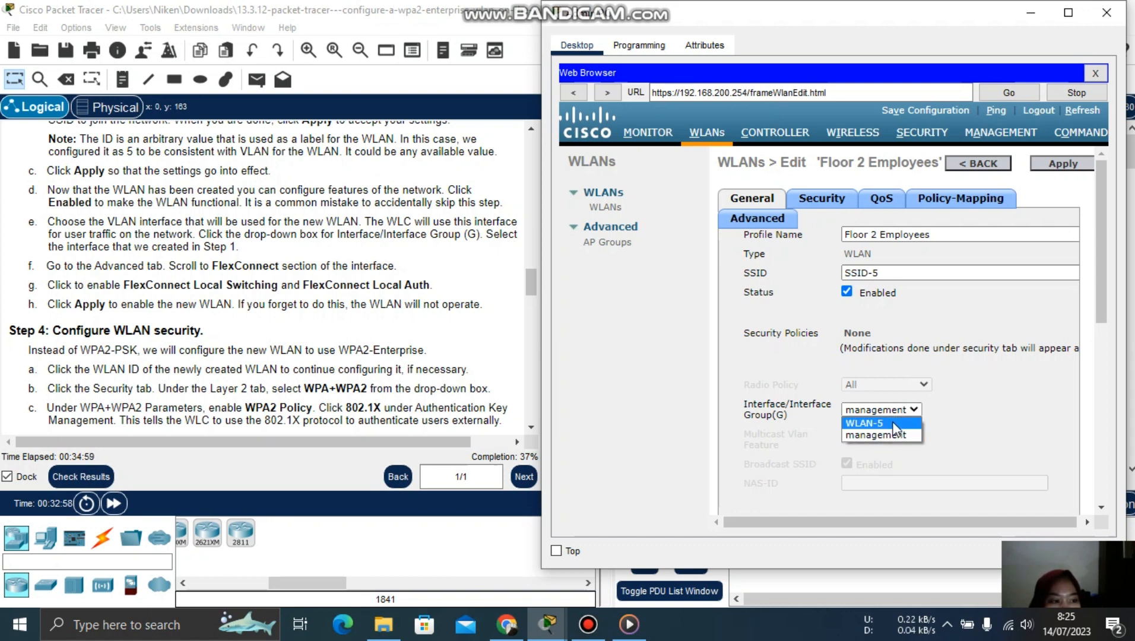
click(898, 423)
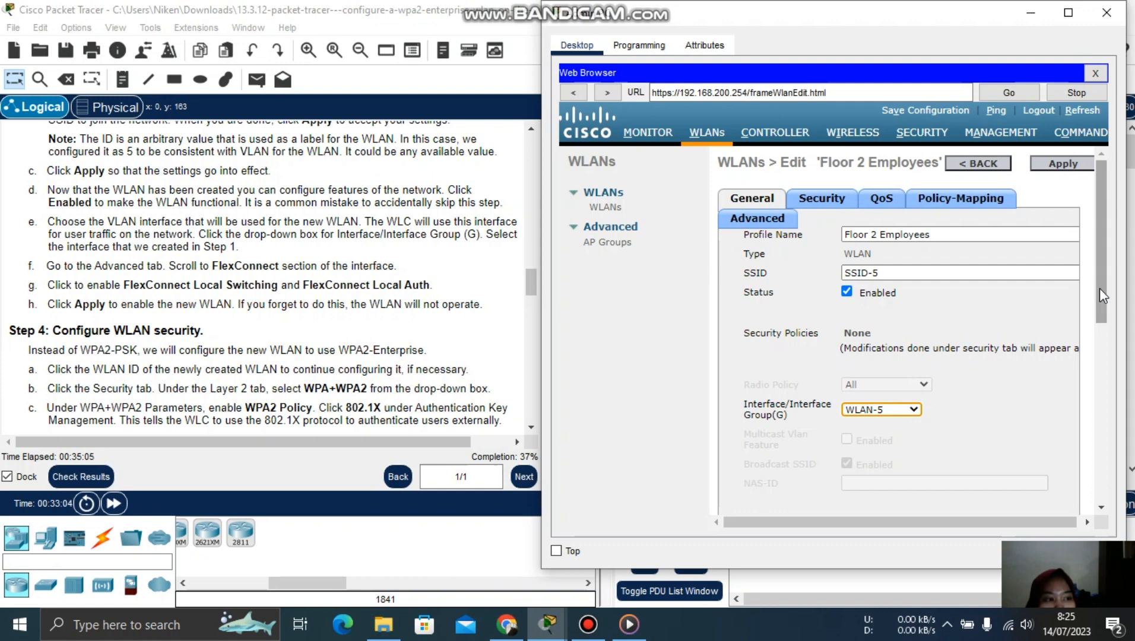
drag(1099, 288, 1101, 245)
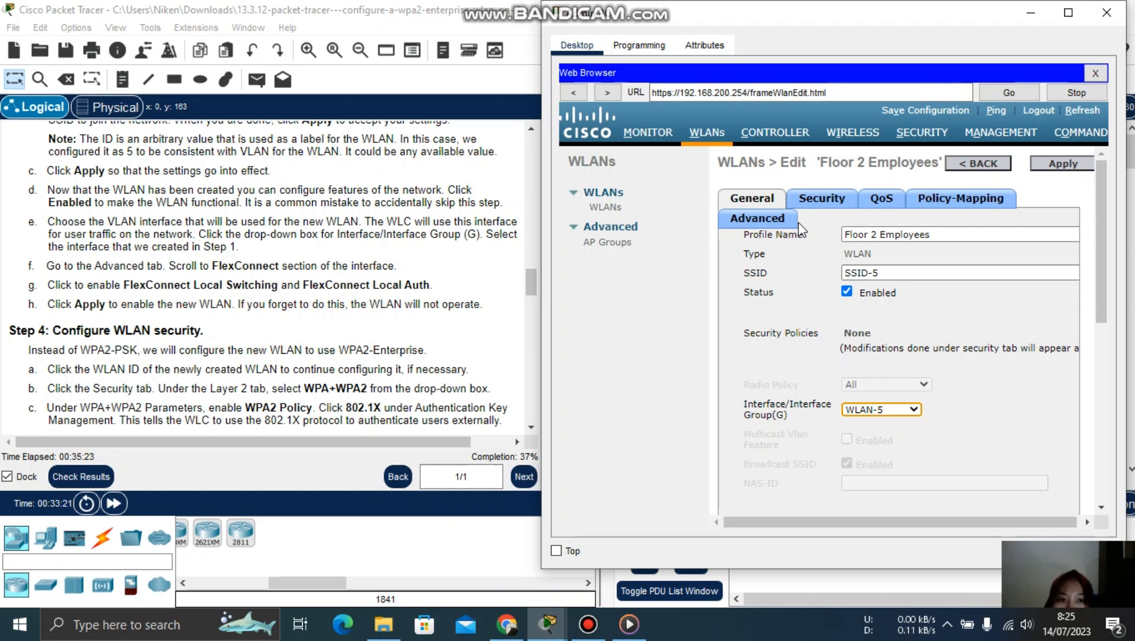
- Enable FlexConnect Local Switching and Local Auth on the WLAN's Advanced tab and apply
click(780, 226)
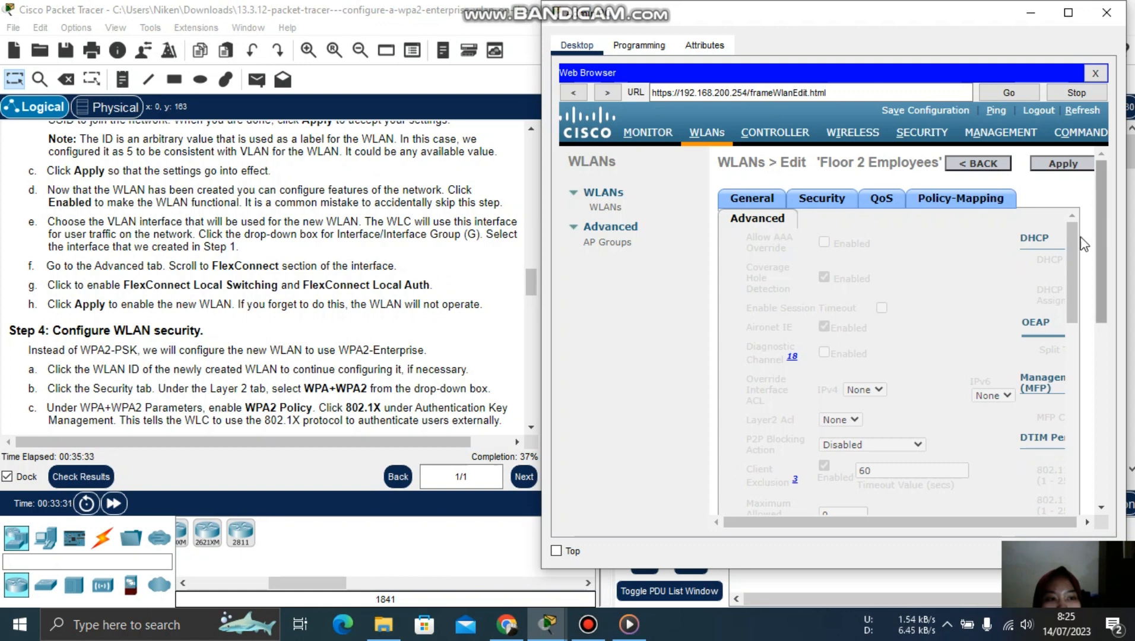
drag(1072, 236, 1108, 428)
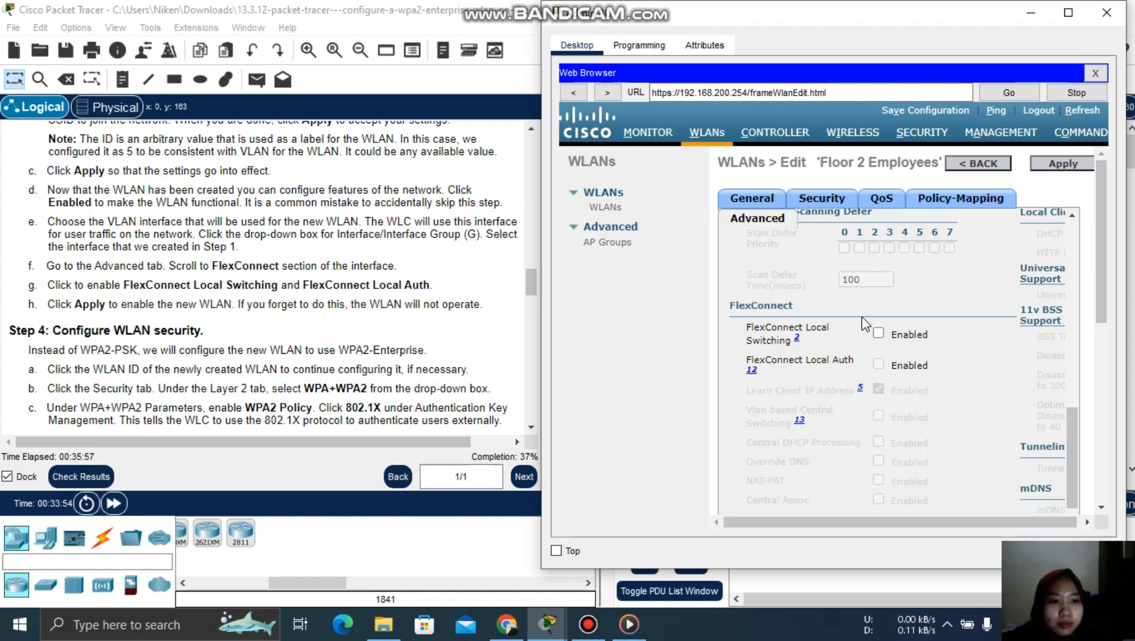
click(879, 334)
click(879, 365)
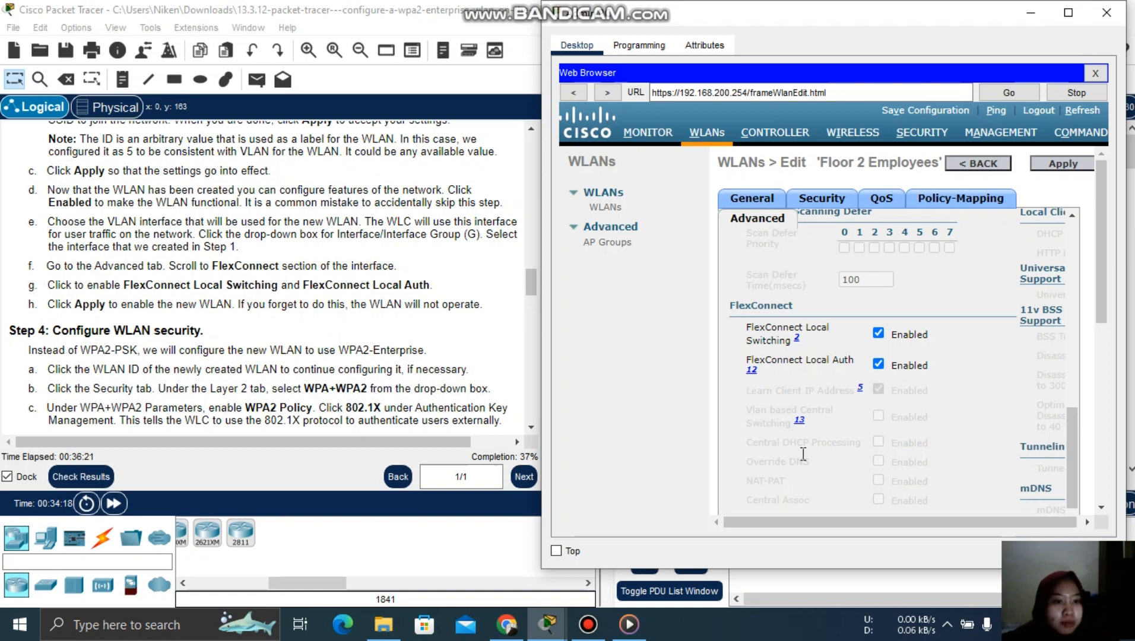
click(1063, 164)
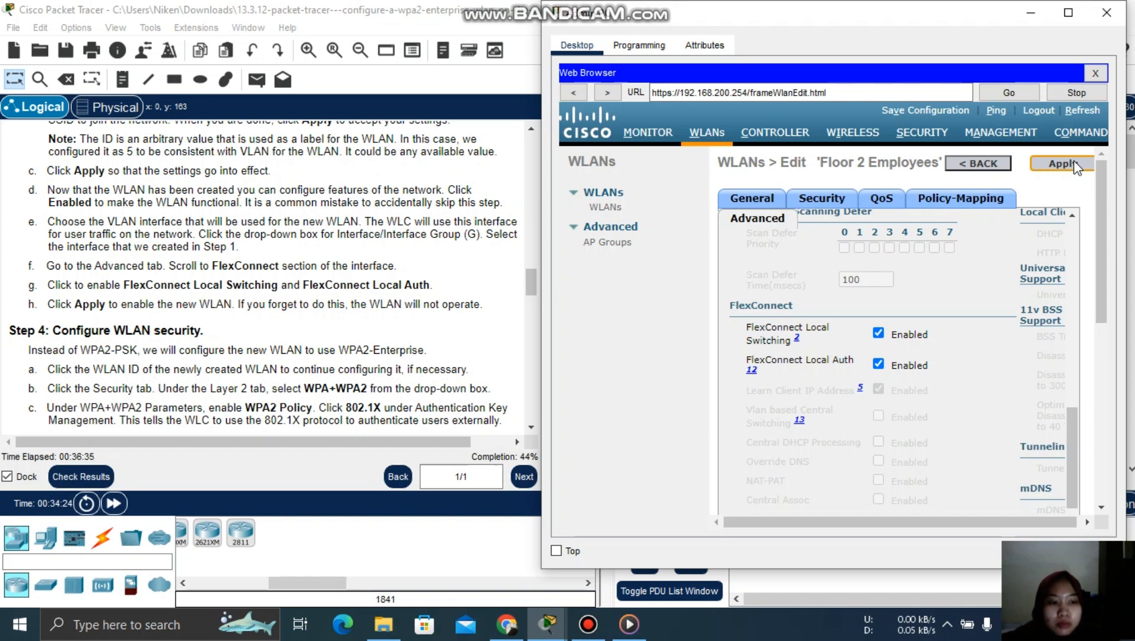
click(1075, 165)
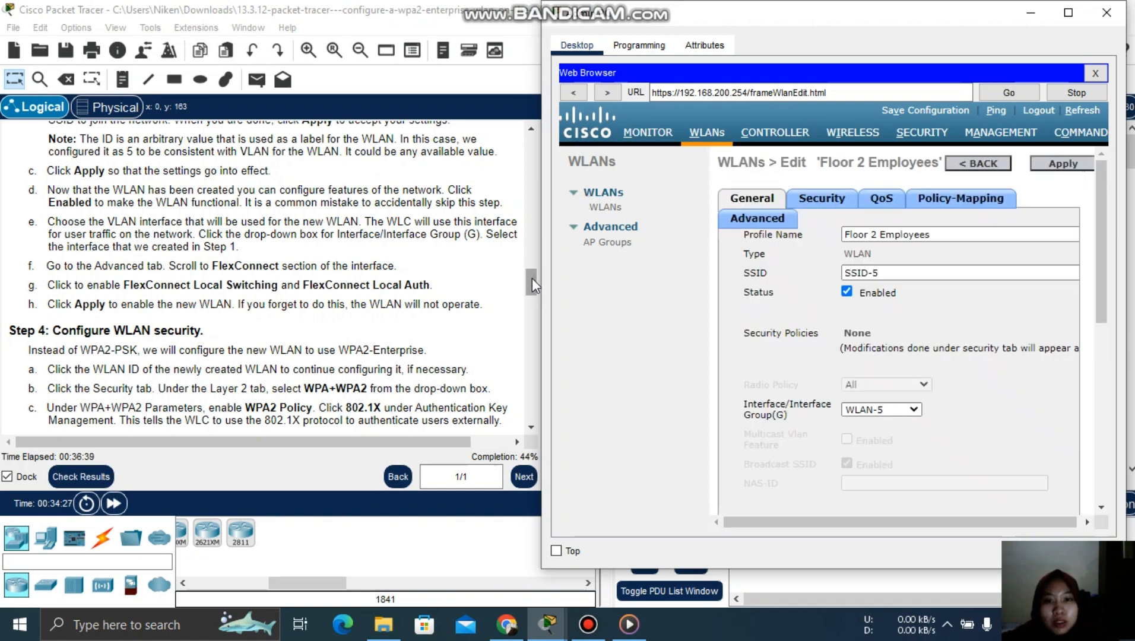
- Scroll the lab instructions to Step 4, WPA2-Enterprise WLAN security, and show the Packet Tracer windows
drag(532, 278, 533, 292)
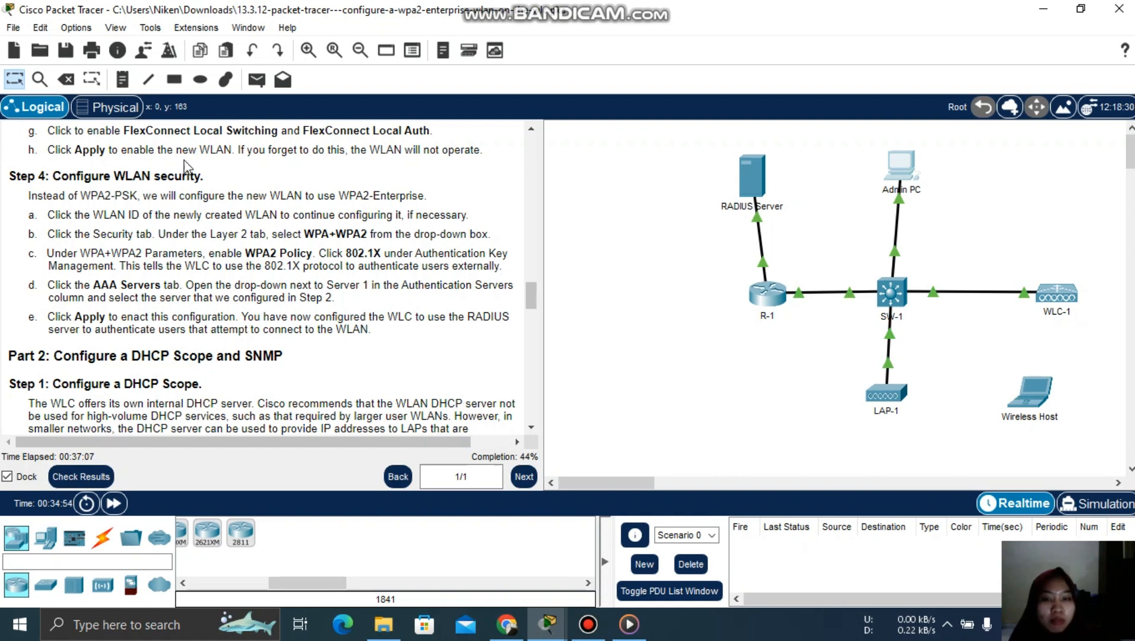
click(545, 622)
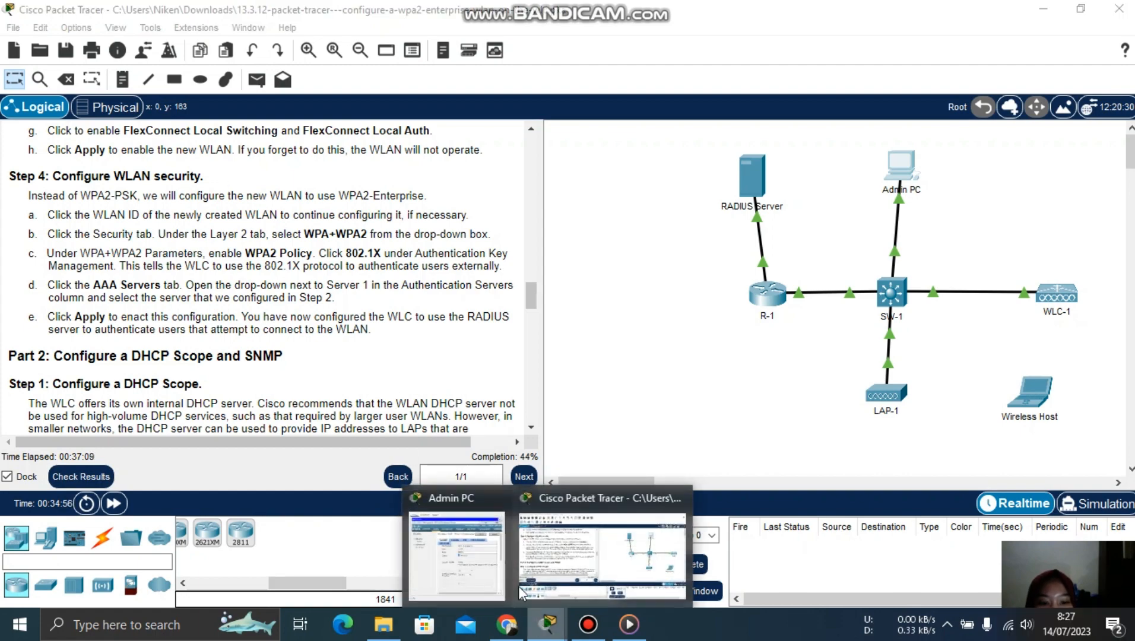
- Return to the Admin PC's controller page and list the WLANs, showing WLAN 5 Floor 2 Employees
click(463, 540)
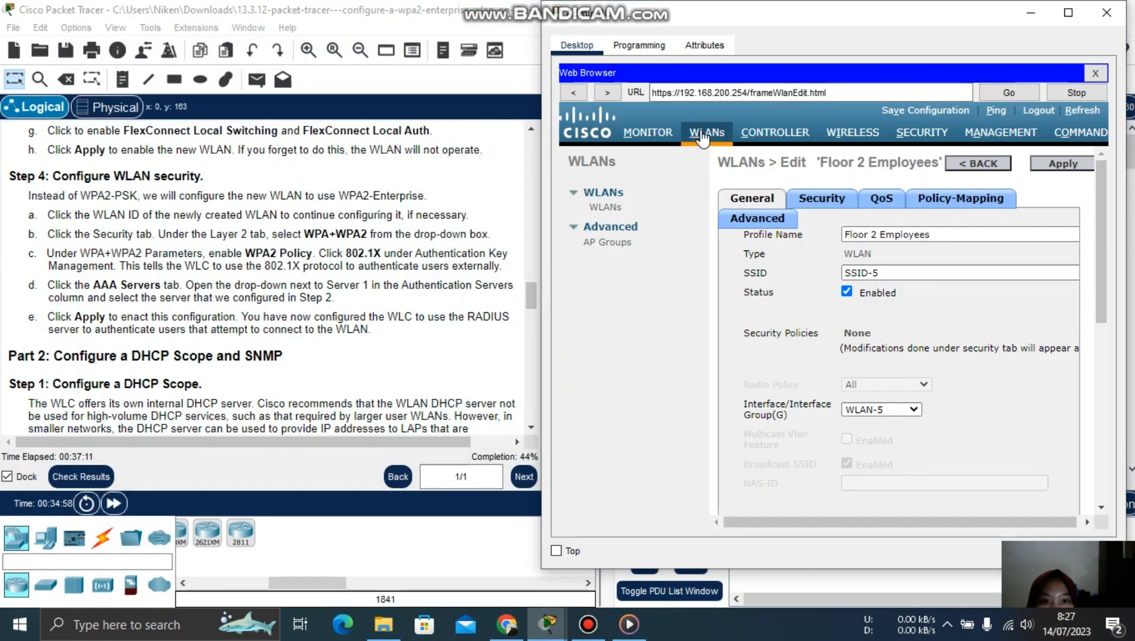
click(702, 134)
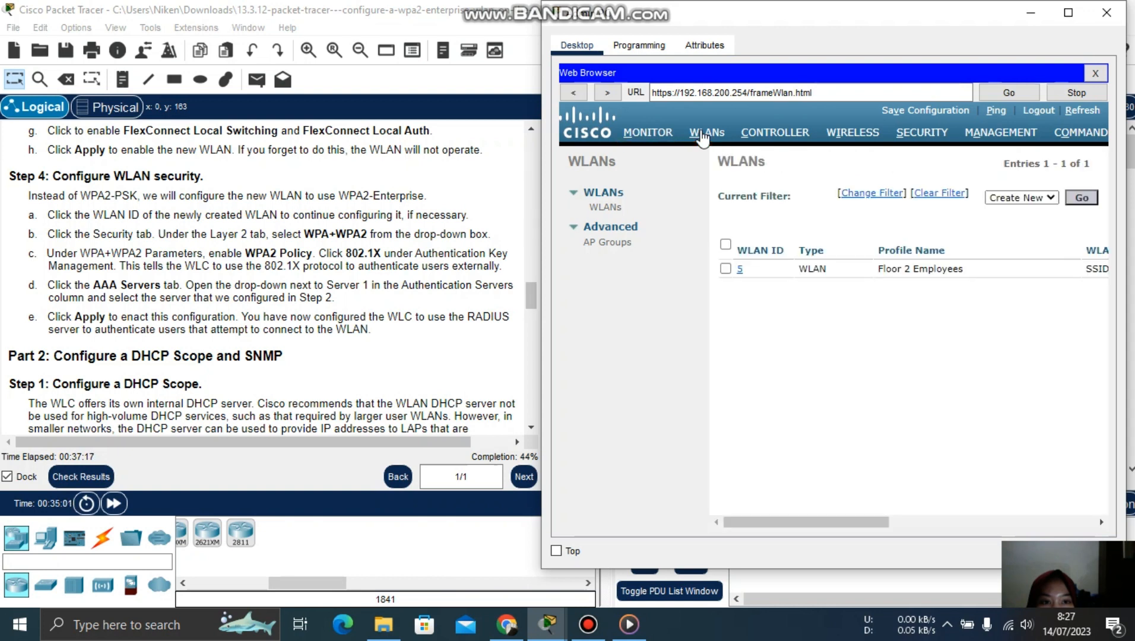
click(726, 269)
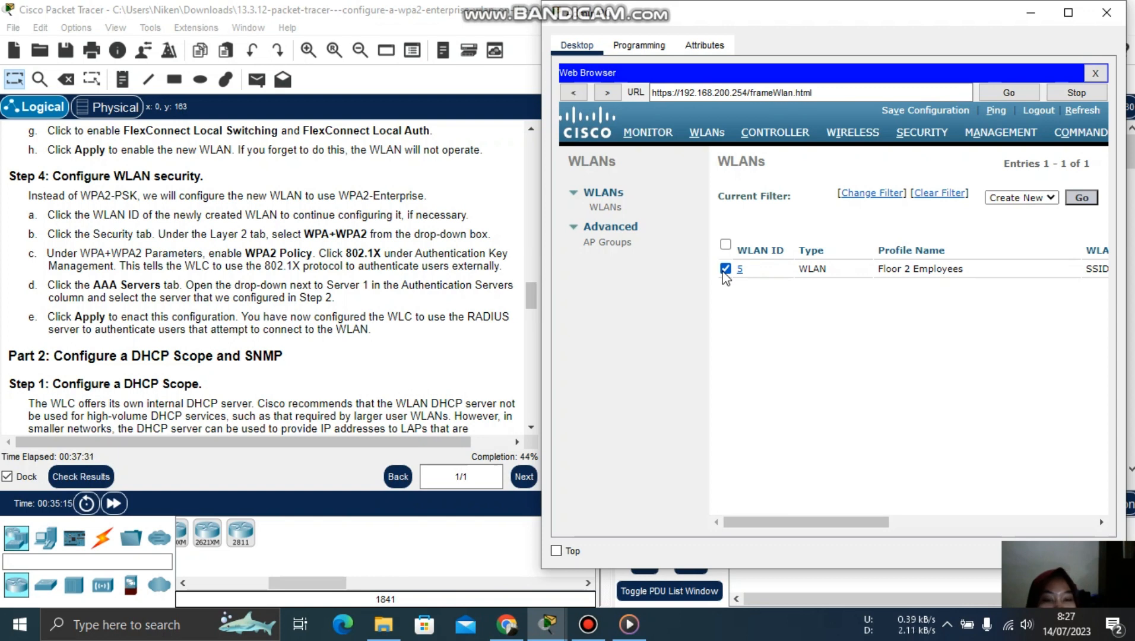
click(724, 272)
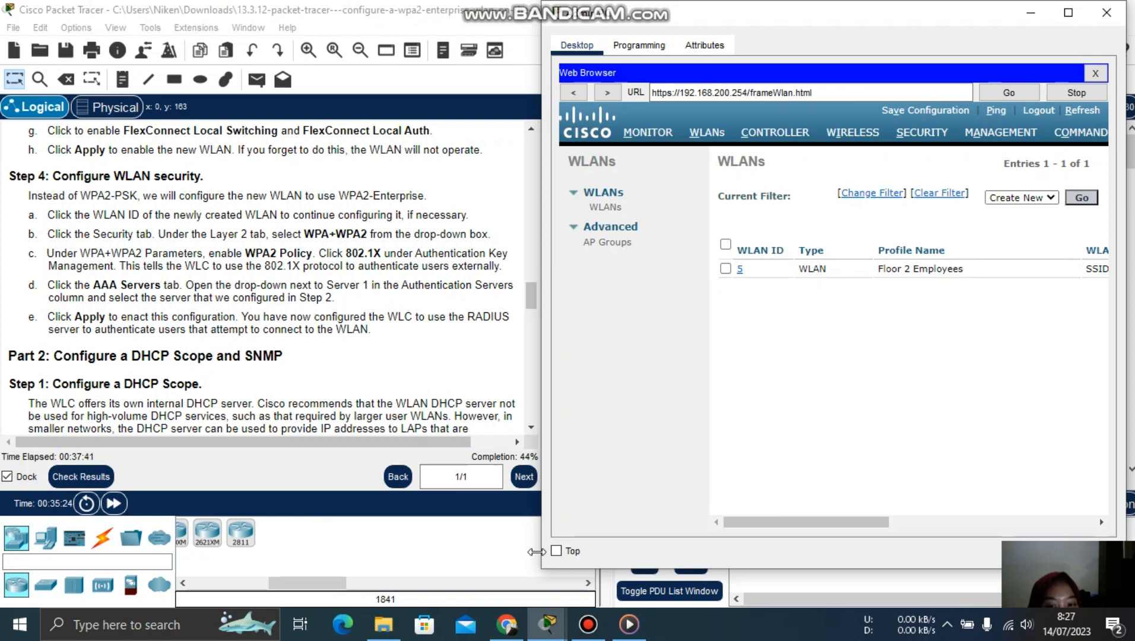
click(588, 624)
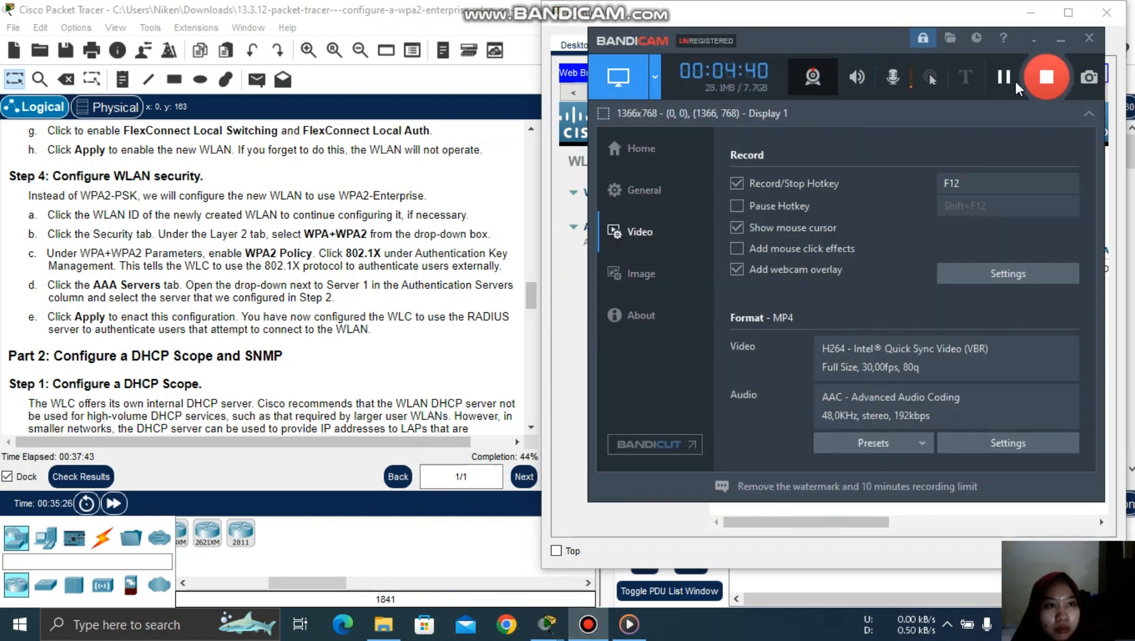
click(1060, 37)
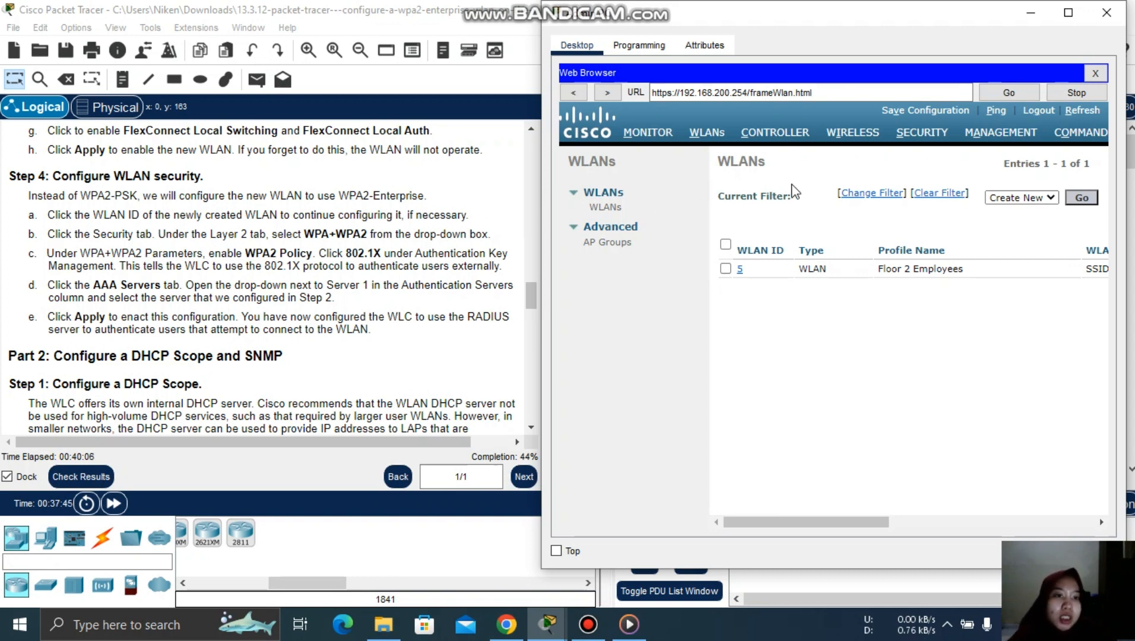
click(913, 137)
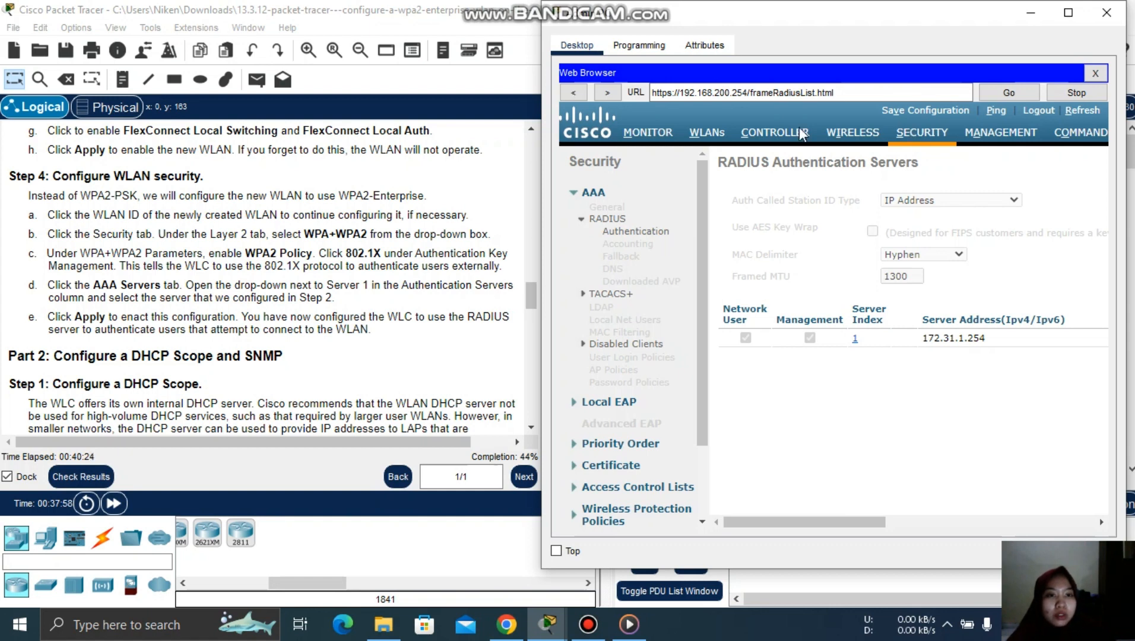
click(707, 135)
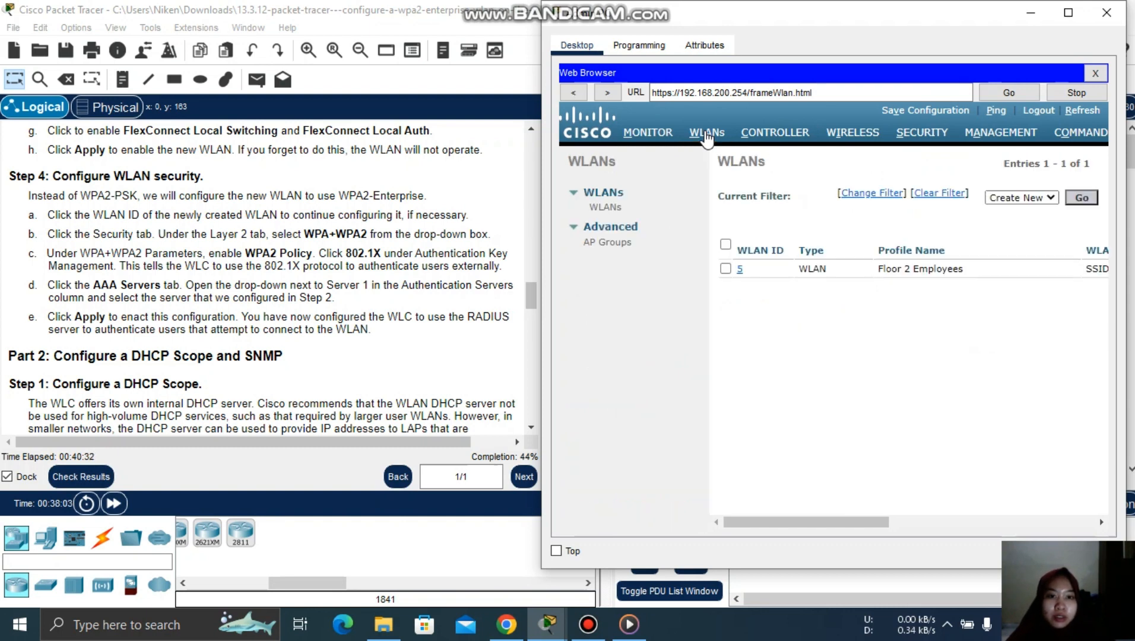
click(614, 231)
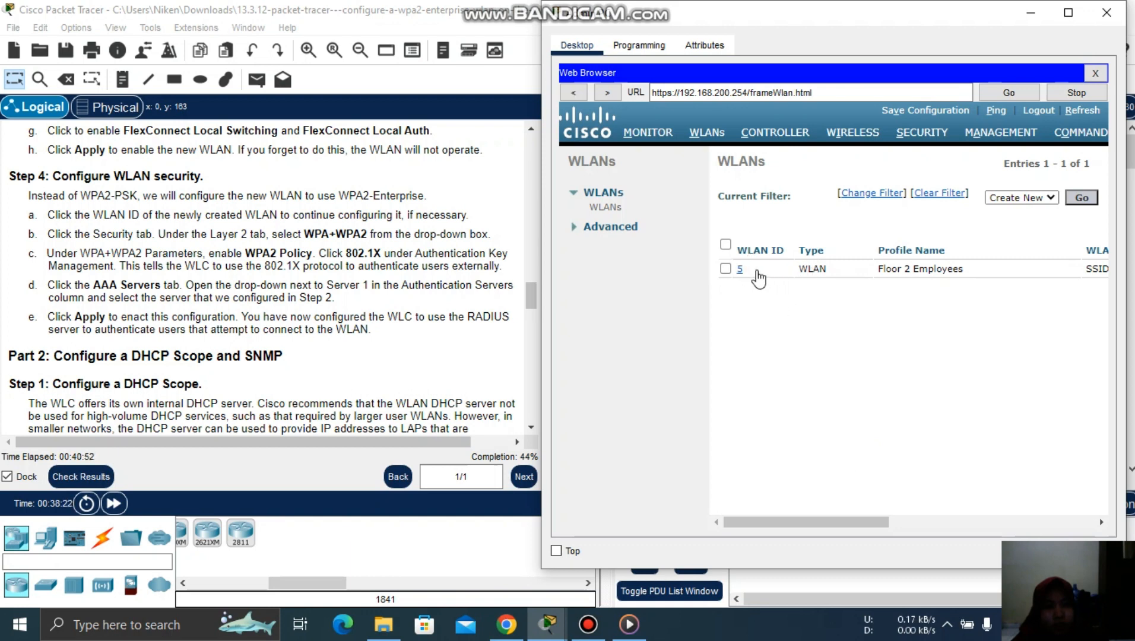
- Open WLAN 5 for editing, showing SSID-5, Enabled, on interface WLAN-5 with no security
click(740, 269)
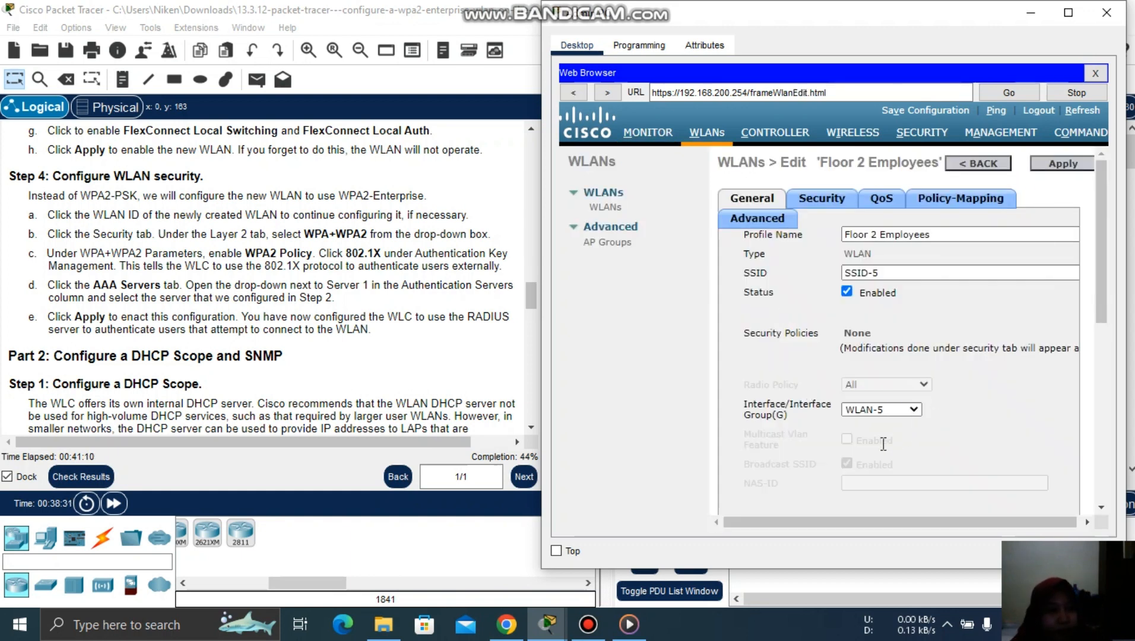
drag(849, 520, 797, 522)
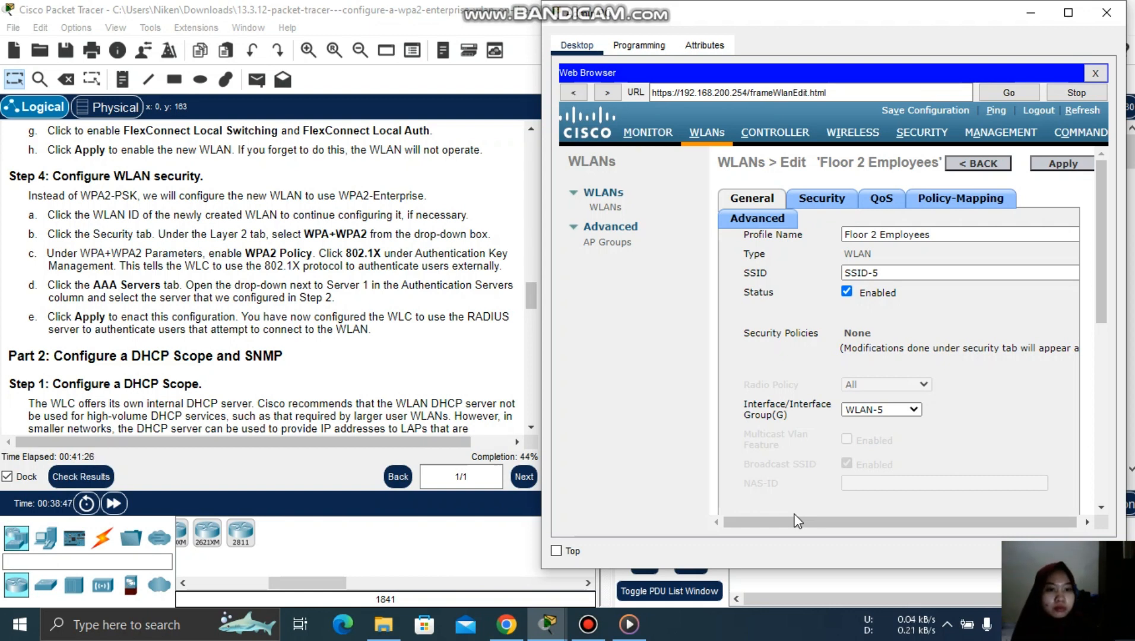
click(588, 624)
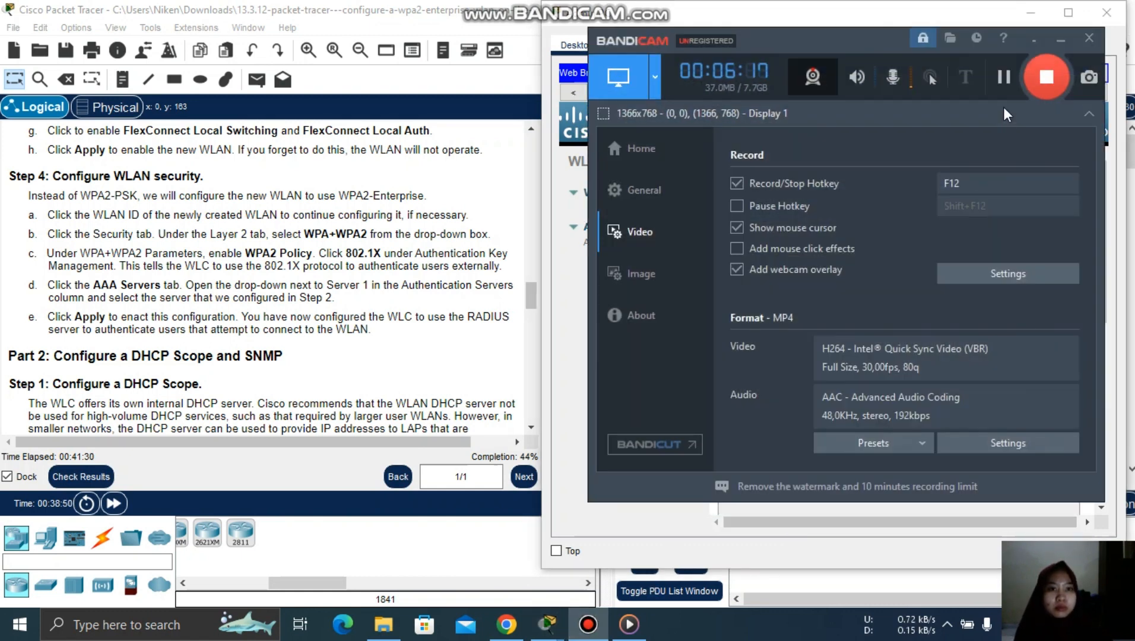
click(1061, 40)
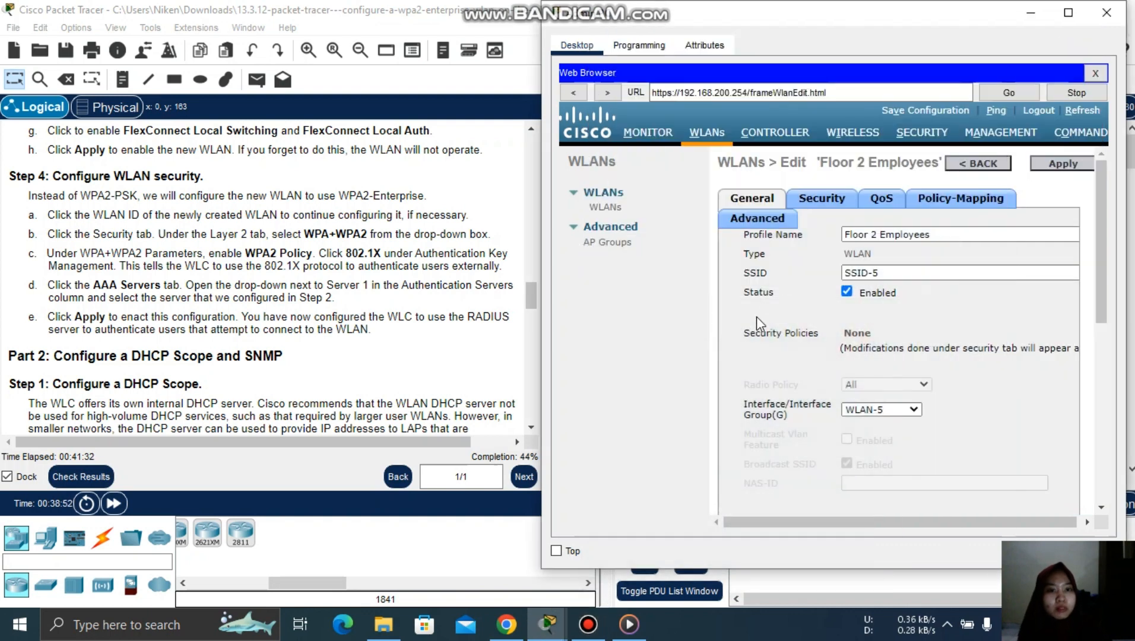
- Set Layer 2 security to WPA+WPA2 with WPA2 Policy, AES, and 802.1X key management
click(824, 203)
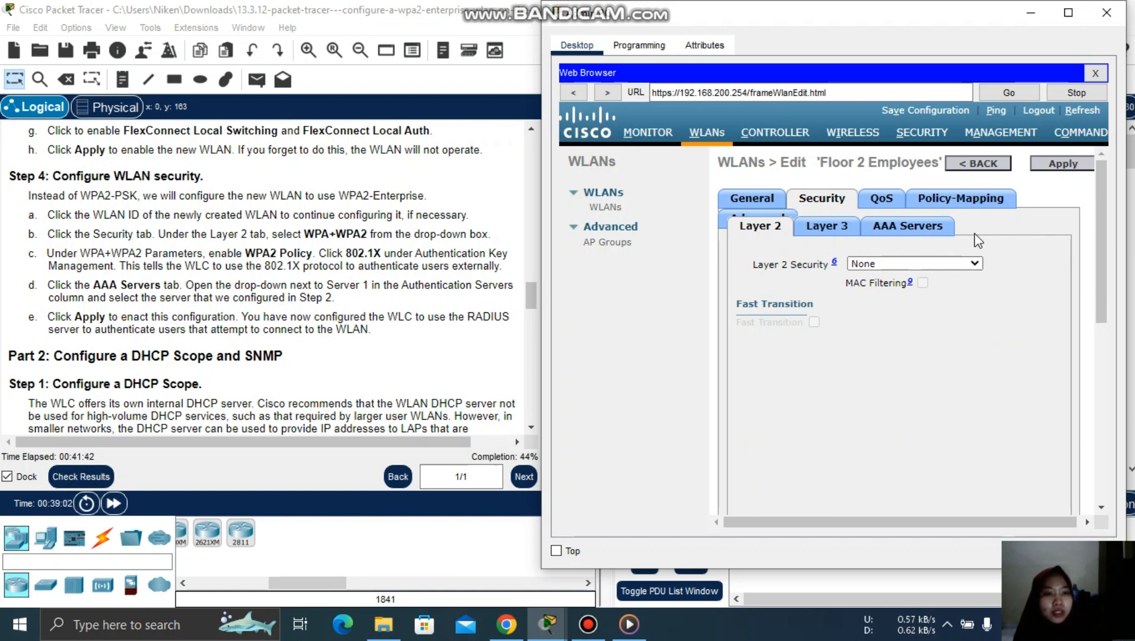
click(968, 262)
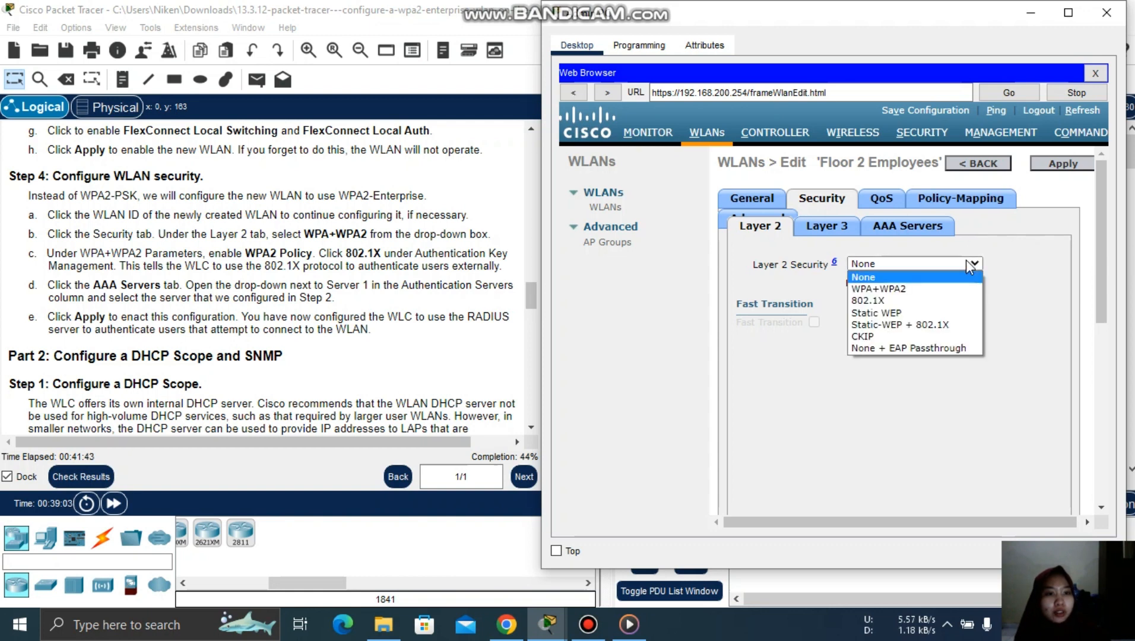
click(930, 289)
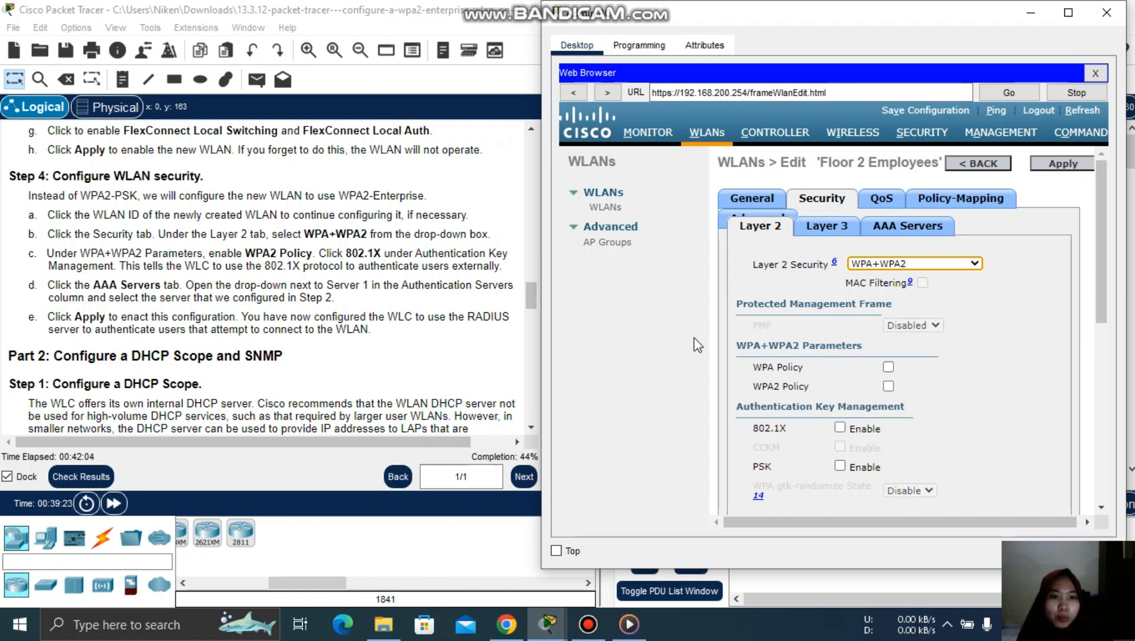
click(888, 386)
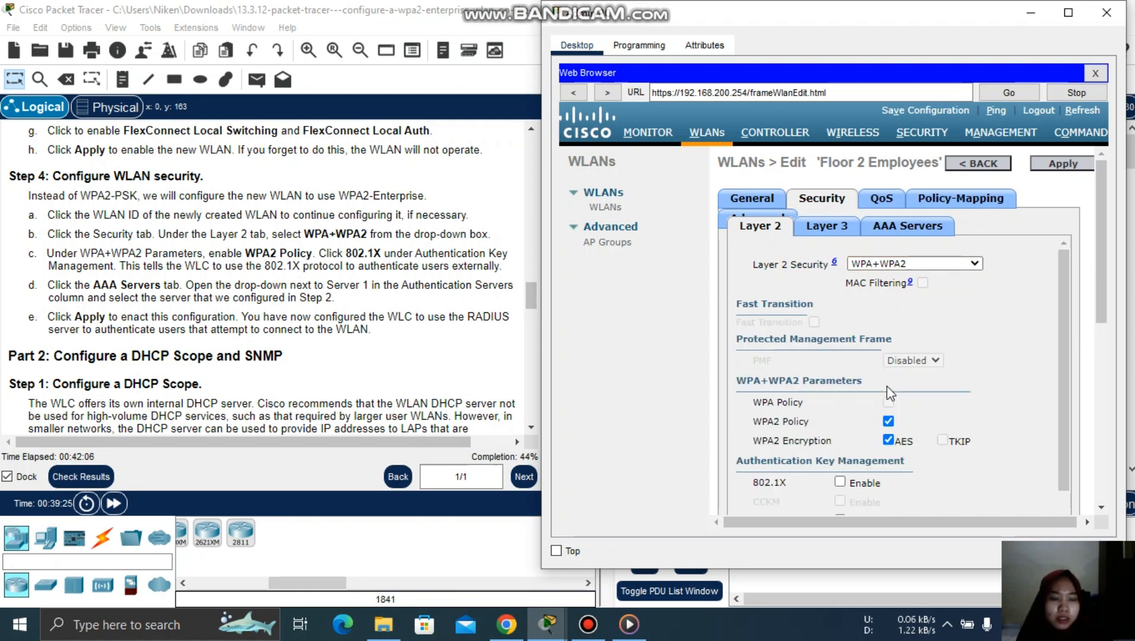
drag(1069, 309, 1064, 367)
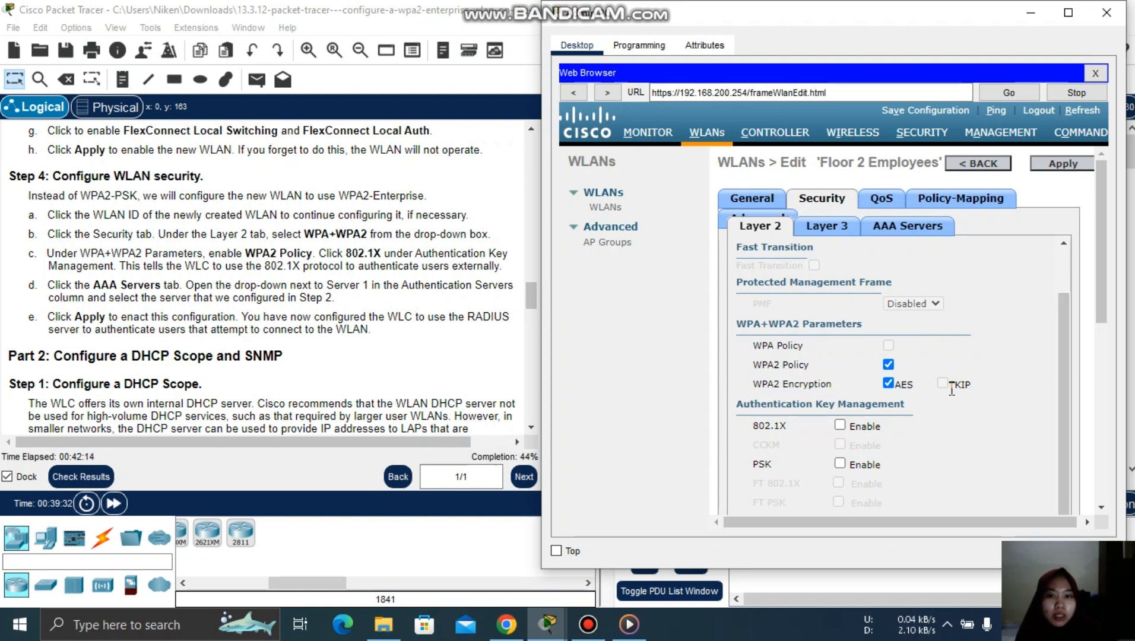
click(840, 426)
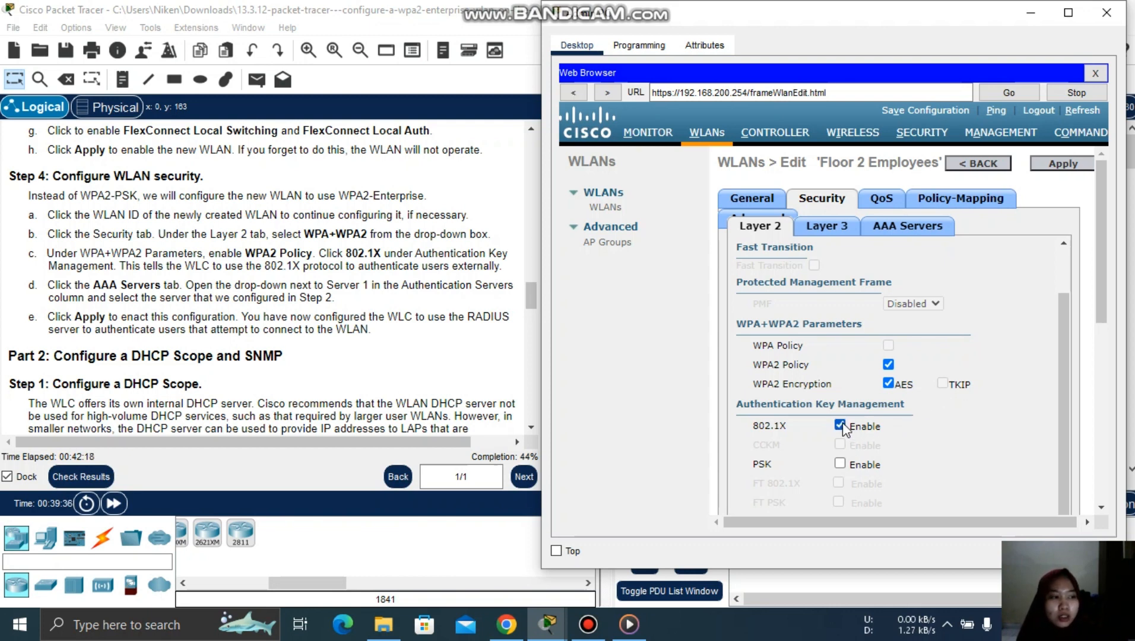
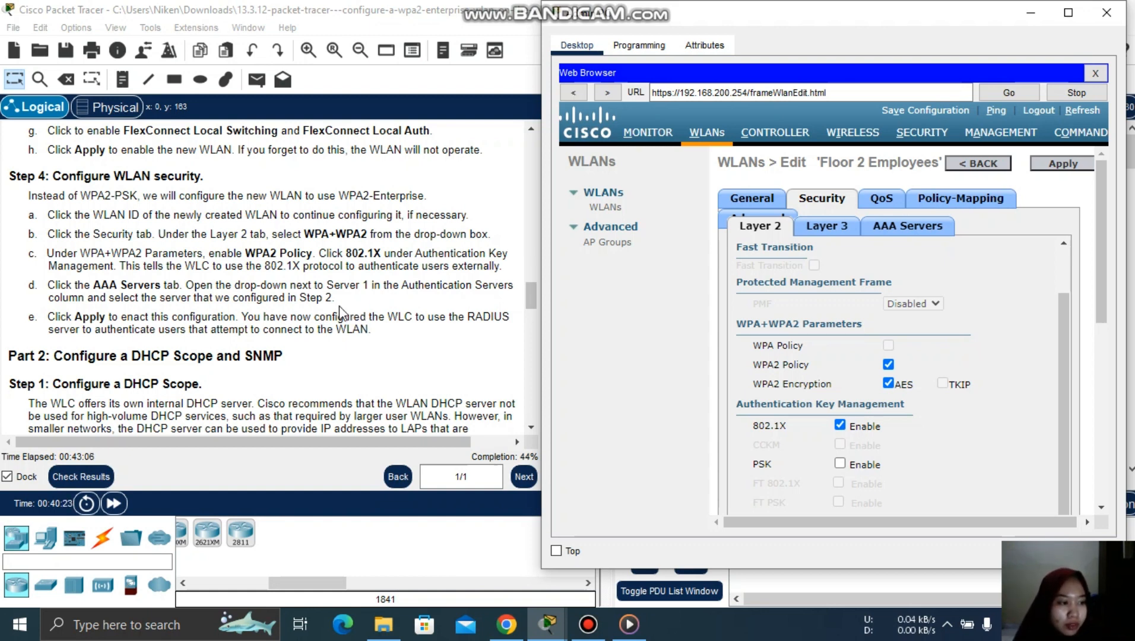
- Point the WLAN's Server 1 authentication to RADIUS 172.31.1.254 port 1812 and apply
click(928, 235)
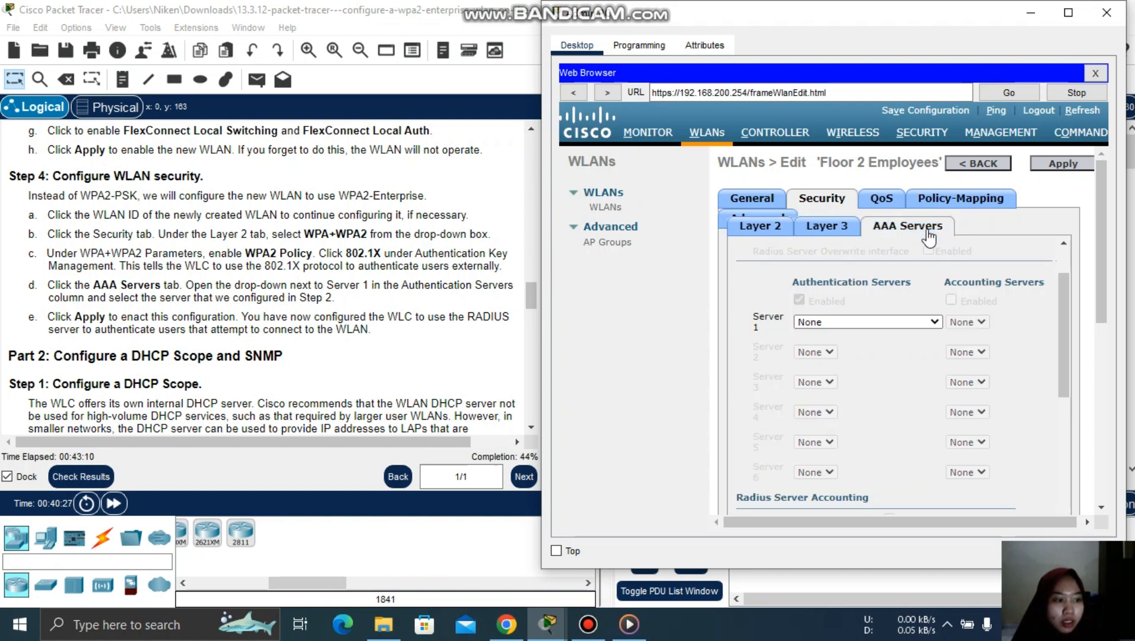
click(934, 322)
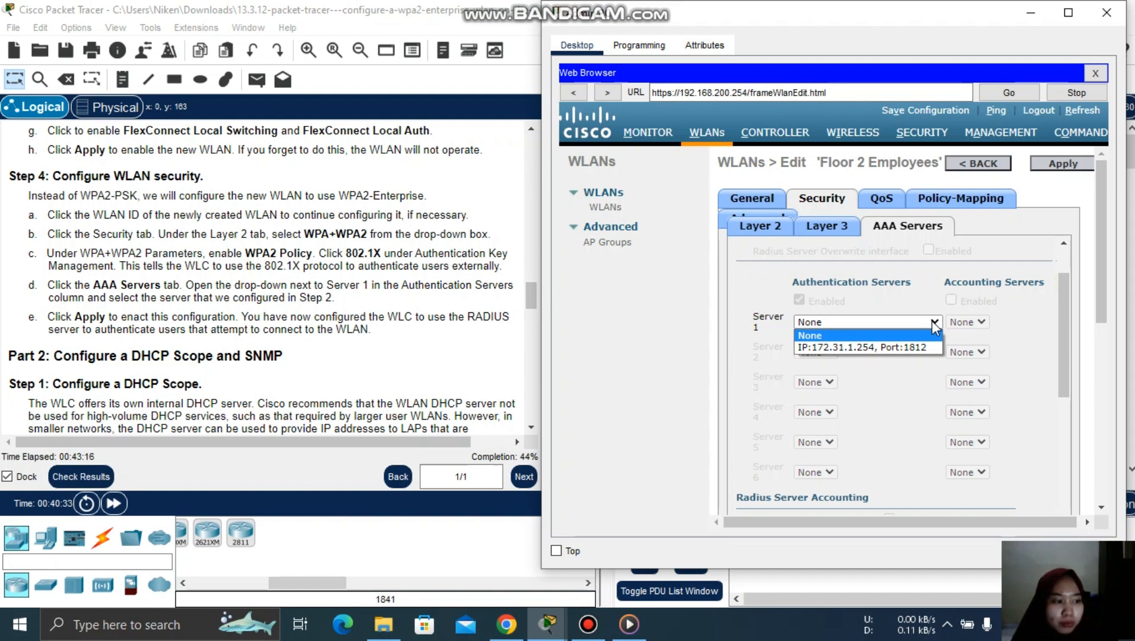
click(909, 347)
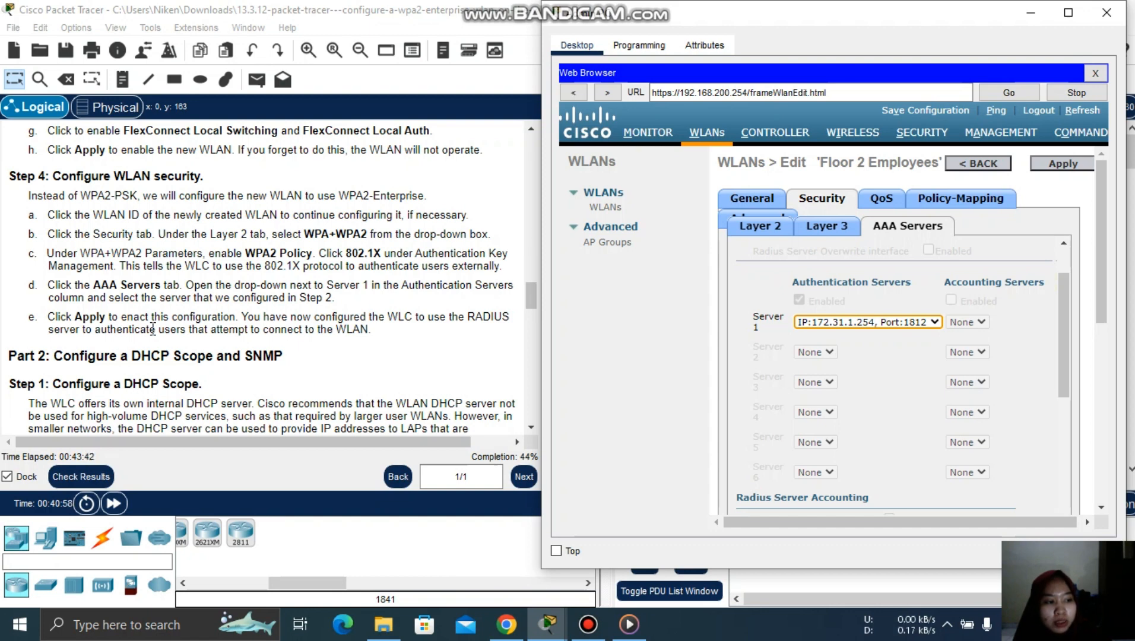
click(1071, 165)
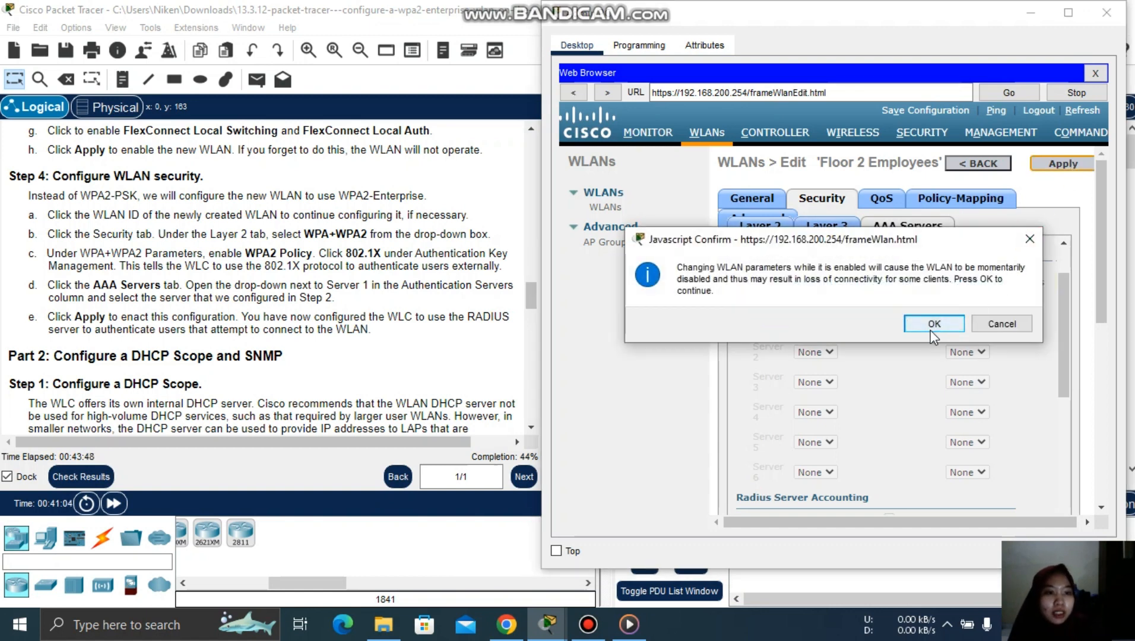
- Confirm the WLAN security change, review the topology, then return to the Admin PC browser
click(934, 333)
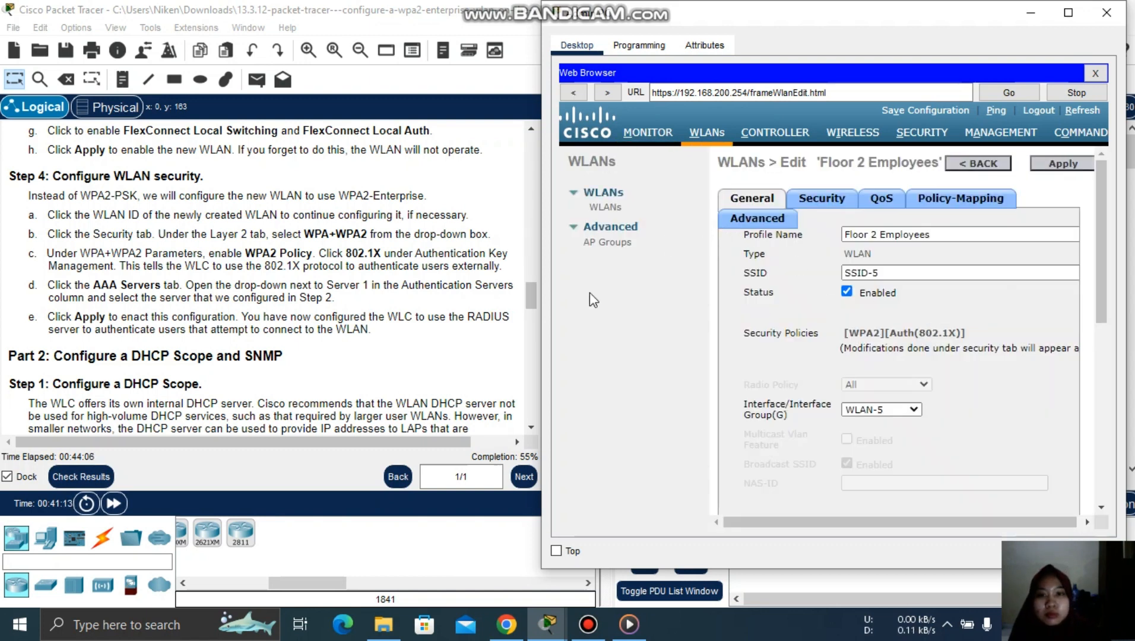
click(528, 302)
drag(527, 303, 535, 325)
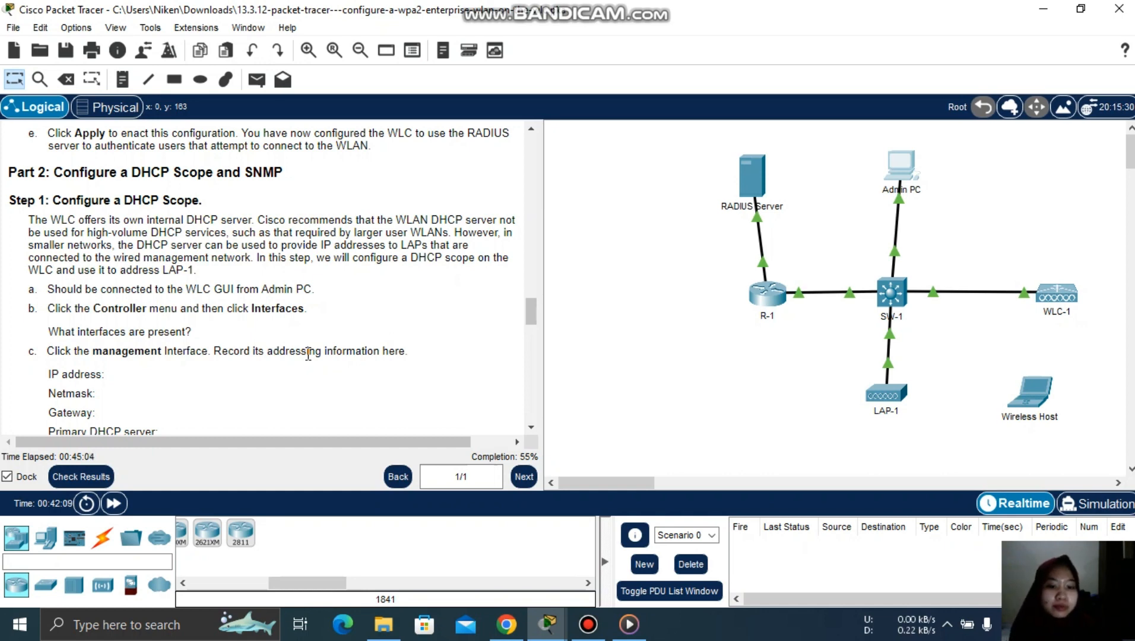
mouse_move(546, 625)
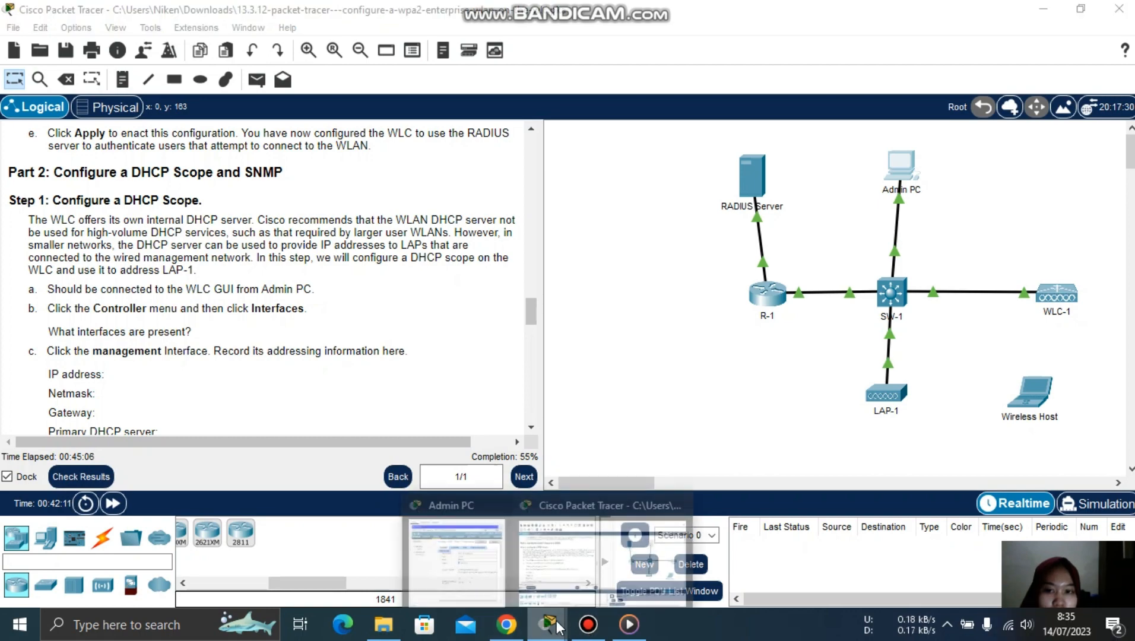
click(474, 566)
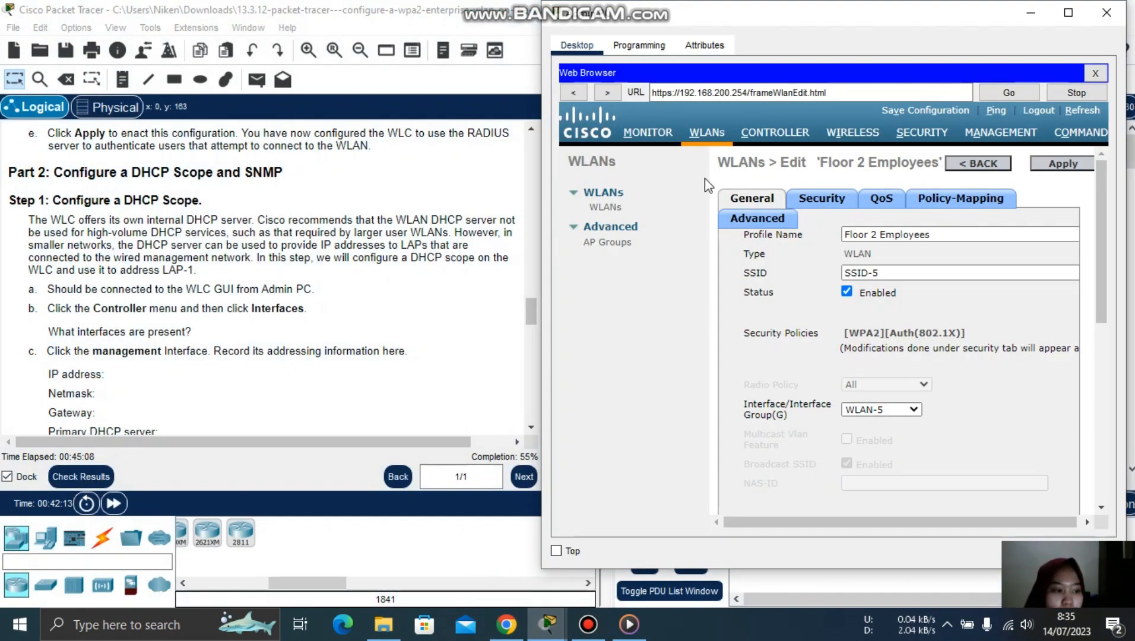
- Open the WLC's management interface edit page from Controller > Interfaces
click(773, 135)
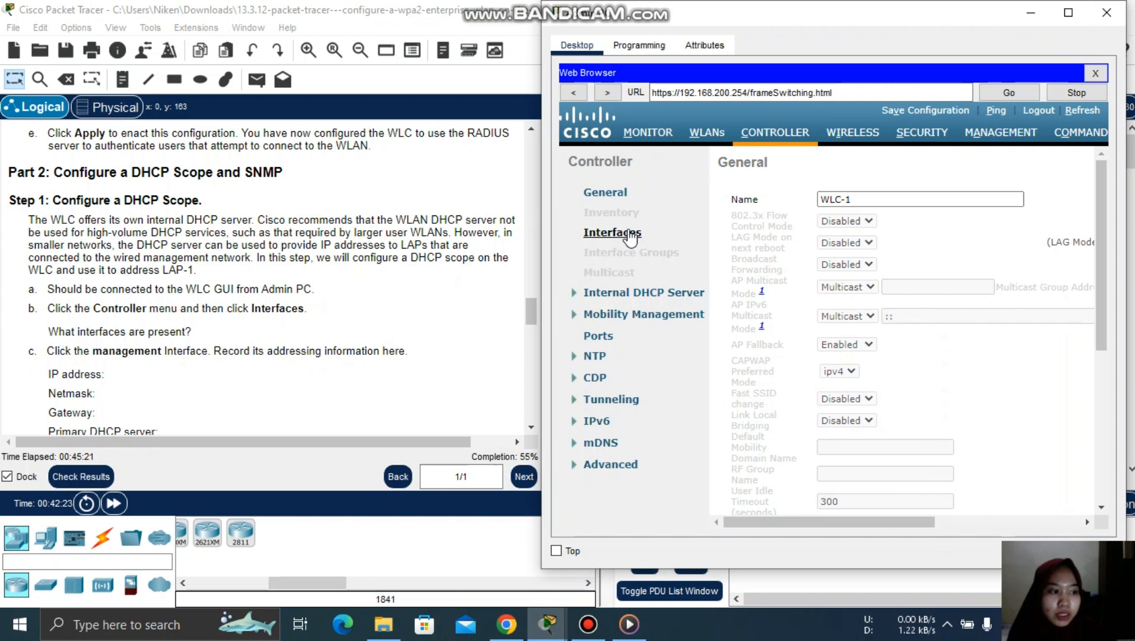
click(613, 233)
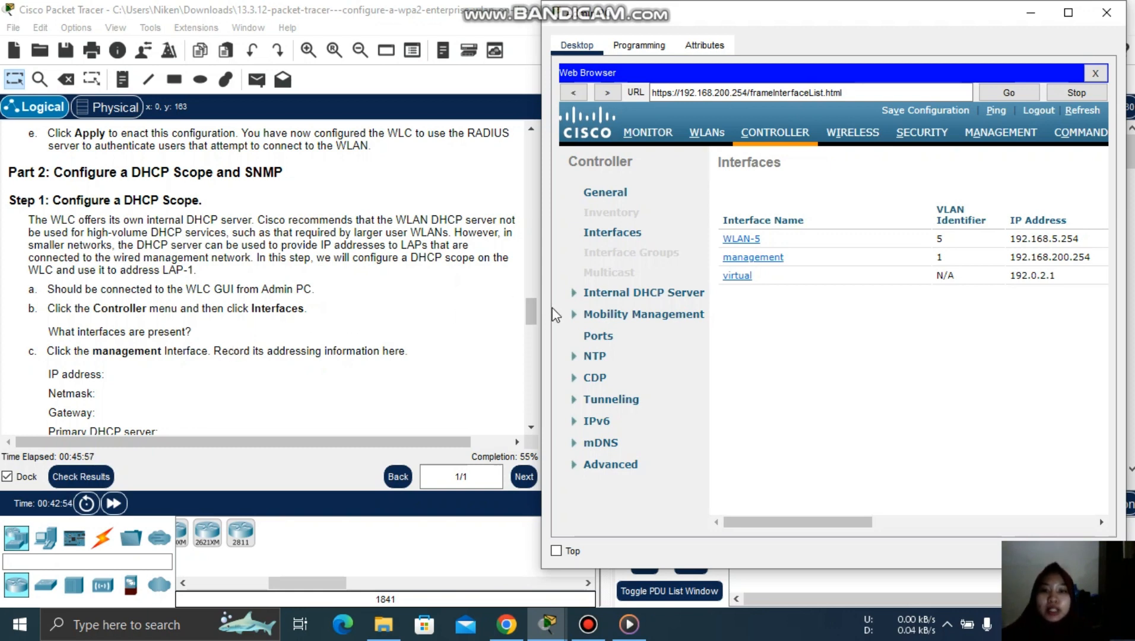
drag(532, 309, 532, 319)
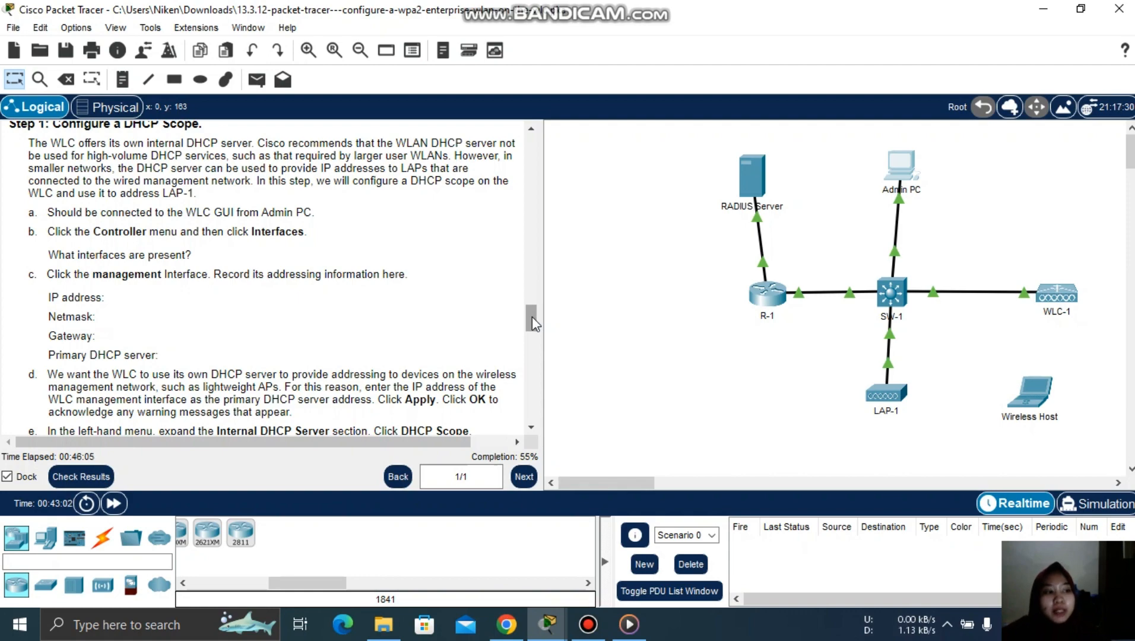
click(547, 624)
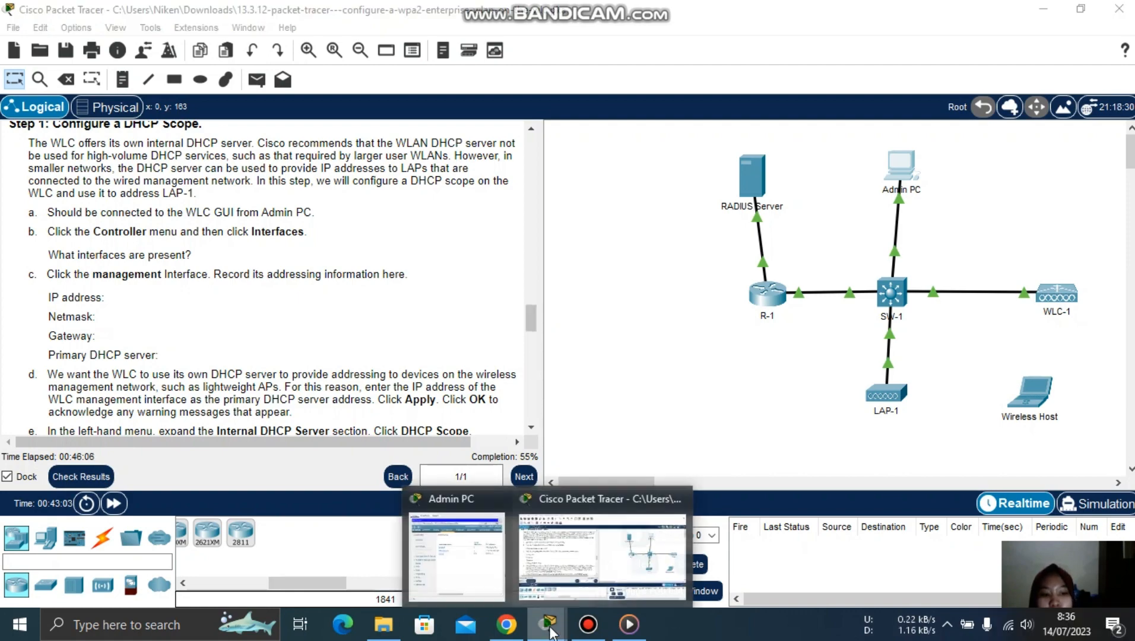
click(477, 572)
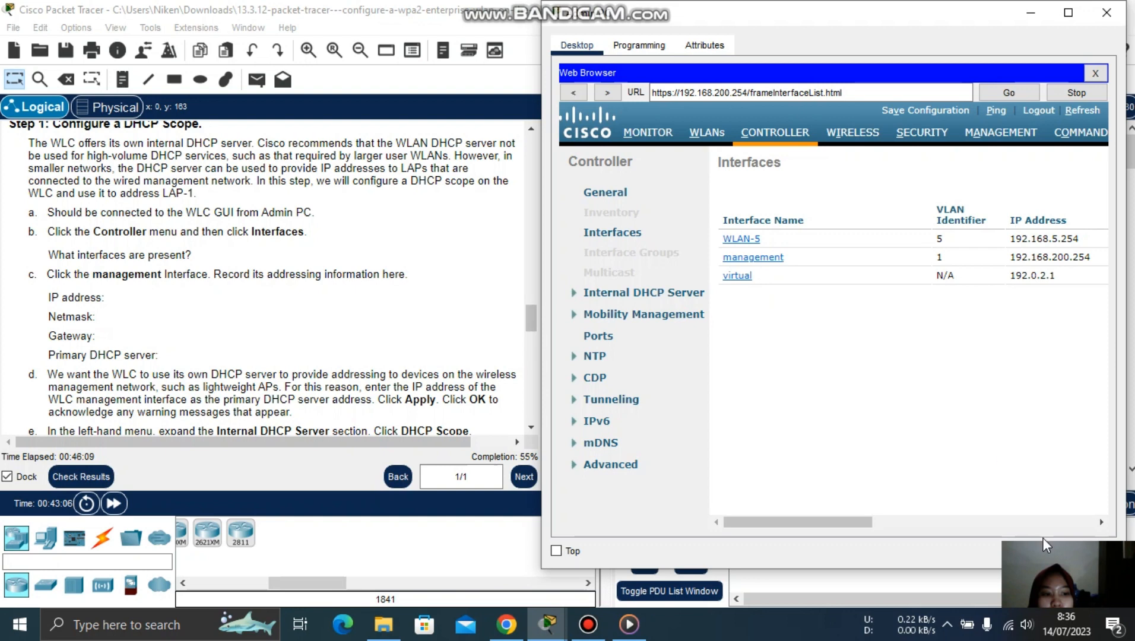
click(774, 260)
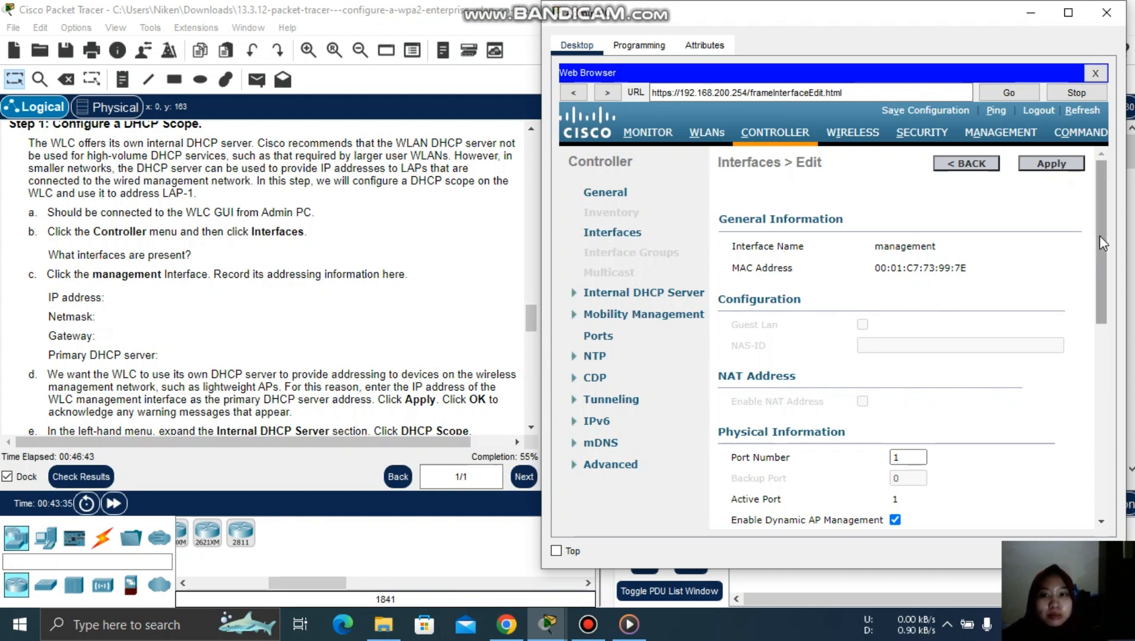
- Check the management interface's IP, netmask and gateway, then read the Wired Management scope instructions
drag(1100, 236, 1118, 374)
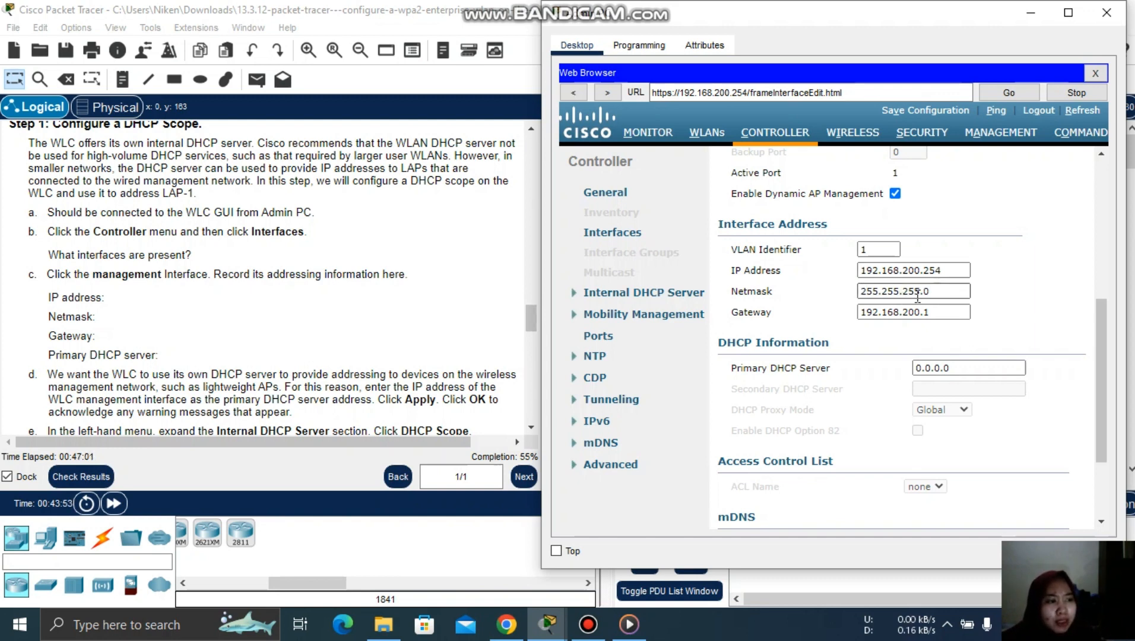
click(864, 295)
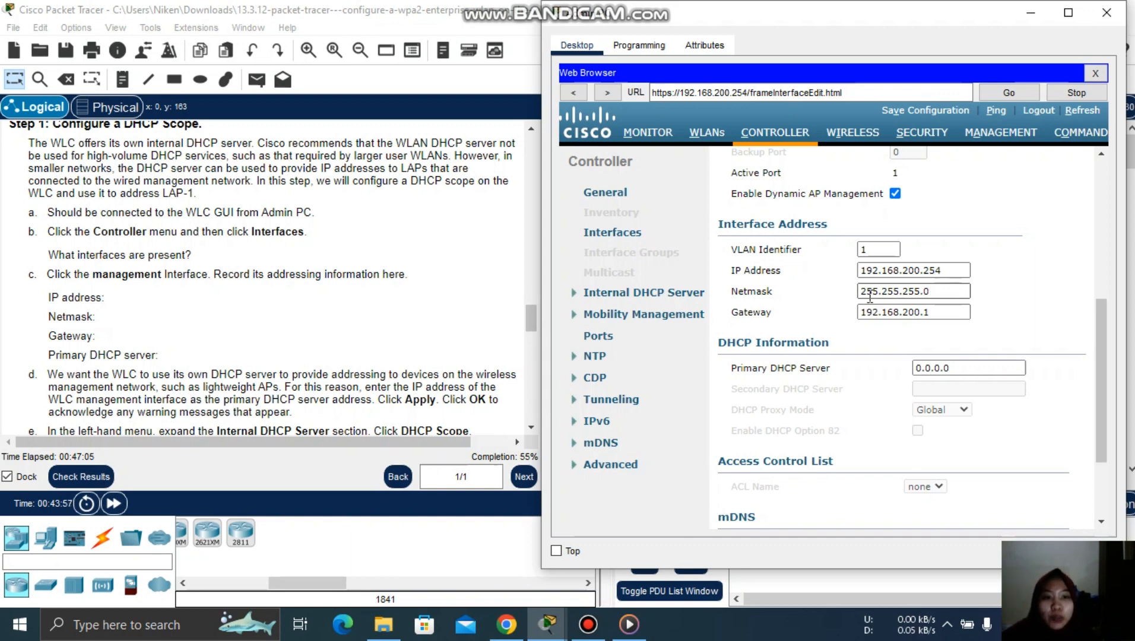
click(885, 313)
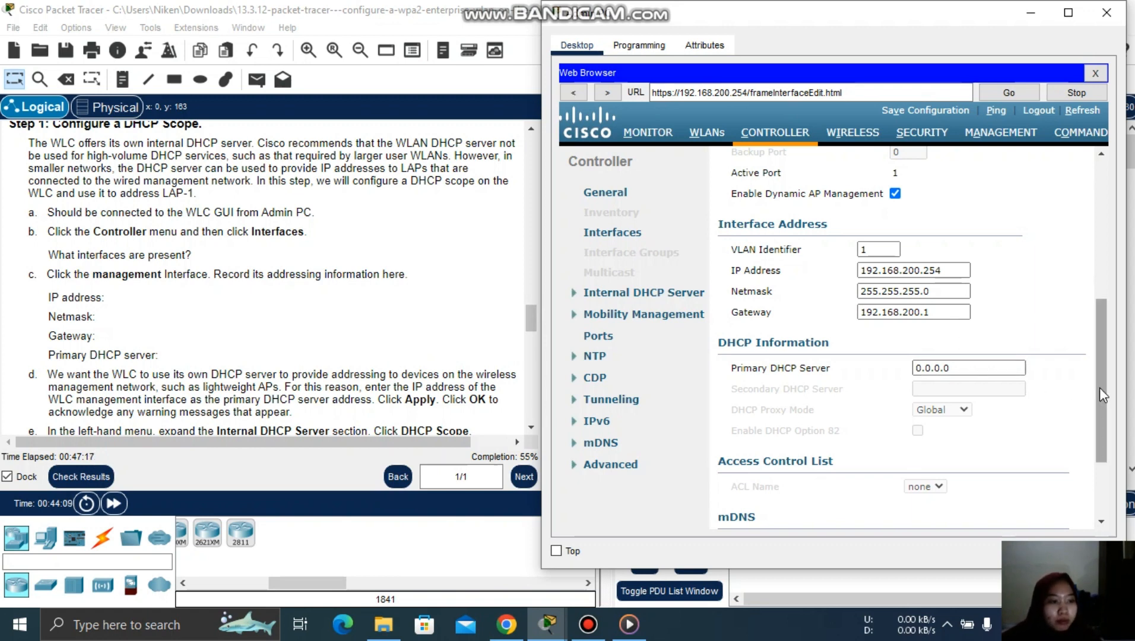
drag(1100, 388, 1104, 442)
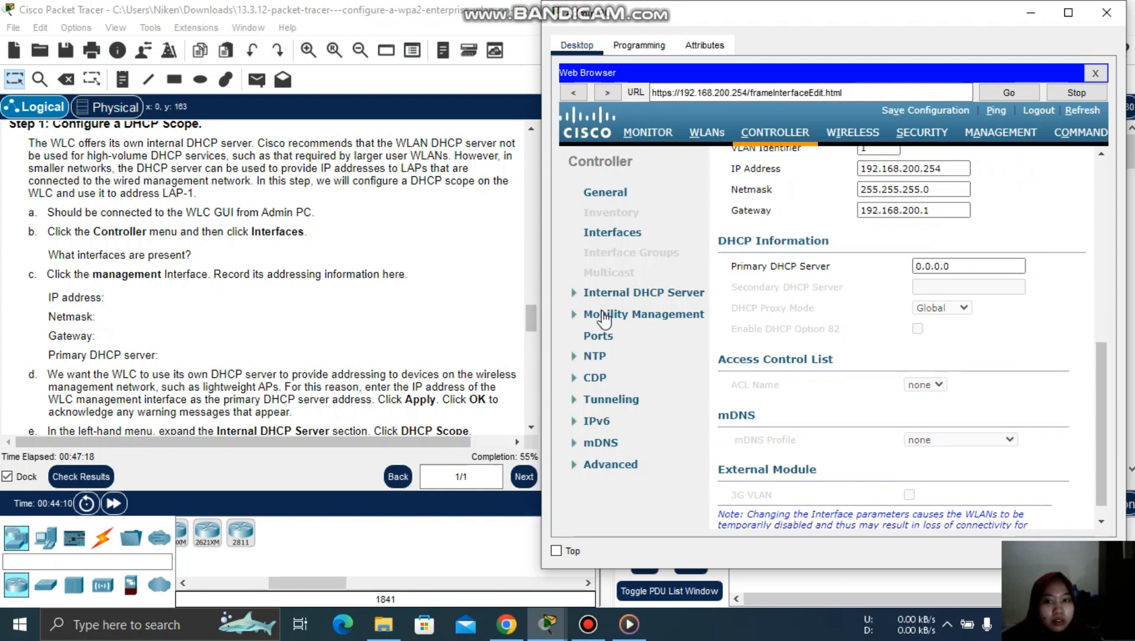
click(533, 321)
drag(533, 321, 533, 339)
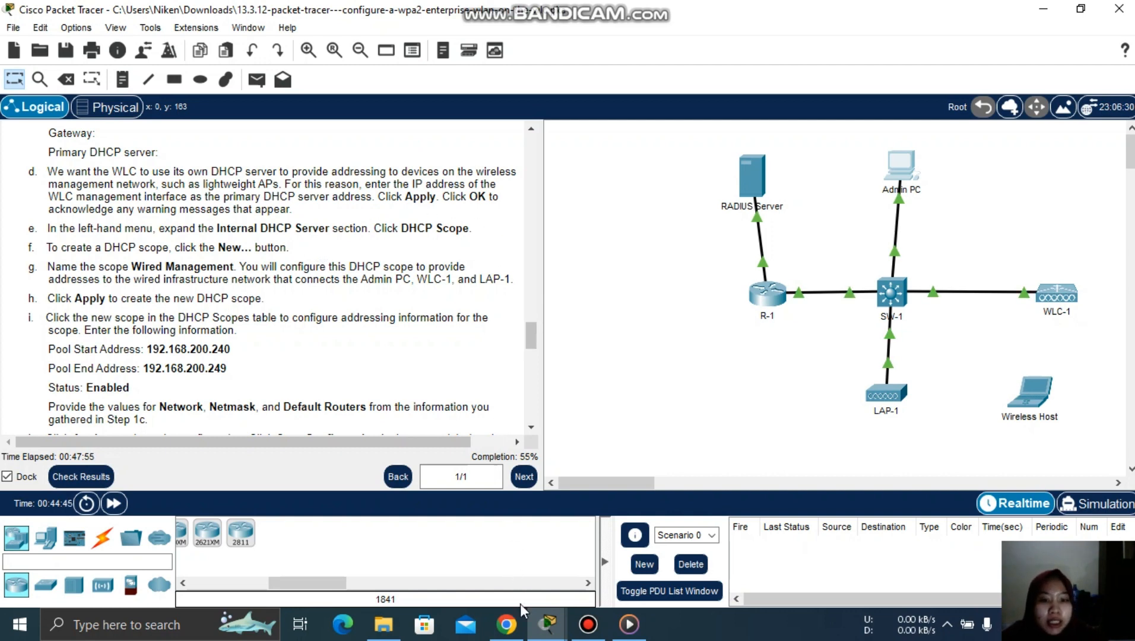
- Set the management interface's Primary DHCP Server to 192.168.5.1
mouse_move(547, 624)
click(456, 552)
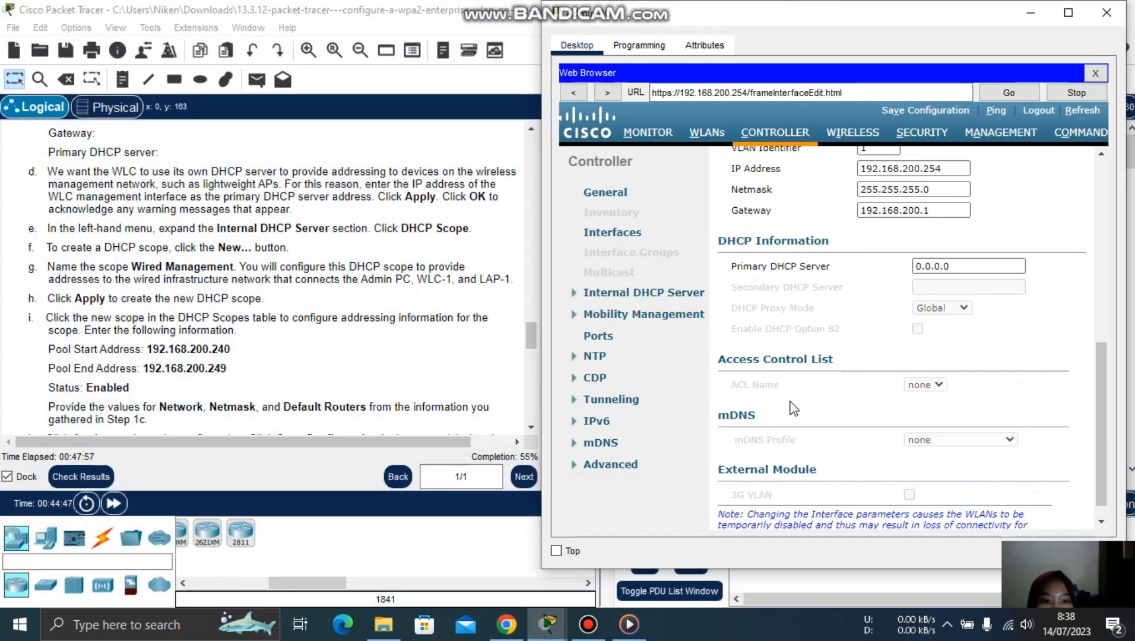
click(943, 266)
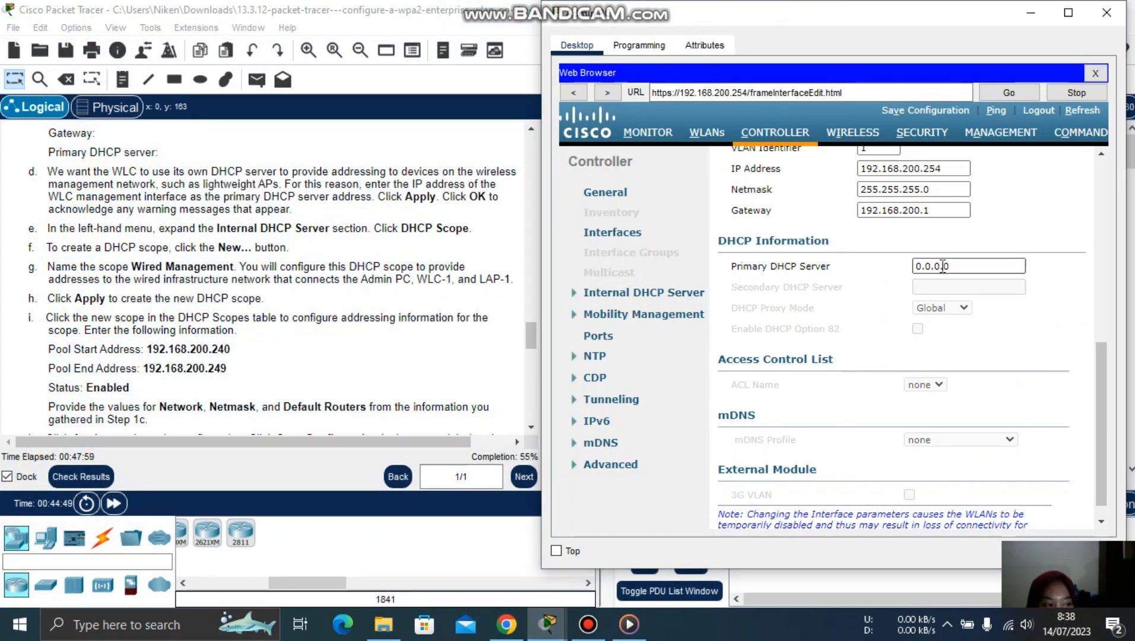
drag(957, 263, 873, 270)
text(16)
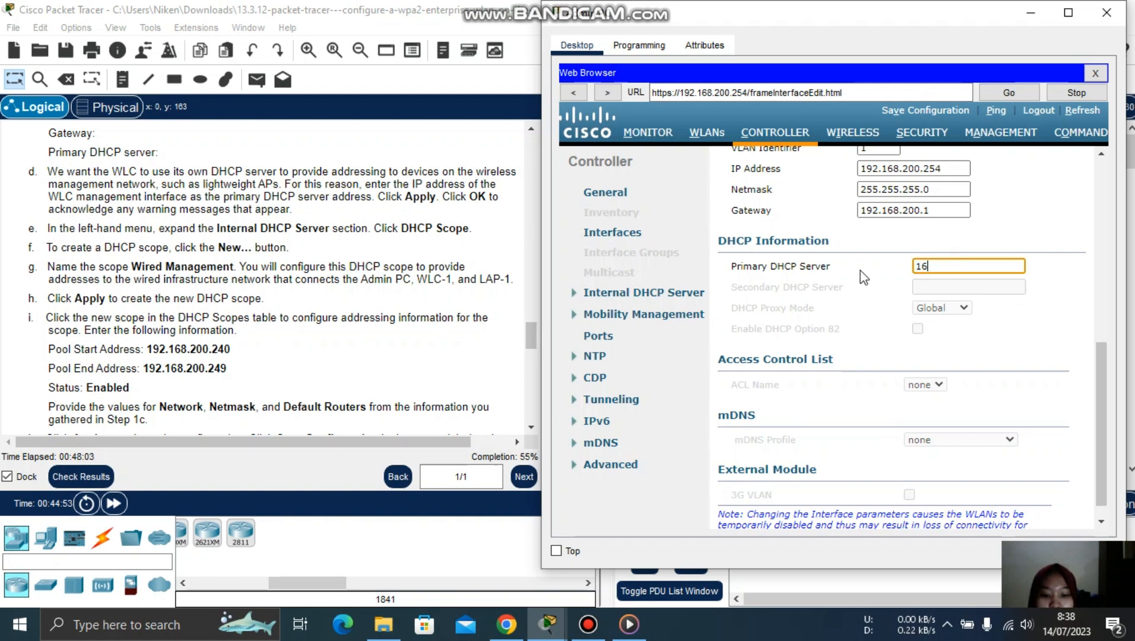
text(8)
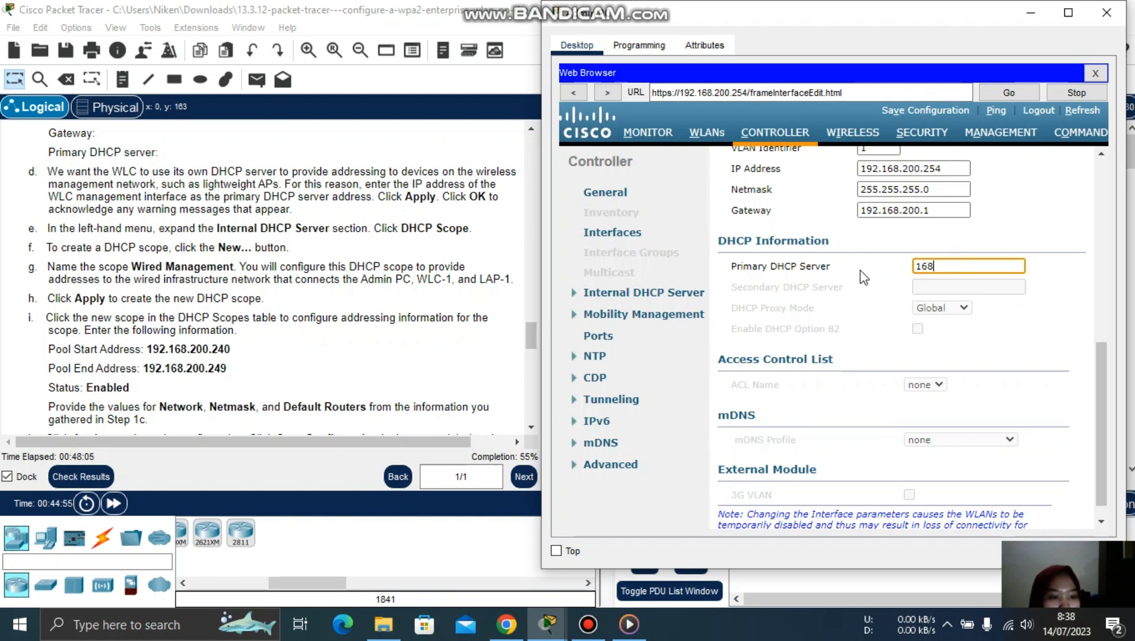
key(BackSpace)
key(BackSpace)
key(BackSpace)
text(192.1)
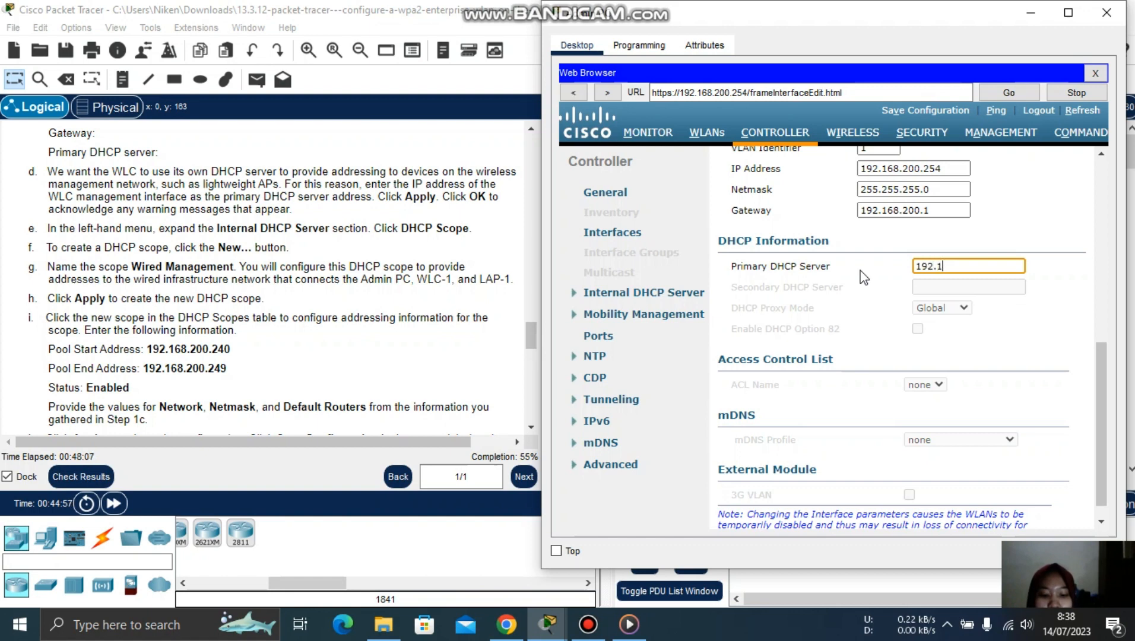
text(68.)
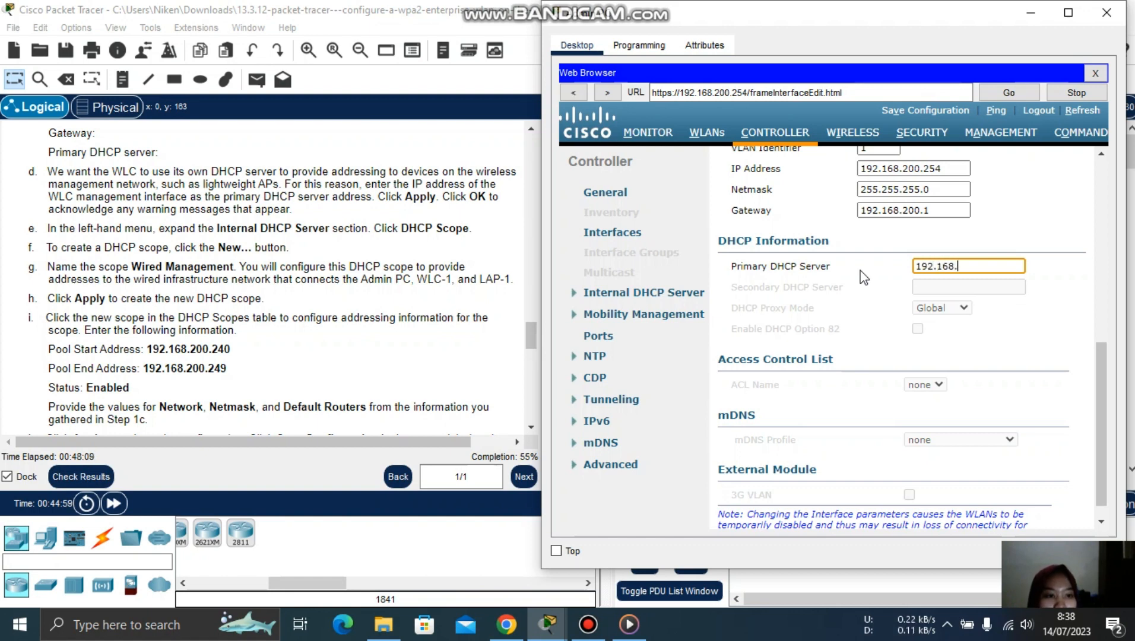
text(5.1)
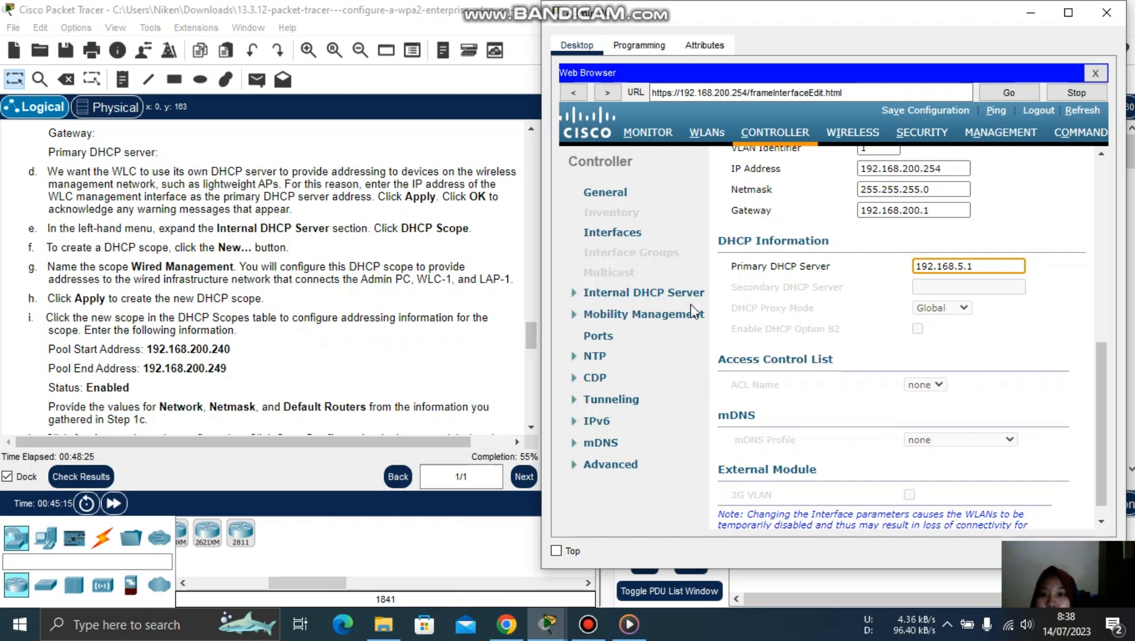
- Apply the interface change, accepting the AP managers and WLAN-disable warnings
drag(1098, 402, 1096, 211)
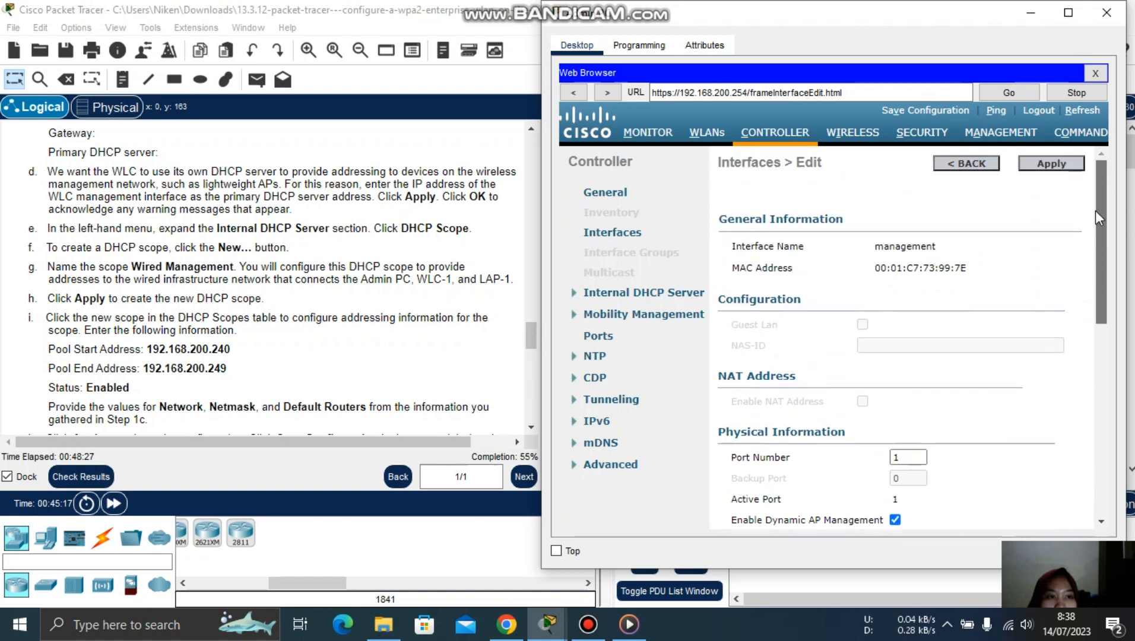
click(1061, 172)
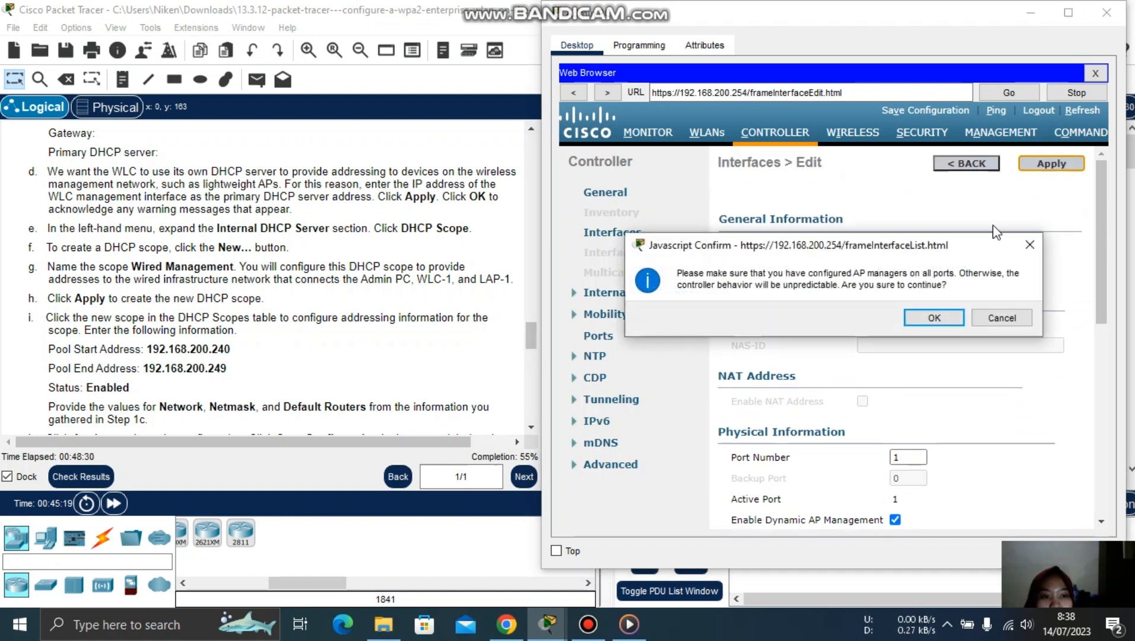
click(934, 319)
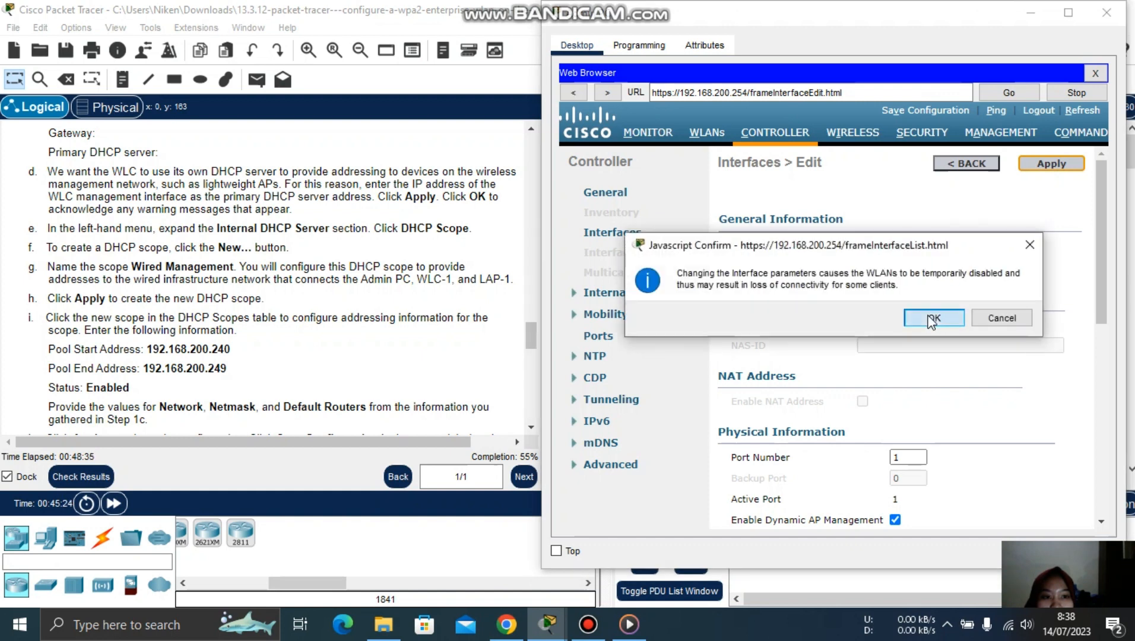
click(934, 319)
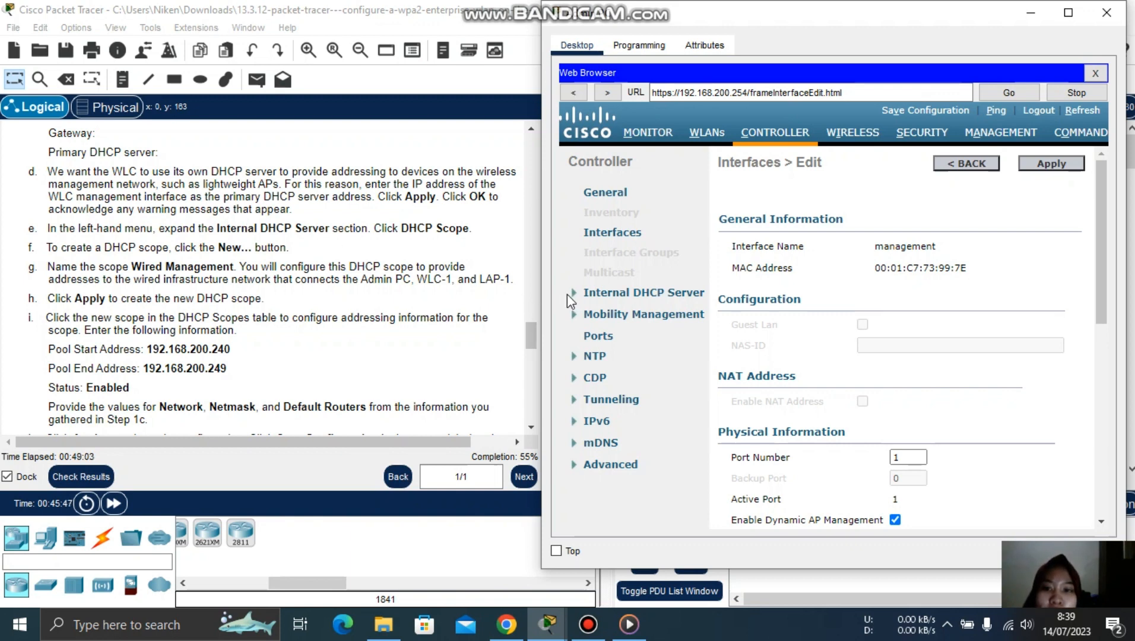
- Open Internal DHCP Server > DHCP Scope, which lists only day0-dhcp-mgmt
click(619, 300)
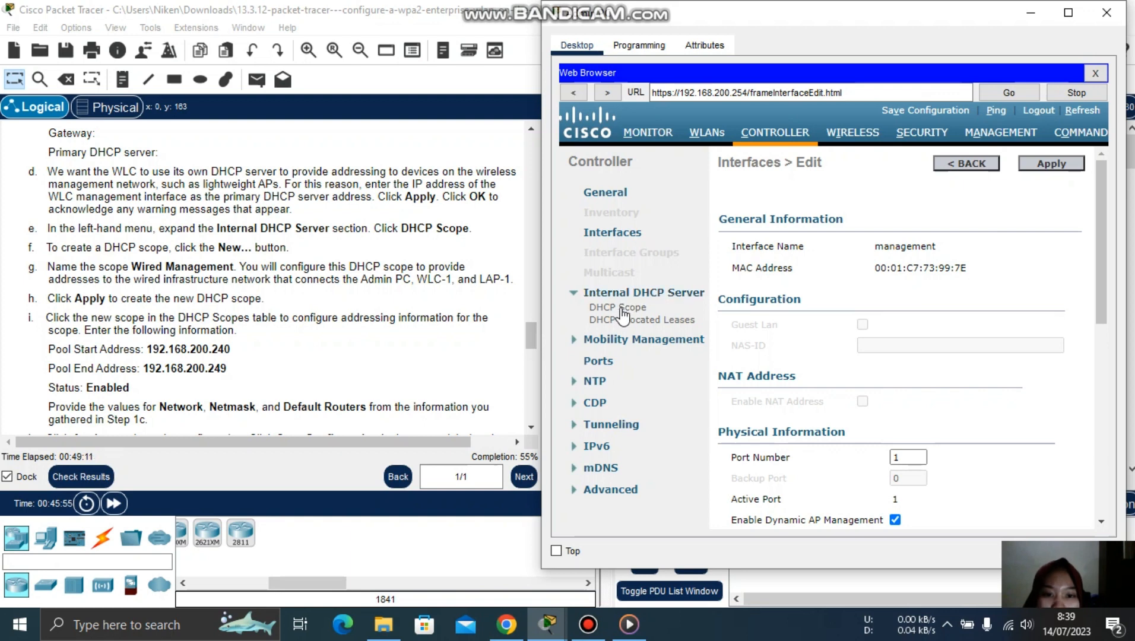
click(621, 310)
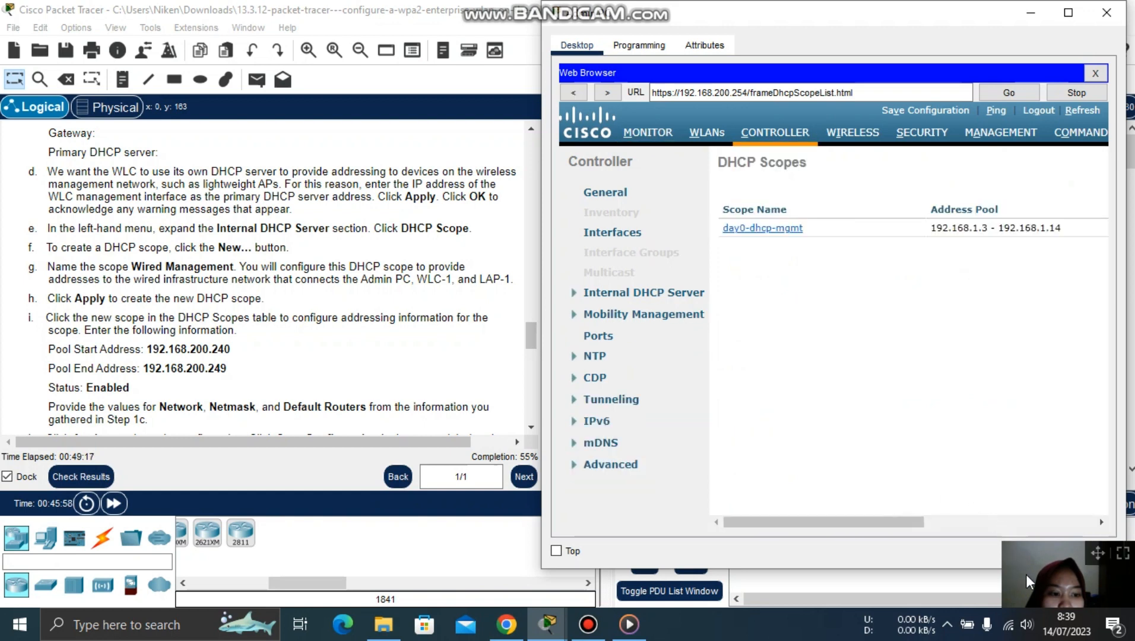
click(588, 624)
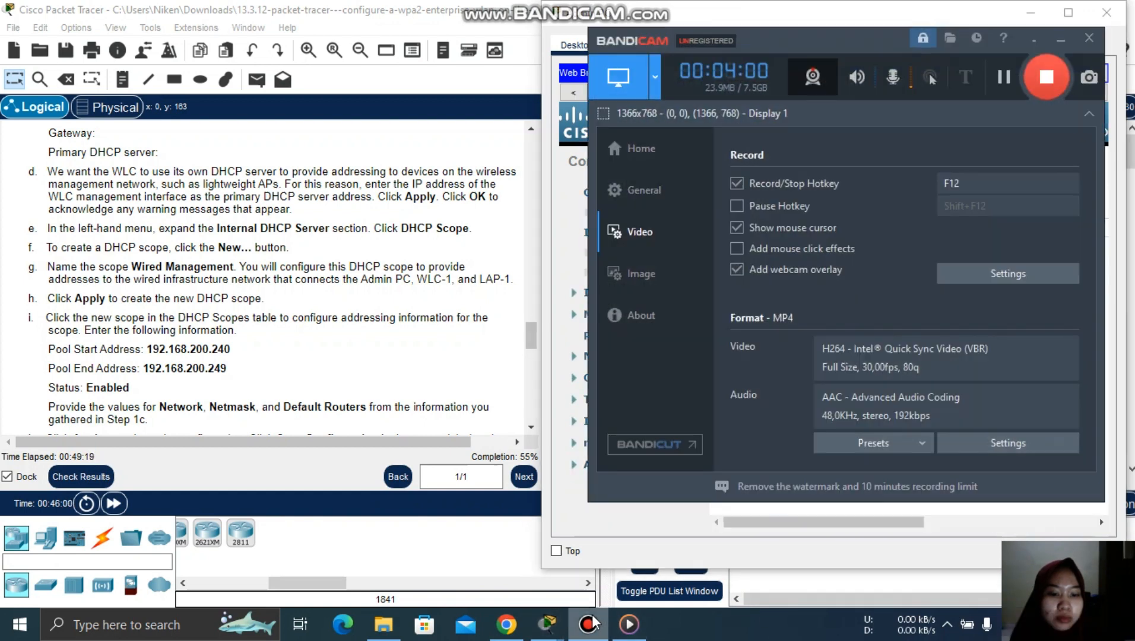
click(1061, 41)
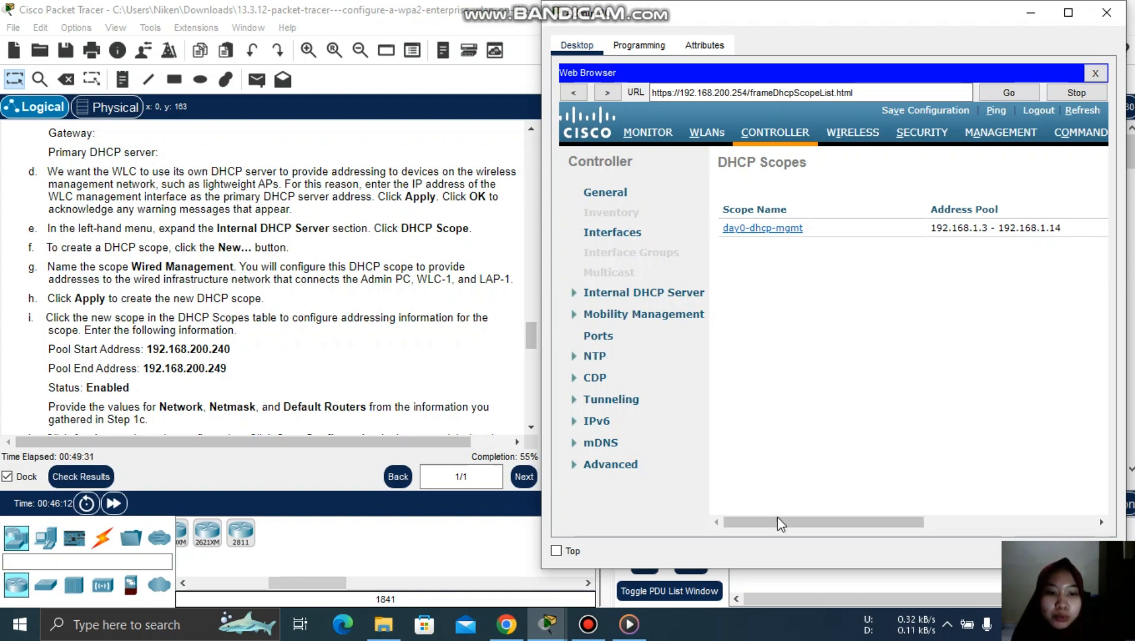
drag(780, 523, 1016, 496)
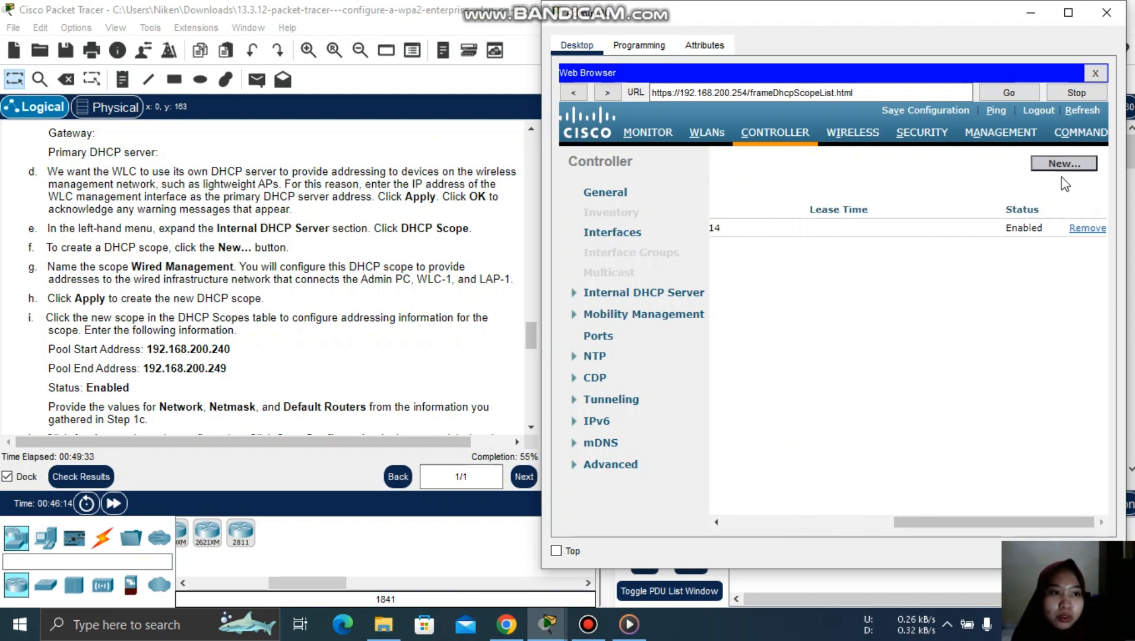
- Start a new DHCP scope and name it 'Wired Management'
click(1064, 167)
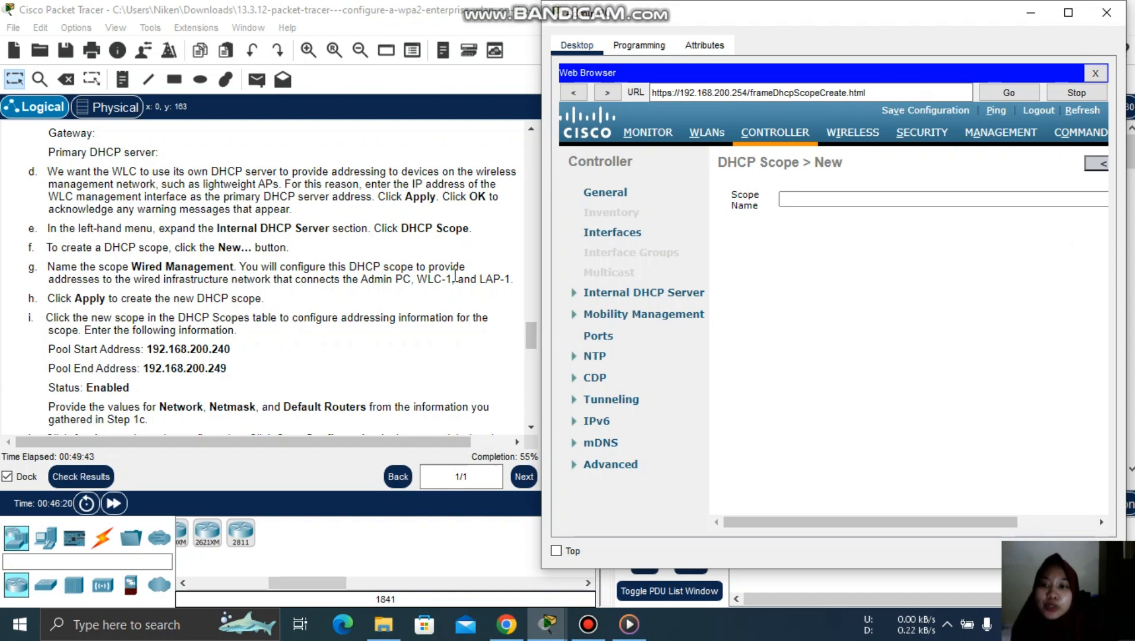
click(796, 200)
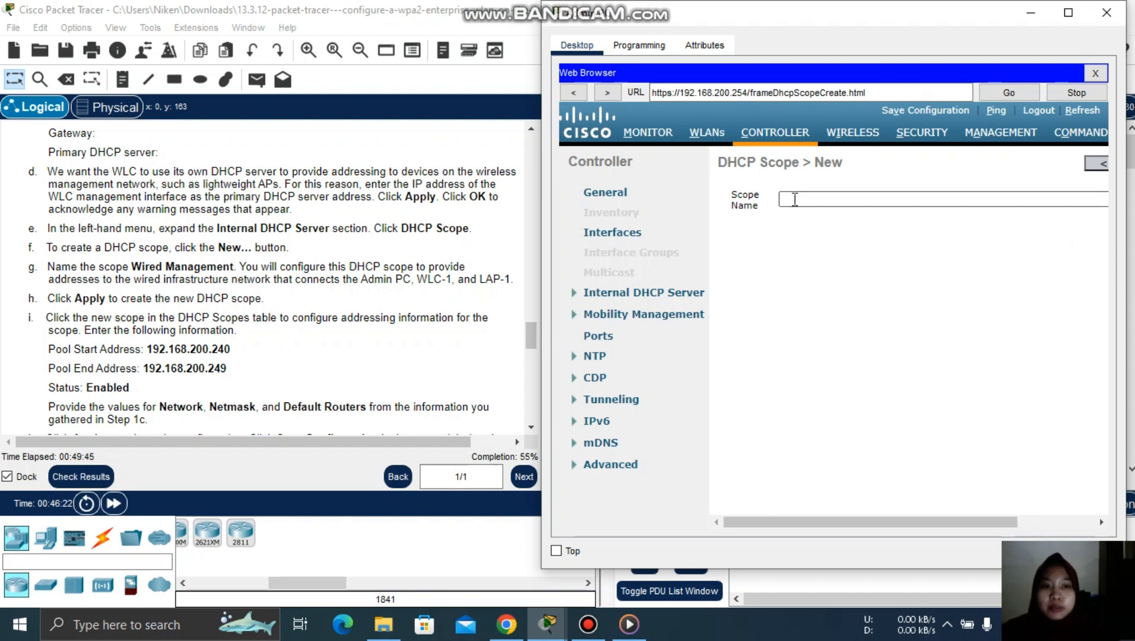
text(Wire)
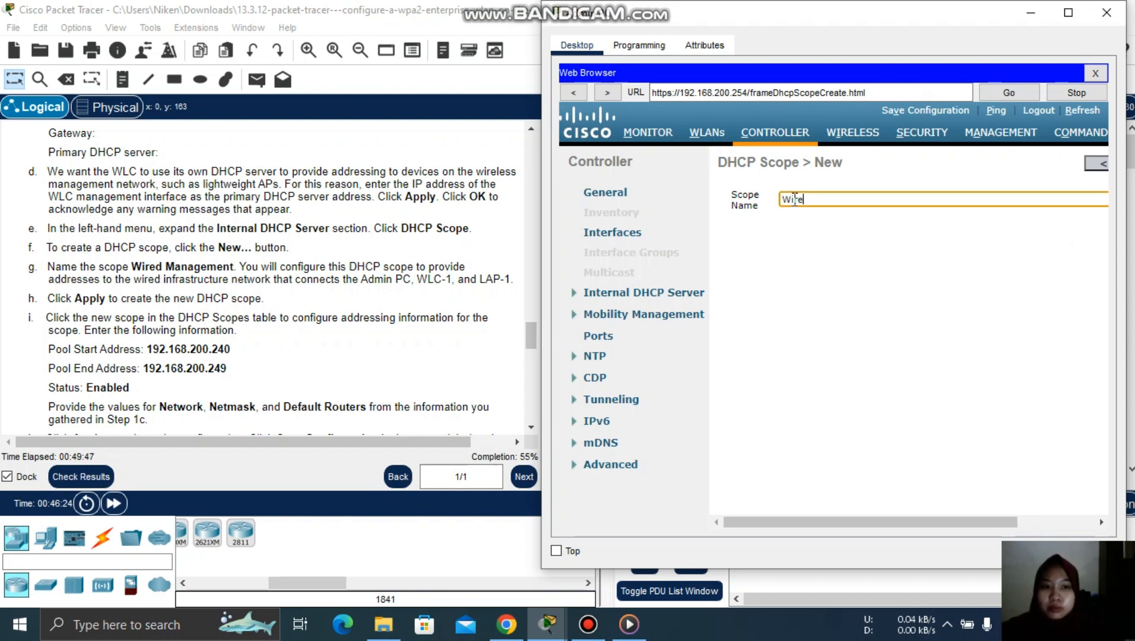
text(d Management)
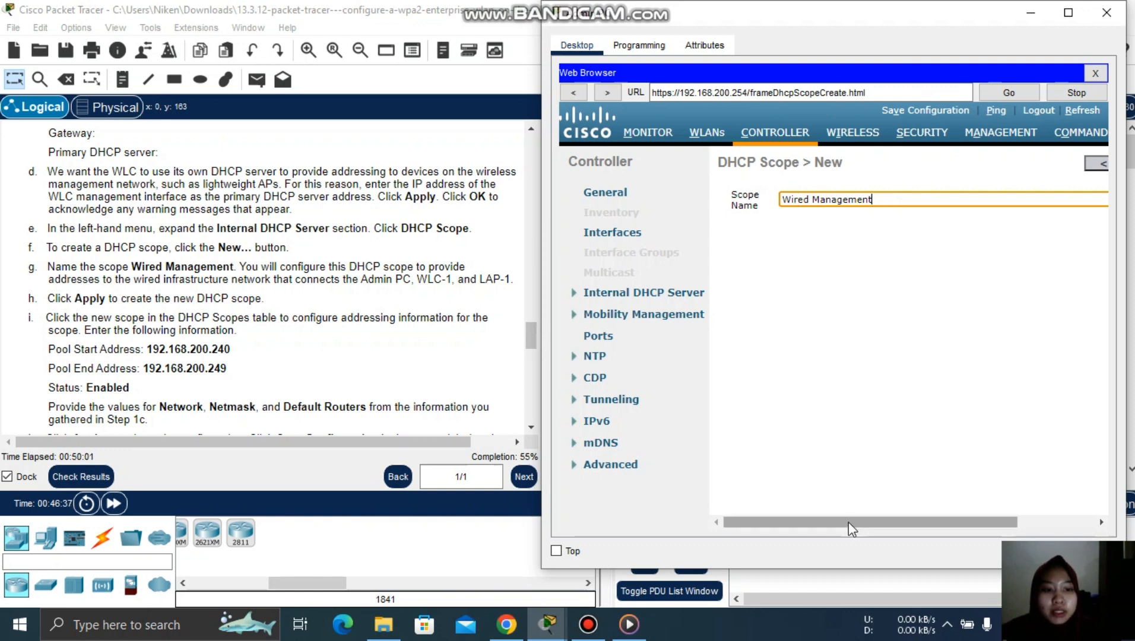
drag(849, 521, 1003, 520)
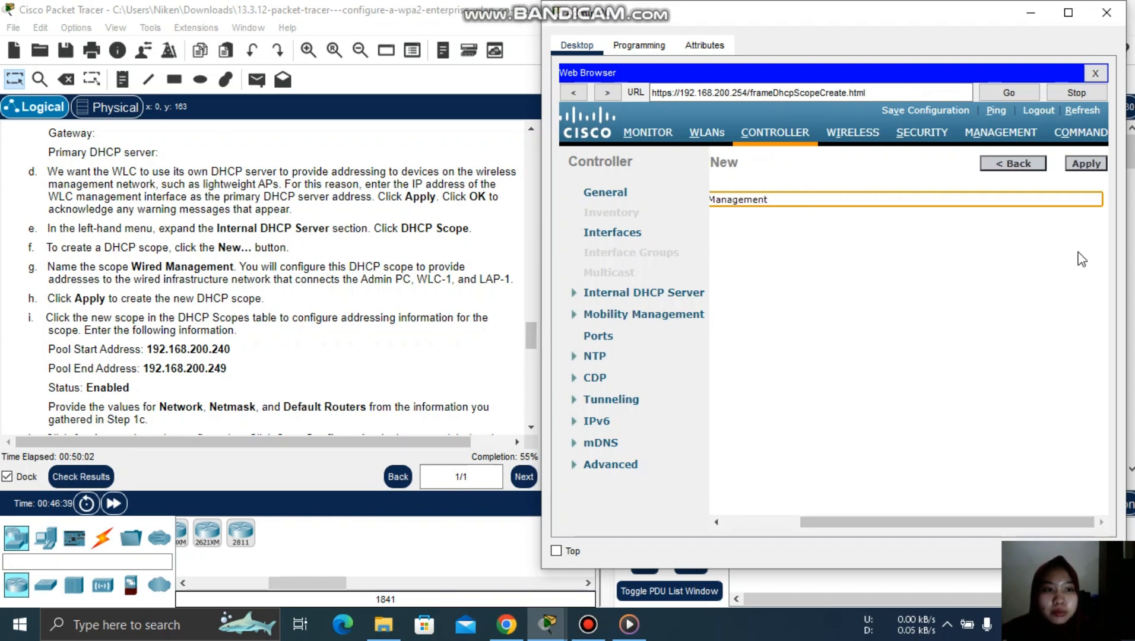
click(1092, 165)
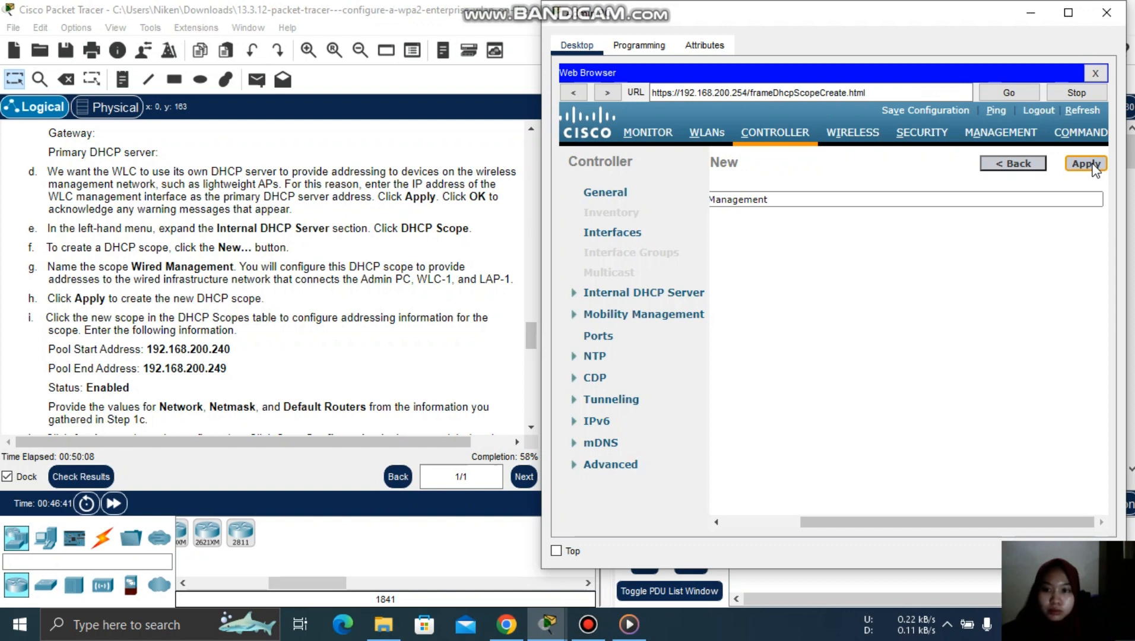
- Create the Wired Management scope and open it for editing
click(1093, 166)
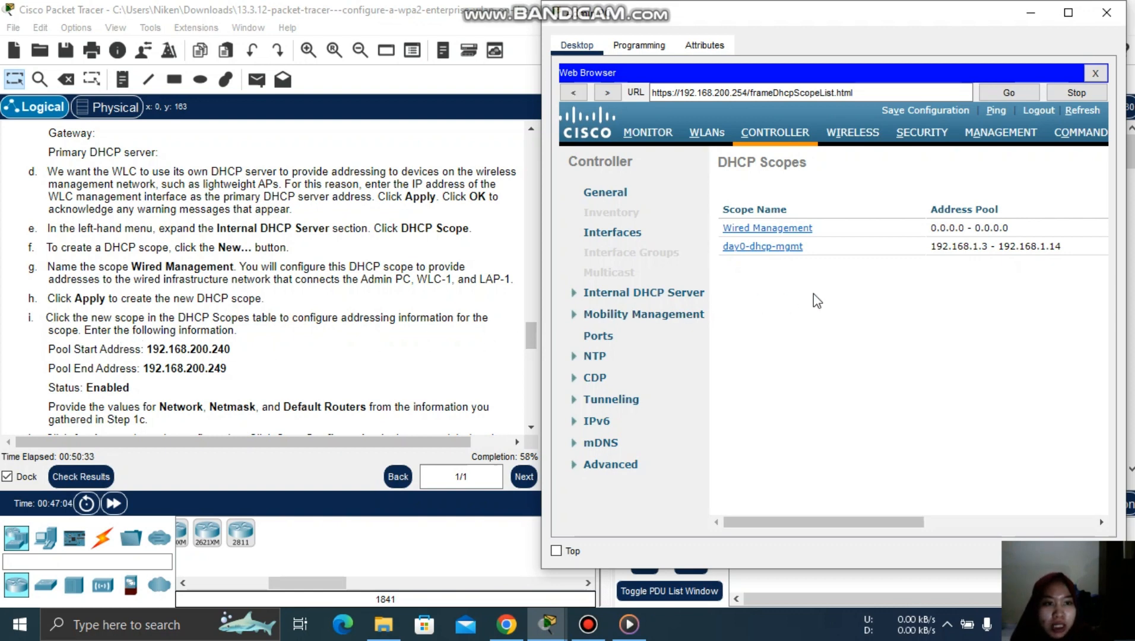
click(760, 229)
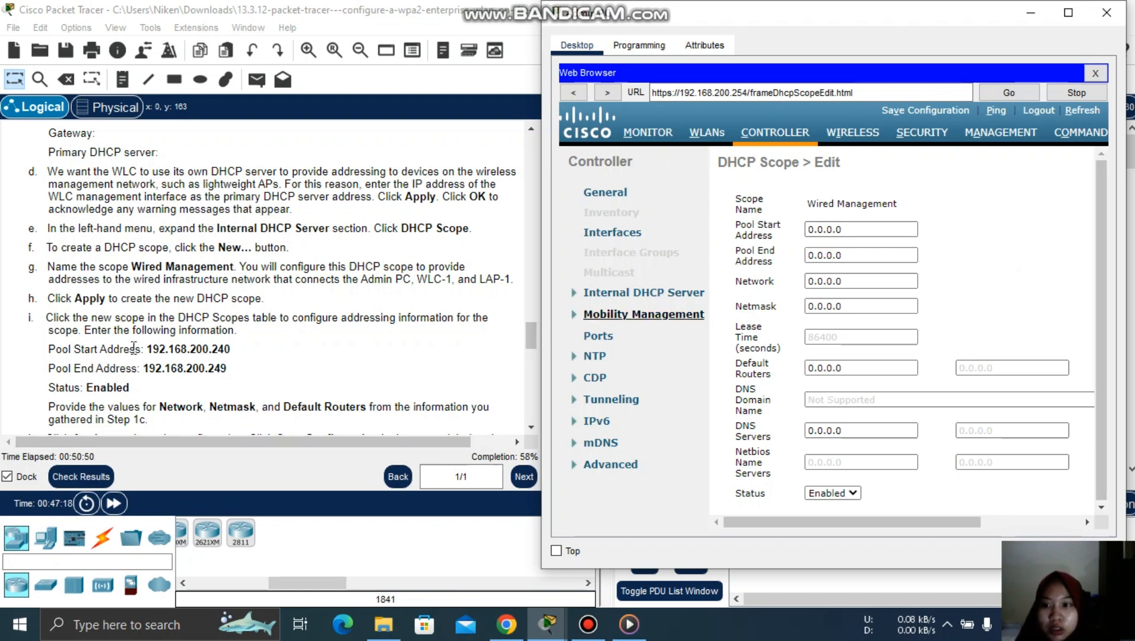
- Enter pool start 192.168.200.240 and pool end 192.168.200.249
click(849, 230)
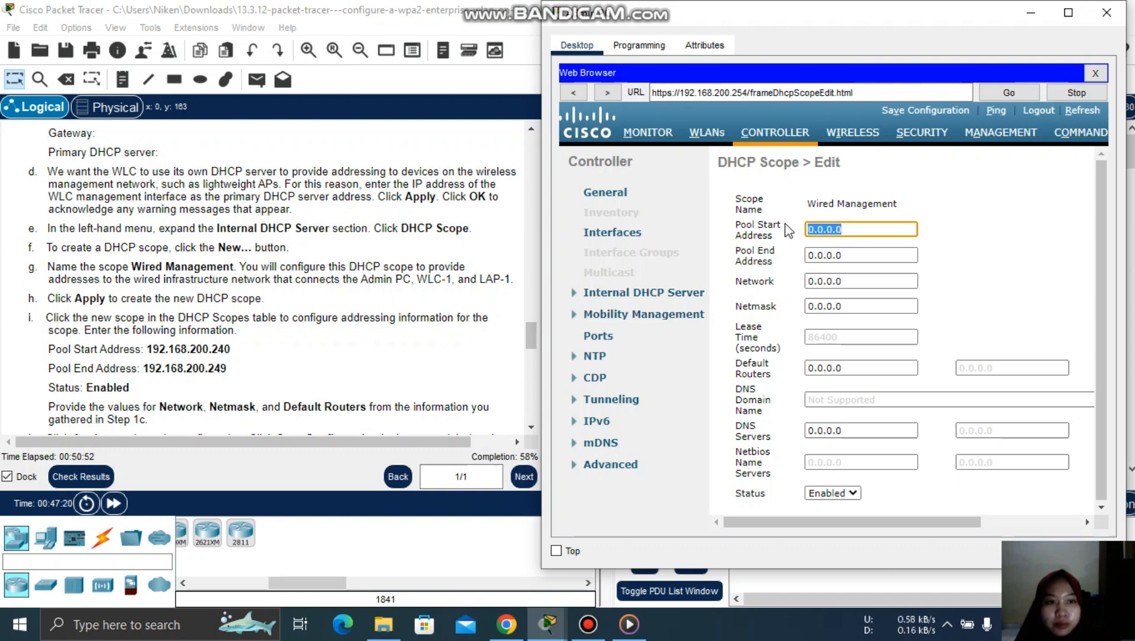
text(192)
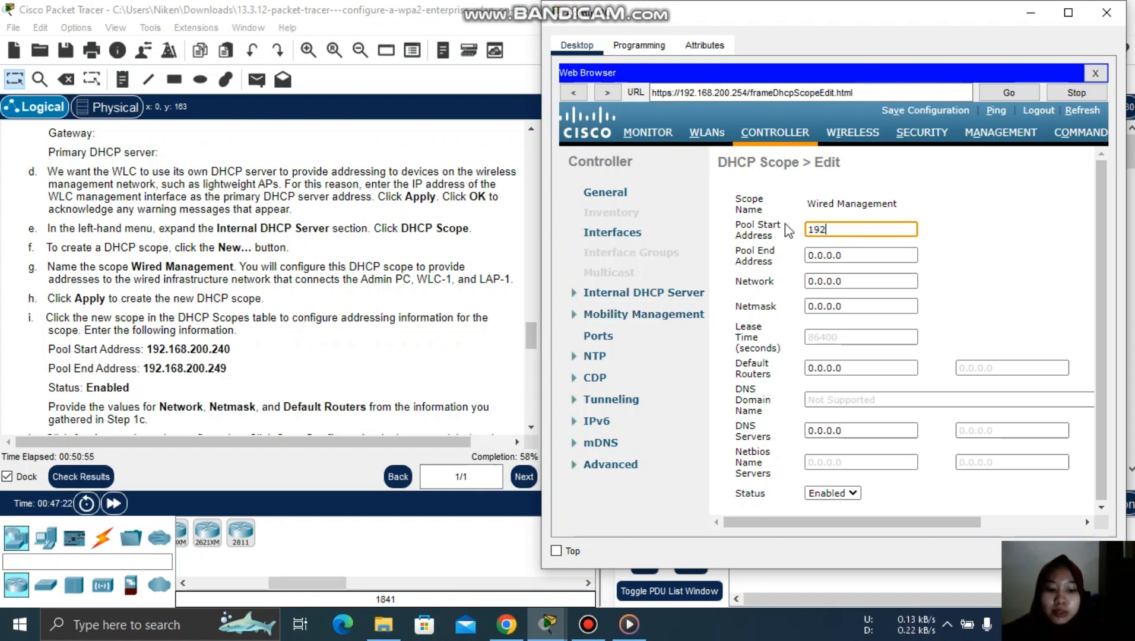
text(.168)
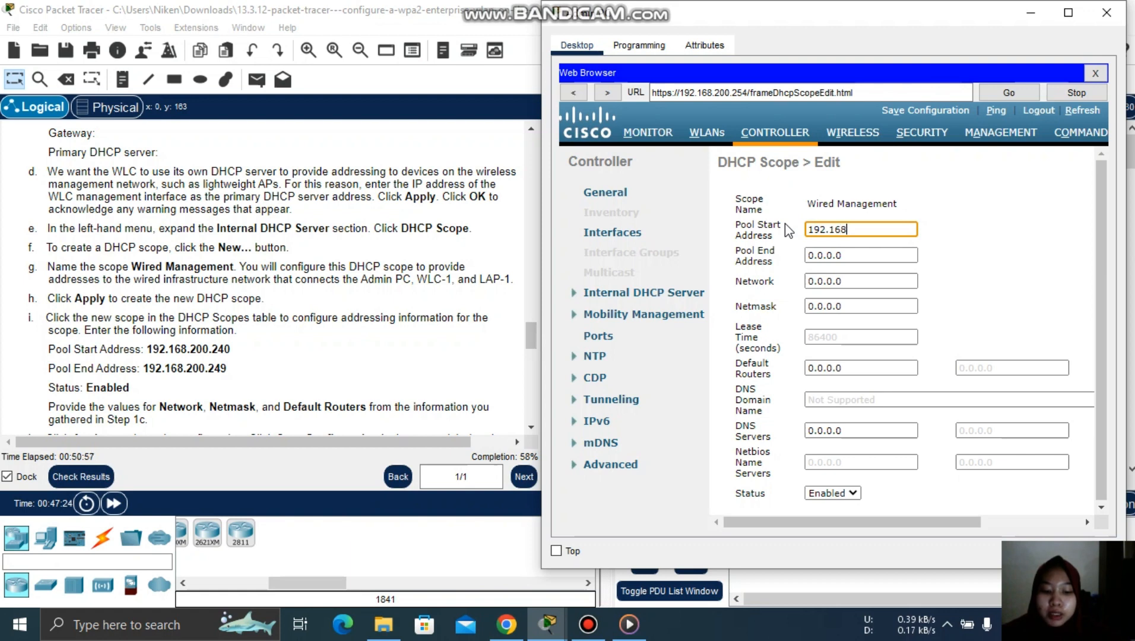
text(.200.240)
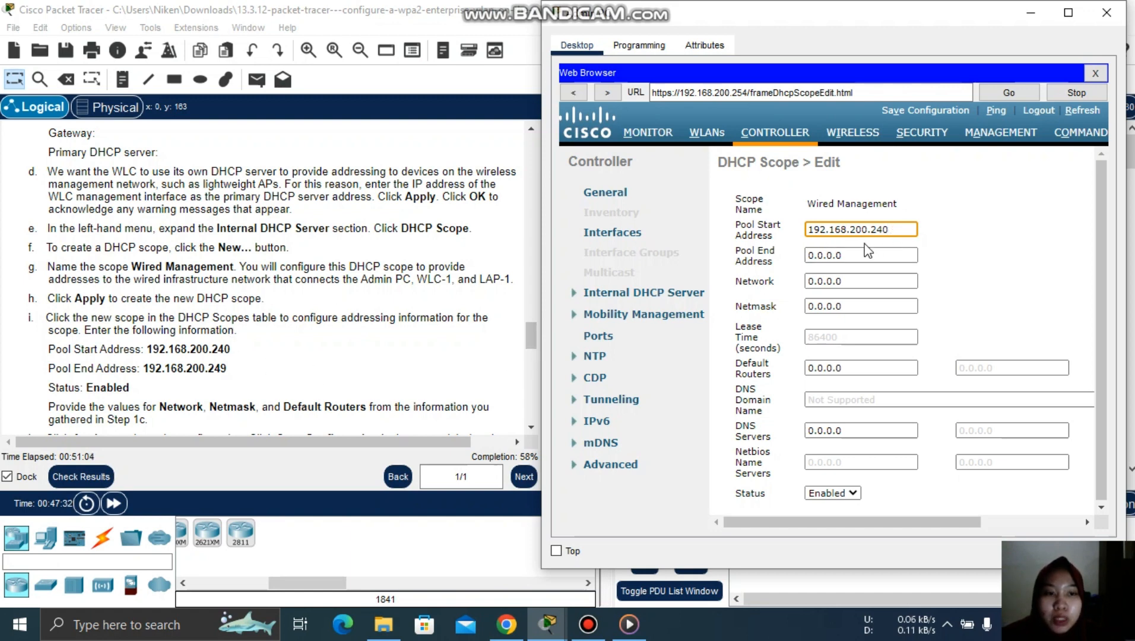
key(Tab)
text(1)
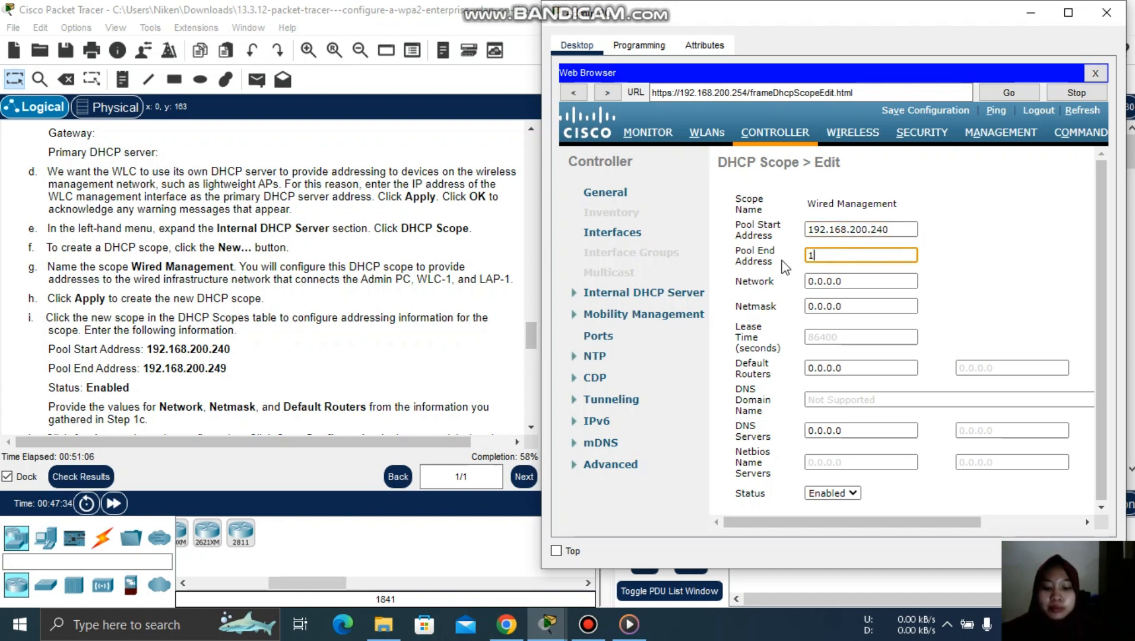
text(92.168.2)
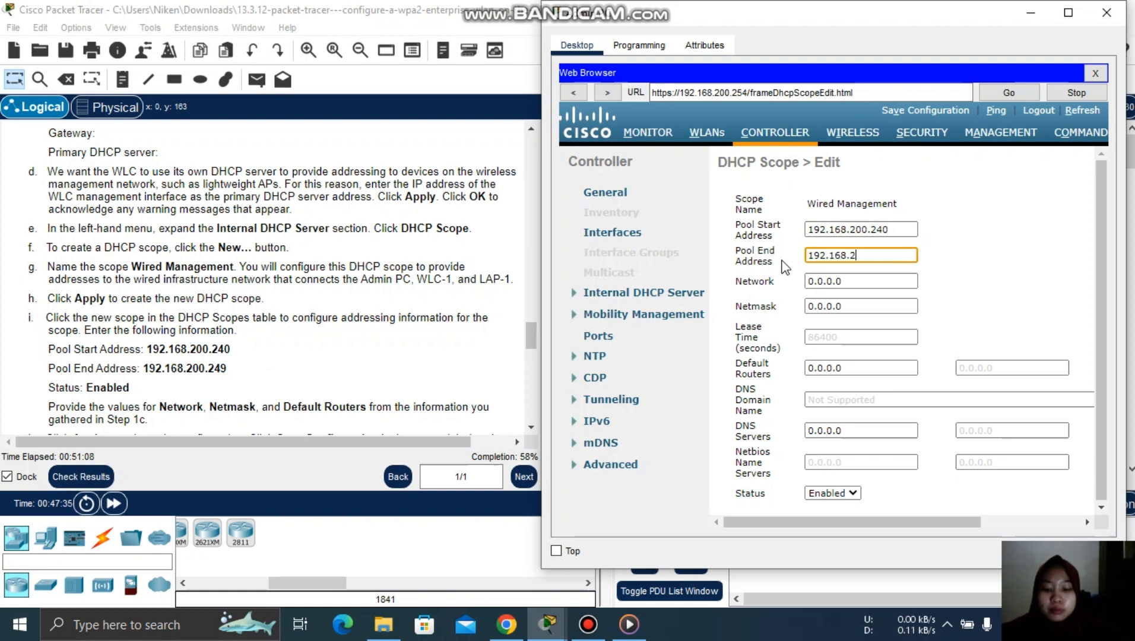
text(00.249)
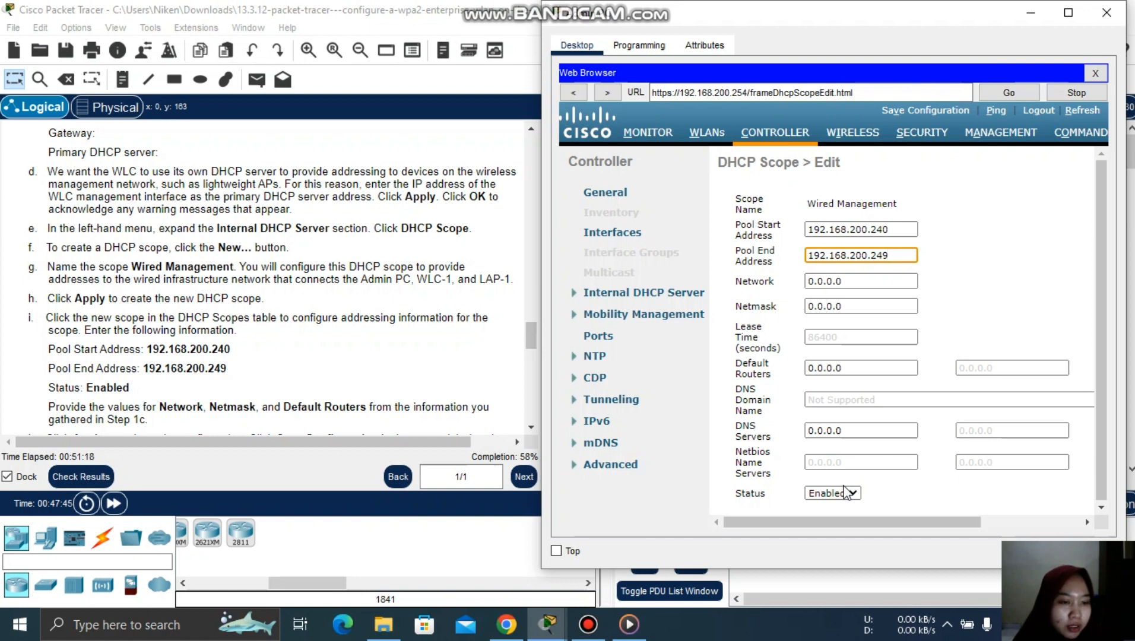
click(524, 336)
scroll(530, 345, down, 3)
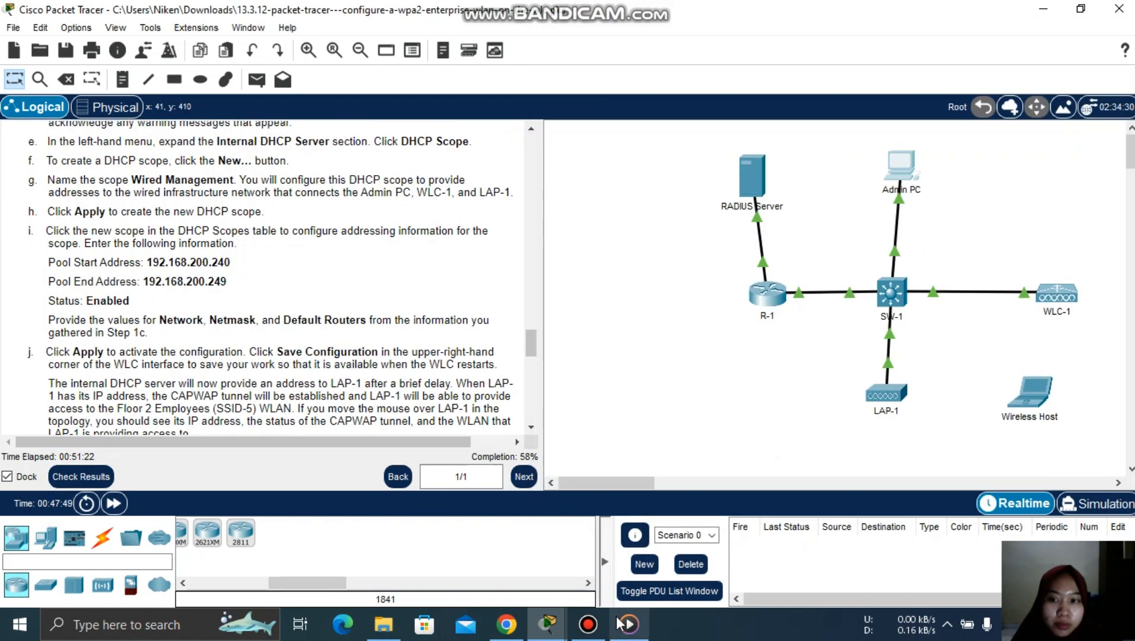
click(547, 624)
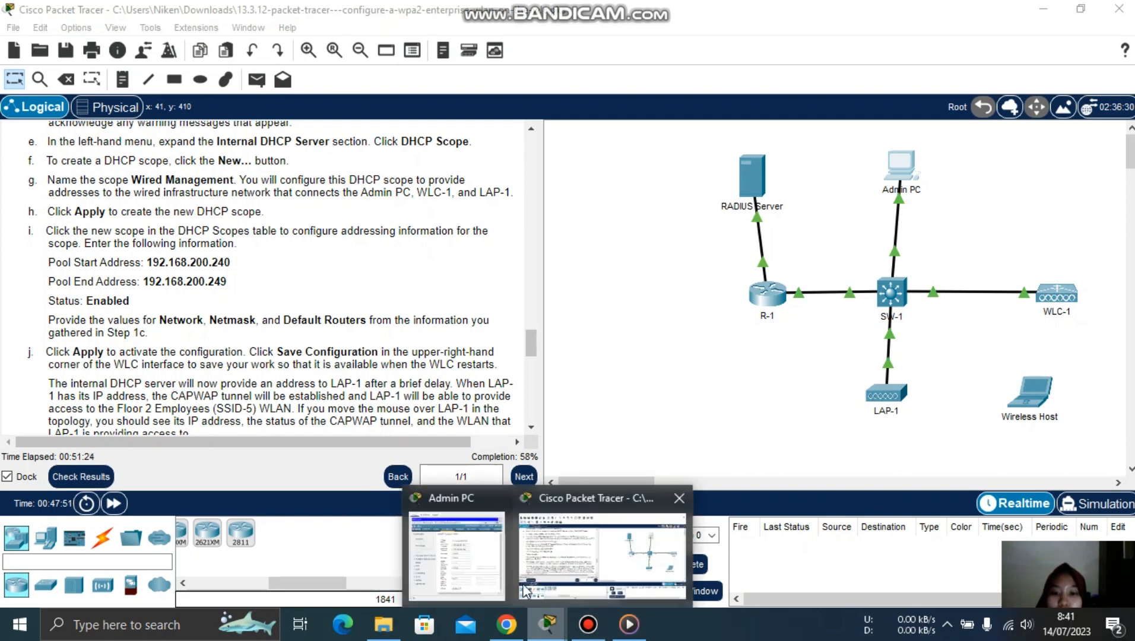
click(457, 552)
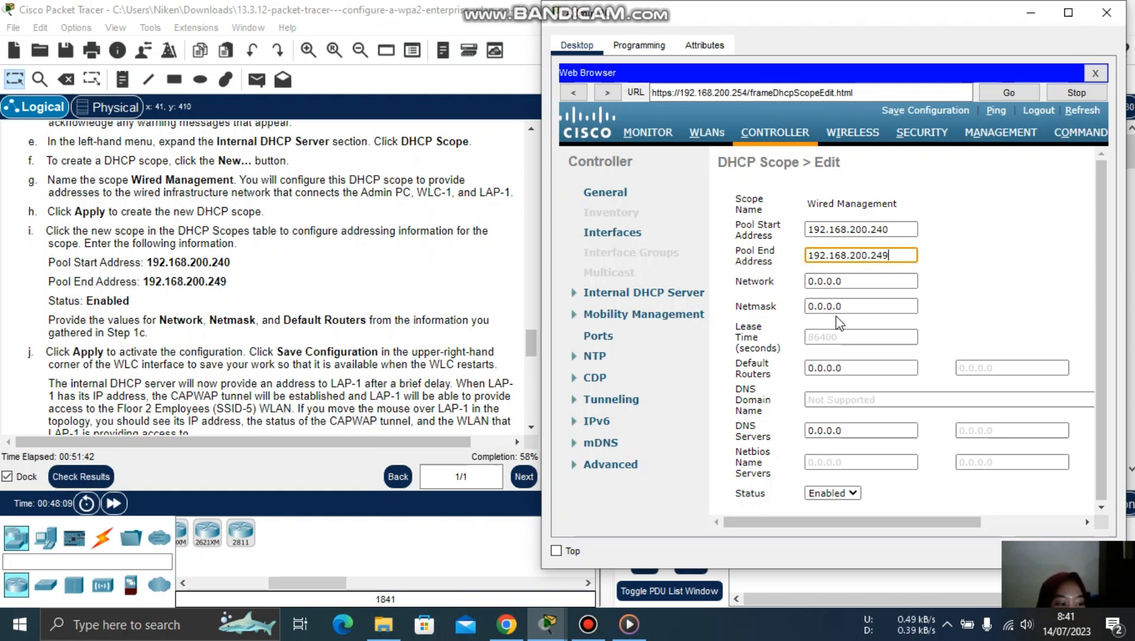
- Set the scope's network to 192.168.200.0 with netmask 255.255.255.0
click(825, 282)
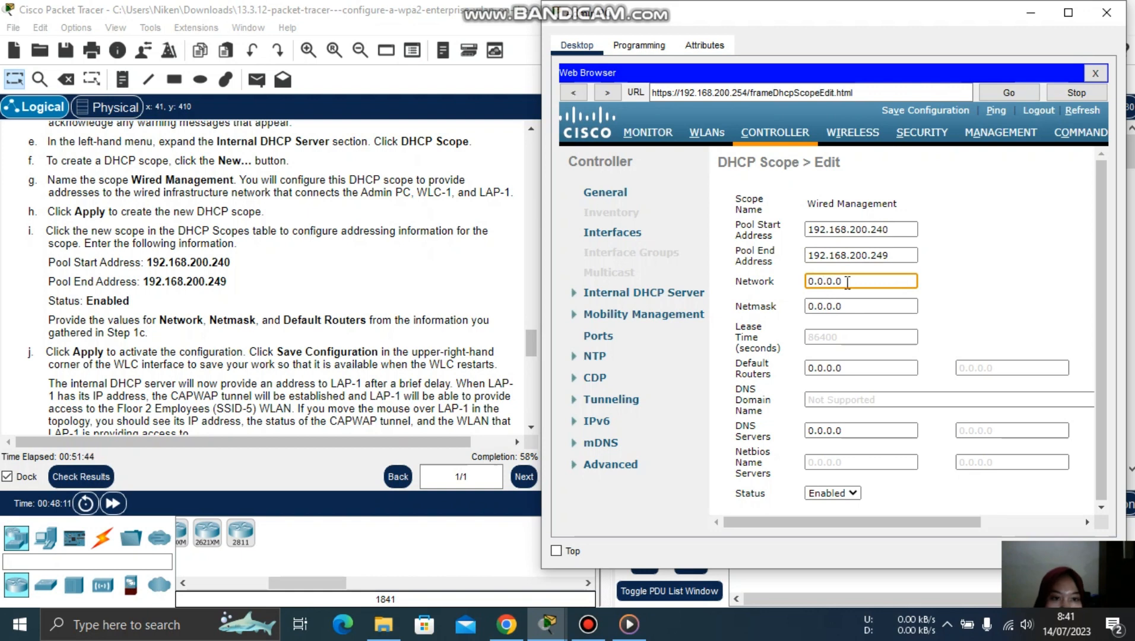
key(ctrl+a)
text(192)
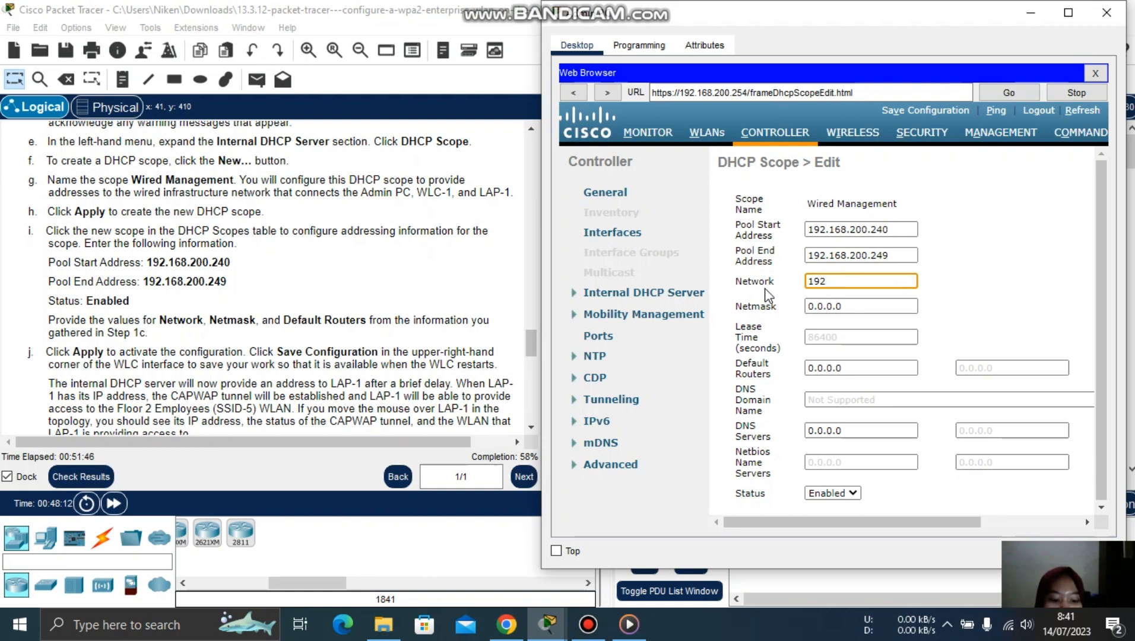
text(.168.200.0)
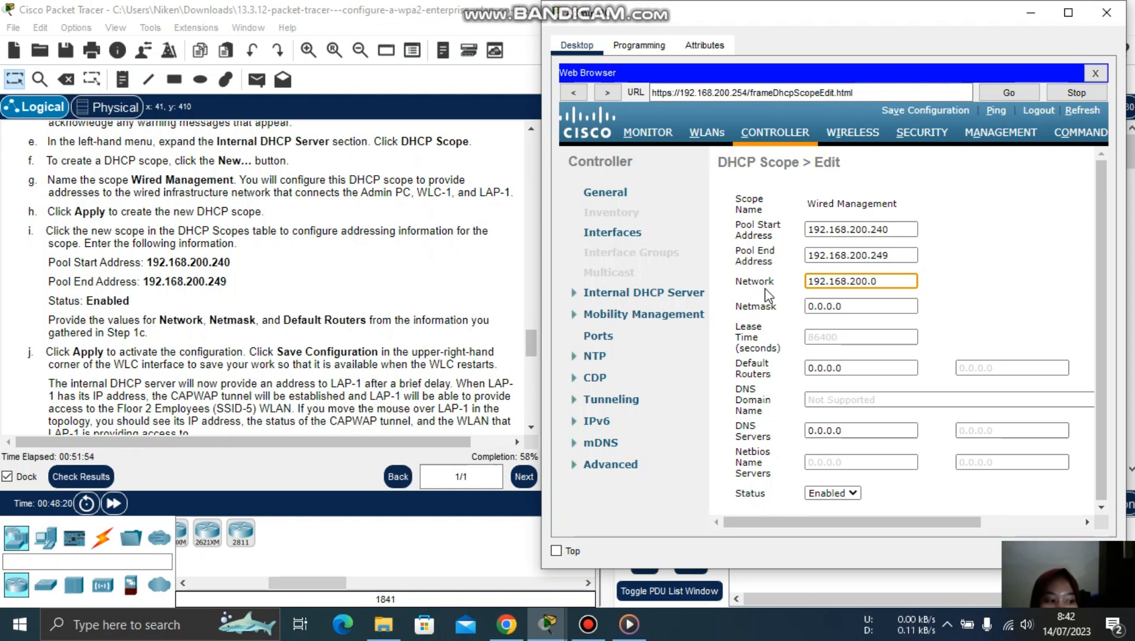
key(Tab)
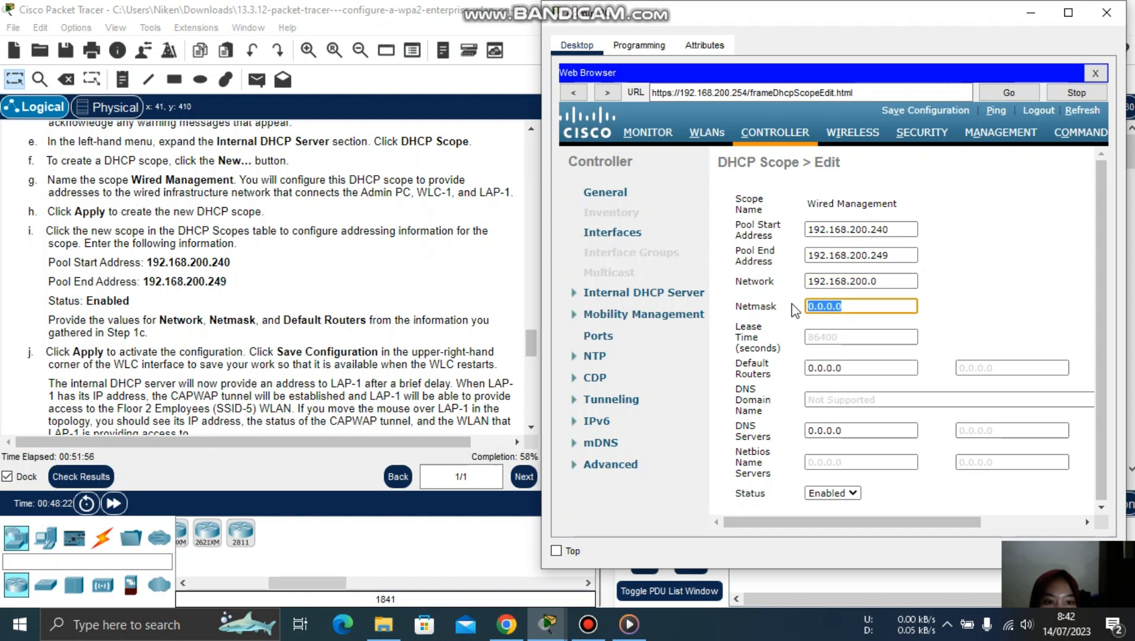
text(255)
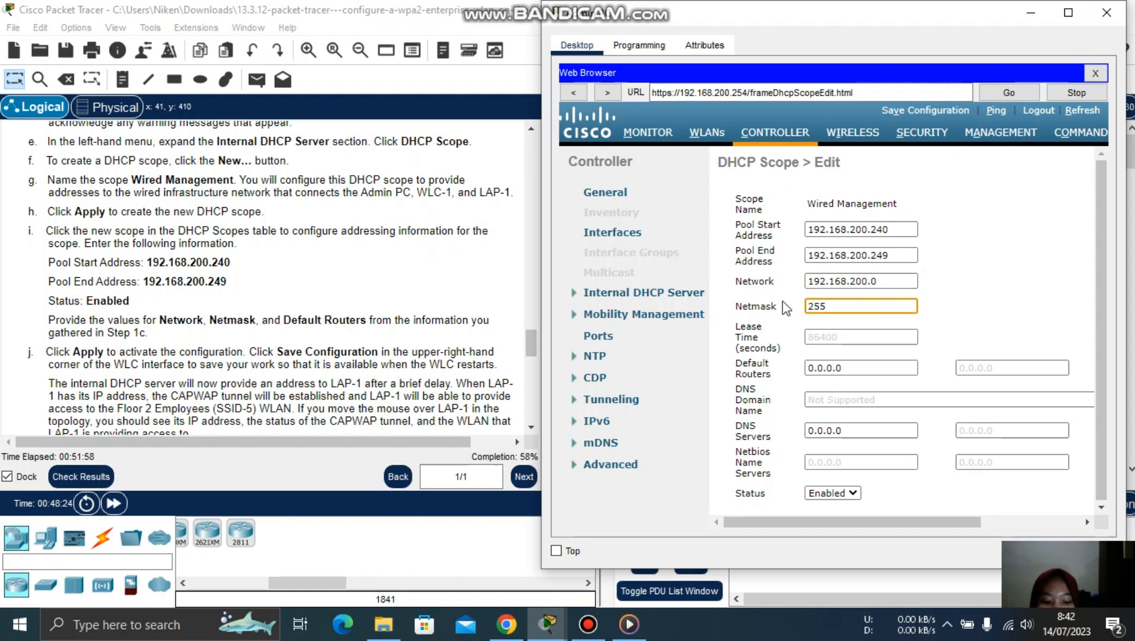
text(.255.255)
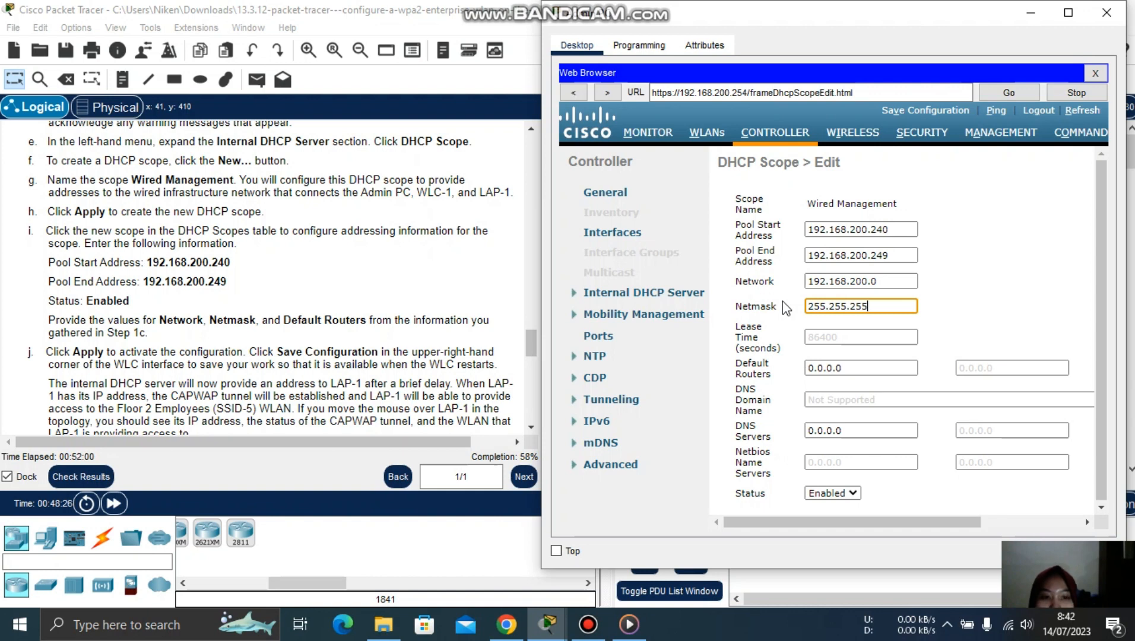
text(.0)
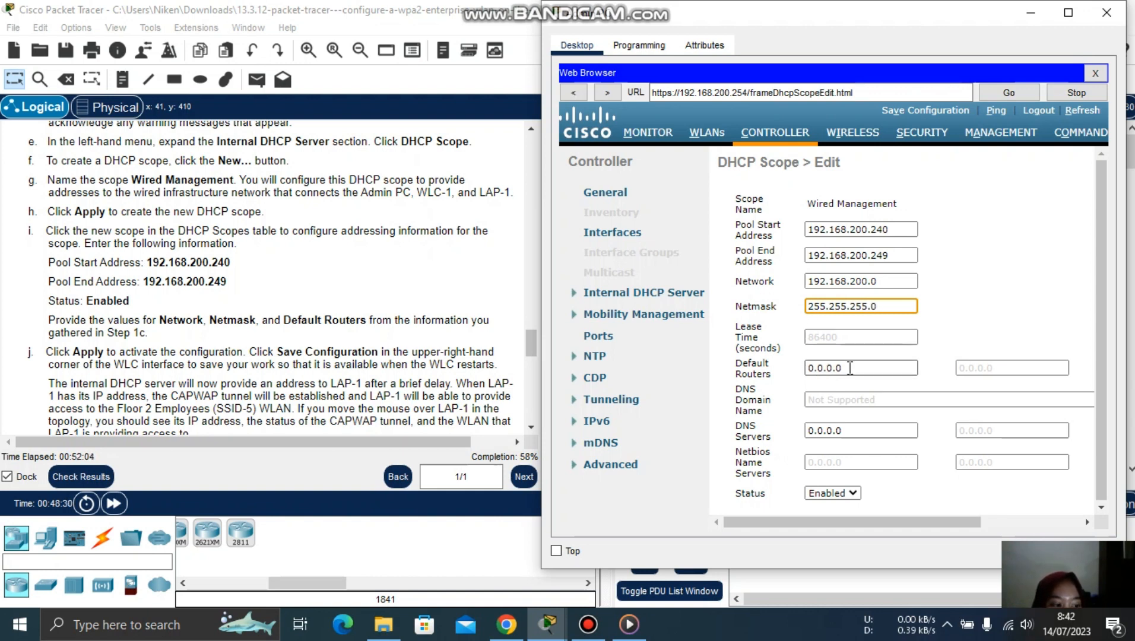
- Replace the default router with 192.168.200.1
drag(849, 369, 797, 368)
key(BackSpace)
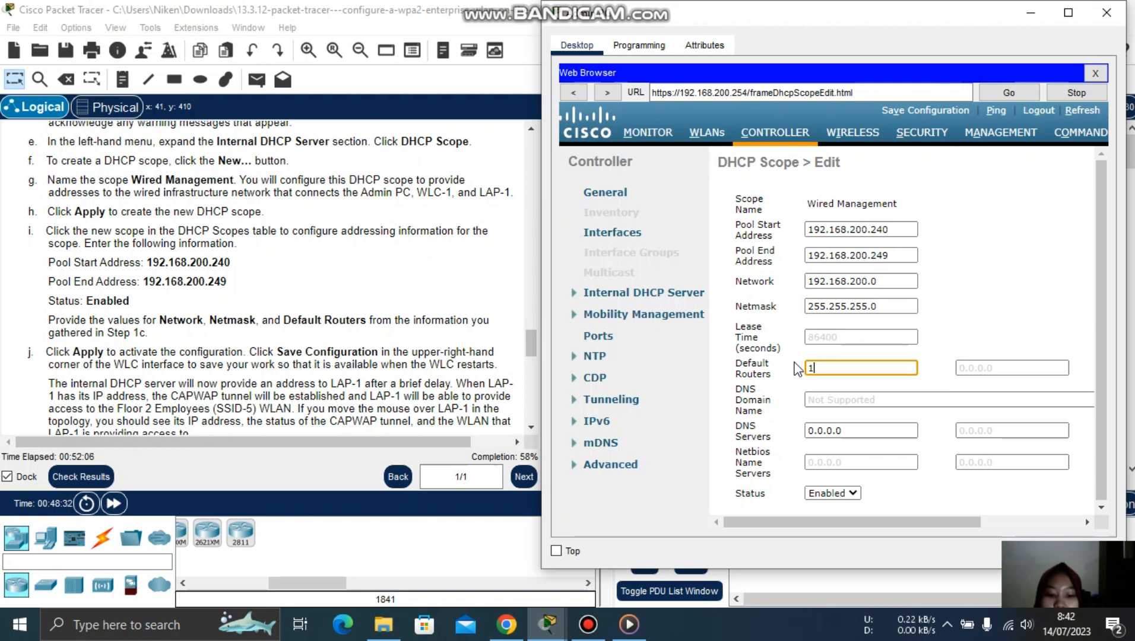
text(192.168)
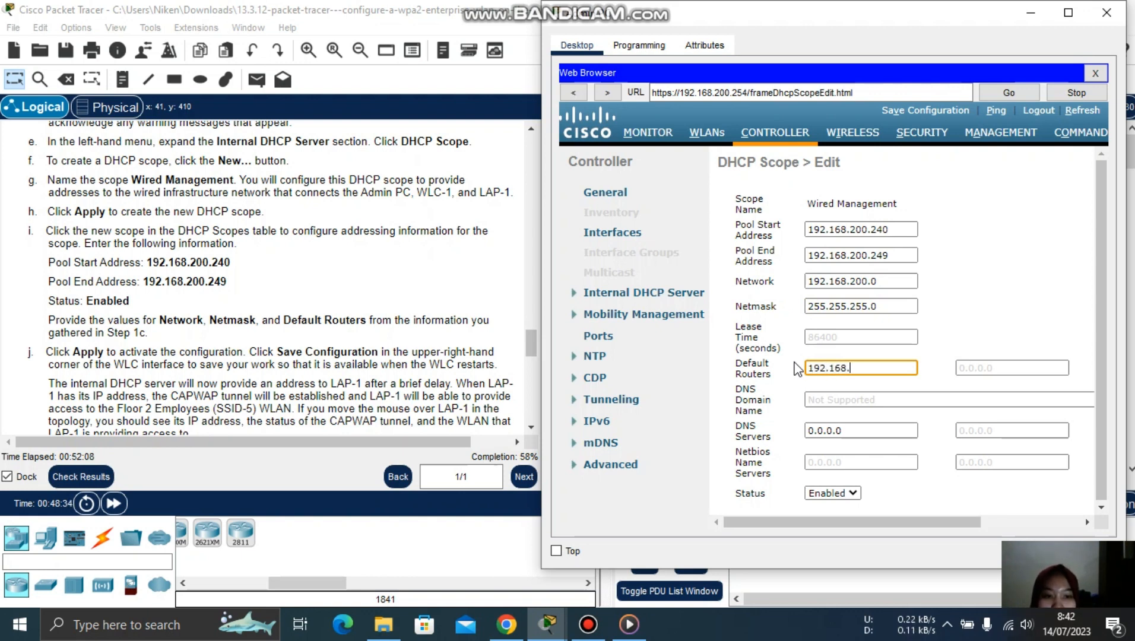
text(.1)
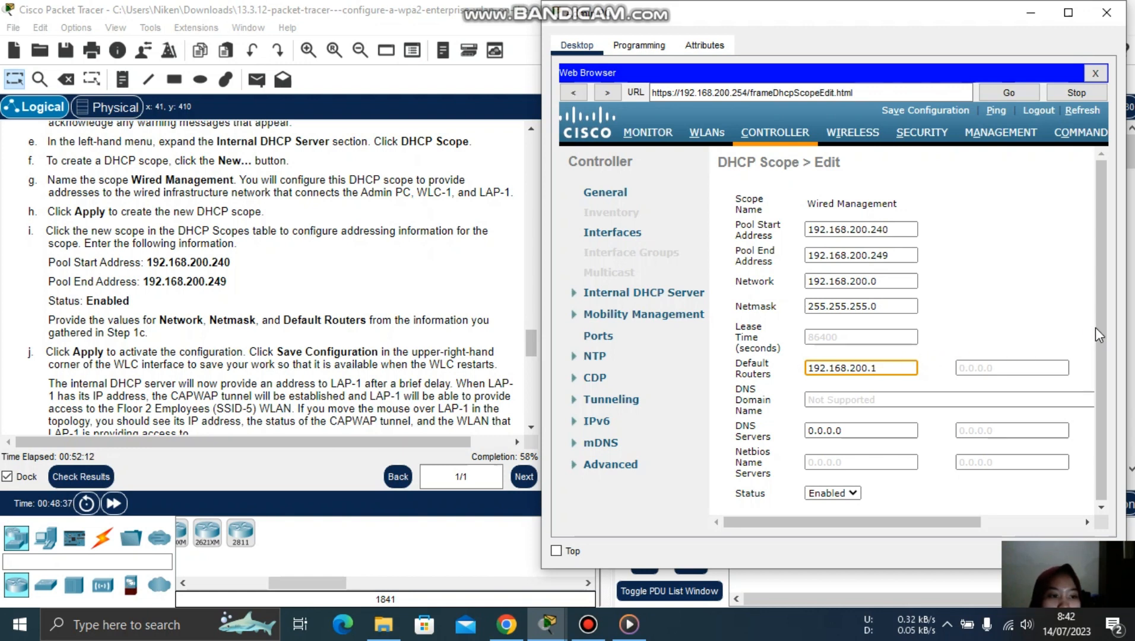
drag(1099, 328, 1099, 364)
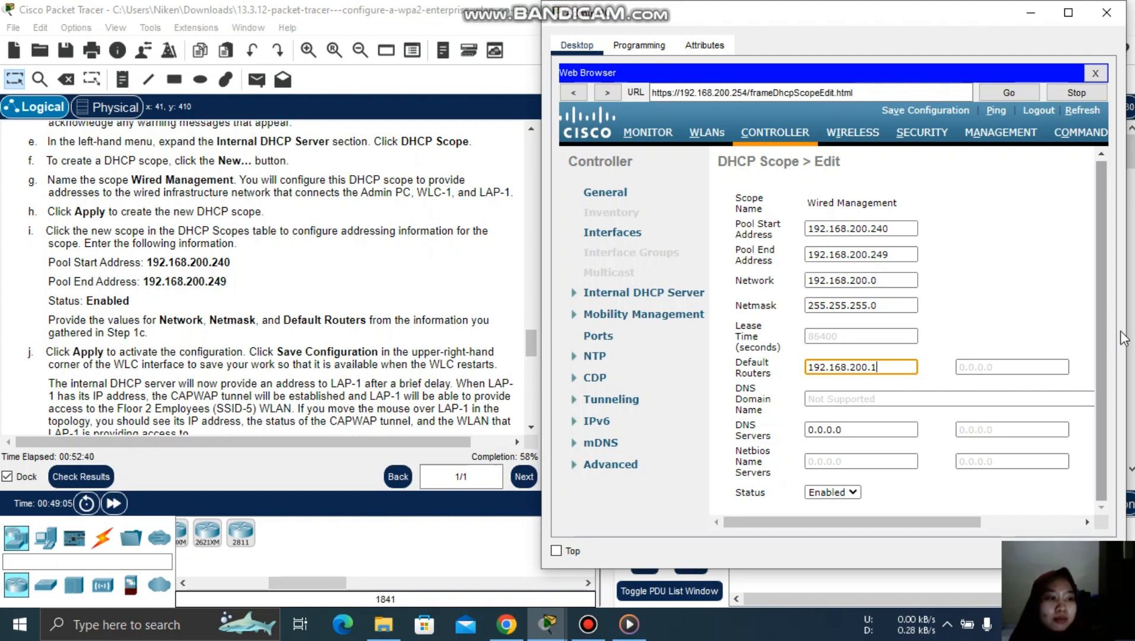
drag(1102, 327, 1096, 210)
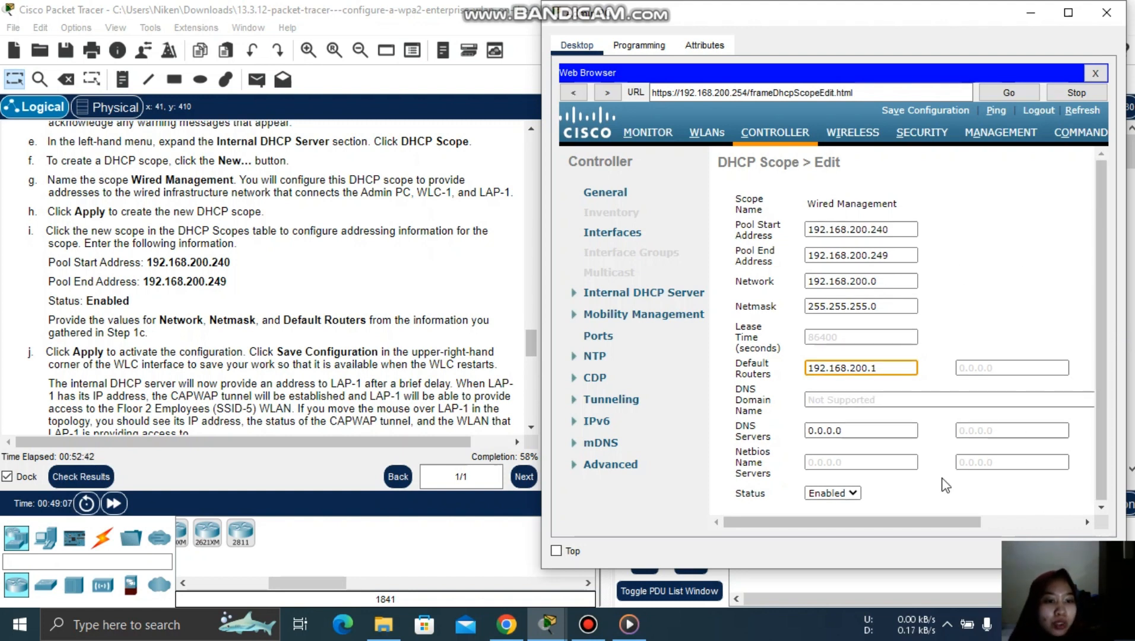
drag(913, 518, 1012, 519)
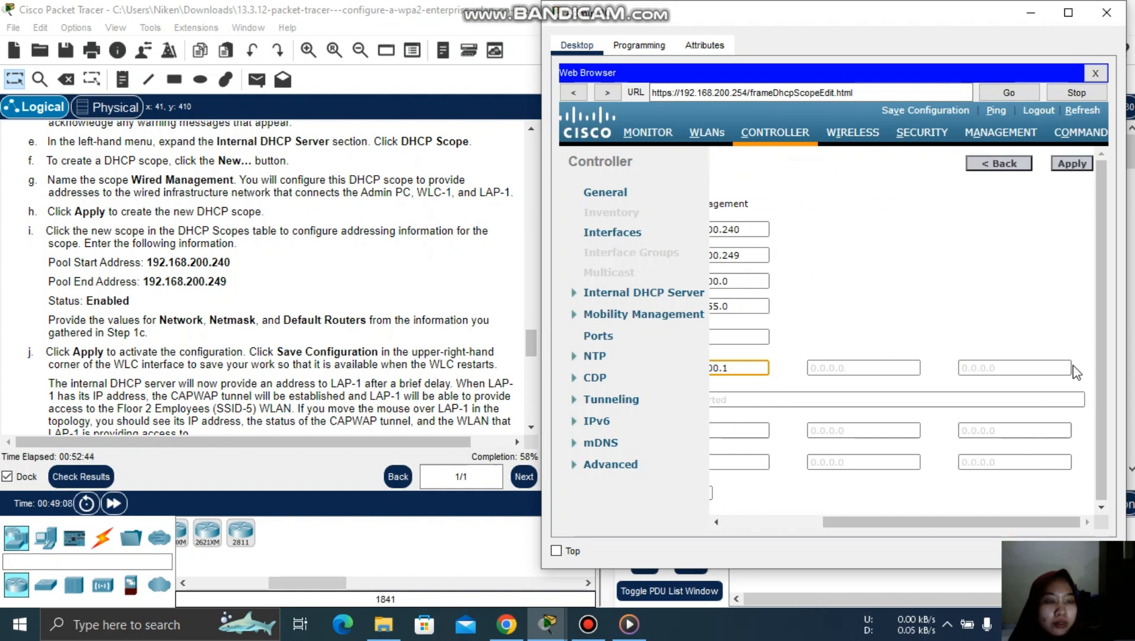
- Apply the Wired Management DHCP scope (192.168.200.240–249) and save the controller configuration to flash
click(1073, 164)
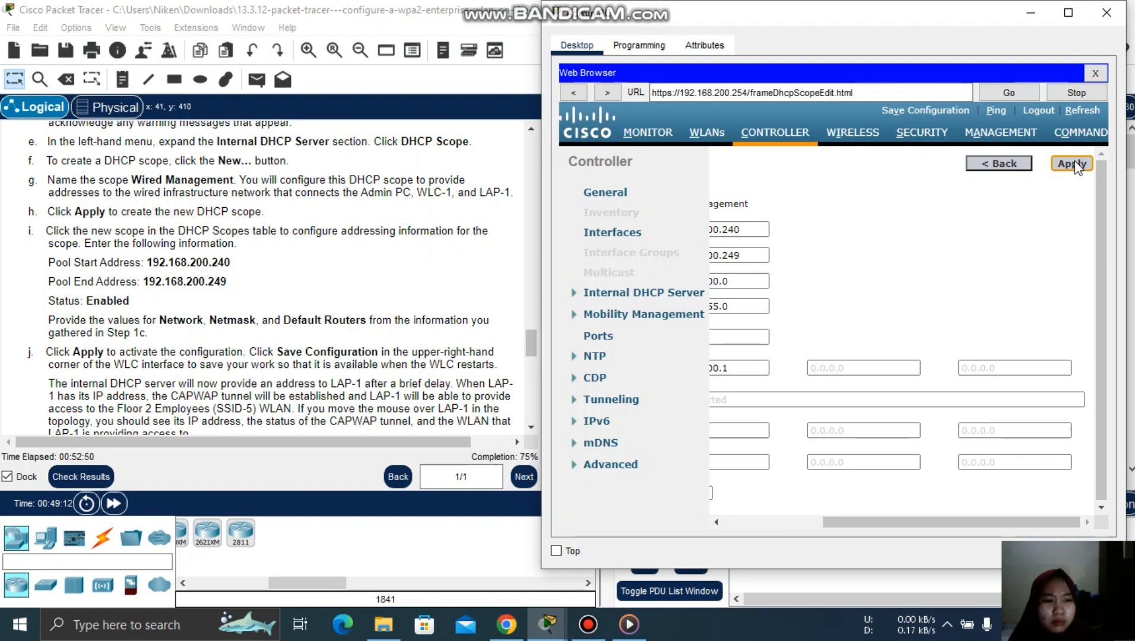
click(923, 111)
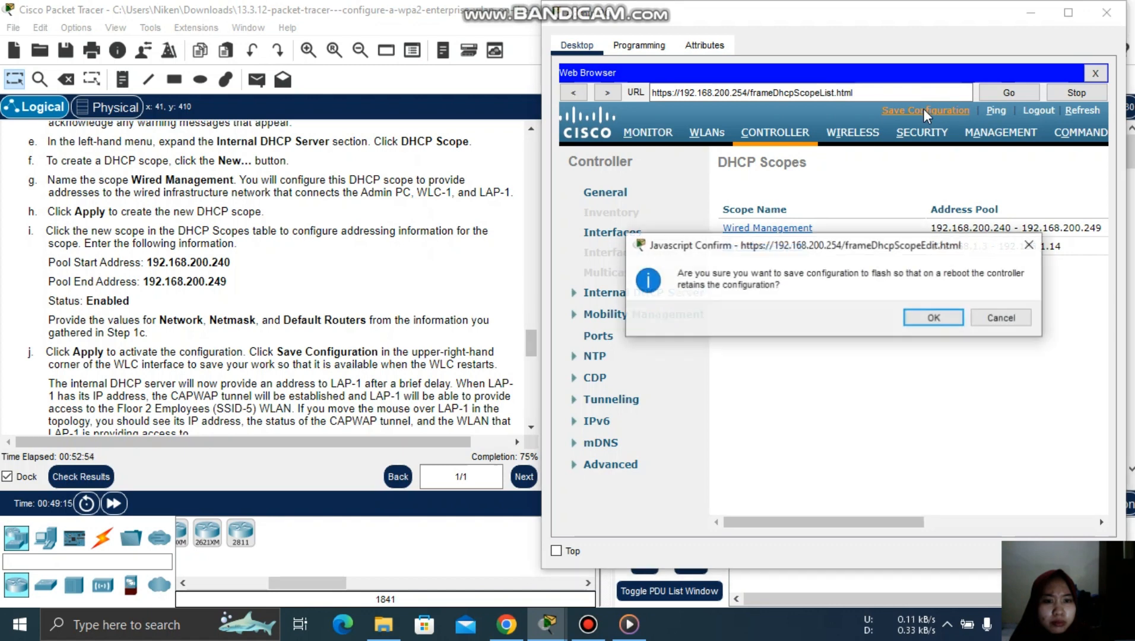
click(930, 319)
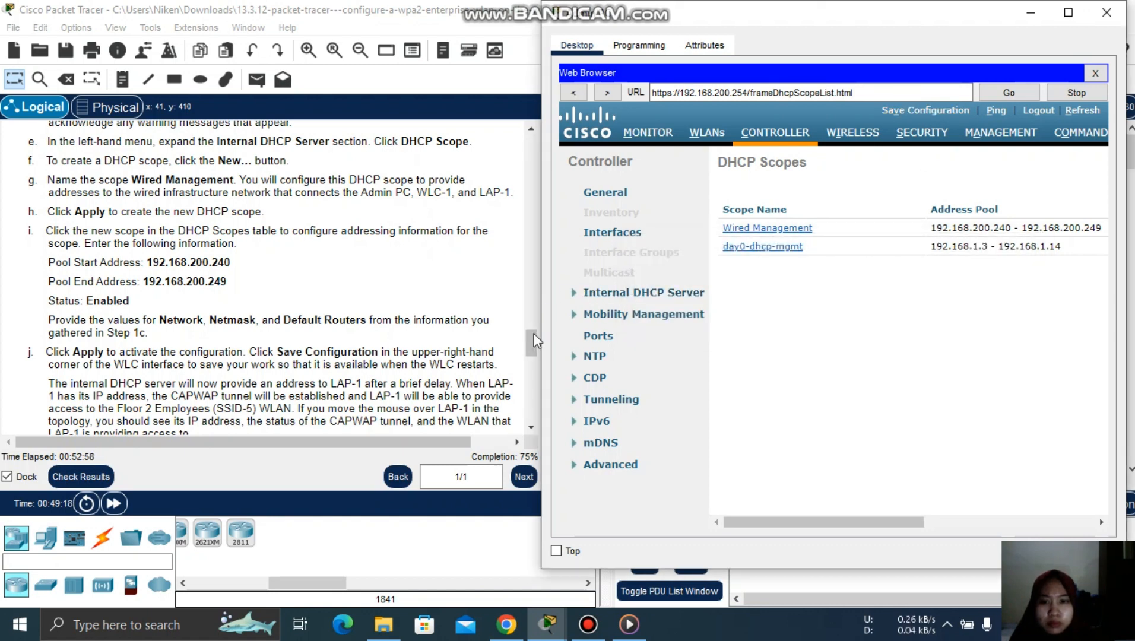
drag(531, 335, 532, 348)
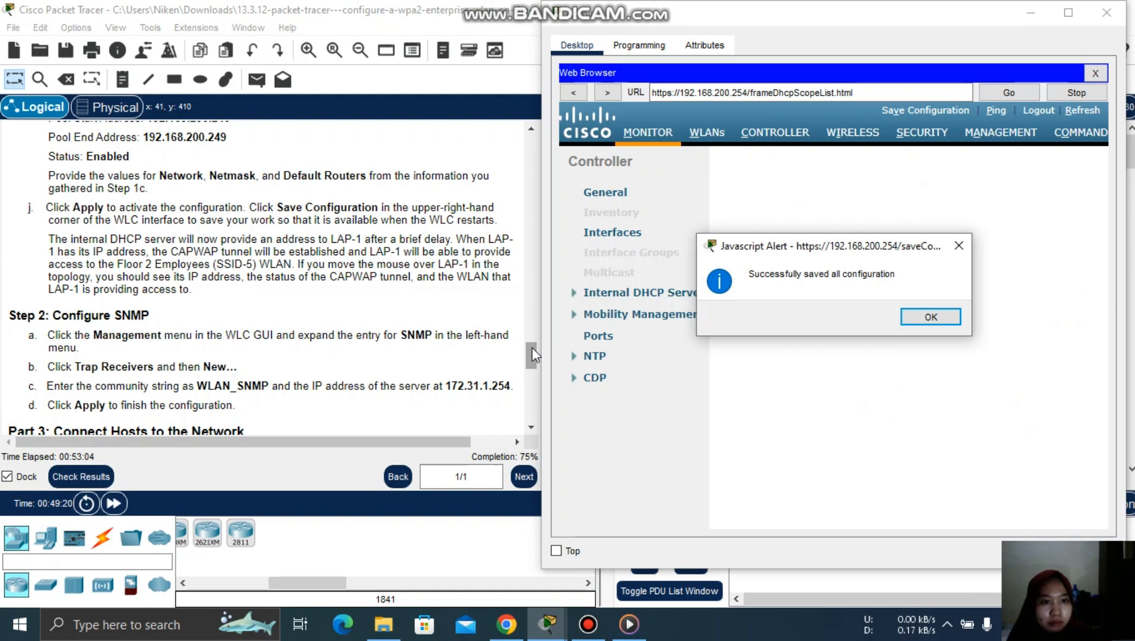
click(927, 318)
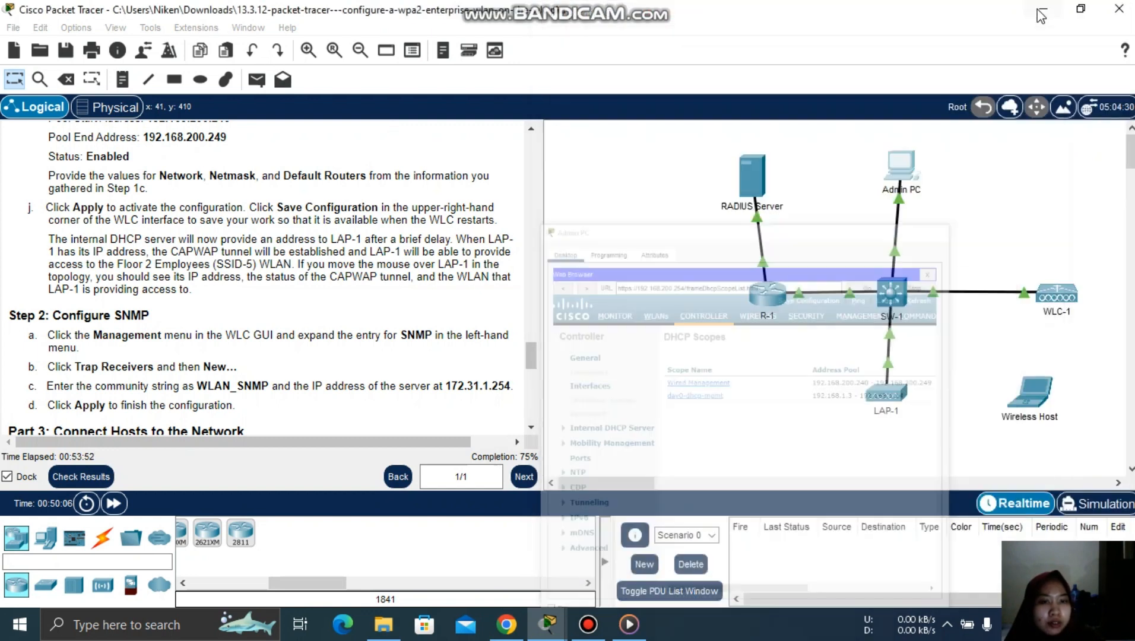
- Minimize the Admin PC window to view the topology and scroll the instructions toward Part 3
click(1031, 12)
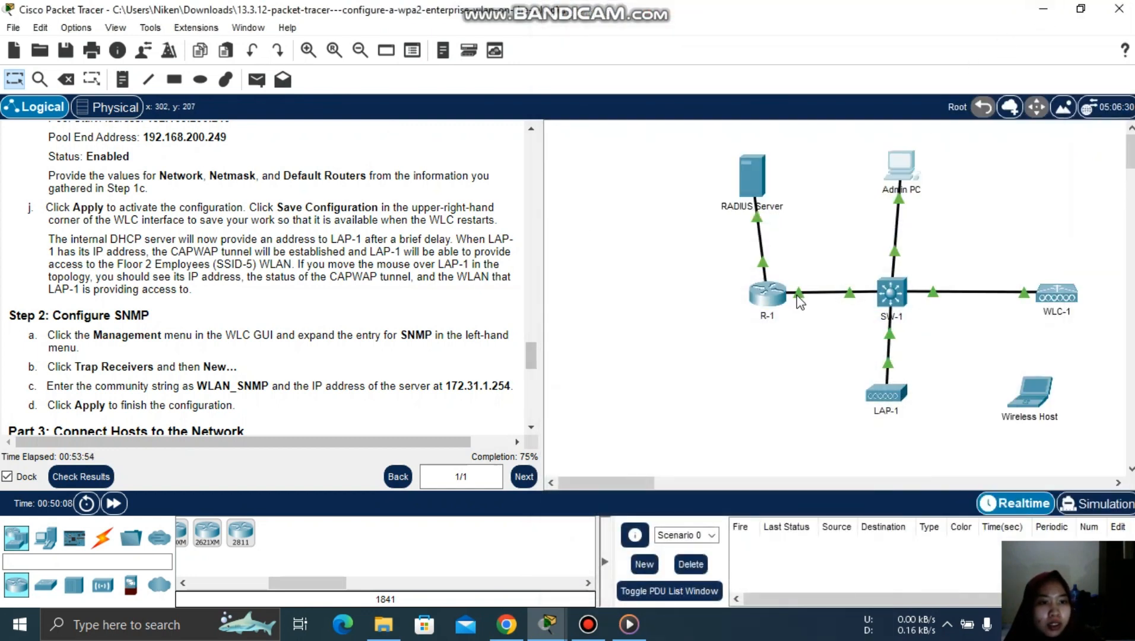
mouse_move(901, 404)
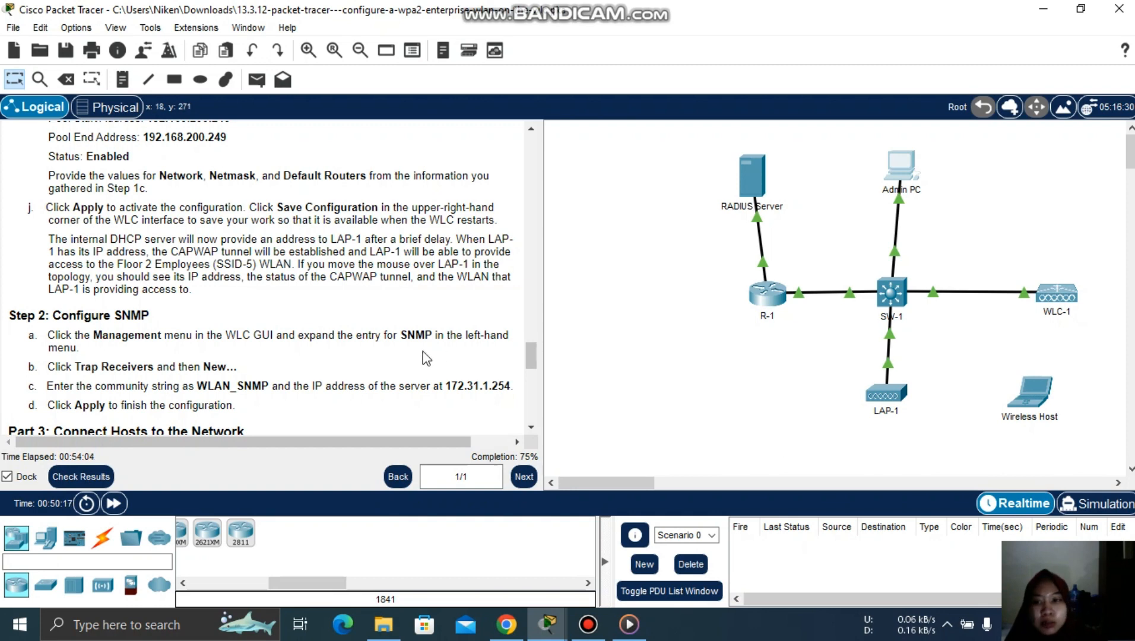
scroll(533, 356, down, 3)
scroll(539, 373, down, 2)
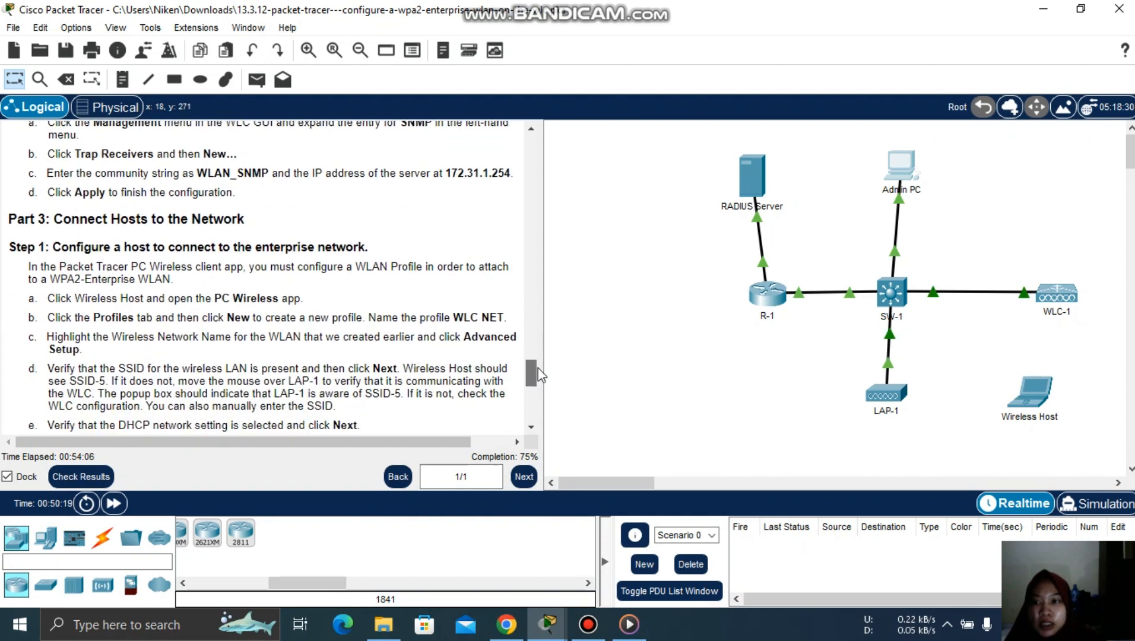
scroll(539, 368, up, 3)
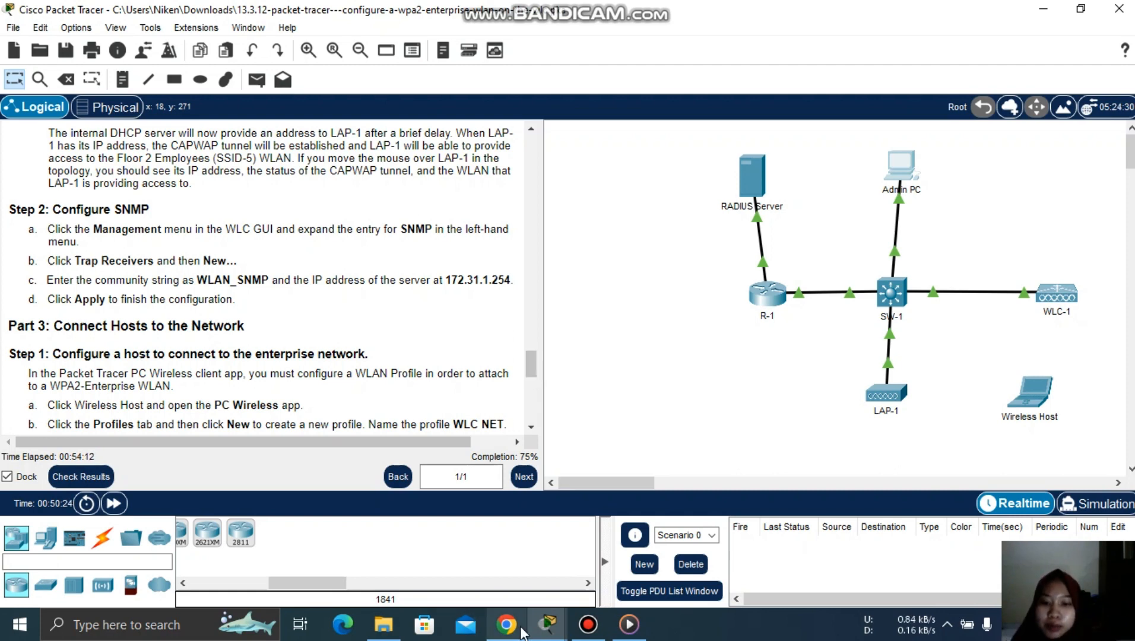
- Bring back the Admin PC browser and open the WLC's Management > SNMP trap receivers list
mouse_move(546, 625)
click(492, 587)
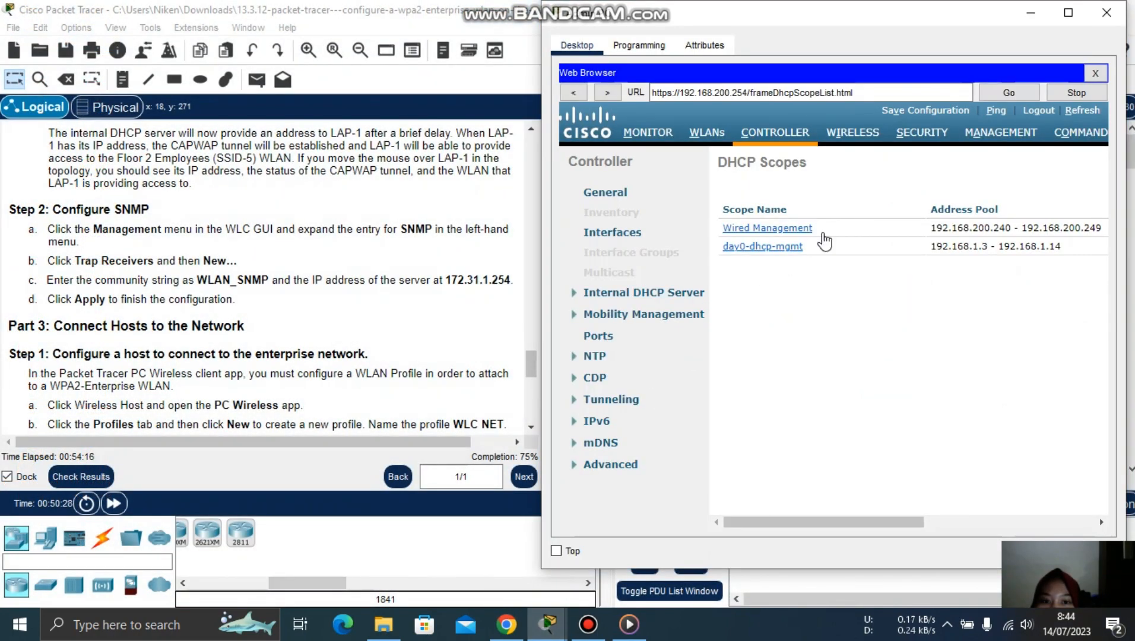
click(1013, 132)
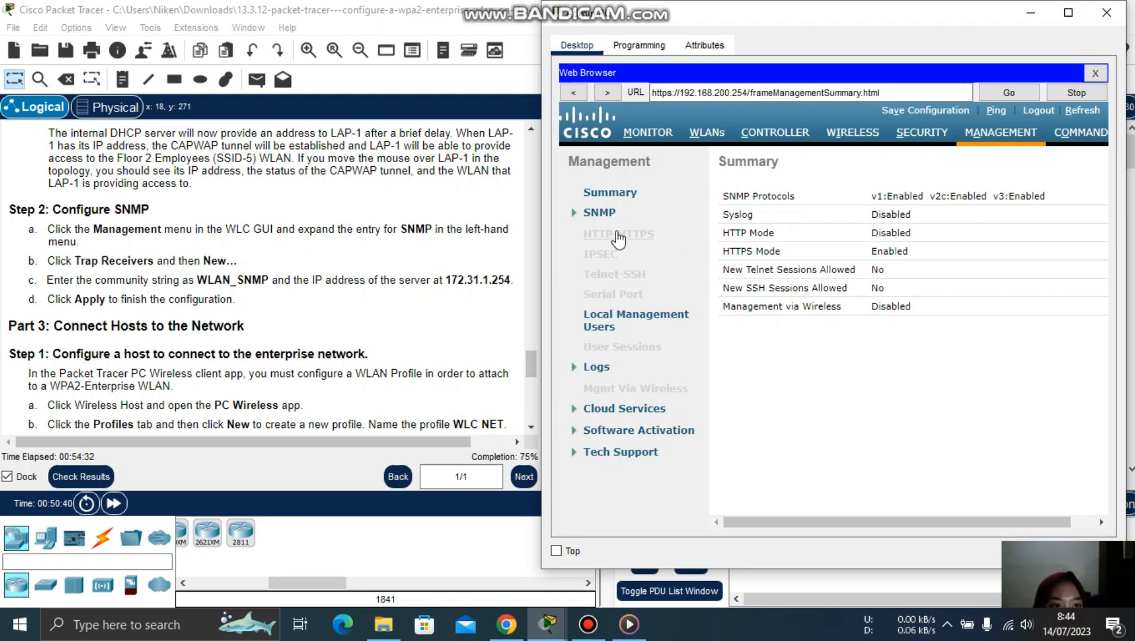
click(600, 213)
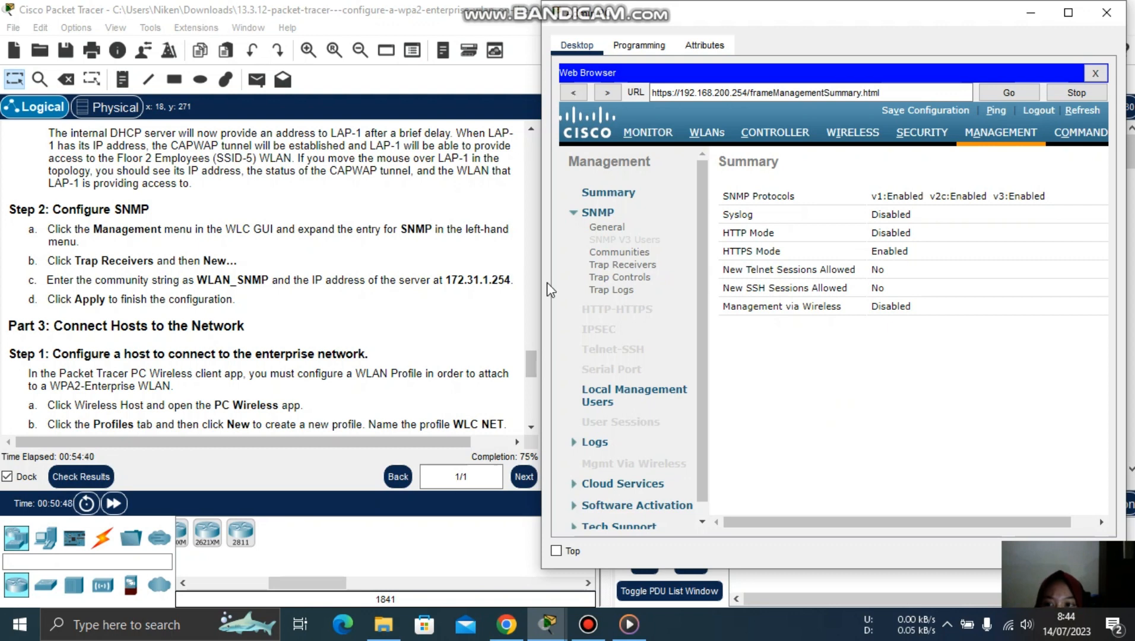
click(627, 268)
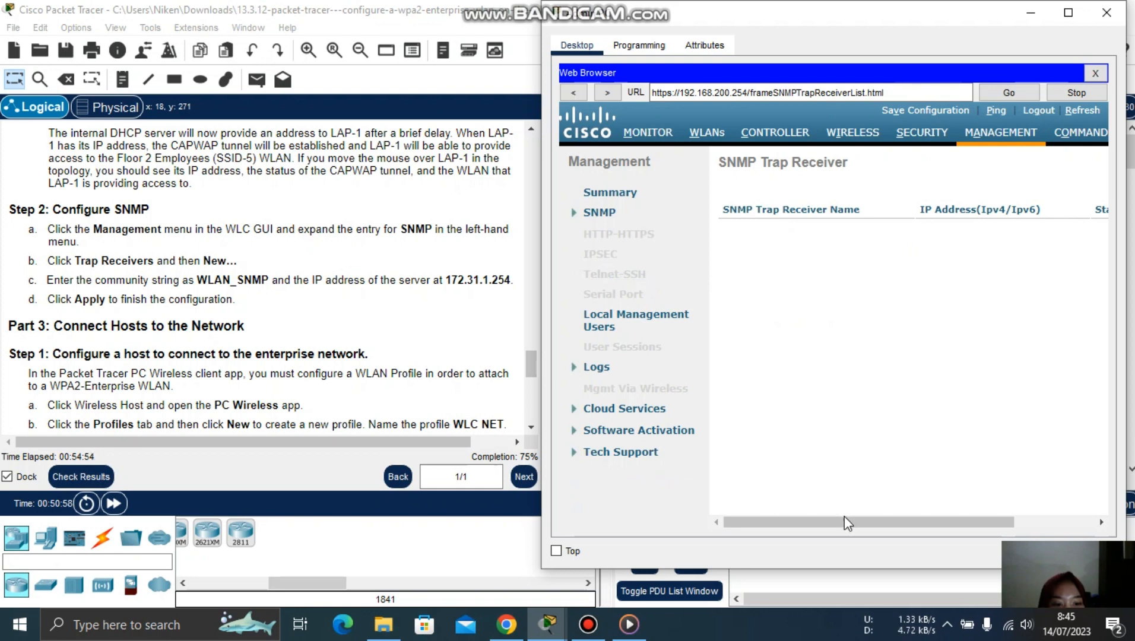
drag(849, 525, 797, 550)
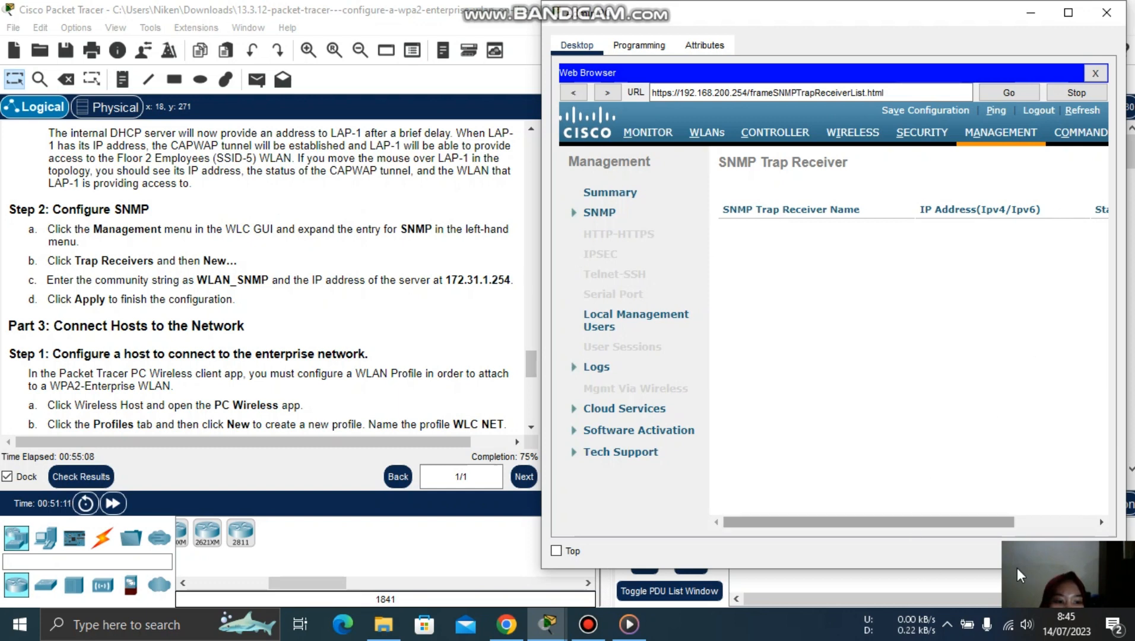
drag(983, 522, 1063, 521)
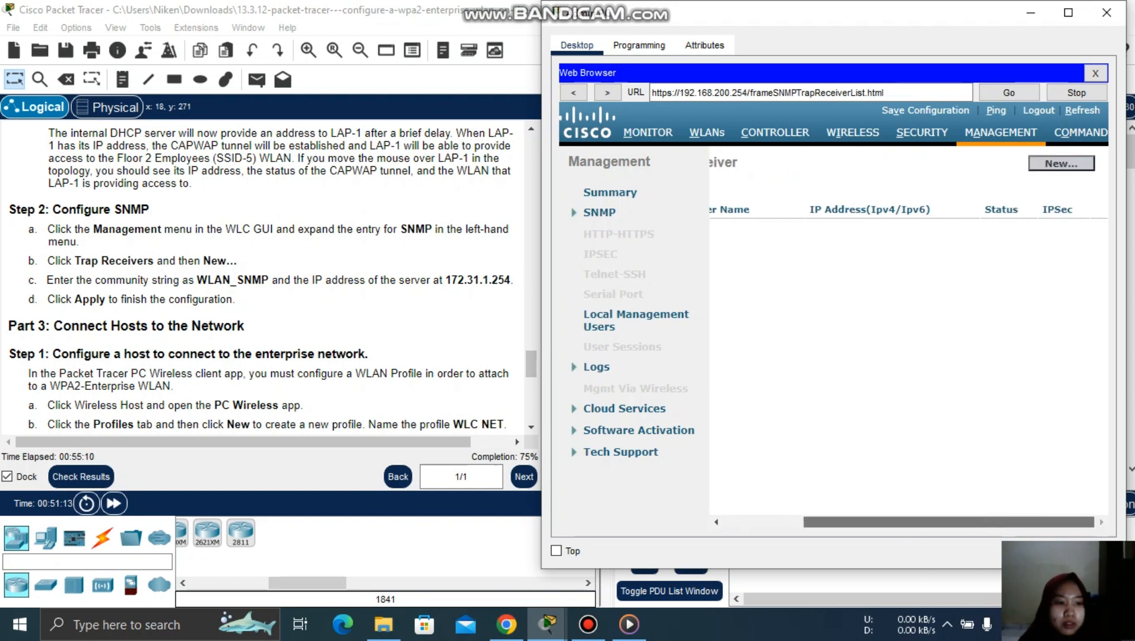
- Add an SNMP trap receiver with community WLAN_SNMP and IP 172.31.1.254, and apply it
click(1081, 171)
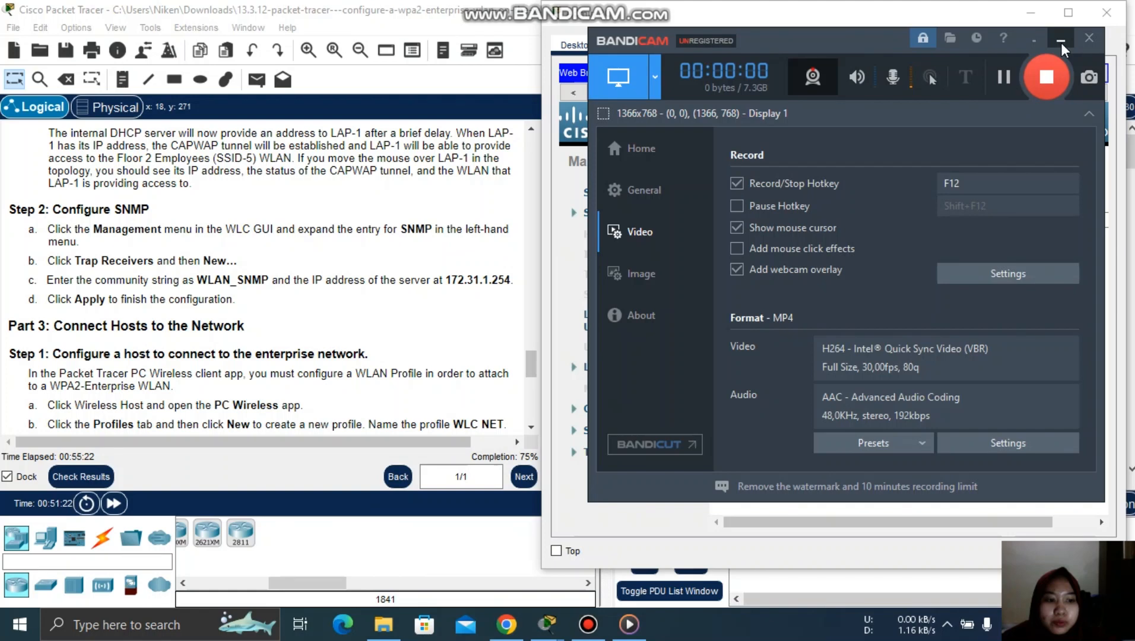
click(1061, 43)
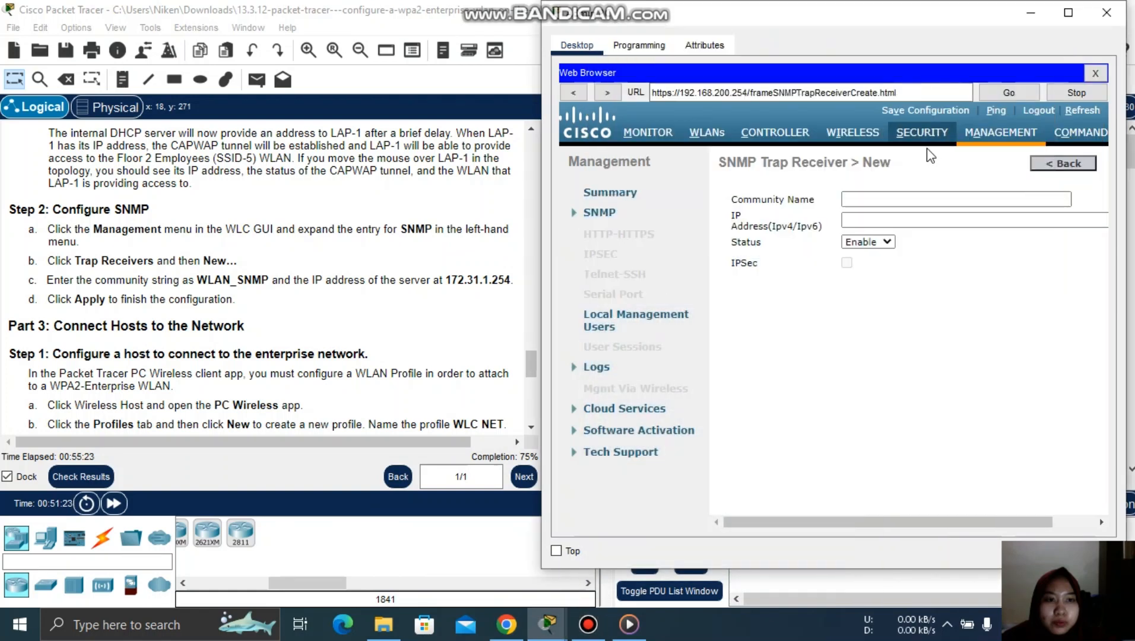
click(876, 196)
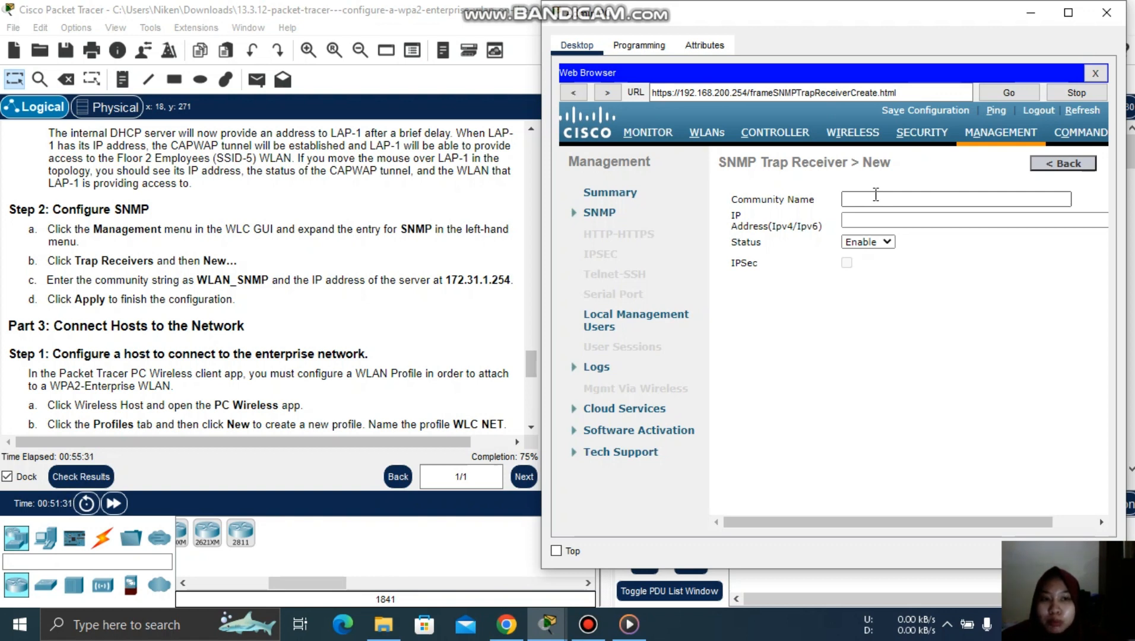
click(872, 197)
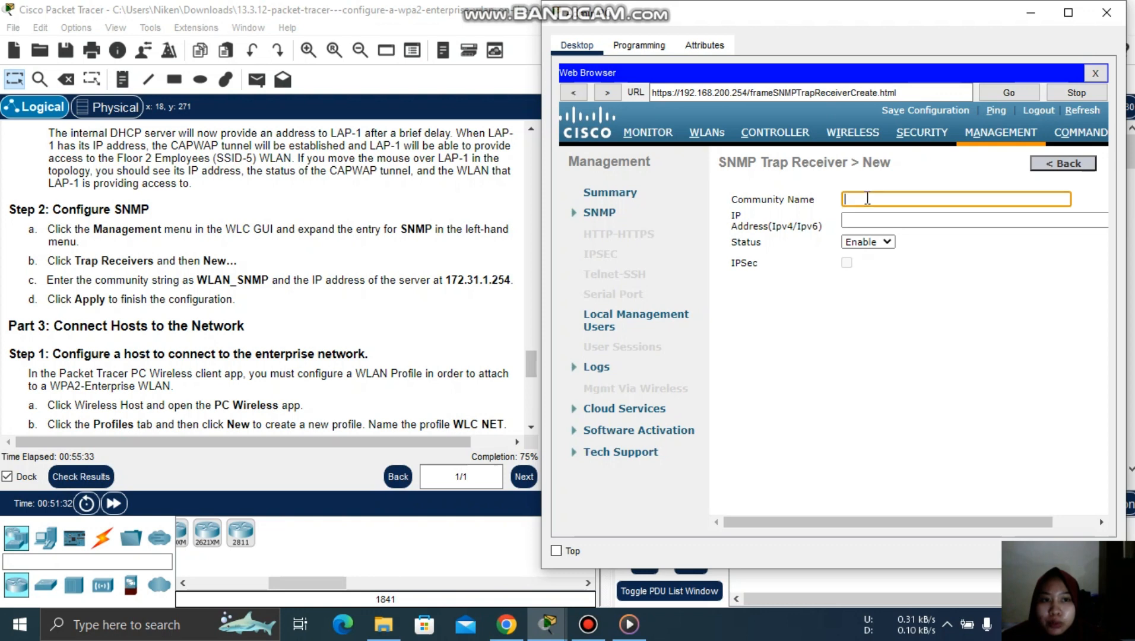
text(WLAN)
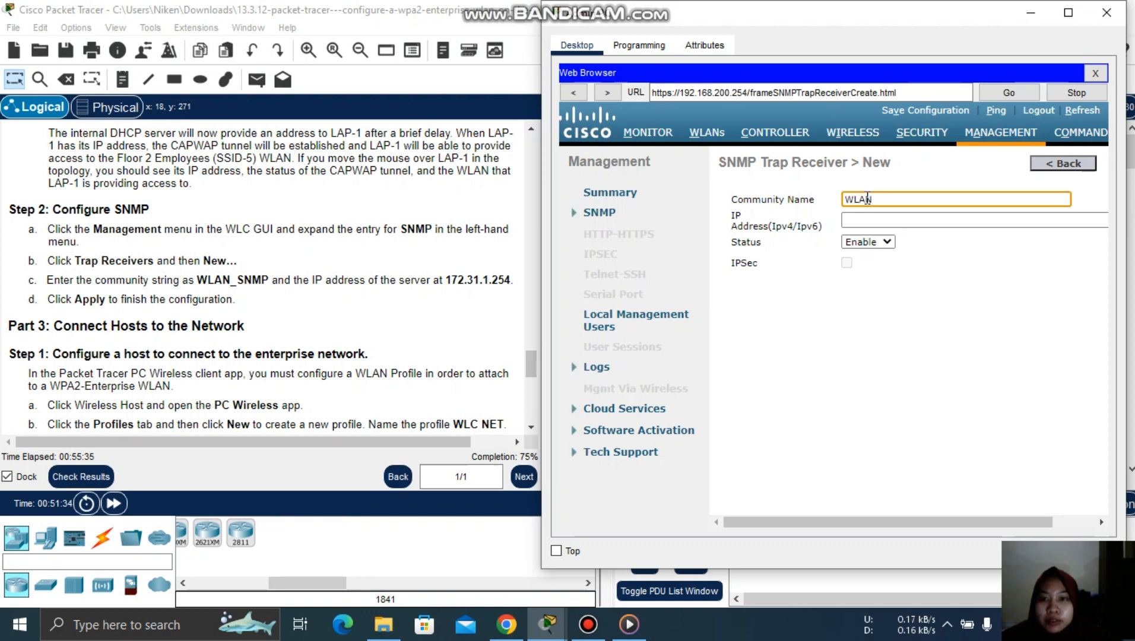
text(_SNMP)
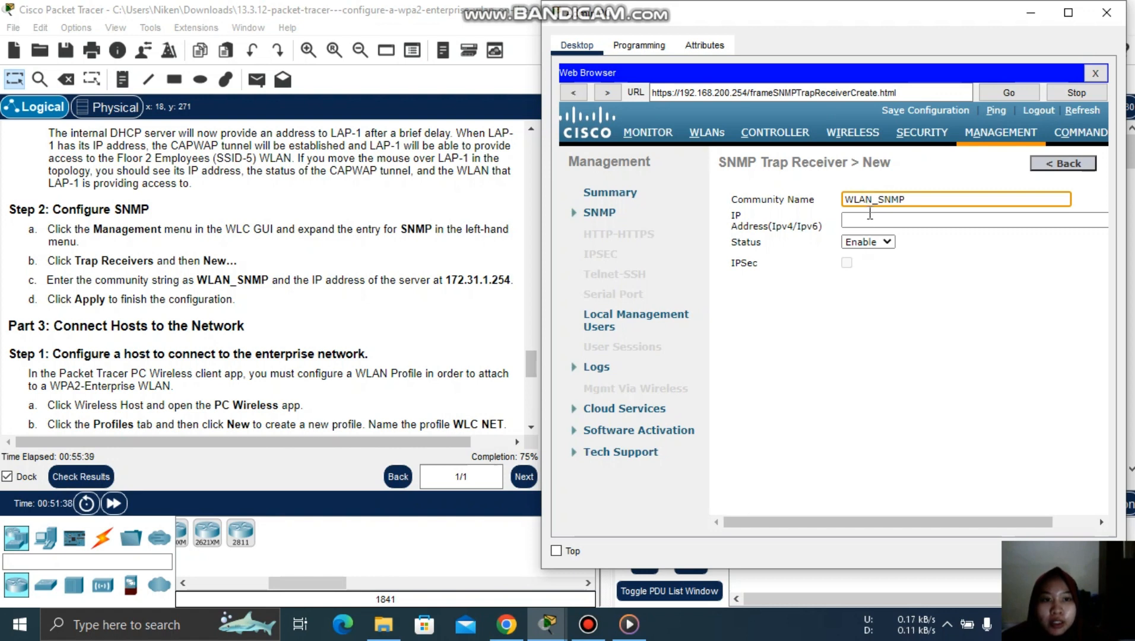
click(870, 214)
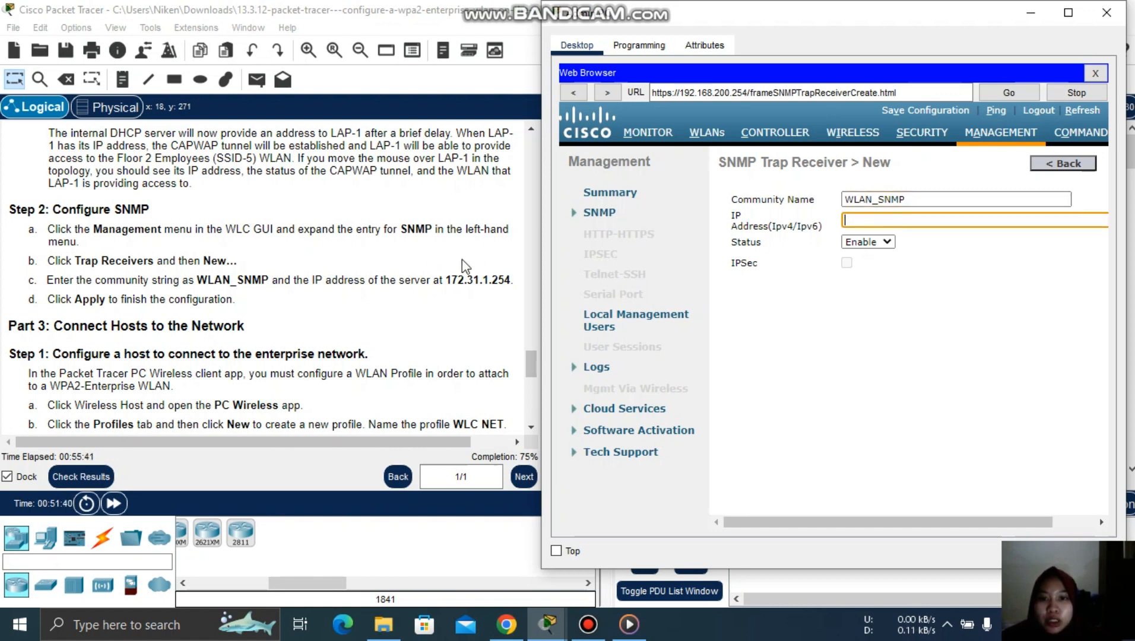
text(172.31)
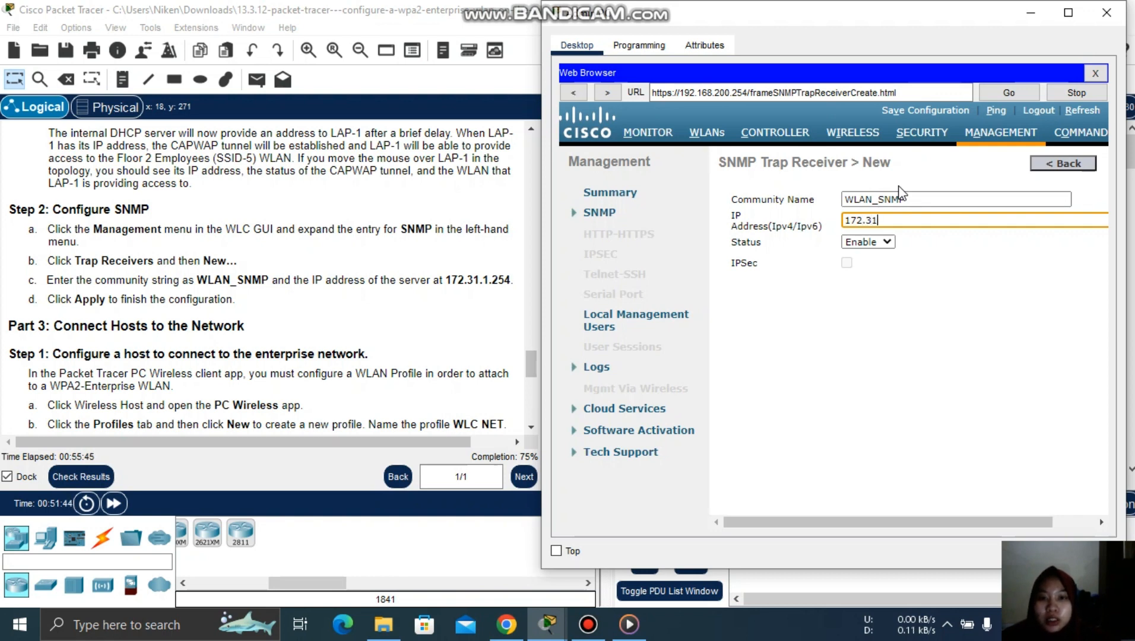
text(.1.25)
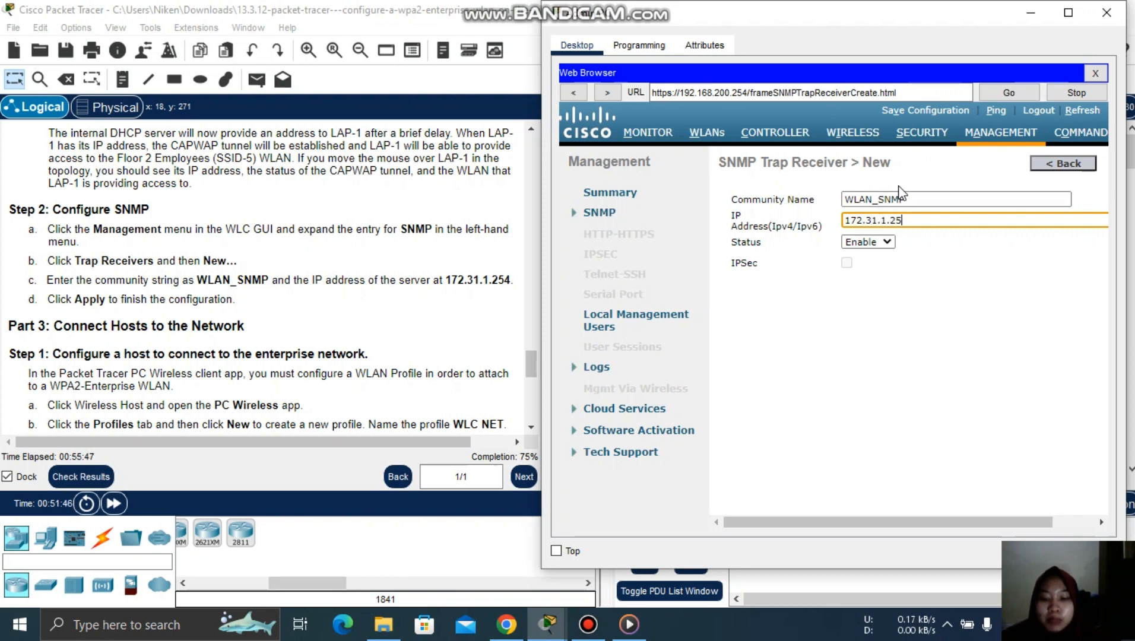
text(4)
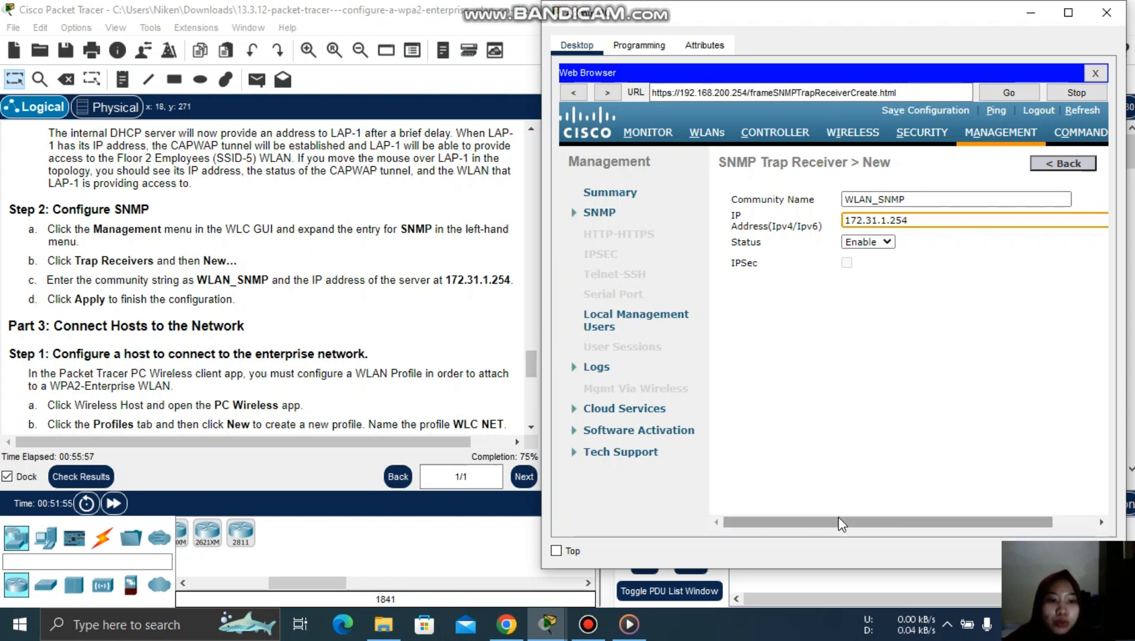
drag(838, 517, 950, 522)
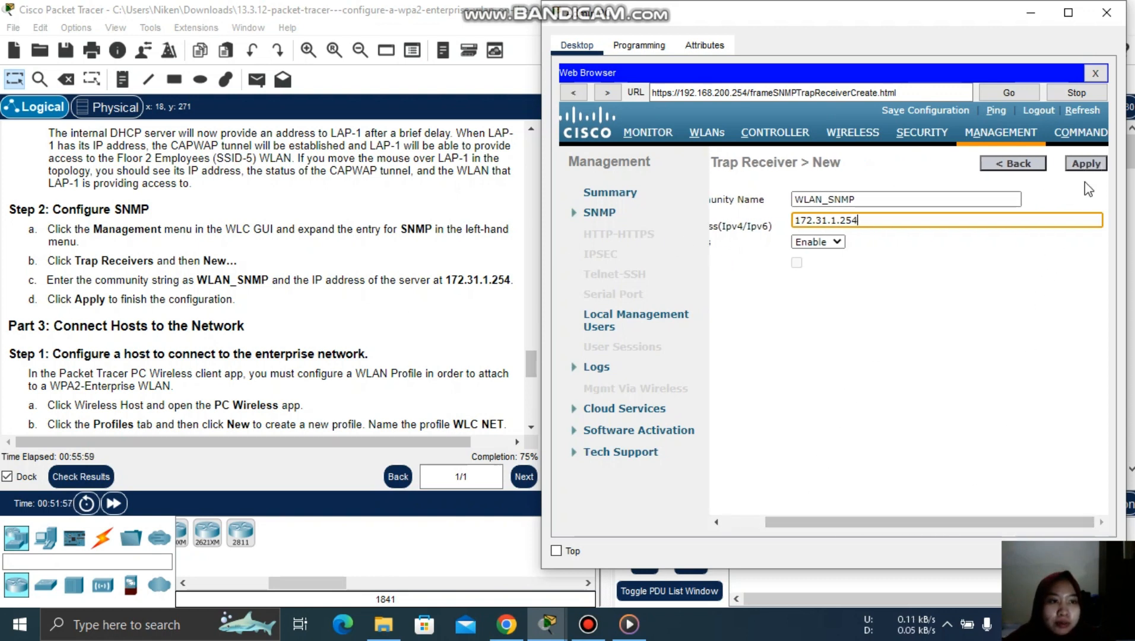
click(1087, 164)
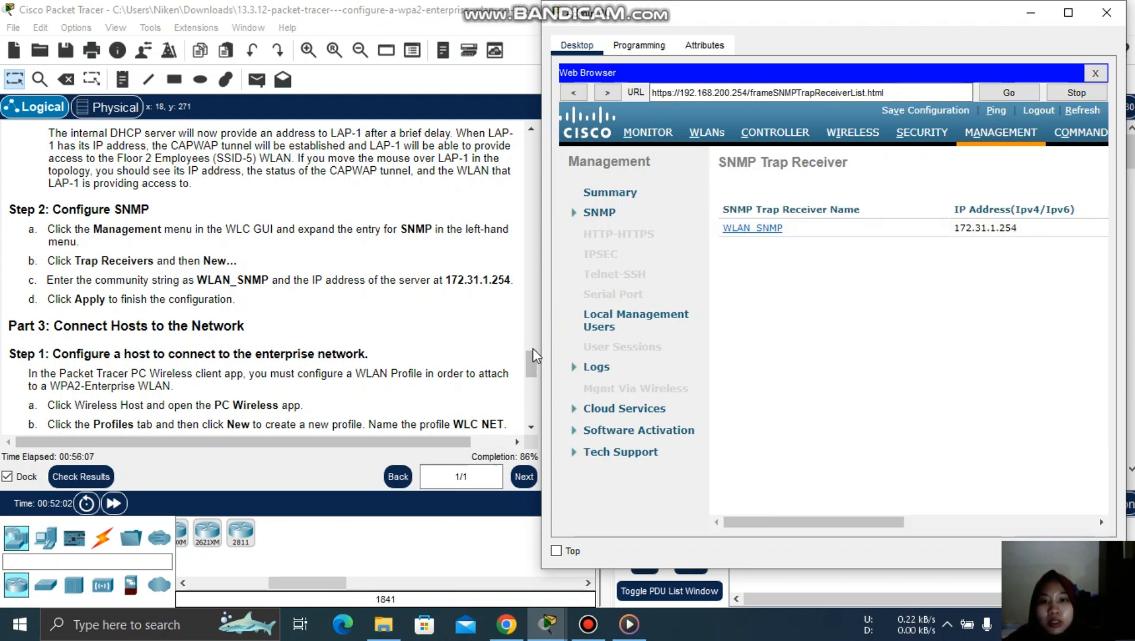
drag(532, 355, 535, 376)
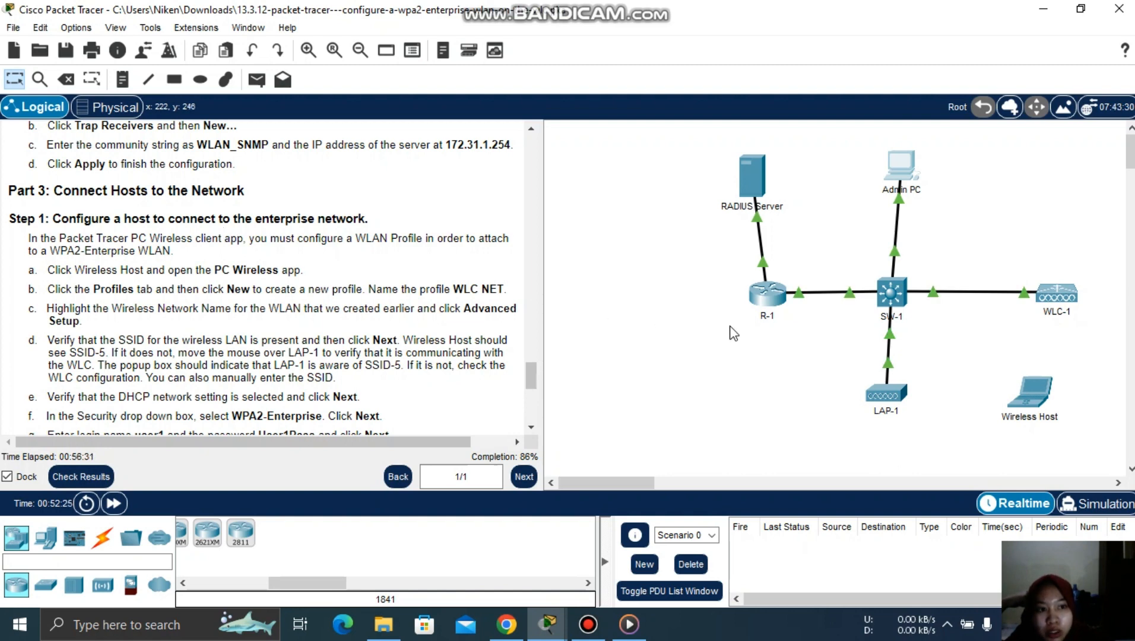
click(1031, 409)
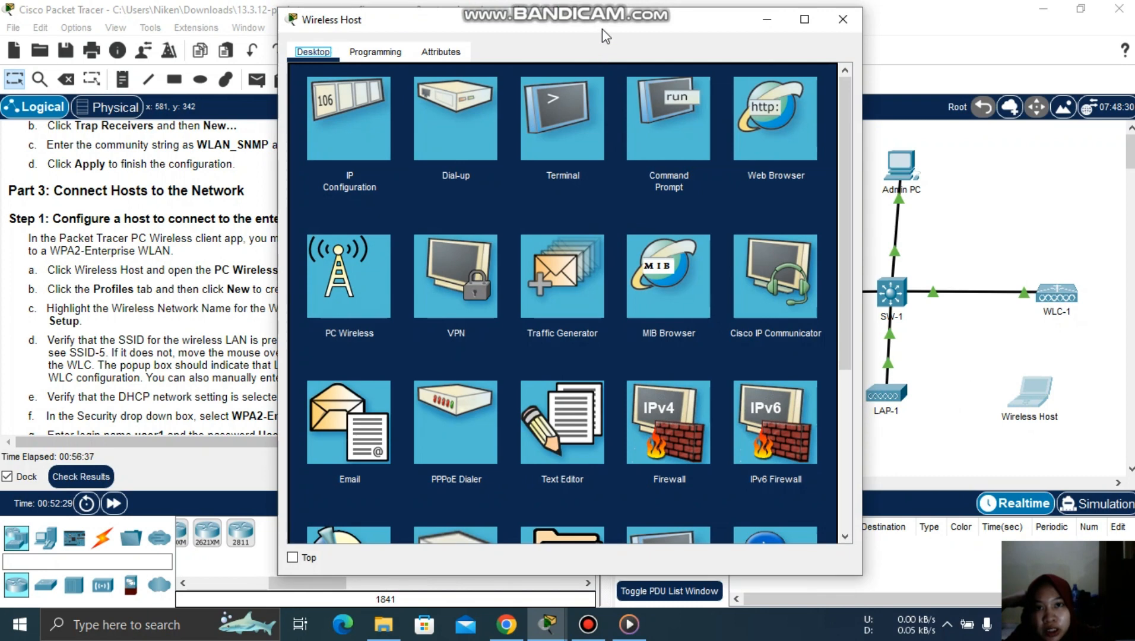
drag(604, 25, 797, 38)
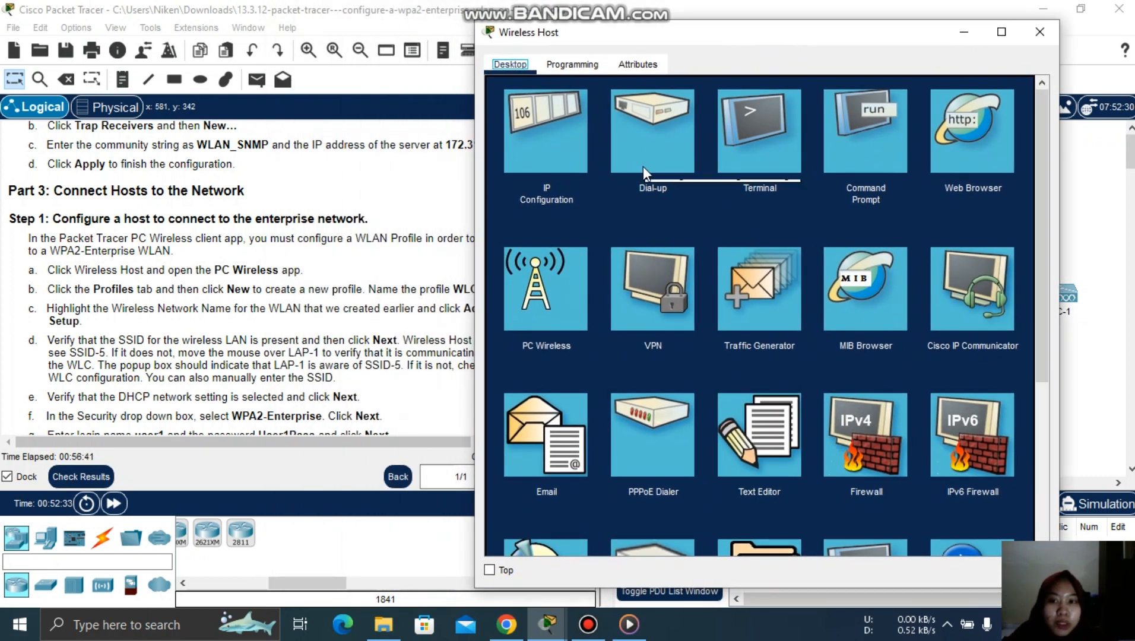
click(553, 265)
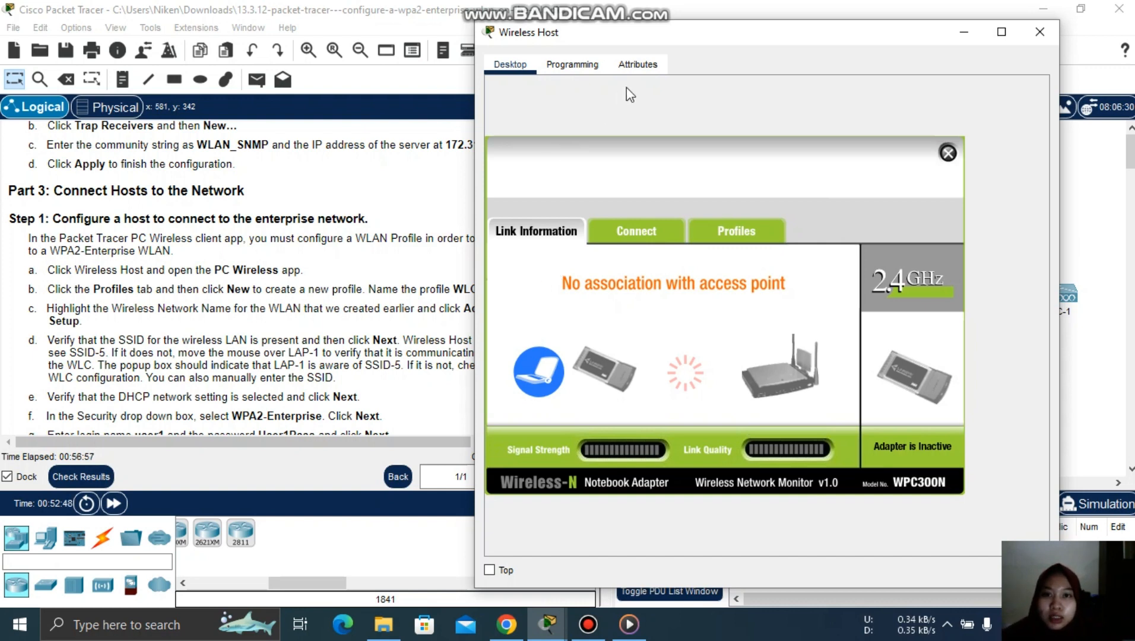
drag(651, 36, 729, 44)
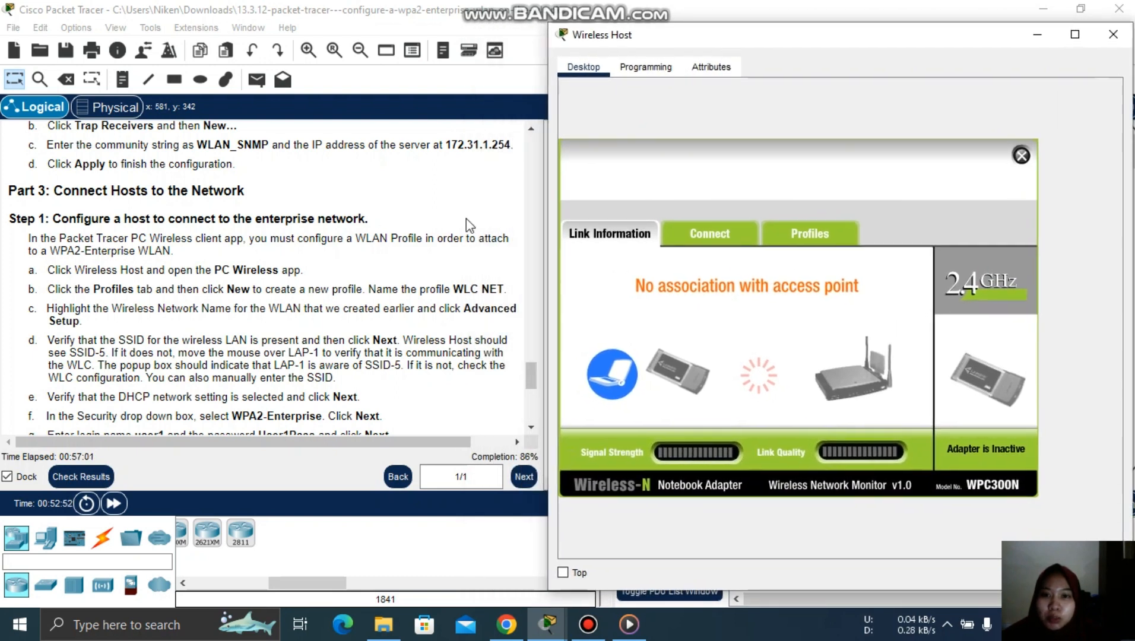
click(805, 233)
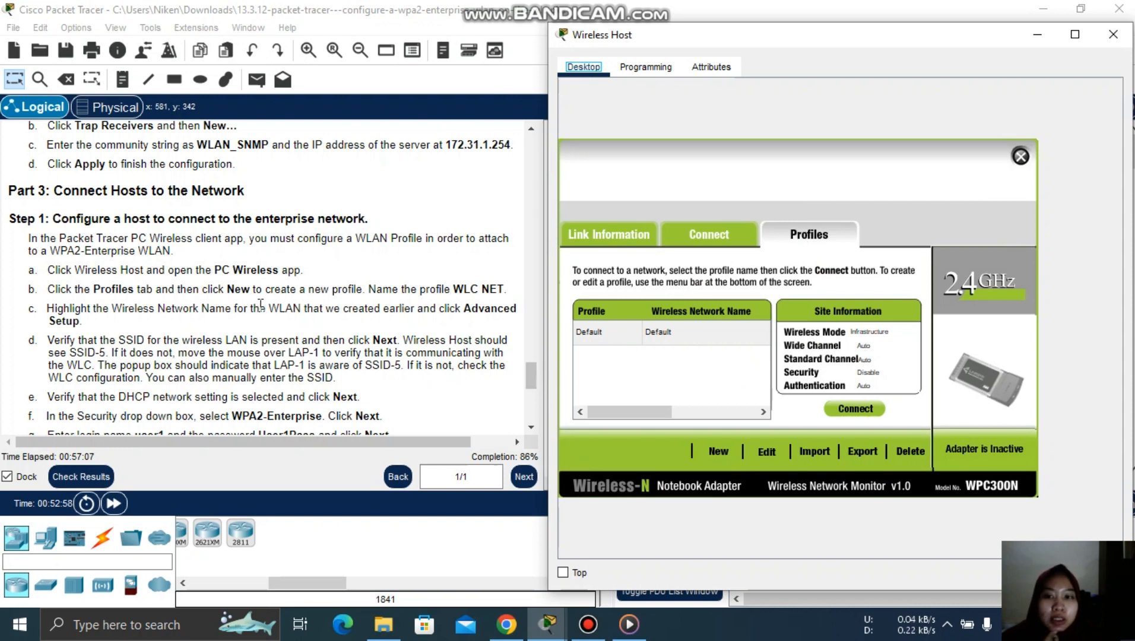
- Create a new wireless profile named 'WLC NET'
click(712, 453)
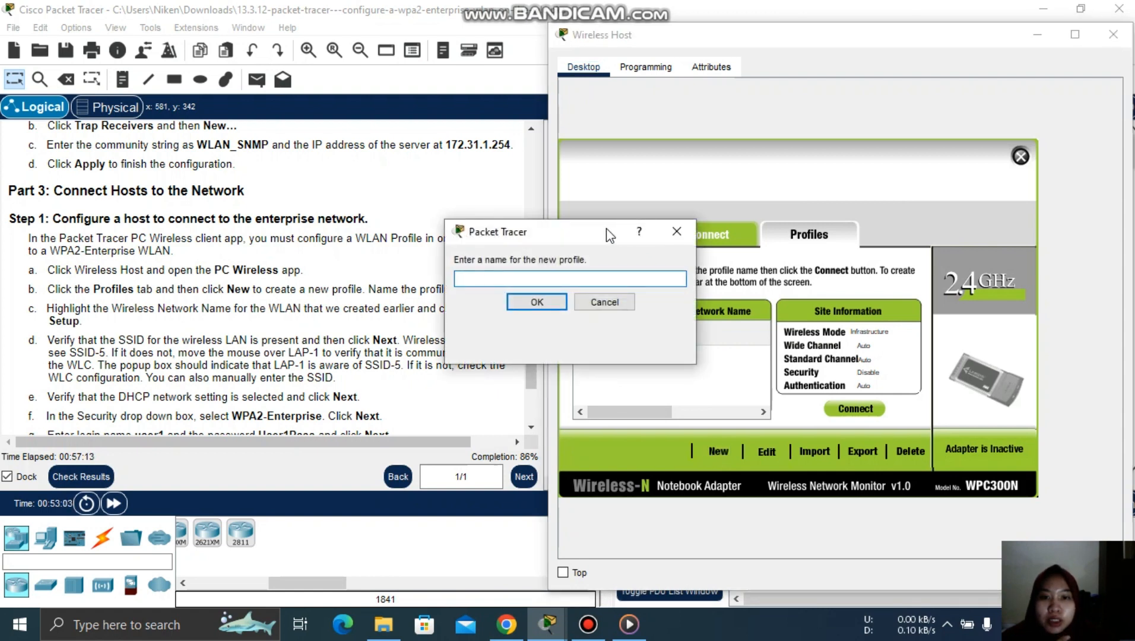
drag(607, 235, 742, 225)
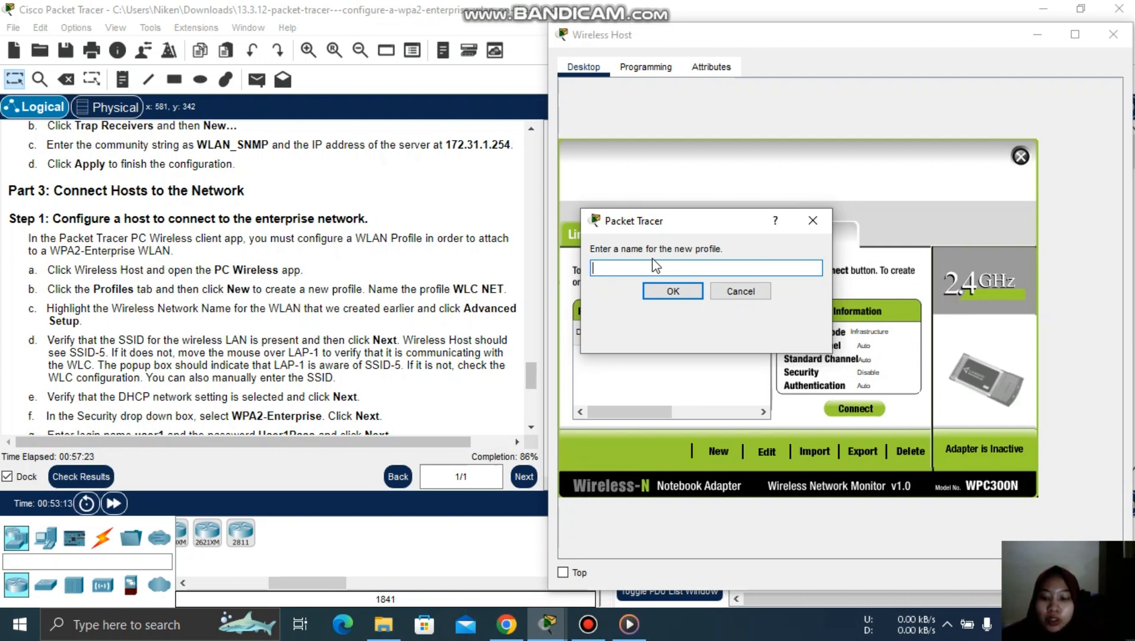
text(WLC )
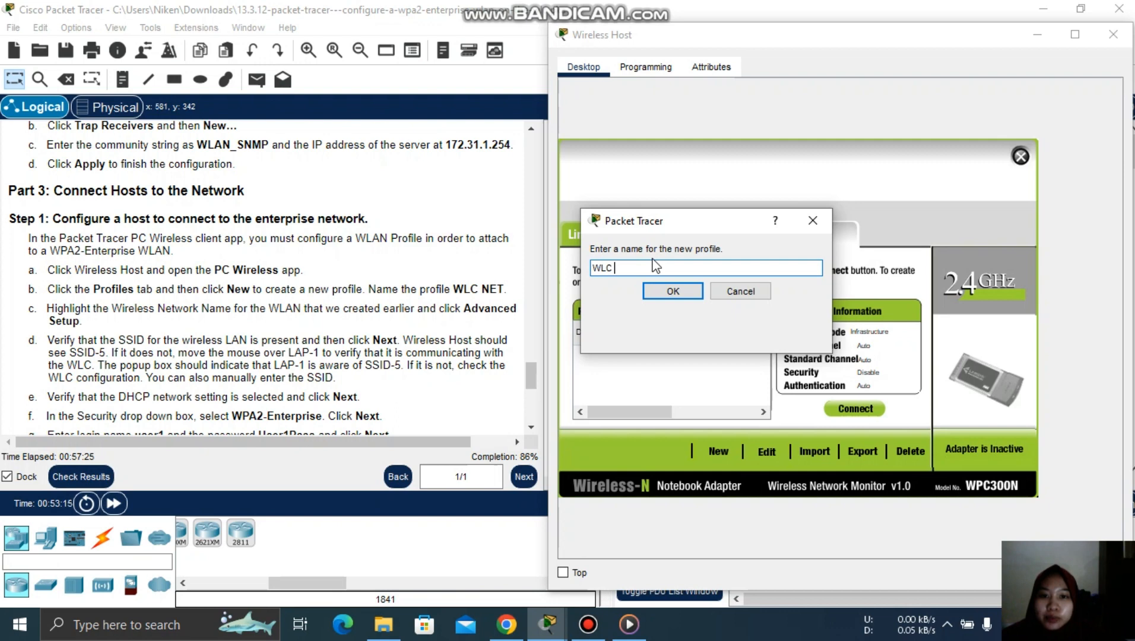
text(NET)
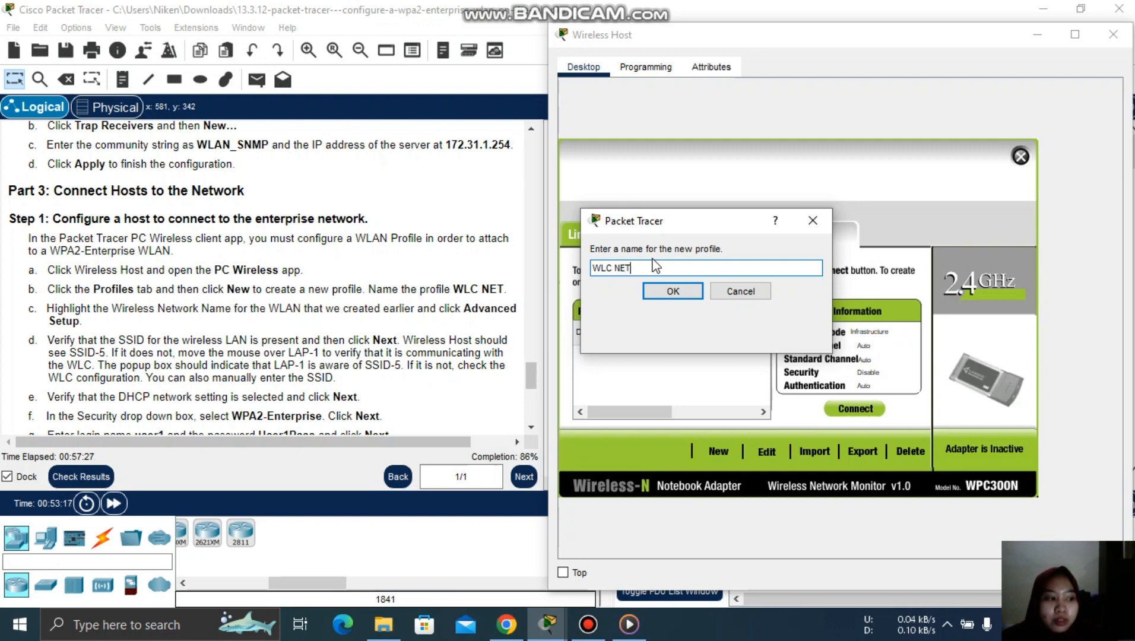
click(663, 292)
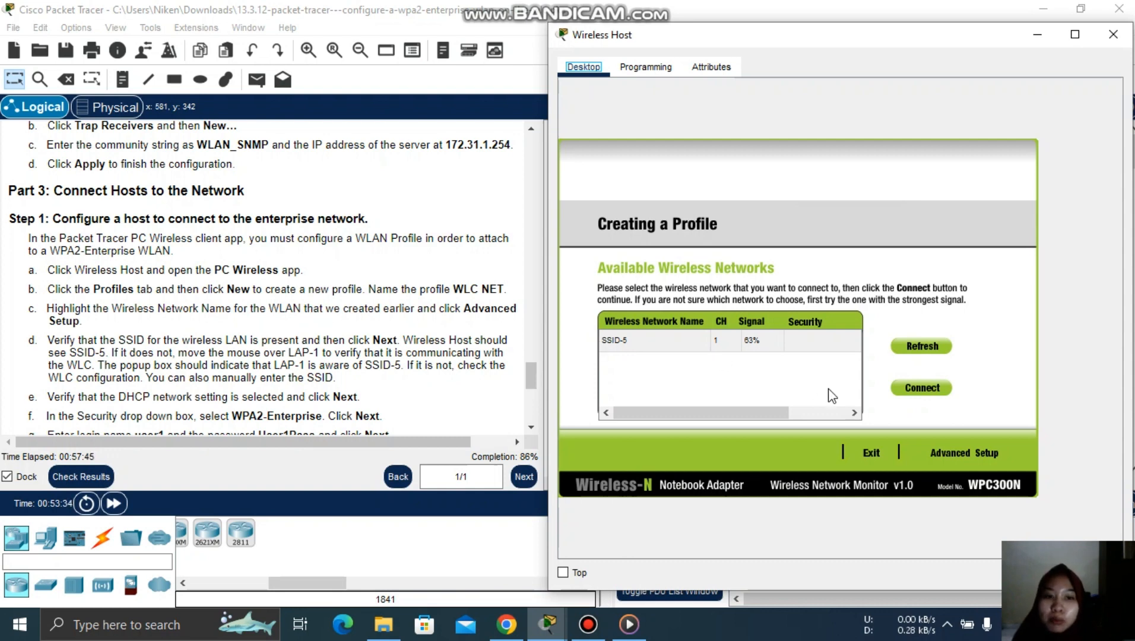
- Use Advanced Setup with Infrastructure mode on SSID-5 and DHCP, reaching the wireless security page
click(977, 454)
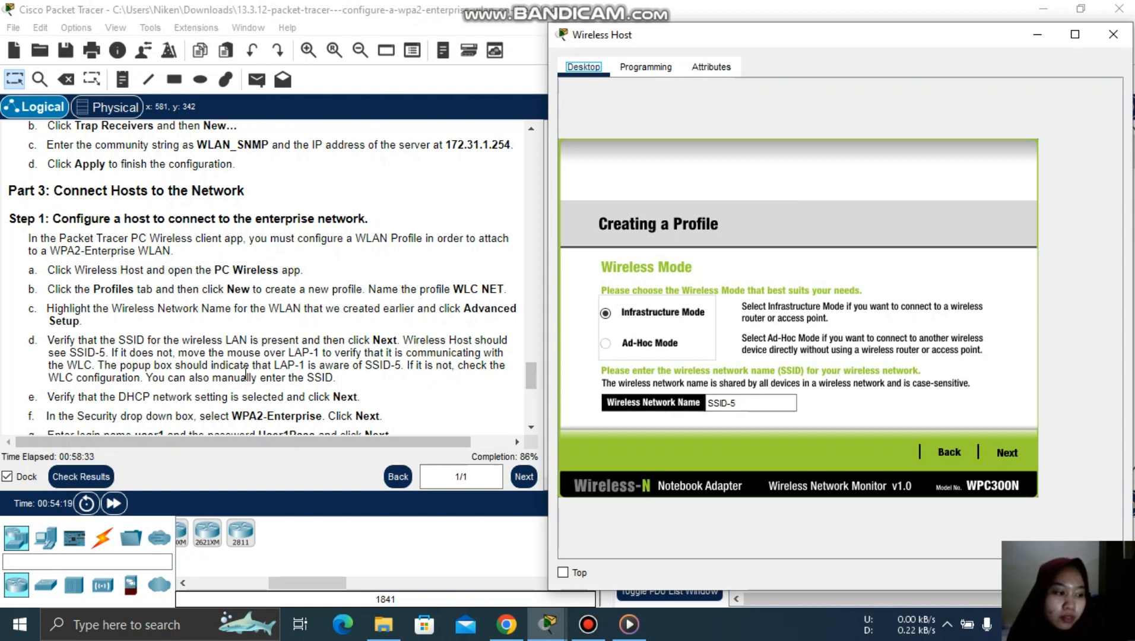
click(621, 405)
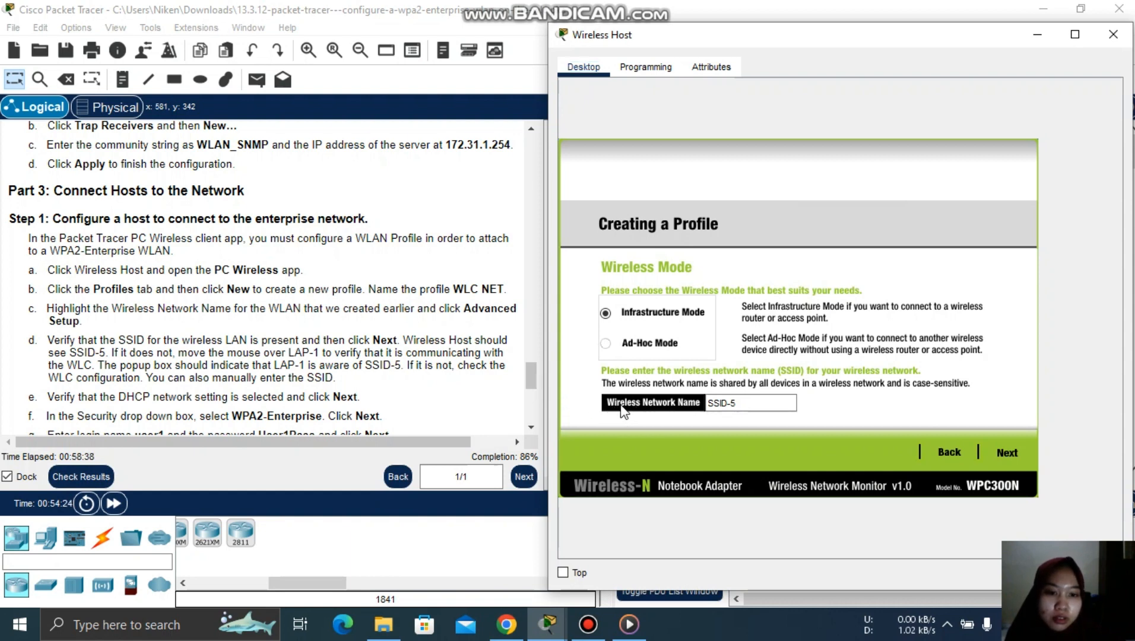
click(1006, 454)
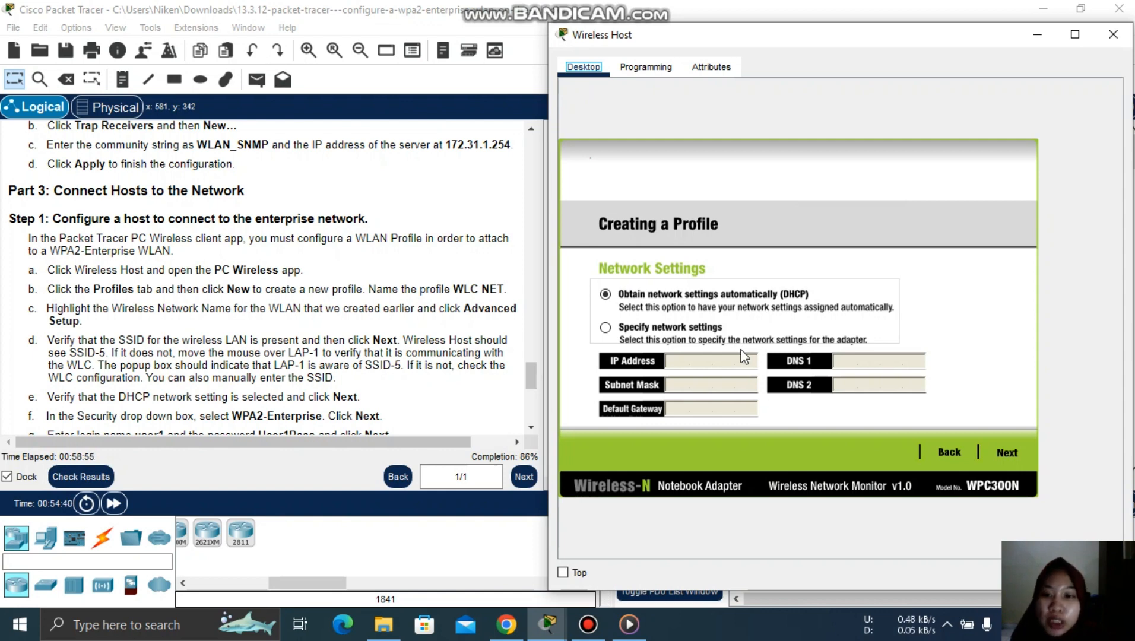
click(1017, 457)
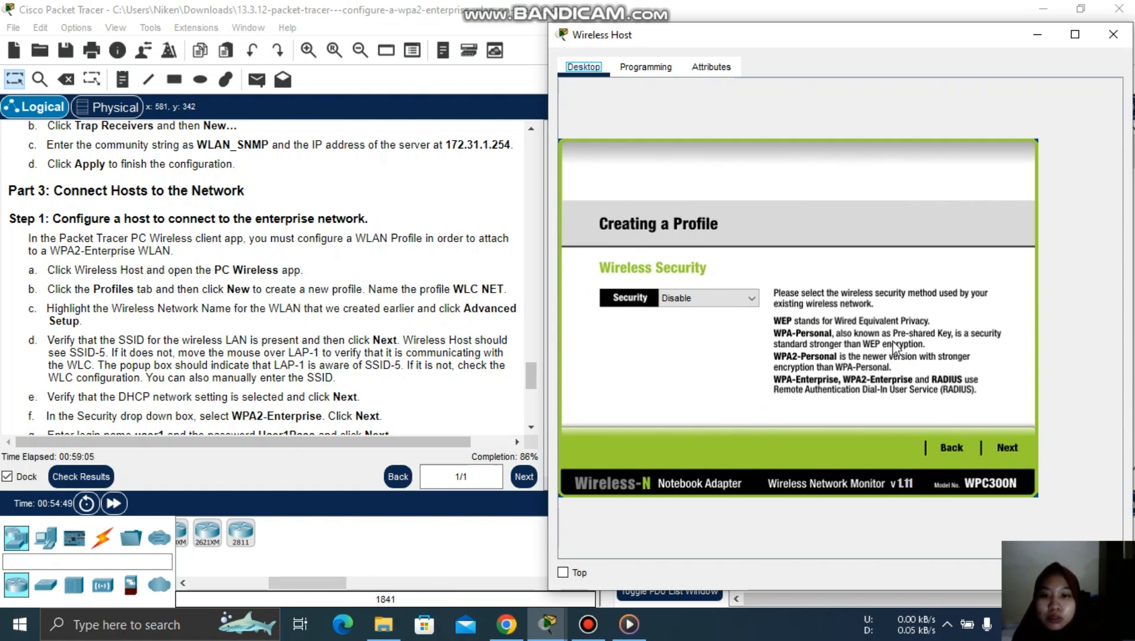
- Set the WLC NET profile's wireless security to WPA2-Enterprise
click(749, 302)
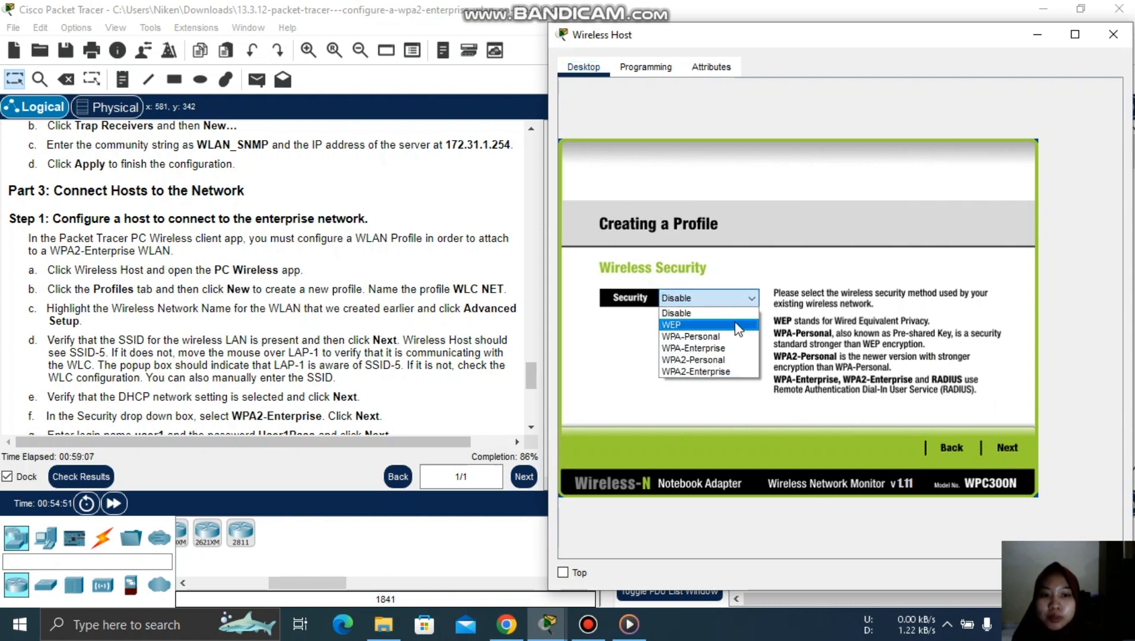
click(727, 369)
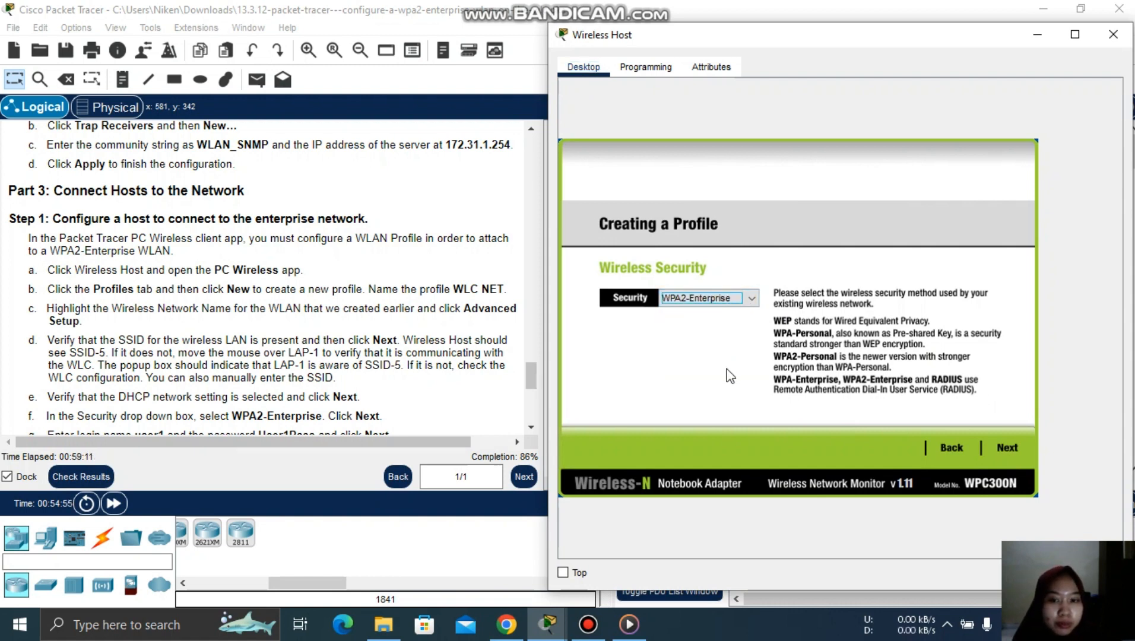
drag(528, 377, 533, 396)
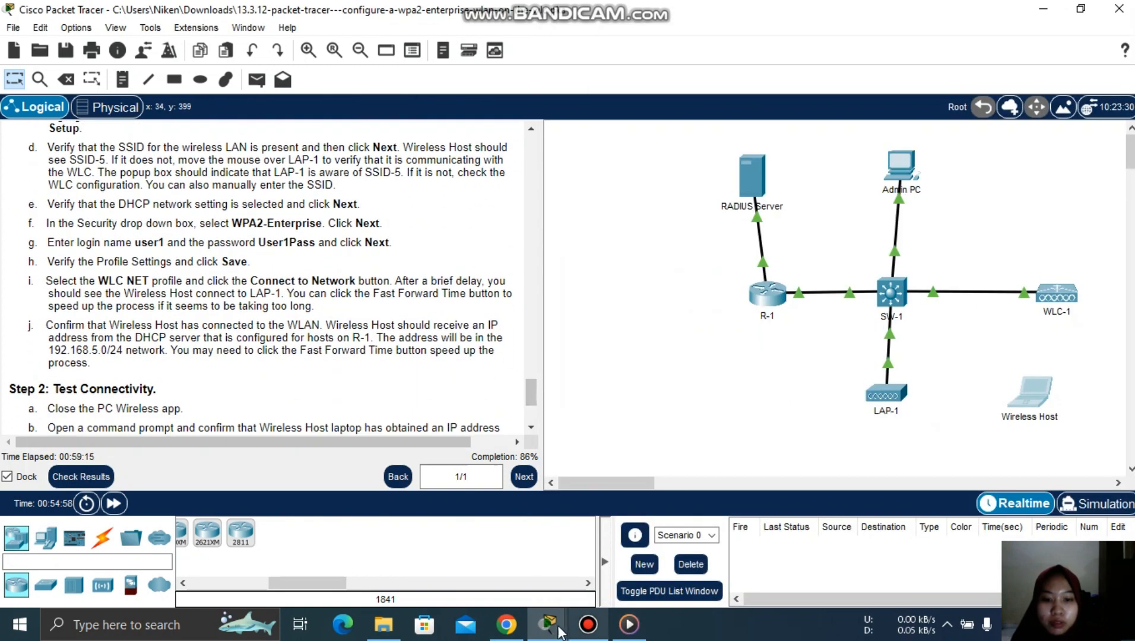
mouse_move(543, 624)
click(688, 560)
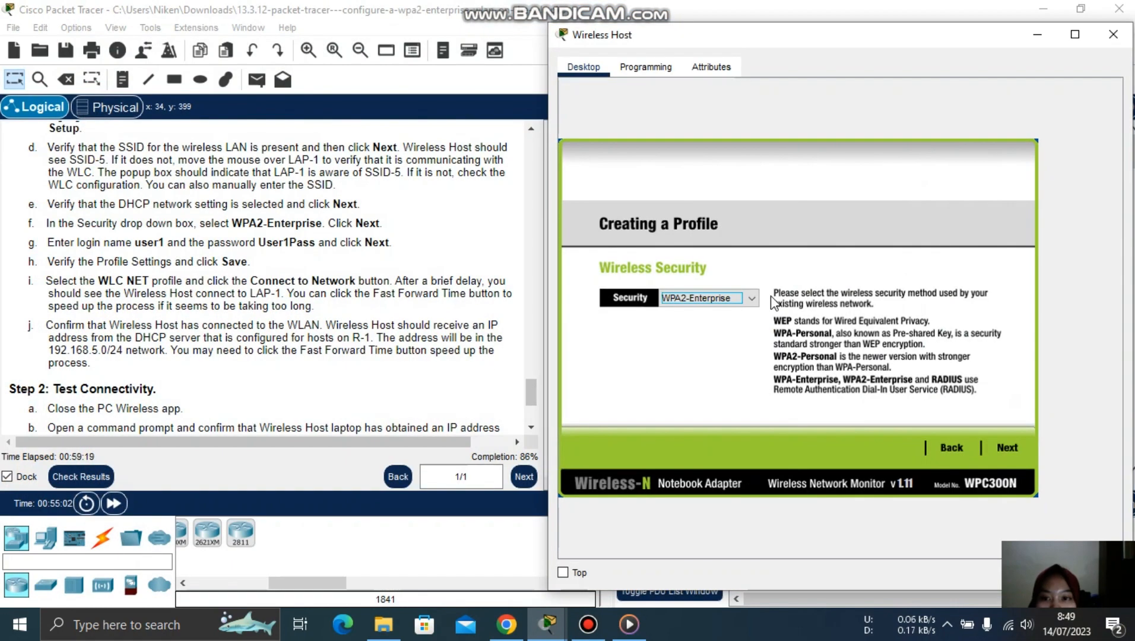
- Enter the PEAP login name and password, then continue to the Confirm New Settings summary
click(998, 444)
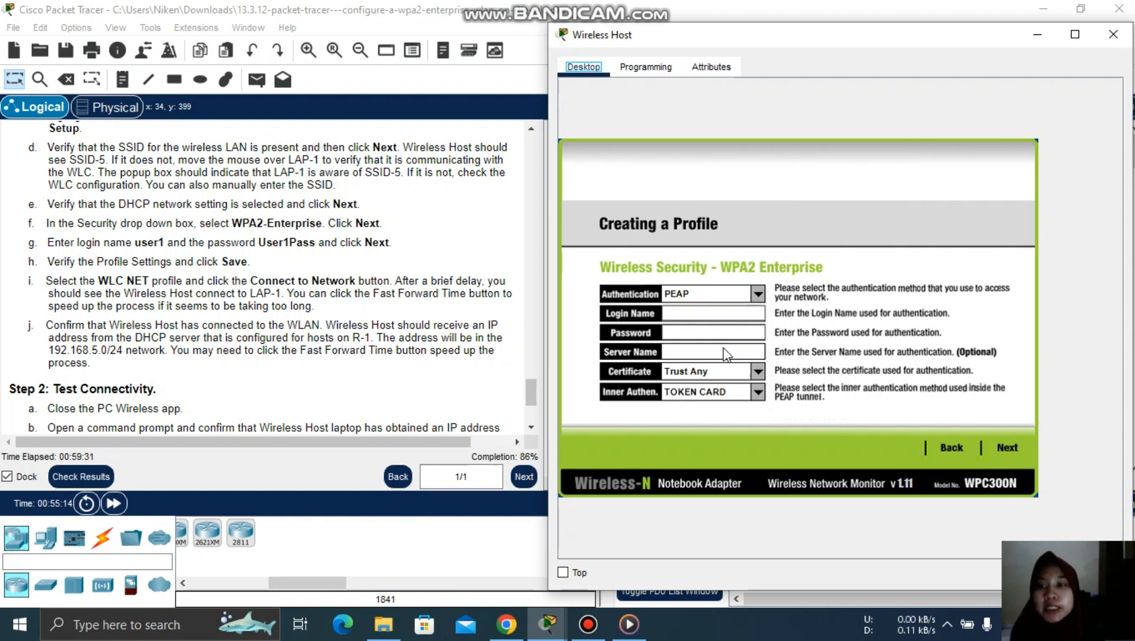
click(694, 312)
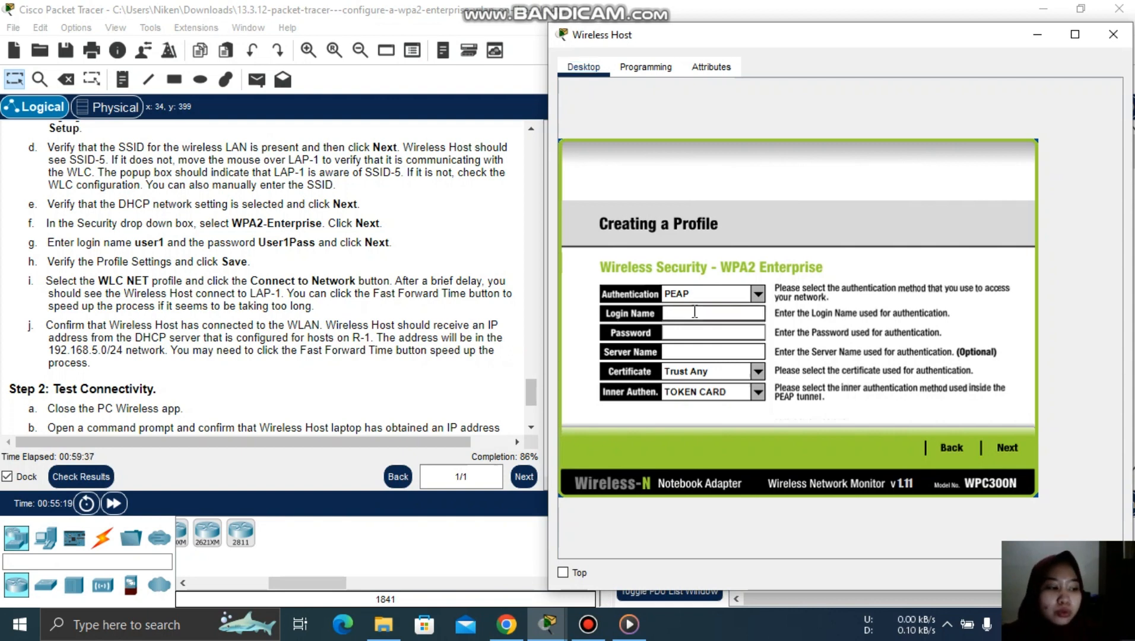
text(user1)
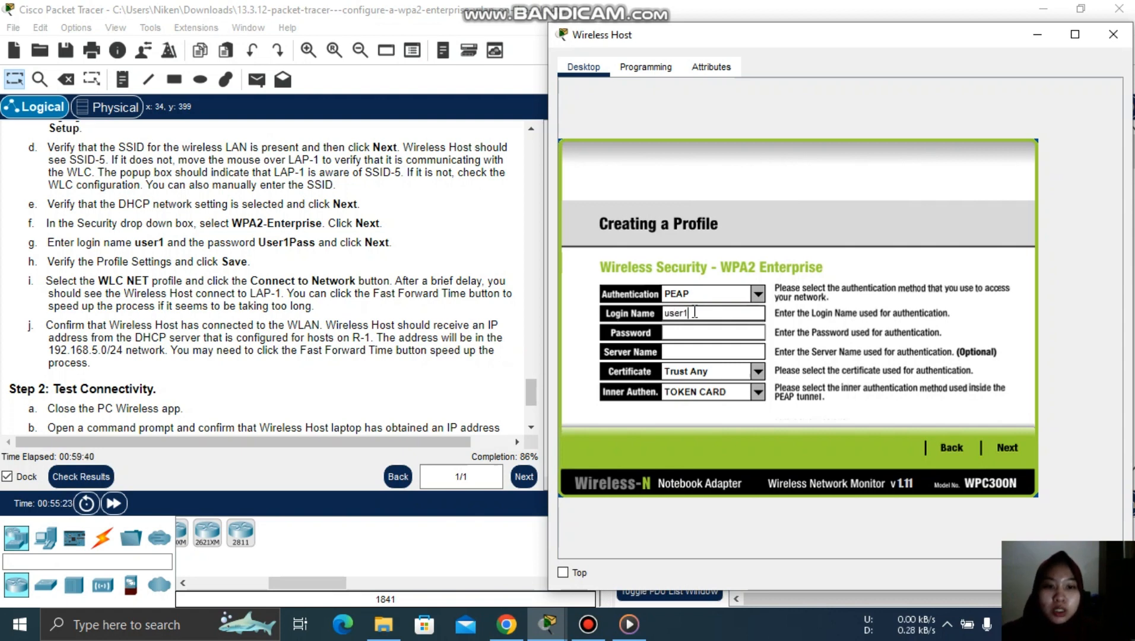
click(693, 333)
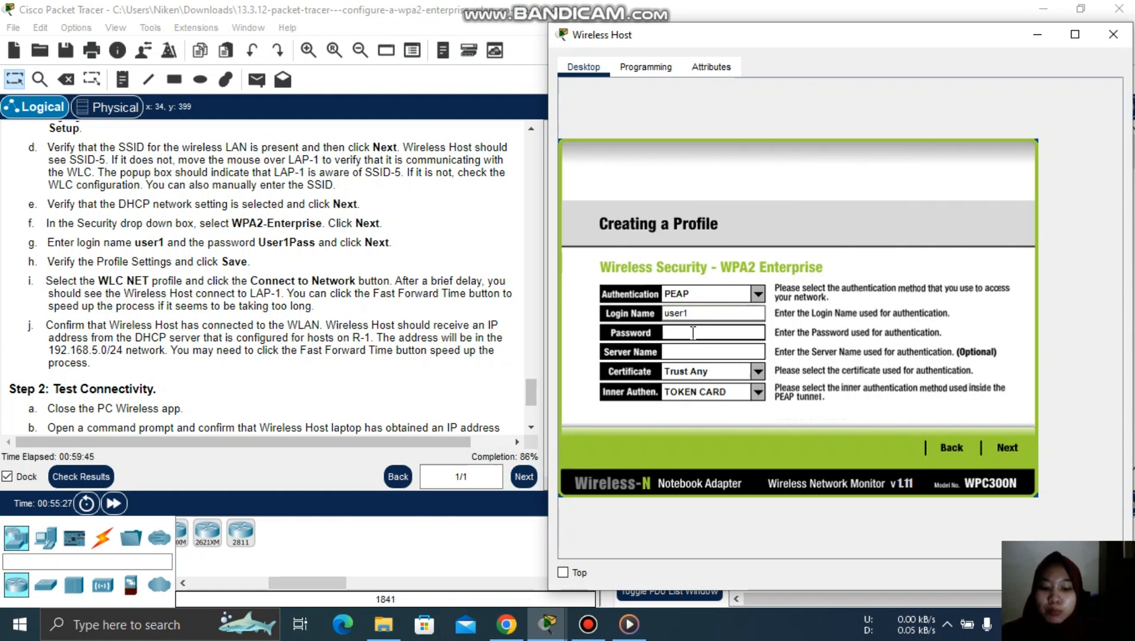
text(se)
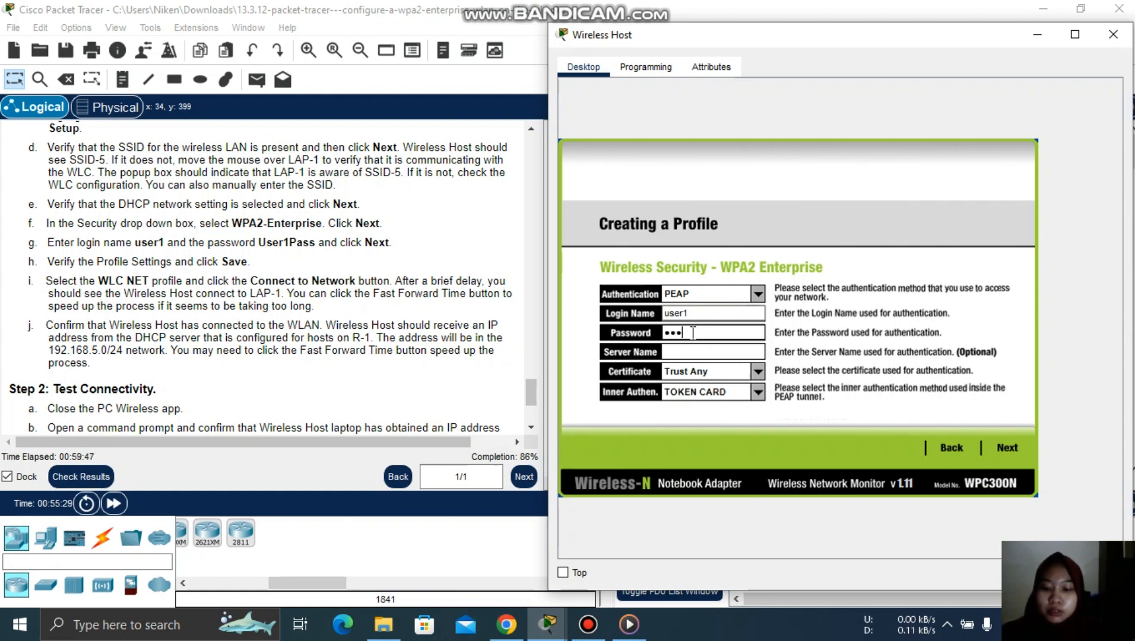
text(r1P)
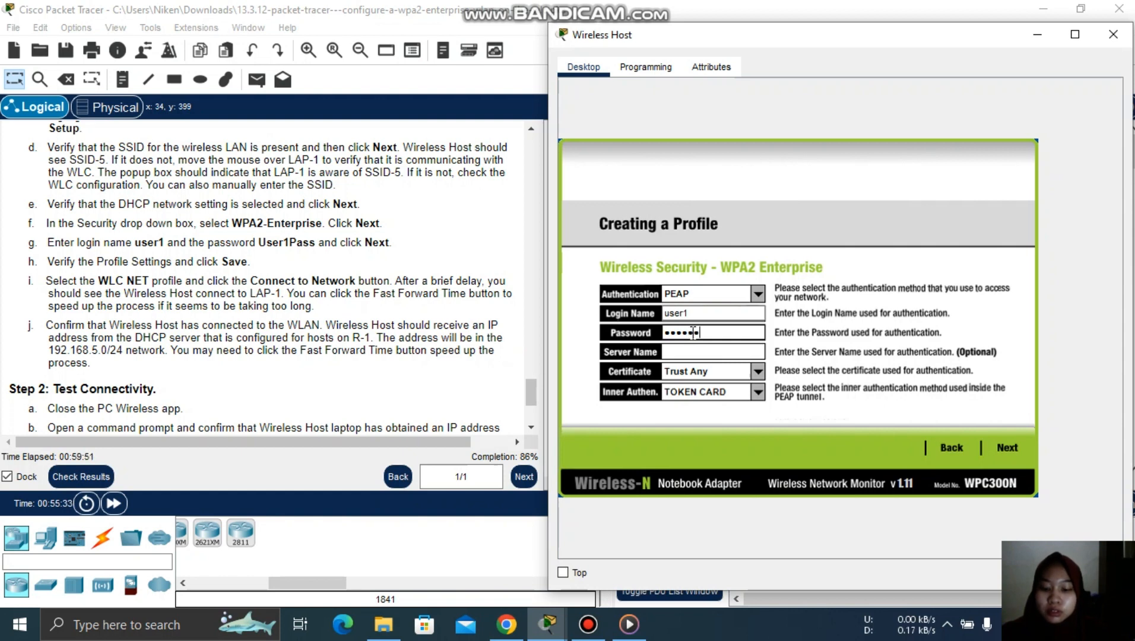
text(ass)
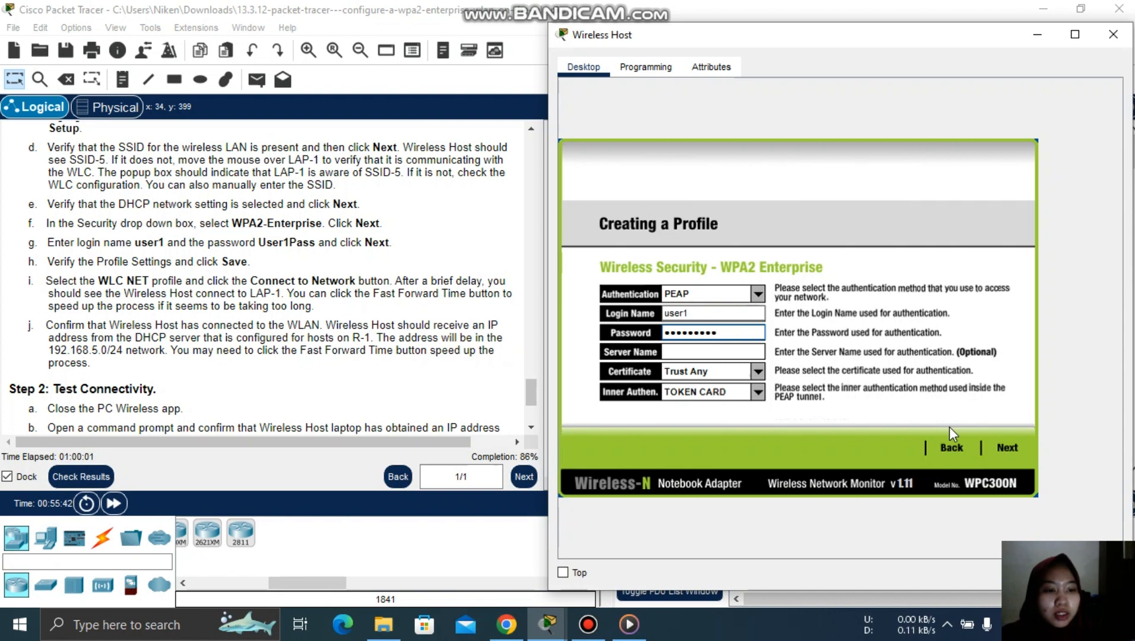
click(1006, 446)
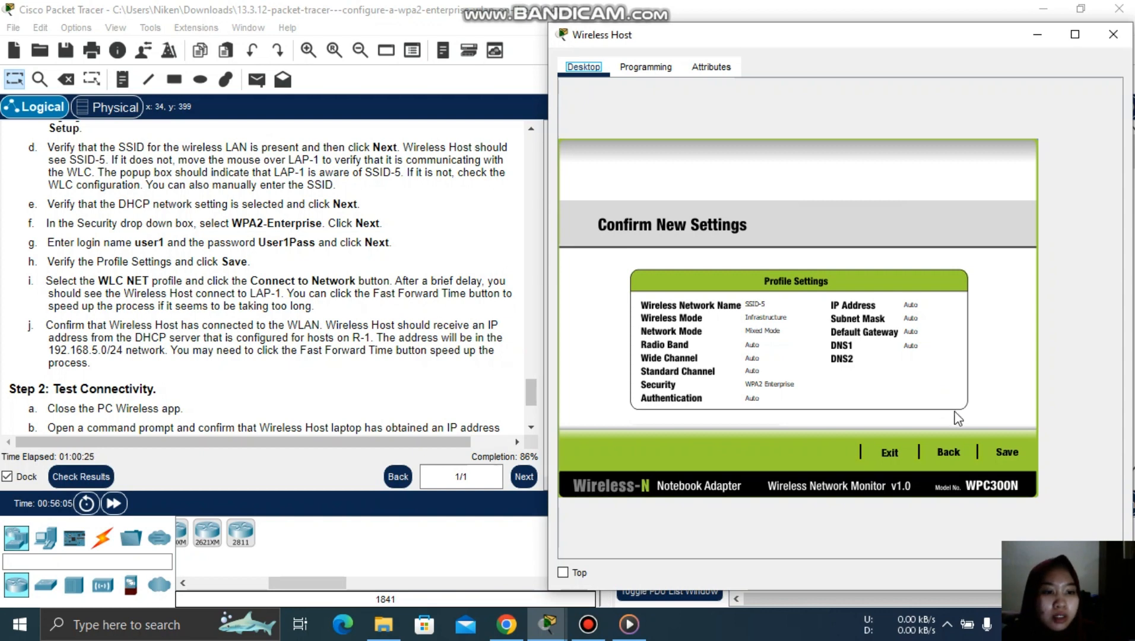
- Save the WLC NET profile, connect to SSID-5, and minimize the window to see the LAP-1 link
click(1008, 453)
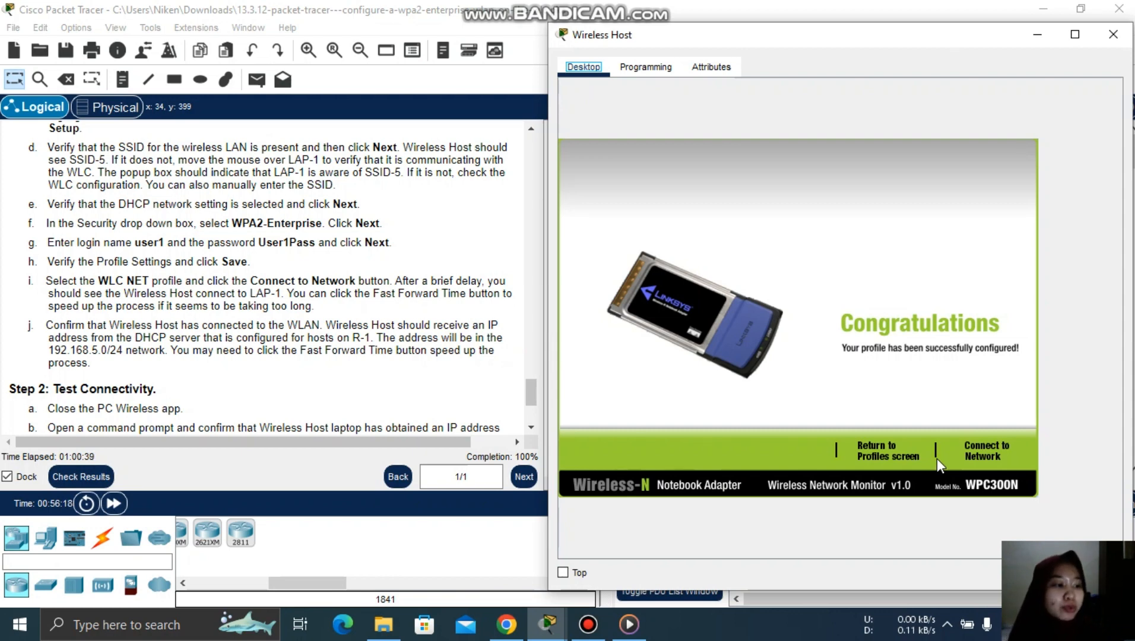
click(985, 452)
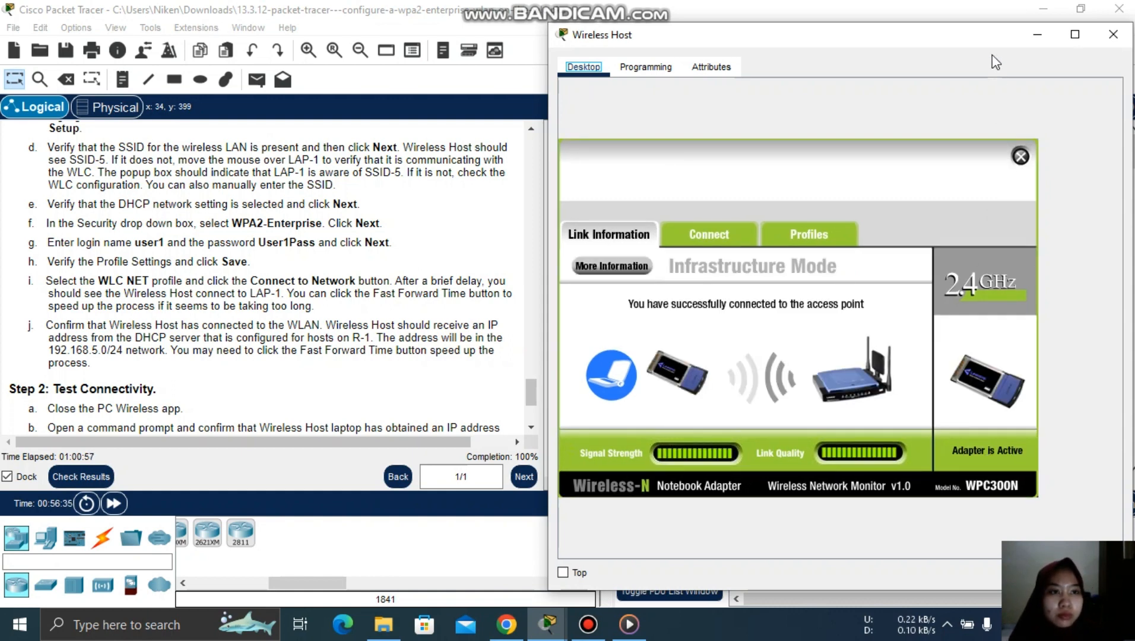
click(1031, 38)
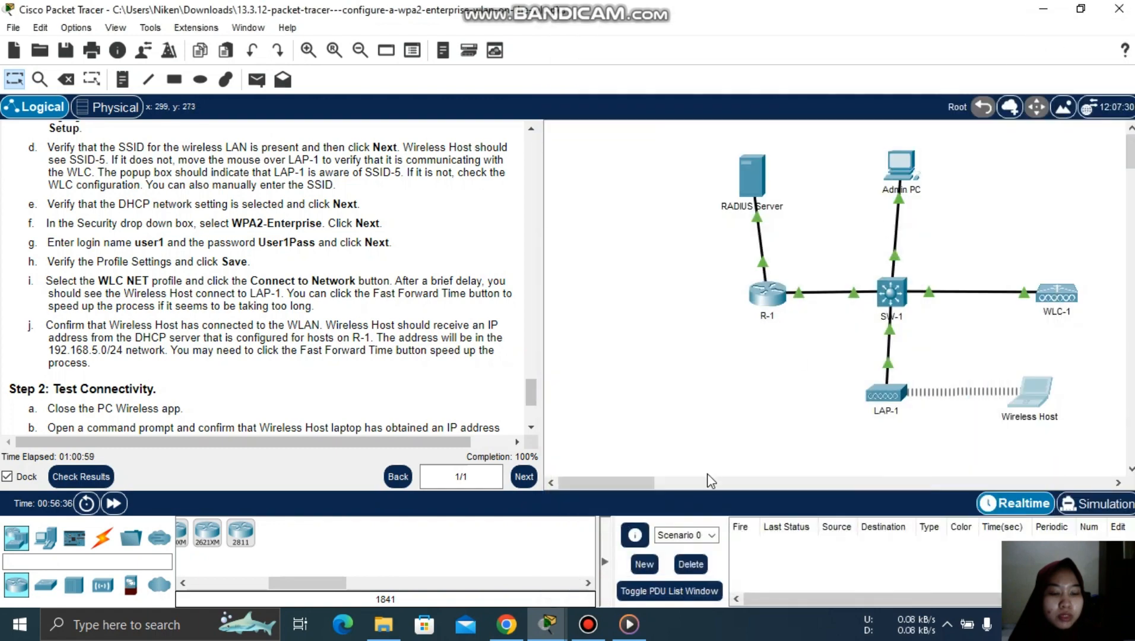
click(547, 625)
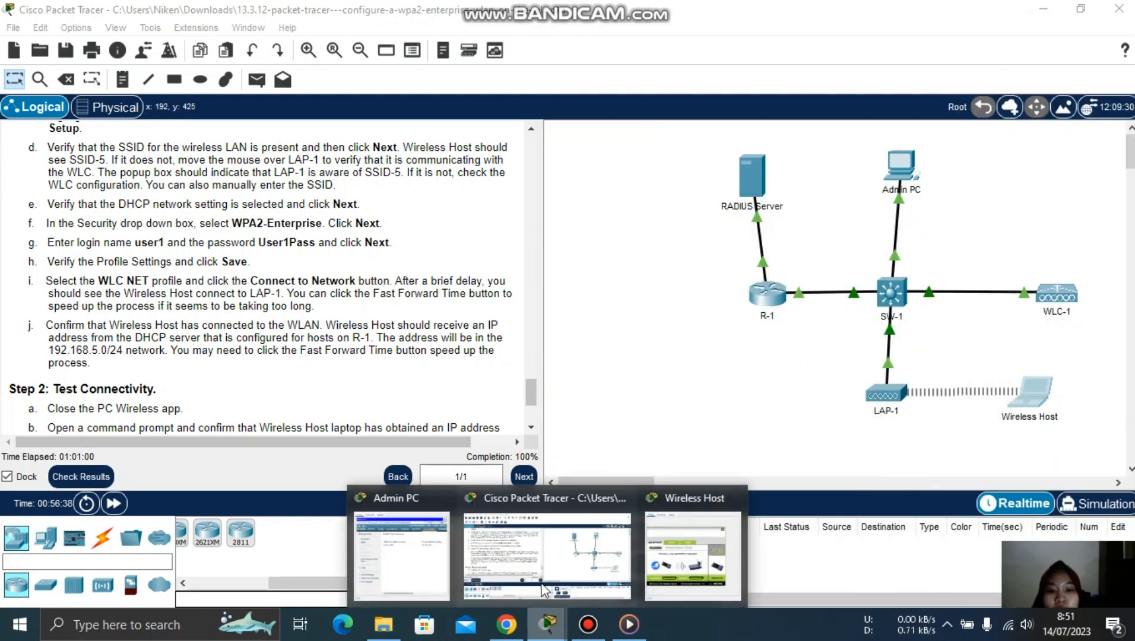
click(711, 551)
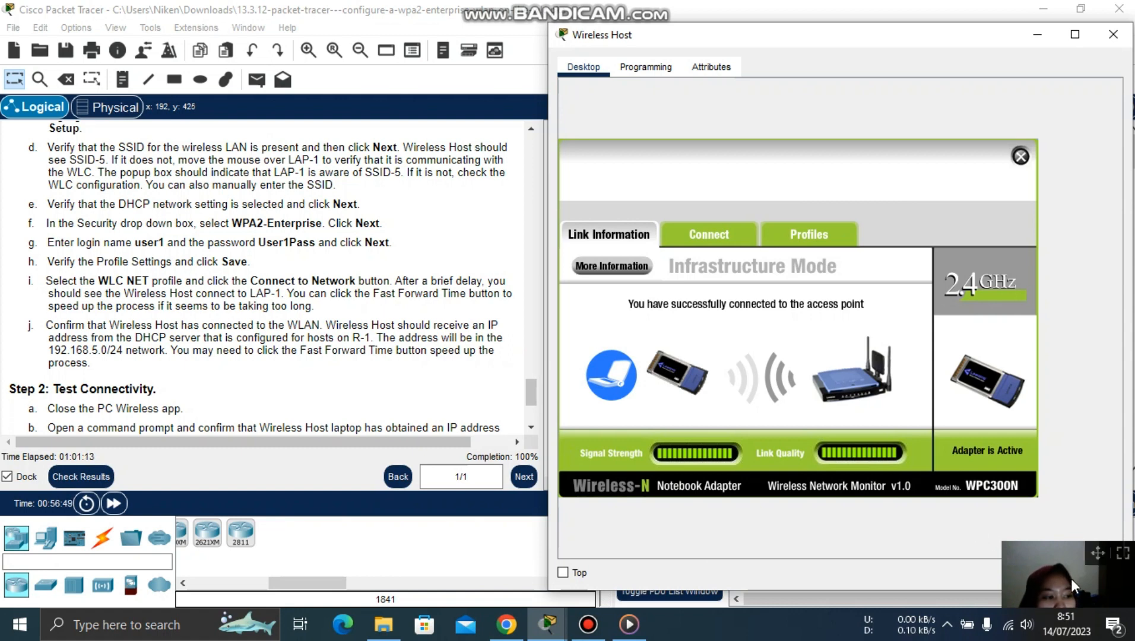
click(1034, 31)
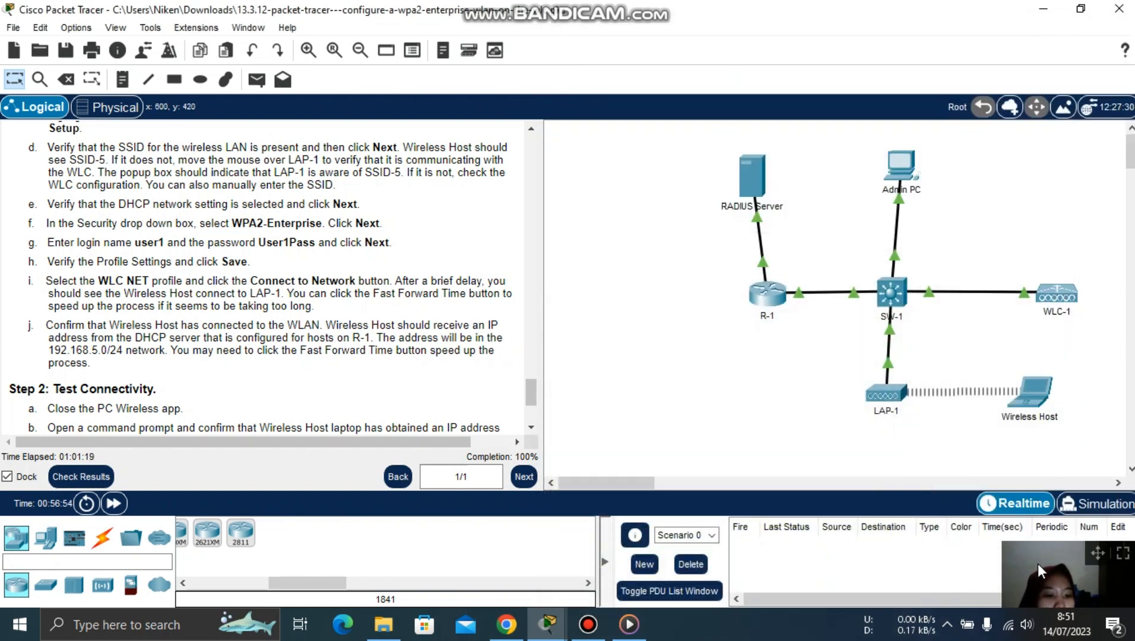
click(546, 624)
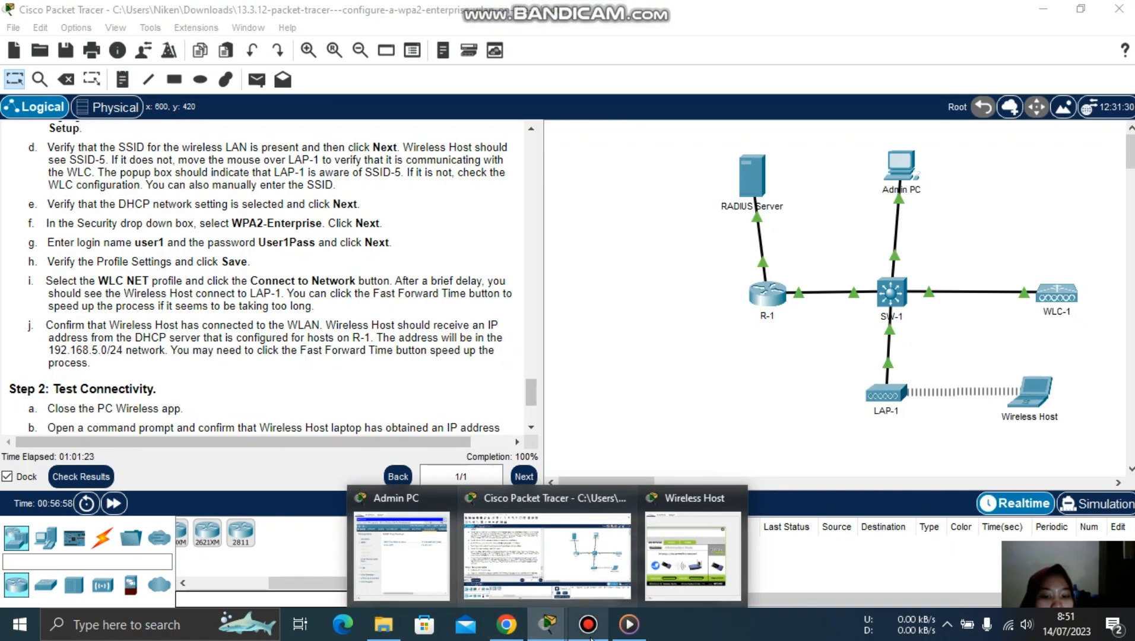
click(587, 625)
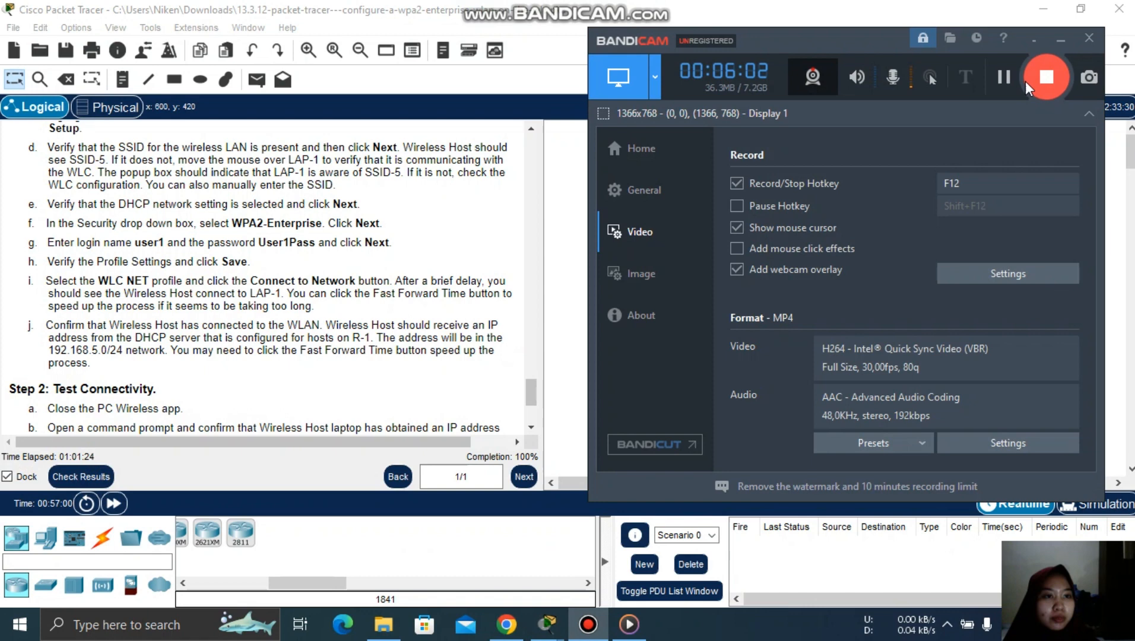
click(1058, 42)
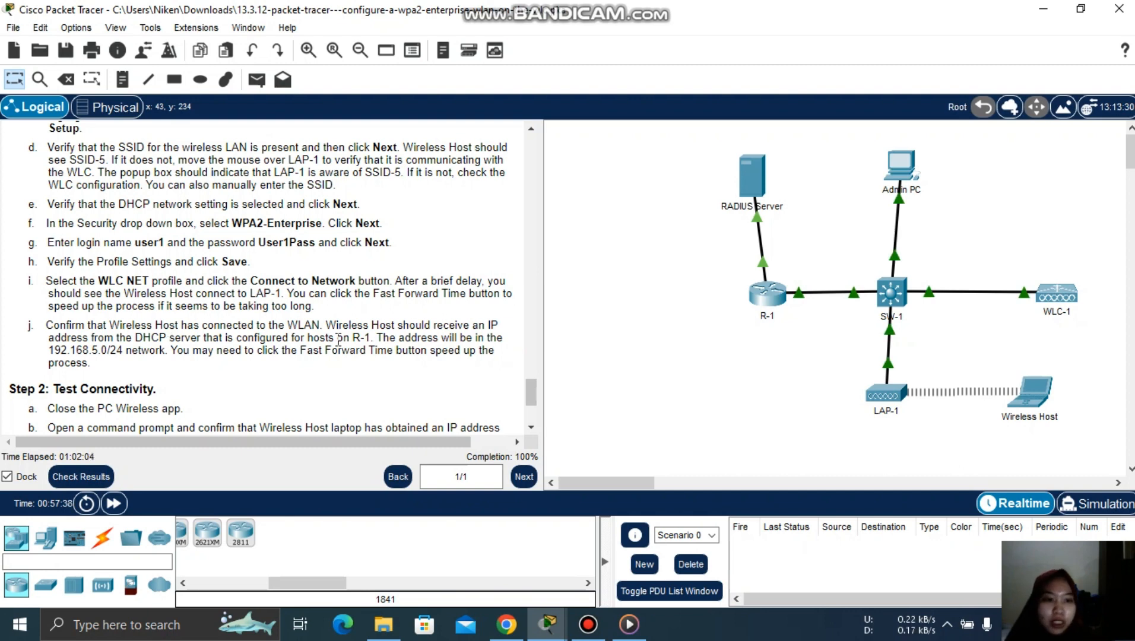
- Close PC Wireless and check IP Configuration shows DHCP address 192.168.5.2 with gateway 192.168.5.1
click(1040, 391)
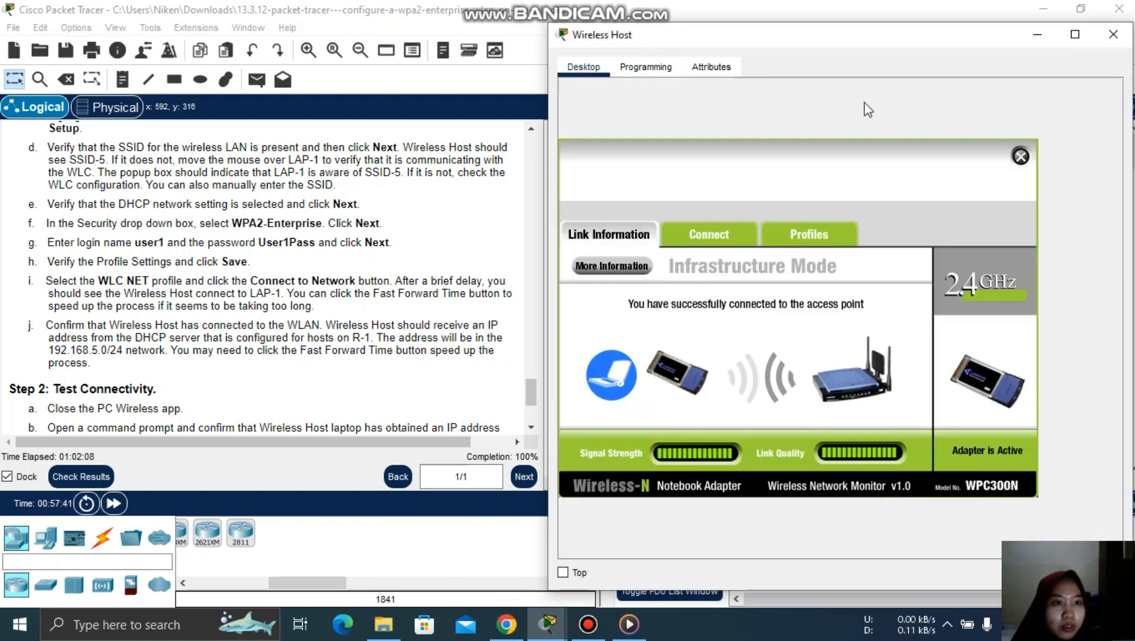
click(1021, 157)
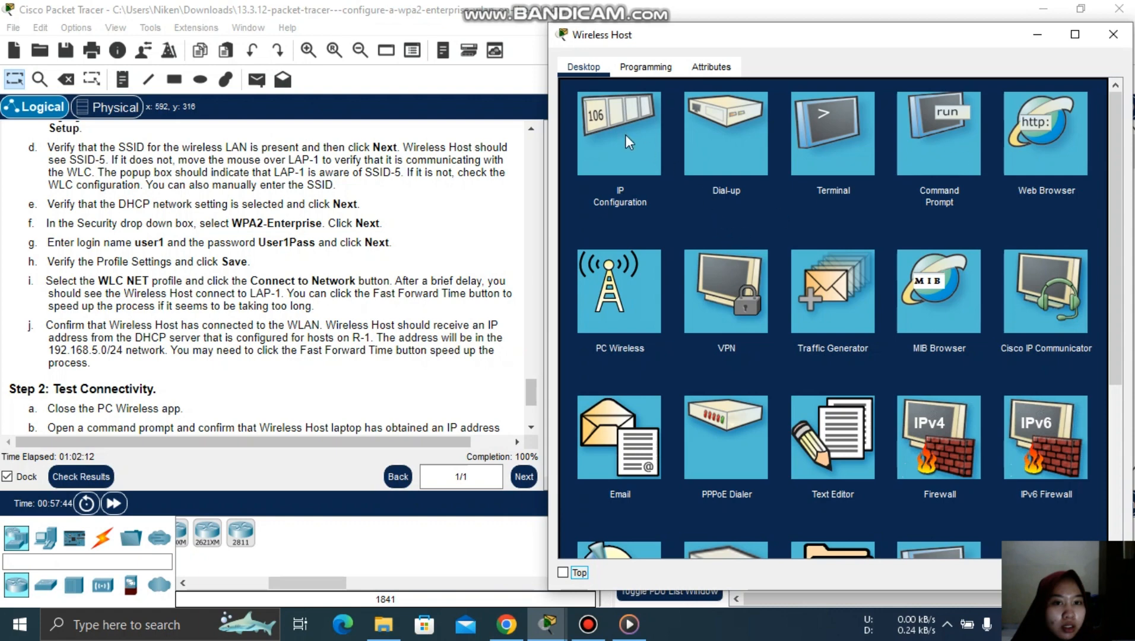
click(613, 128)
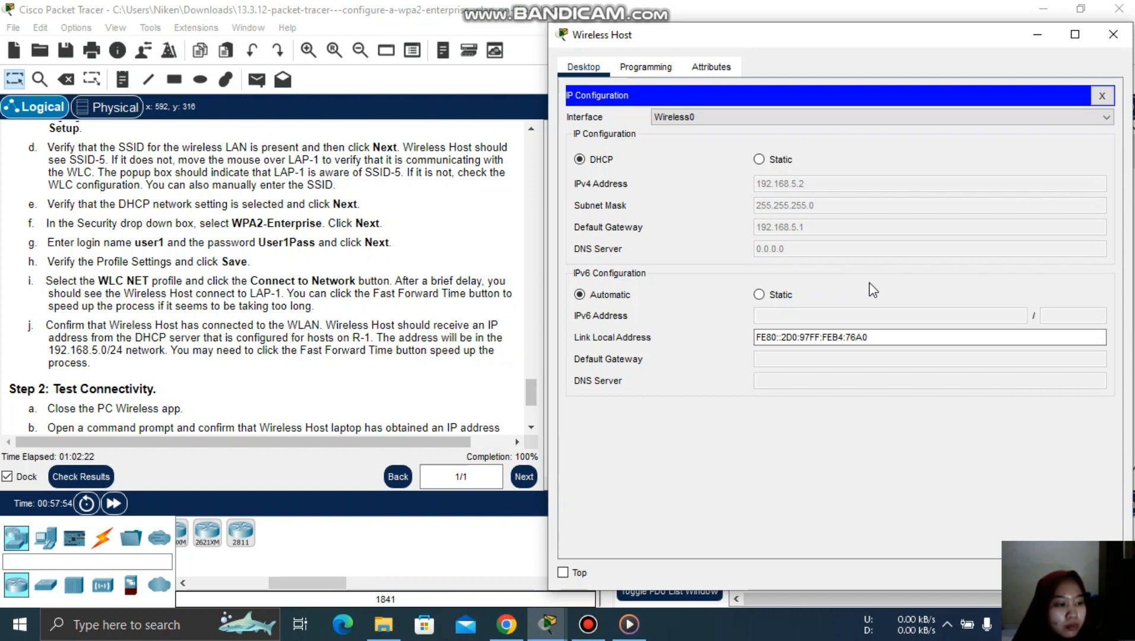
click(1049, 38)
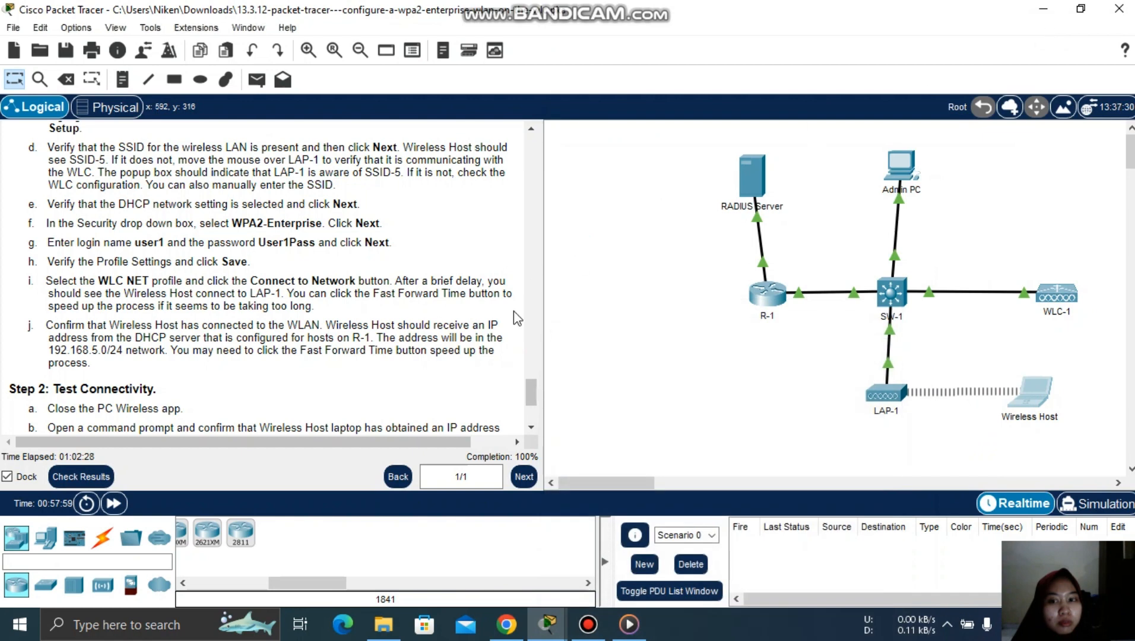
drag(532, 391, 532, 404)
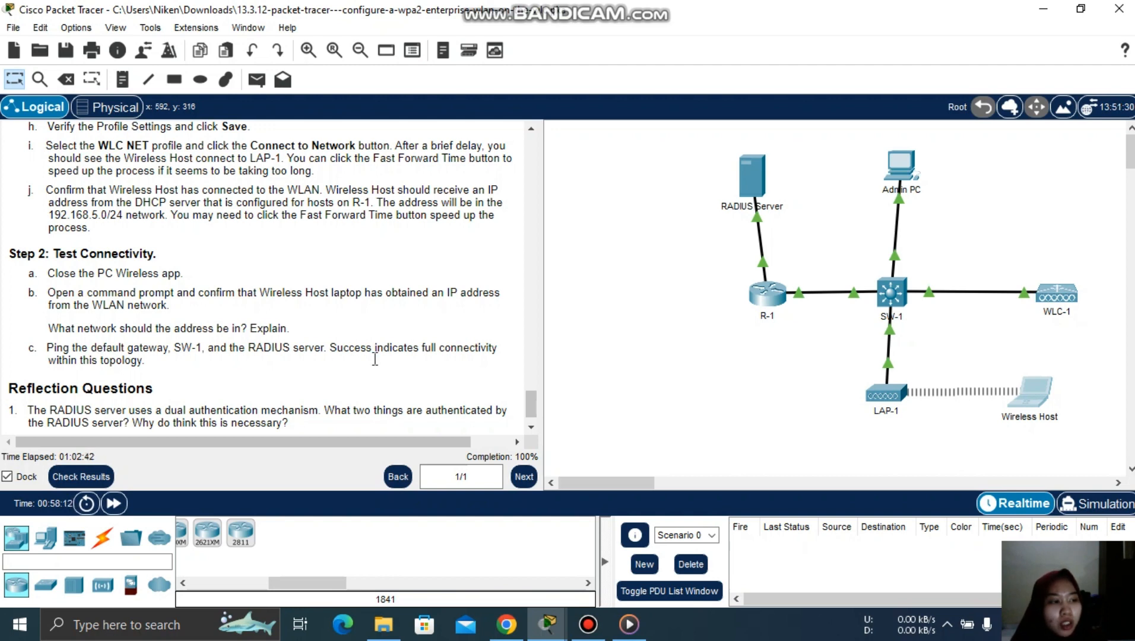
click(550, 638)
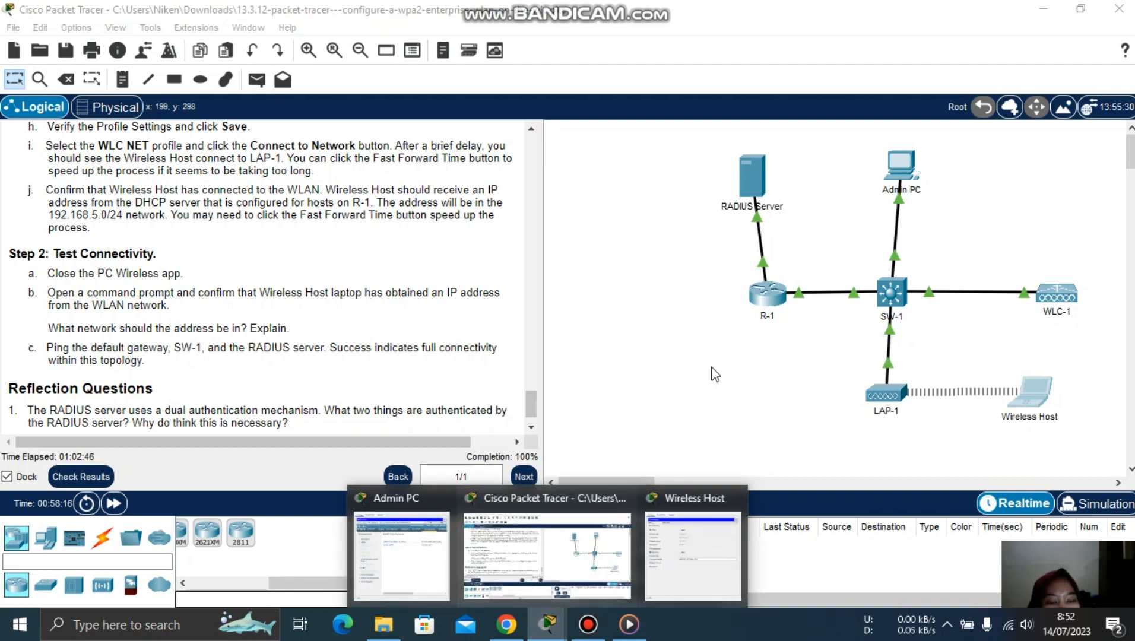
click(1036, 395)
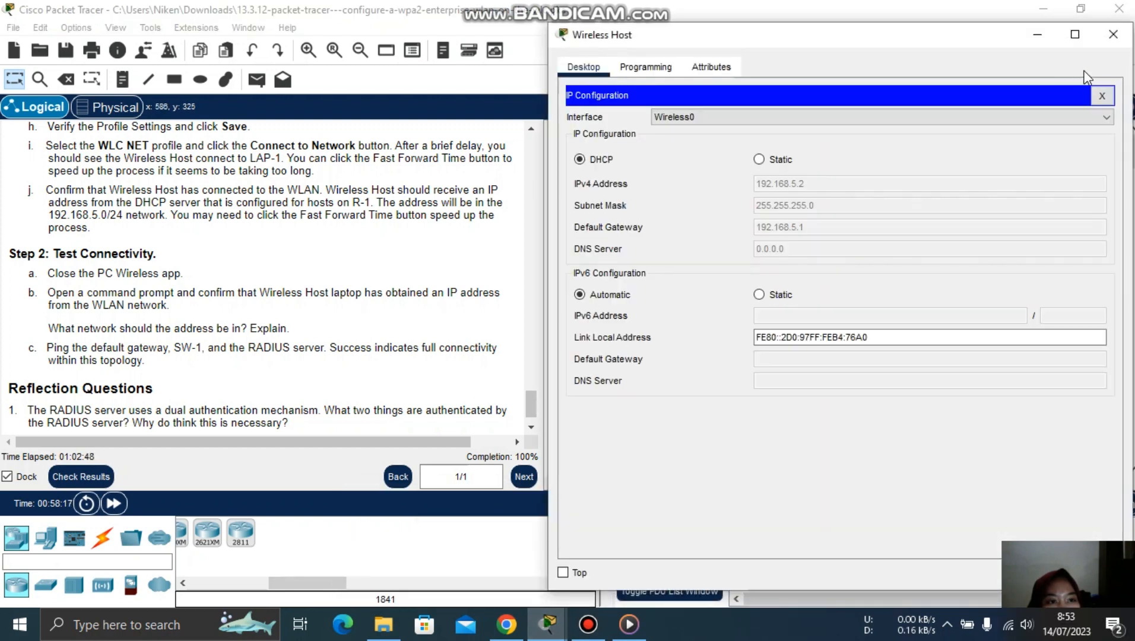
- In the Wireless Host's Command Prompt, correct the address and ping 171.31.1.254
click(1101, 97)
click(916, 143)
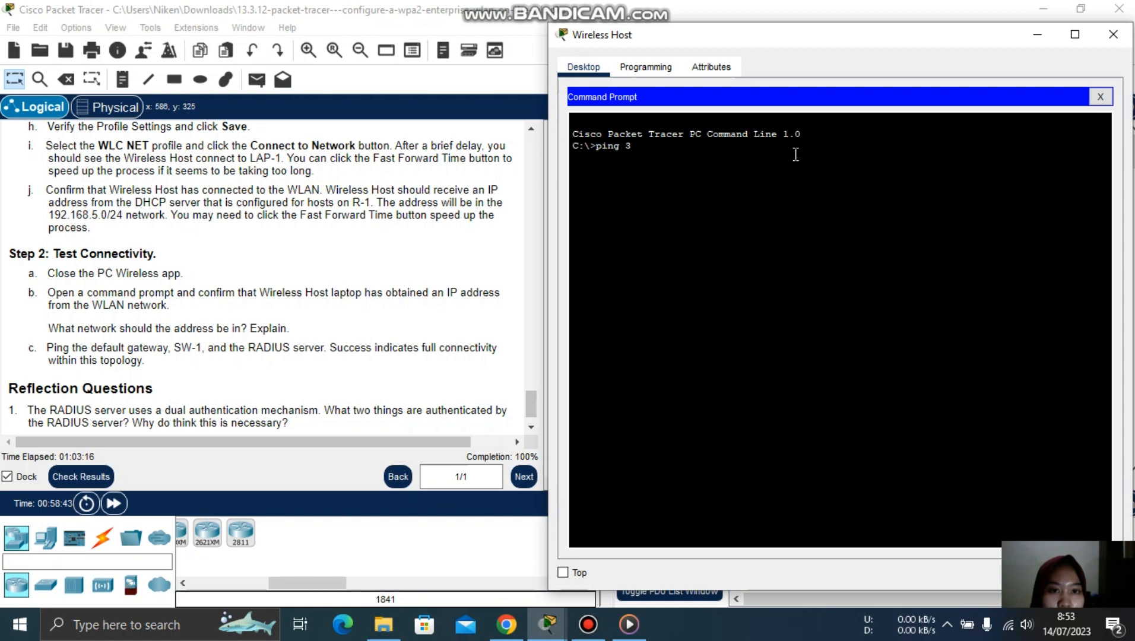
key(BackSpace)
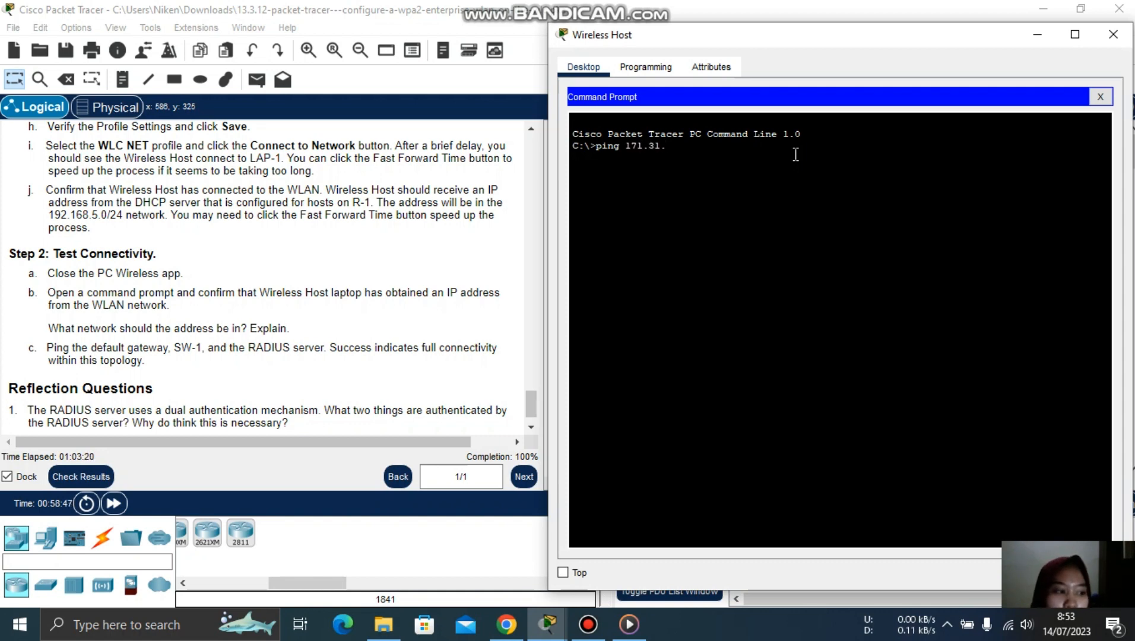
text(1)
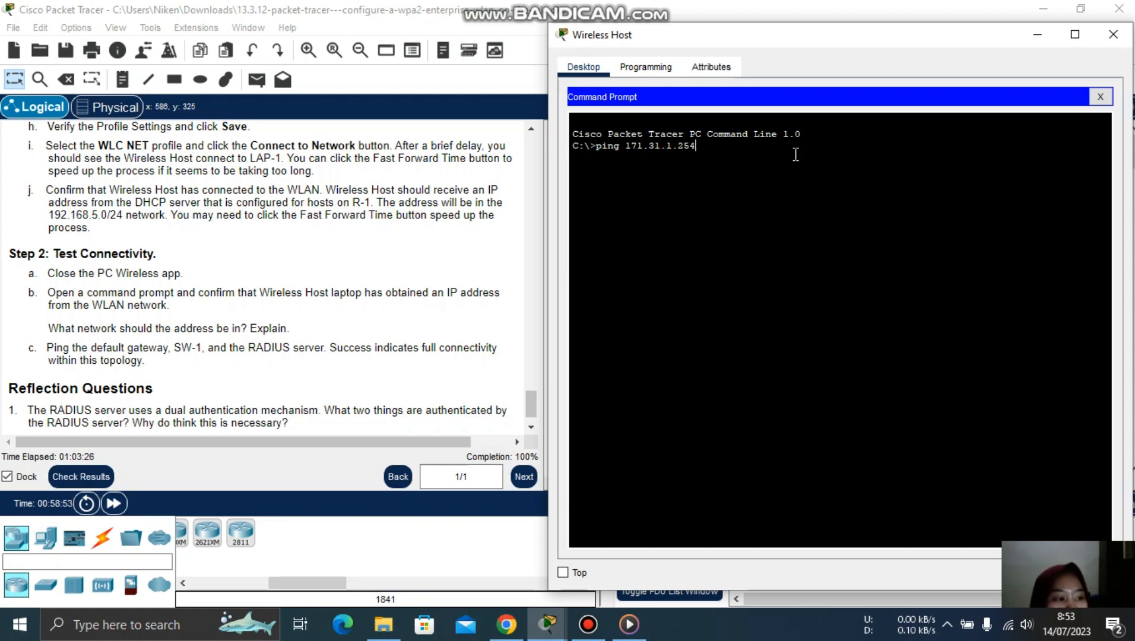
text(.254)
key(Return)
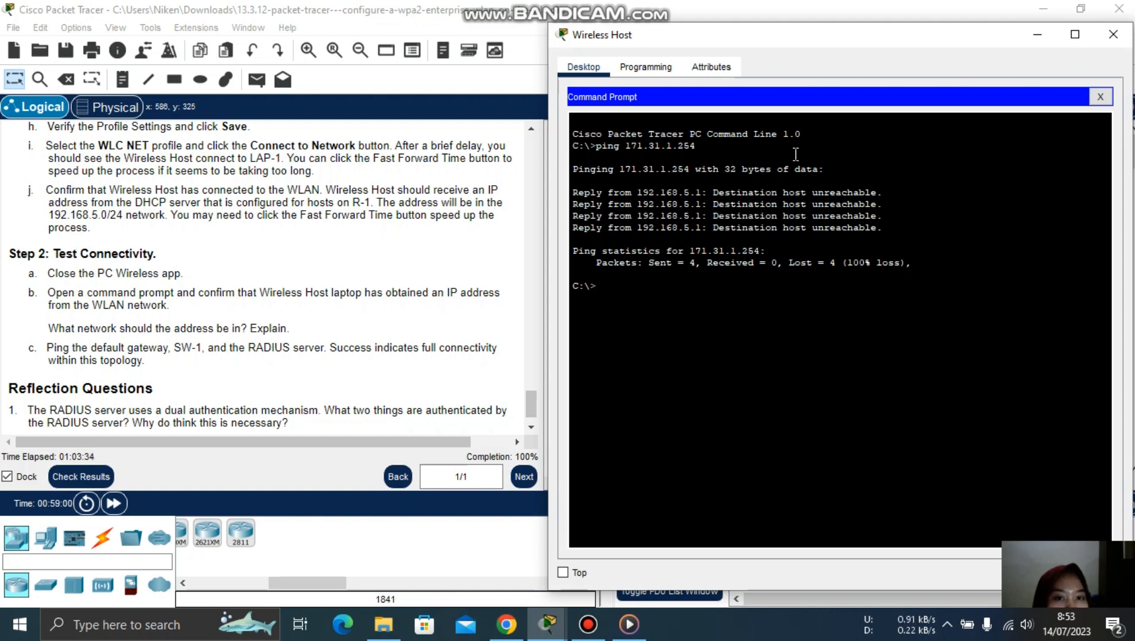
- Switch between the open windows and reopen the Wireless Host's Command Prompt
click(587, 629)
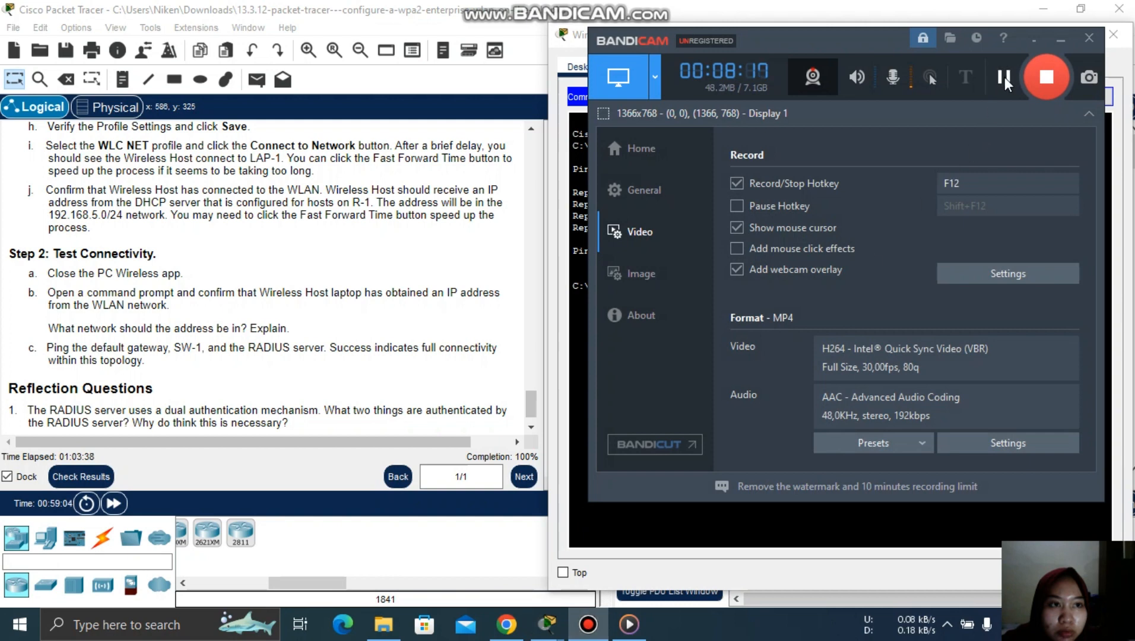
click(1004, 77)
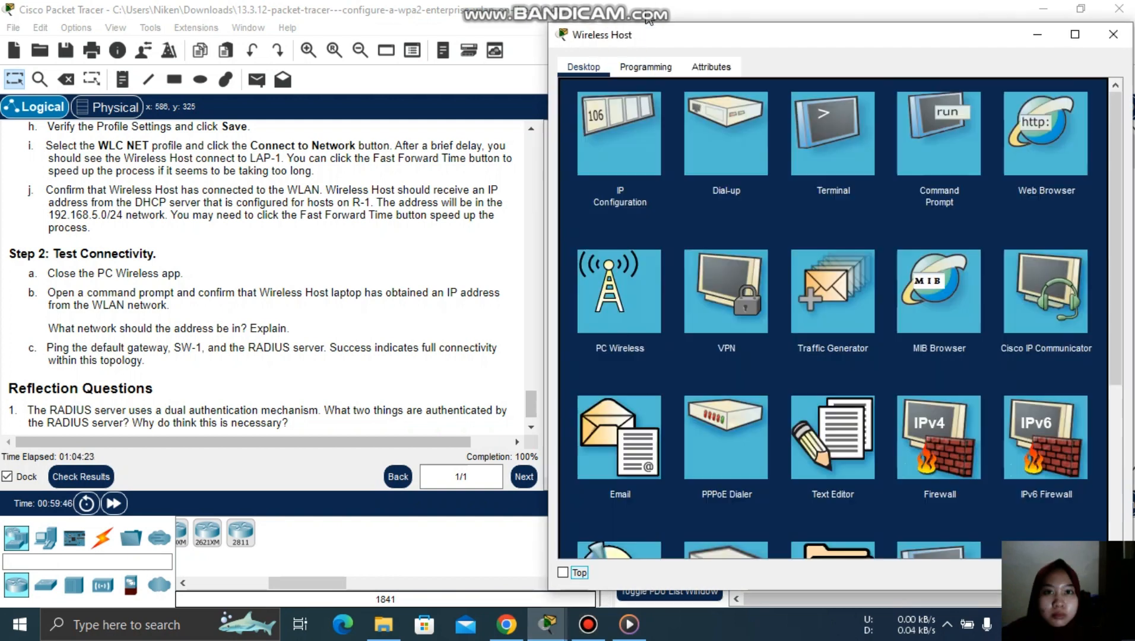
click(587, 624)
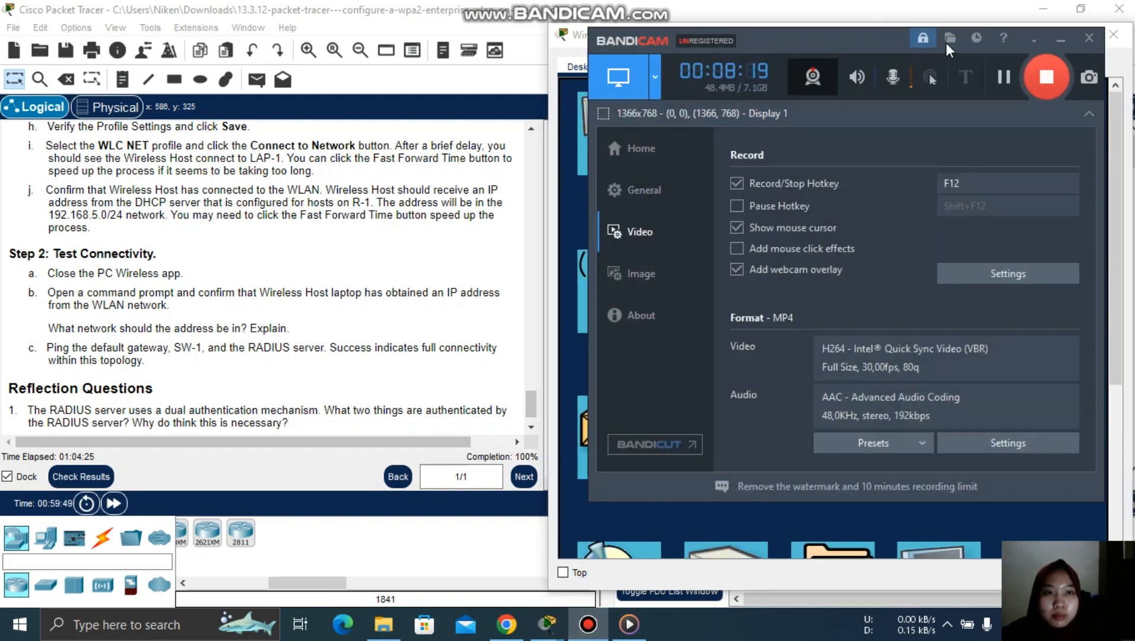
click(1060, 43)
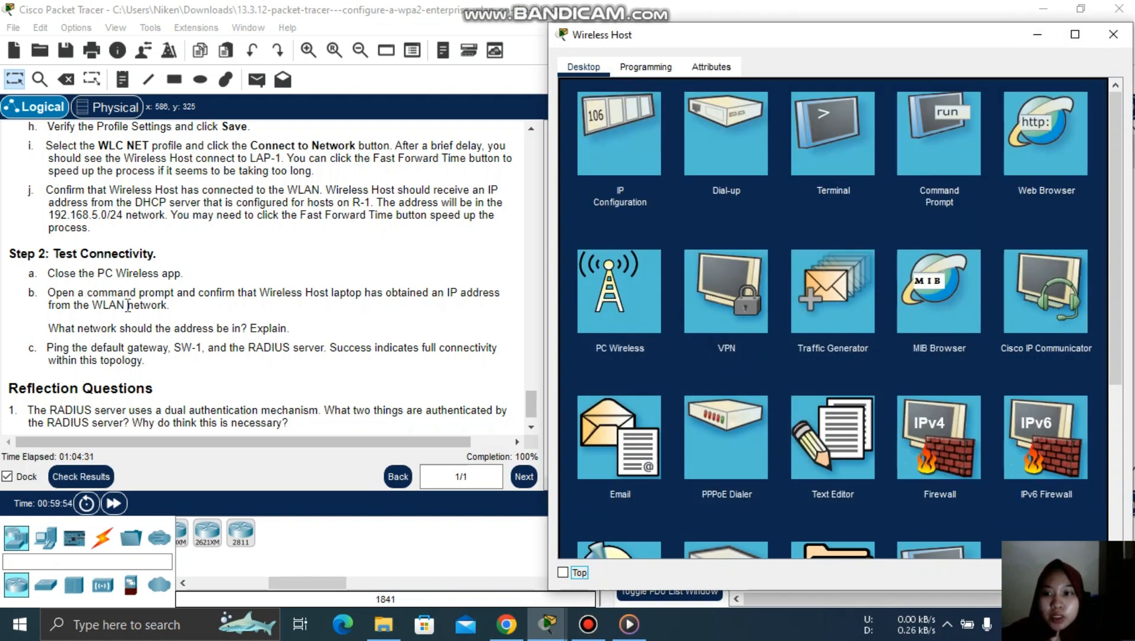
click(915, 166)
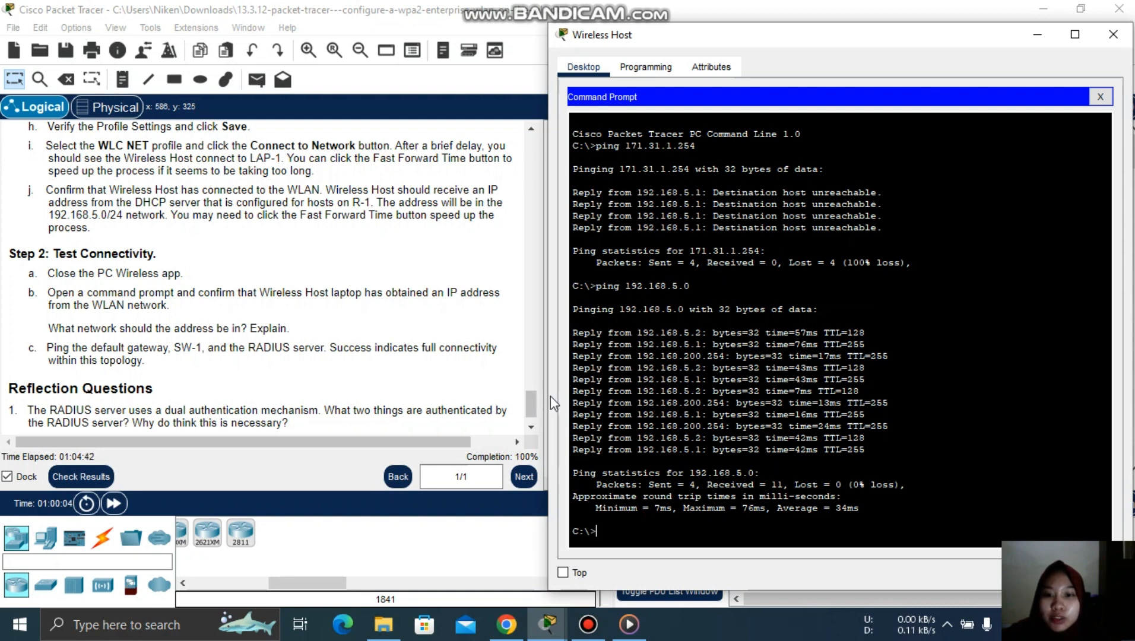
drag(536, 404, 543, 170)
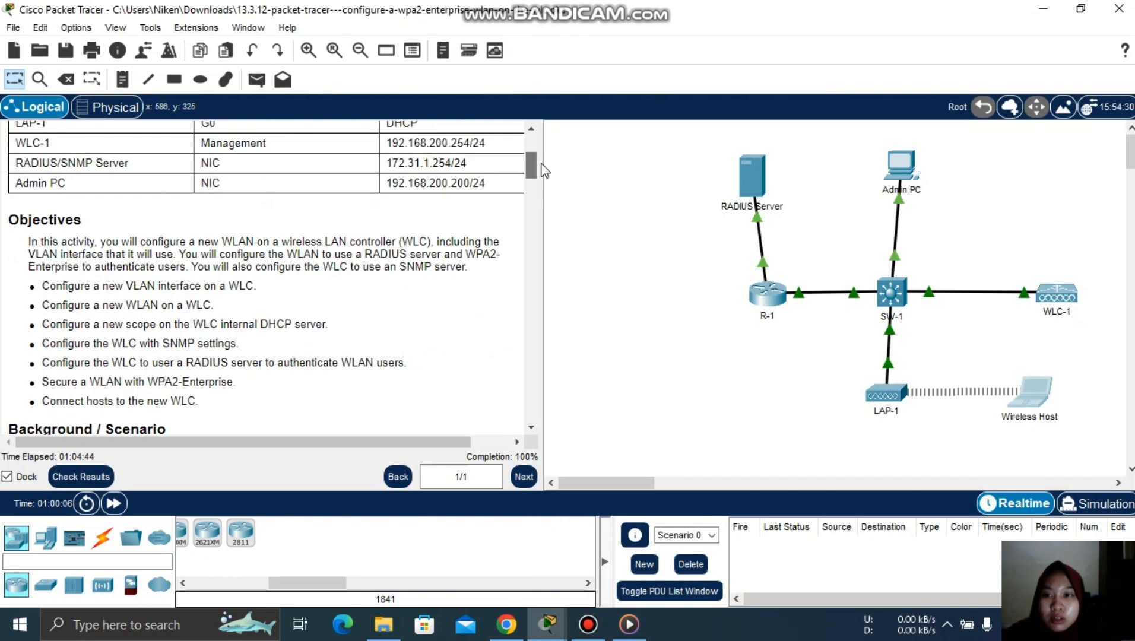
scroll(539, 159, up, 4)
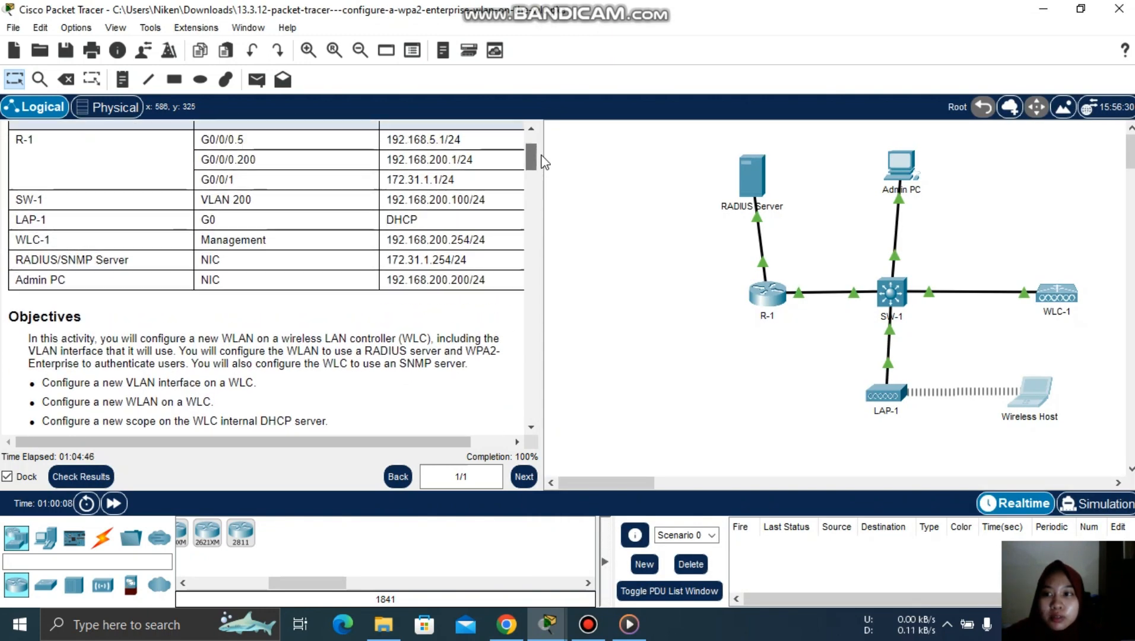
click(547, 624)
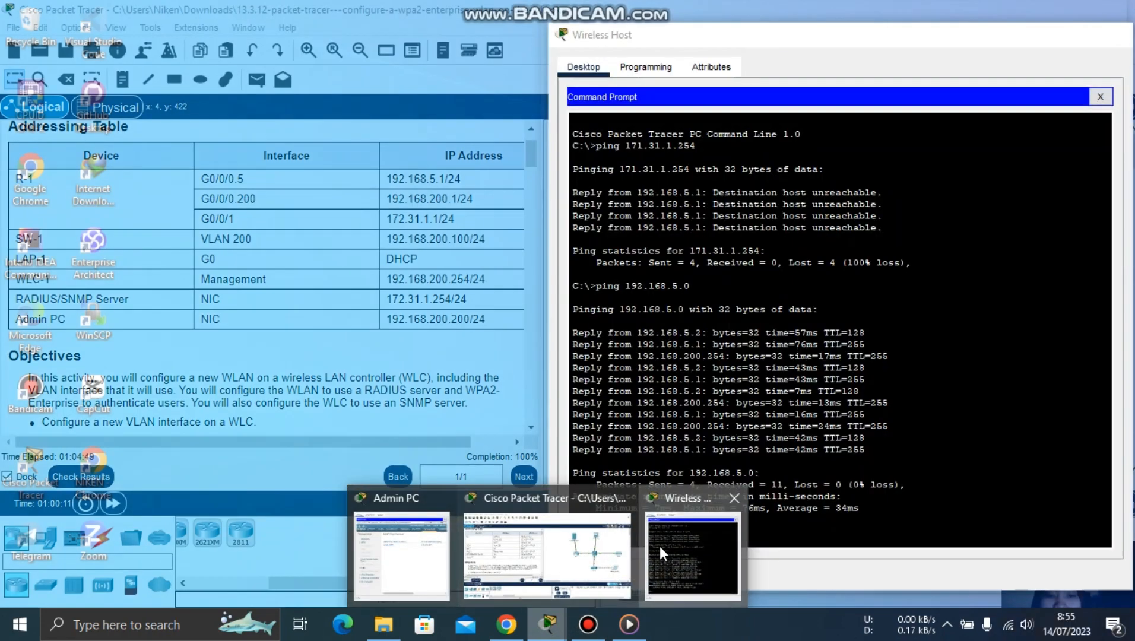
click(659, 546)
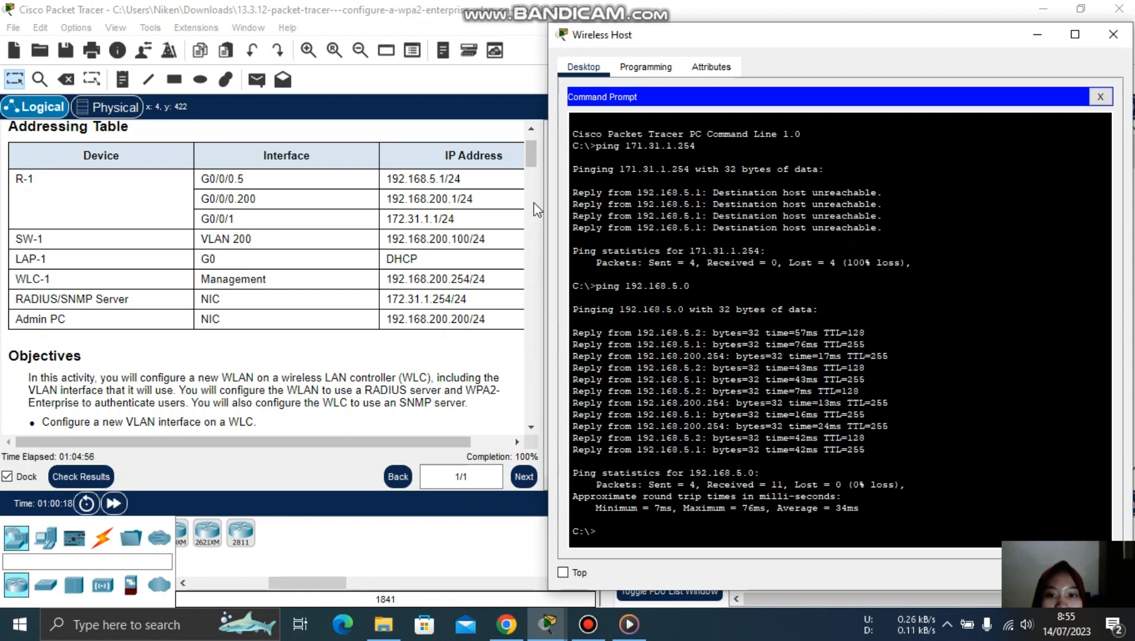
drag(530, 162, 541, 443)
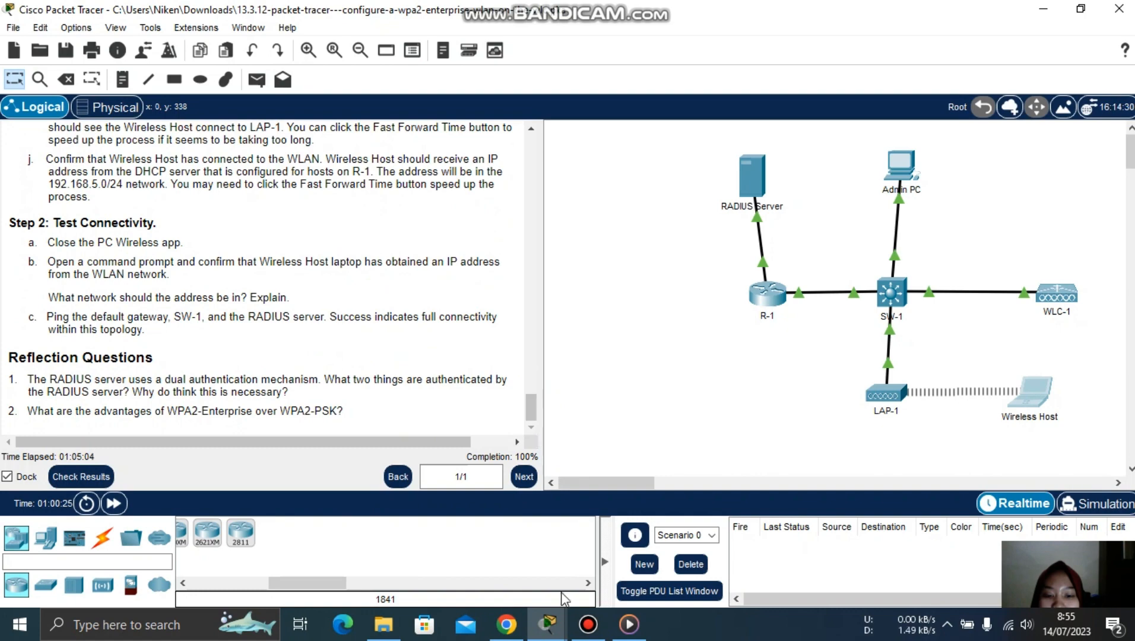
mouse_move(546, 629)
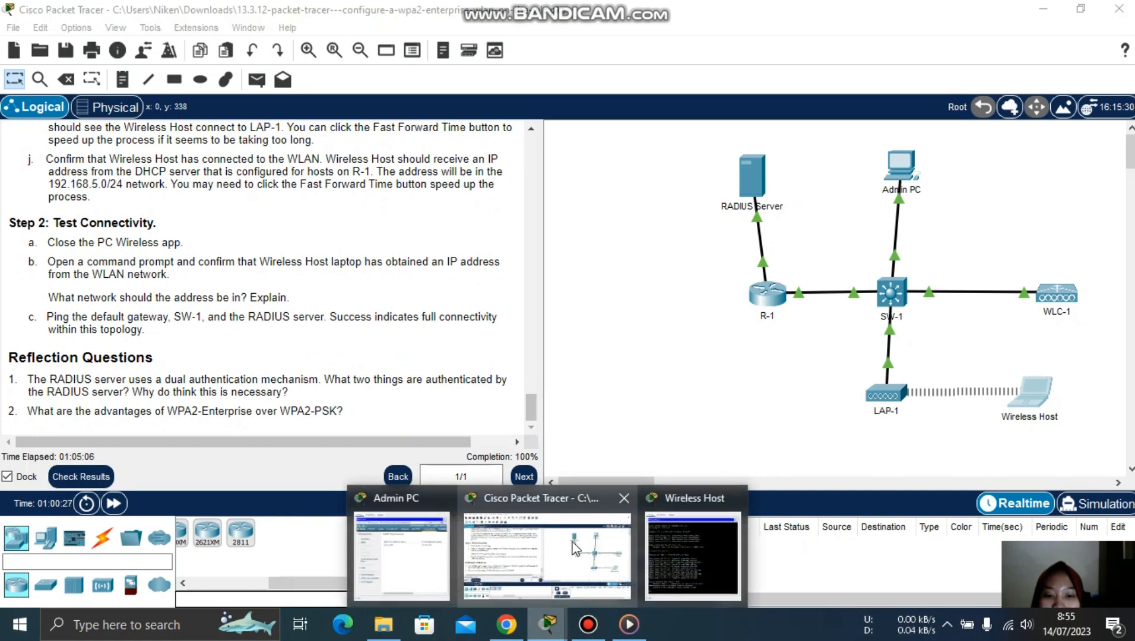
click(656, 537)
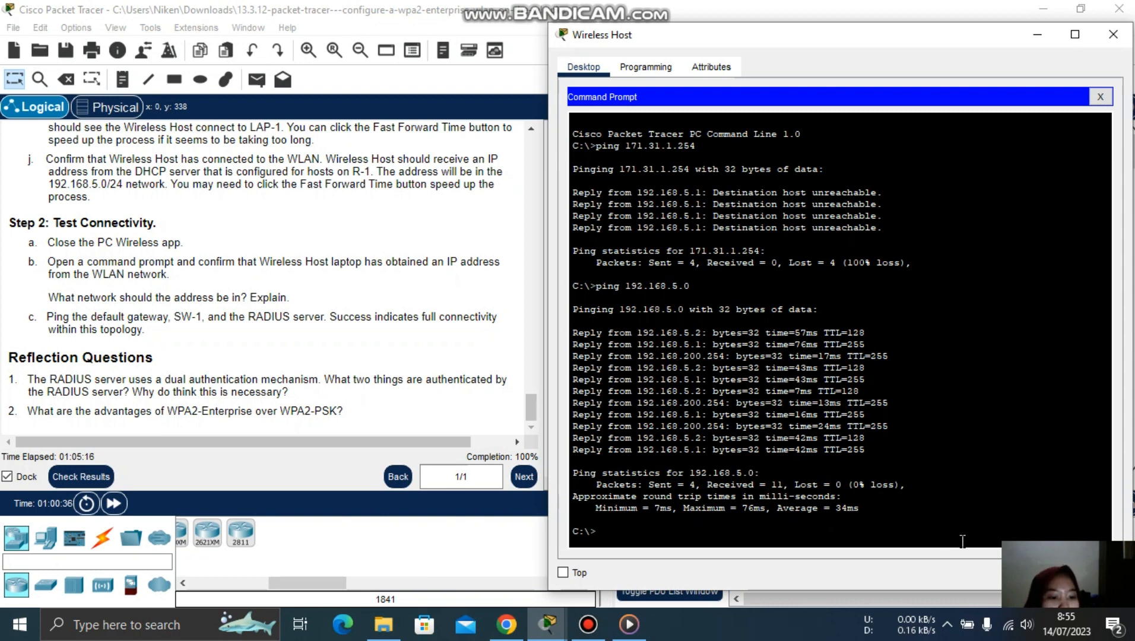
click(1043, 578)
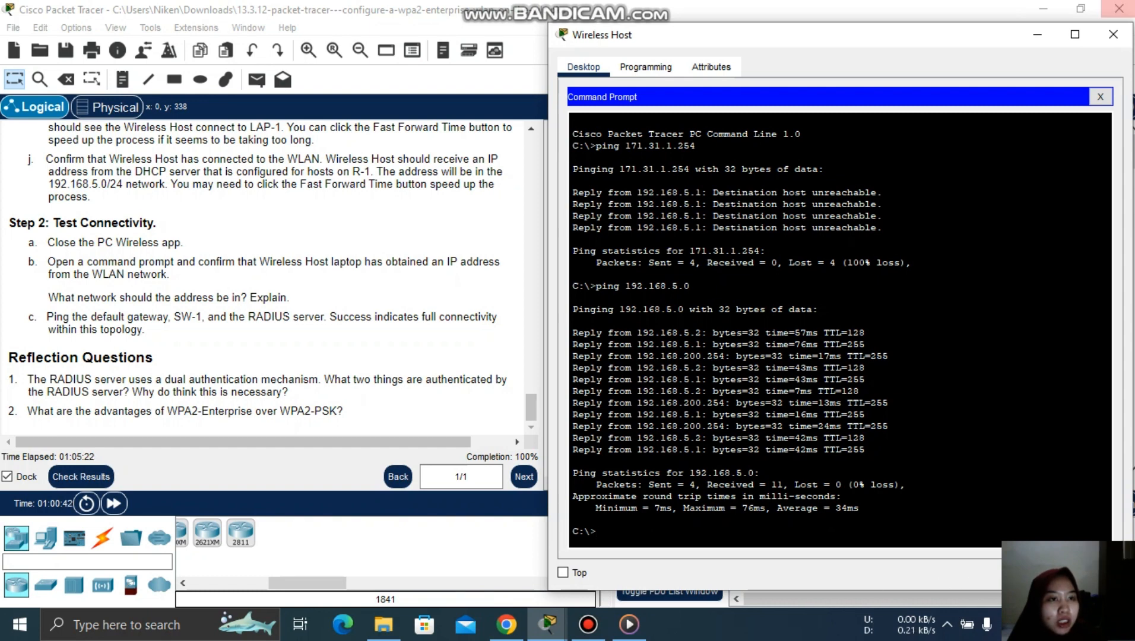
click(1038, 34)
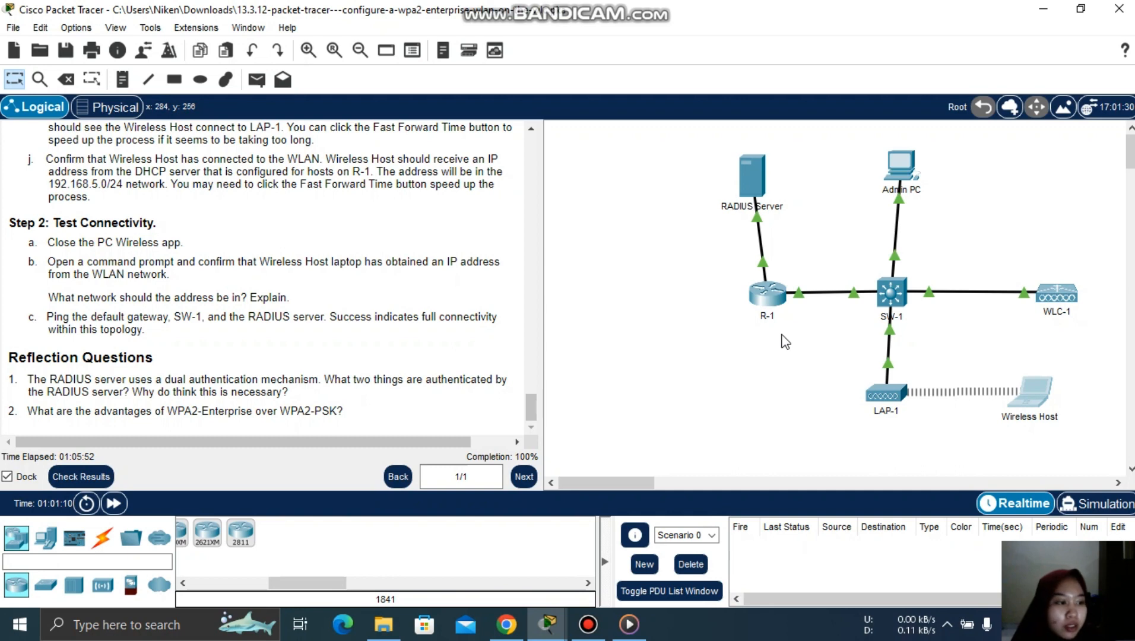
click(1028, 404)
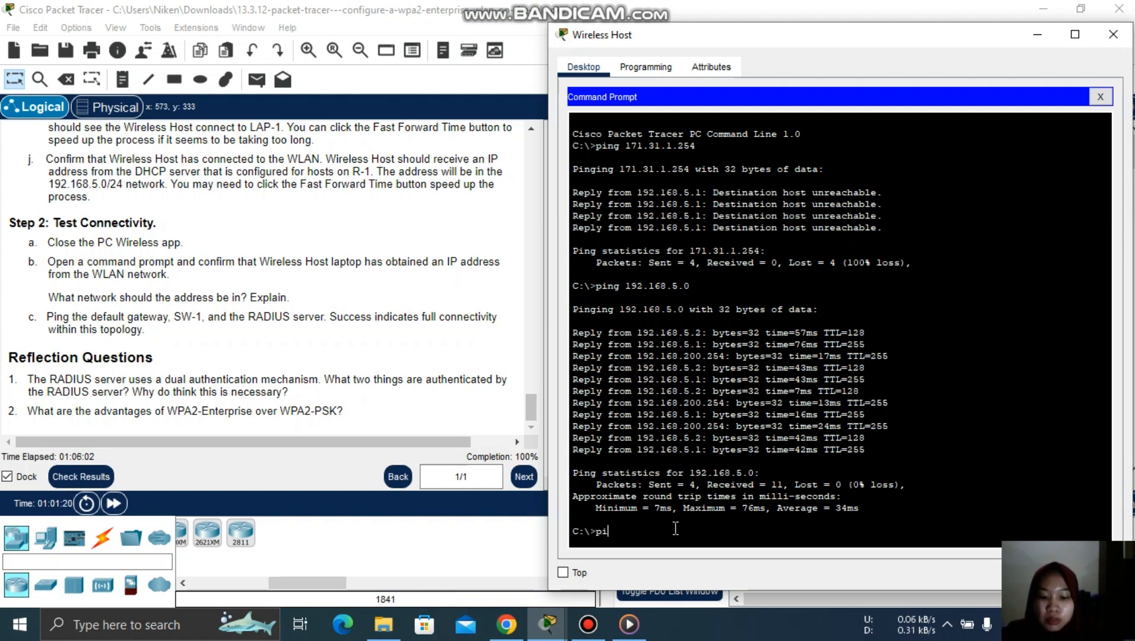
- Ping 172.31.1.254 from the Wireless Host prompt, confirm 4 replies and 0% loss, then close the window
text(ng 192.168.)
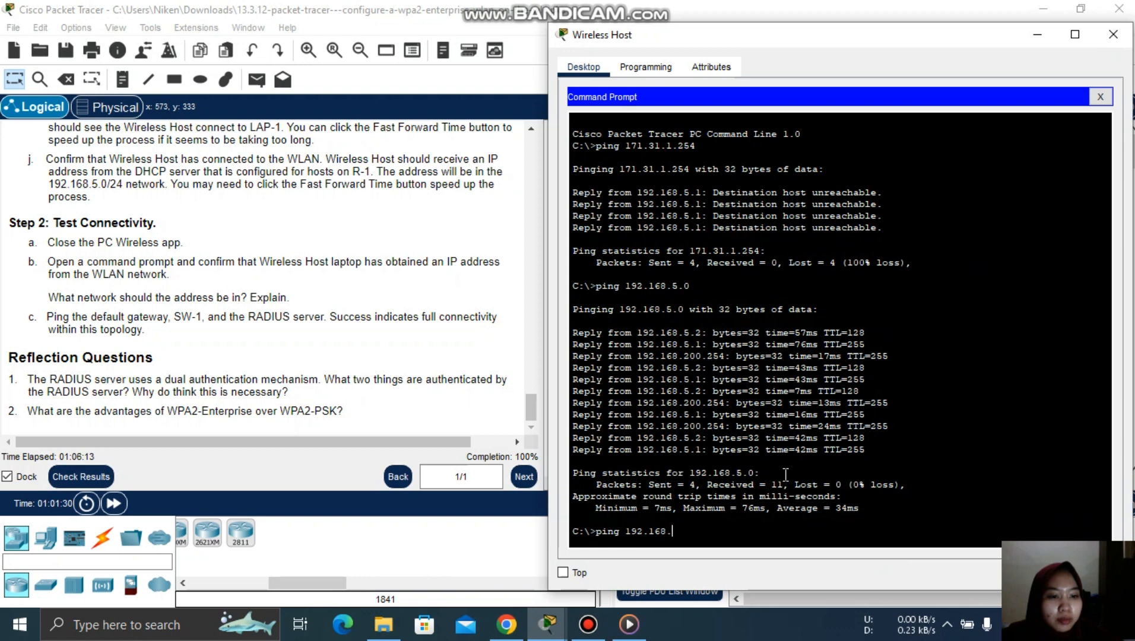
text(=)
key(BackSpace)
key(BackSpace)
key(BackSpace)
key(BackSpace)
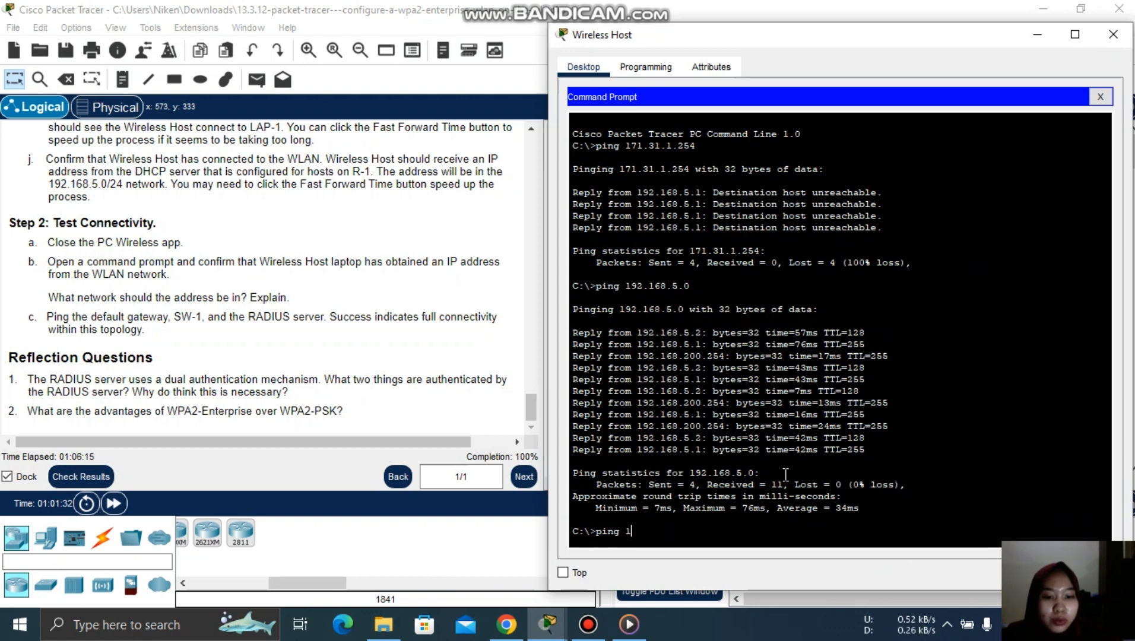
text(2.)
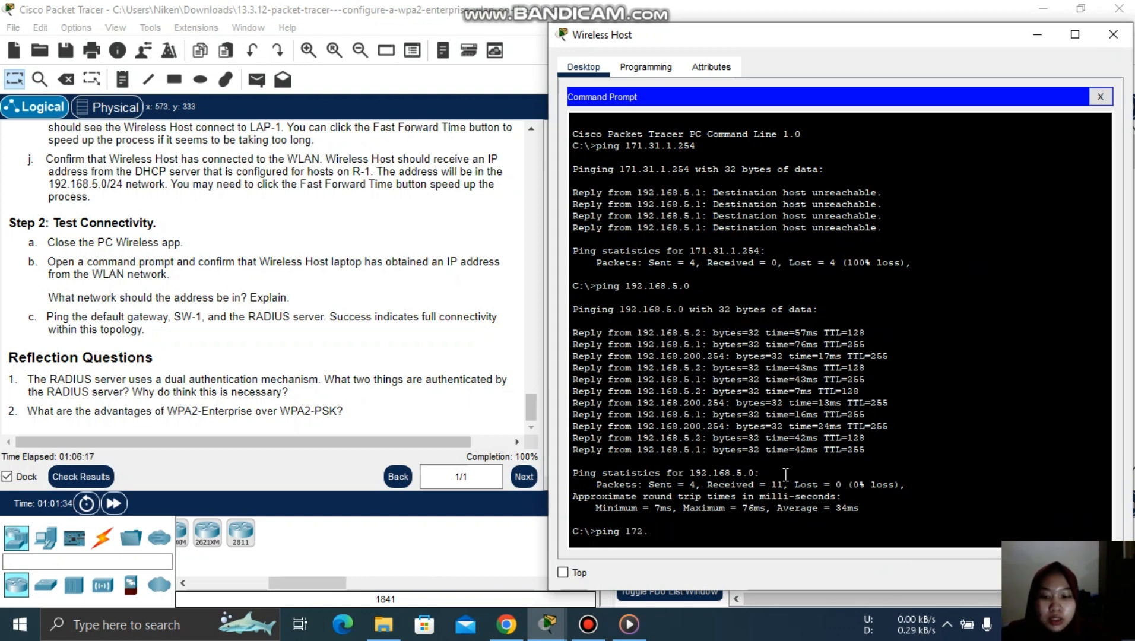
text(31.1.)
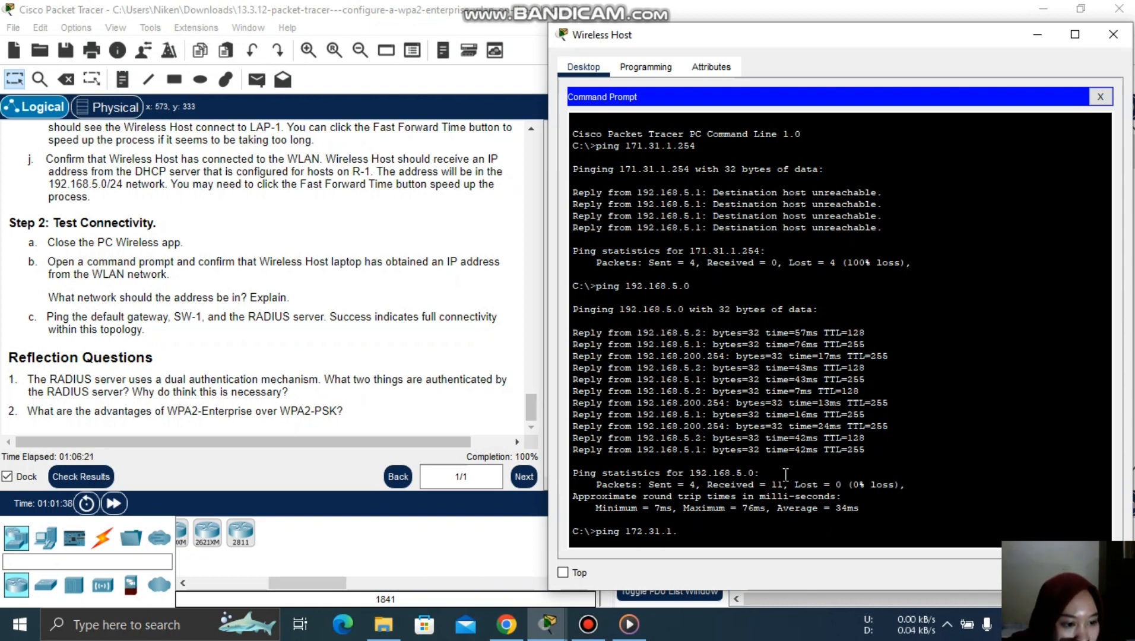
text(254)
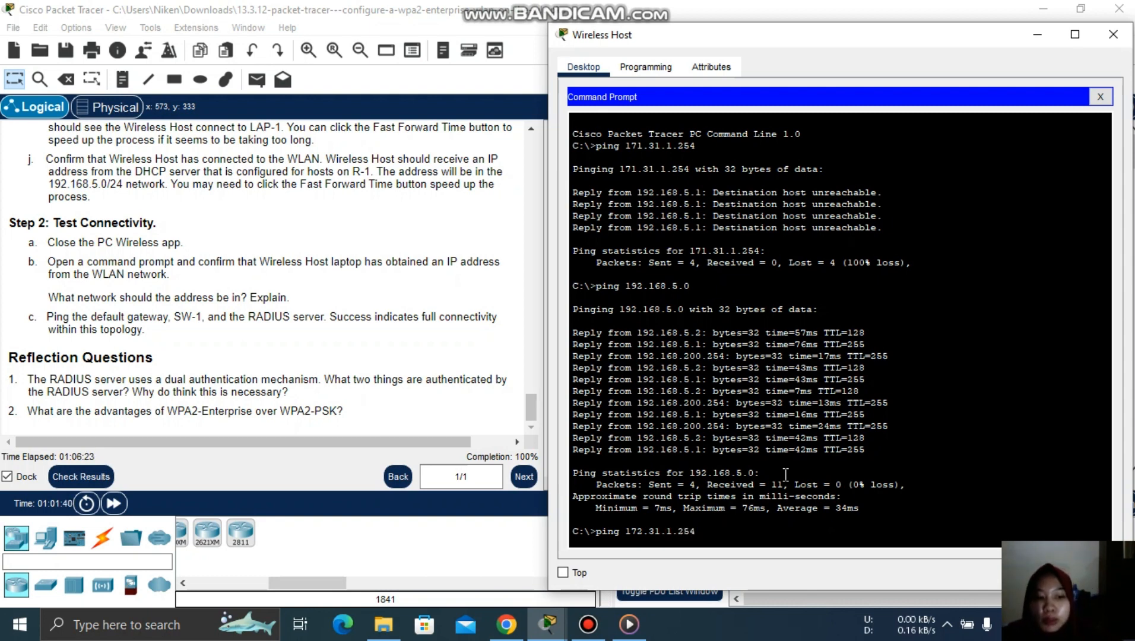
key(Return)
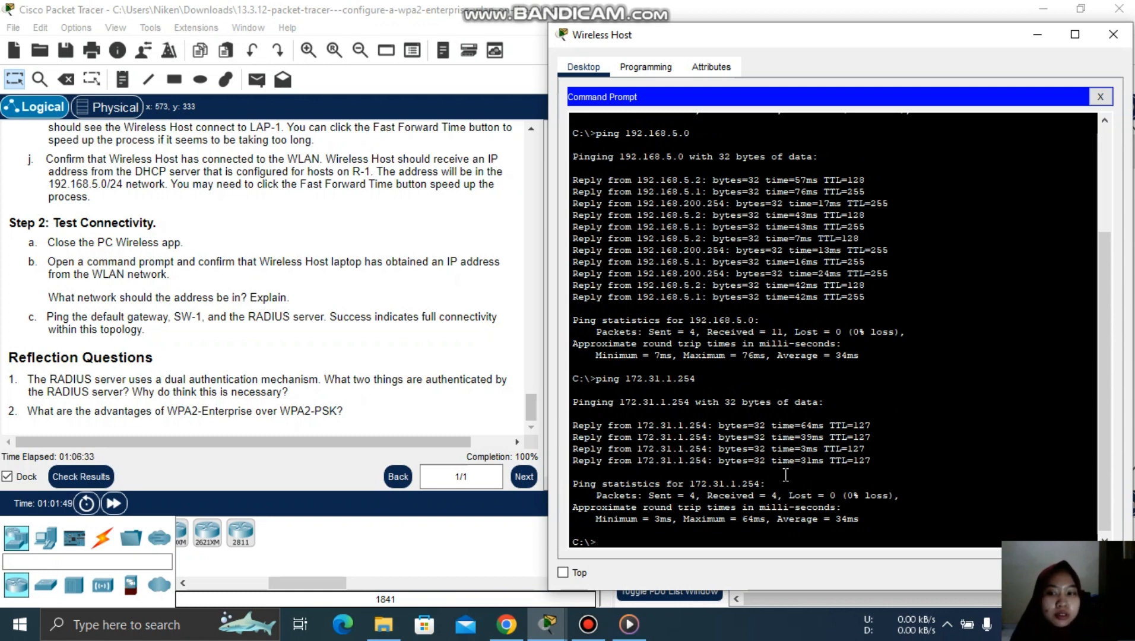
click(1112, 35)
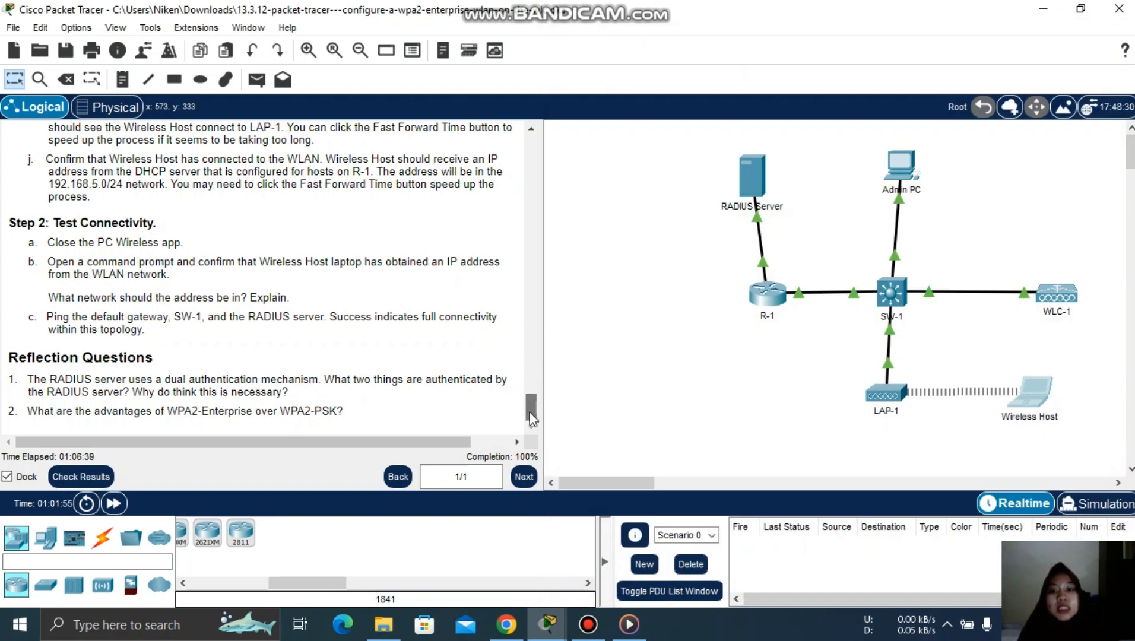